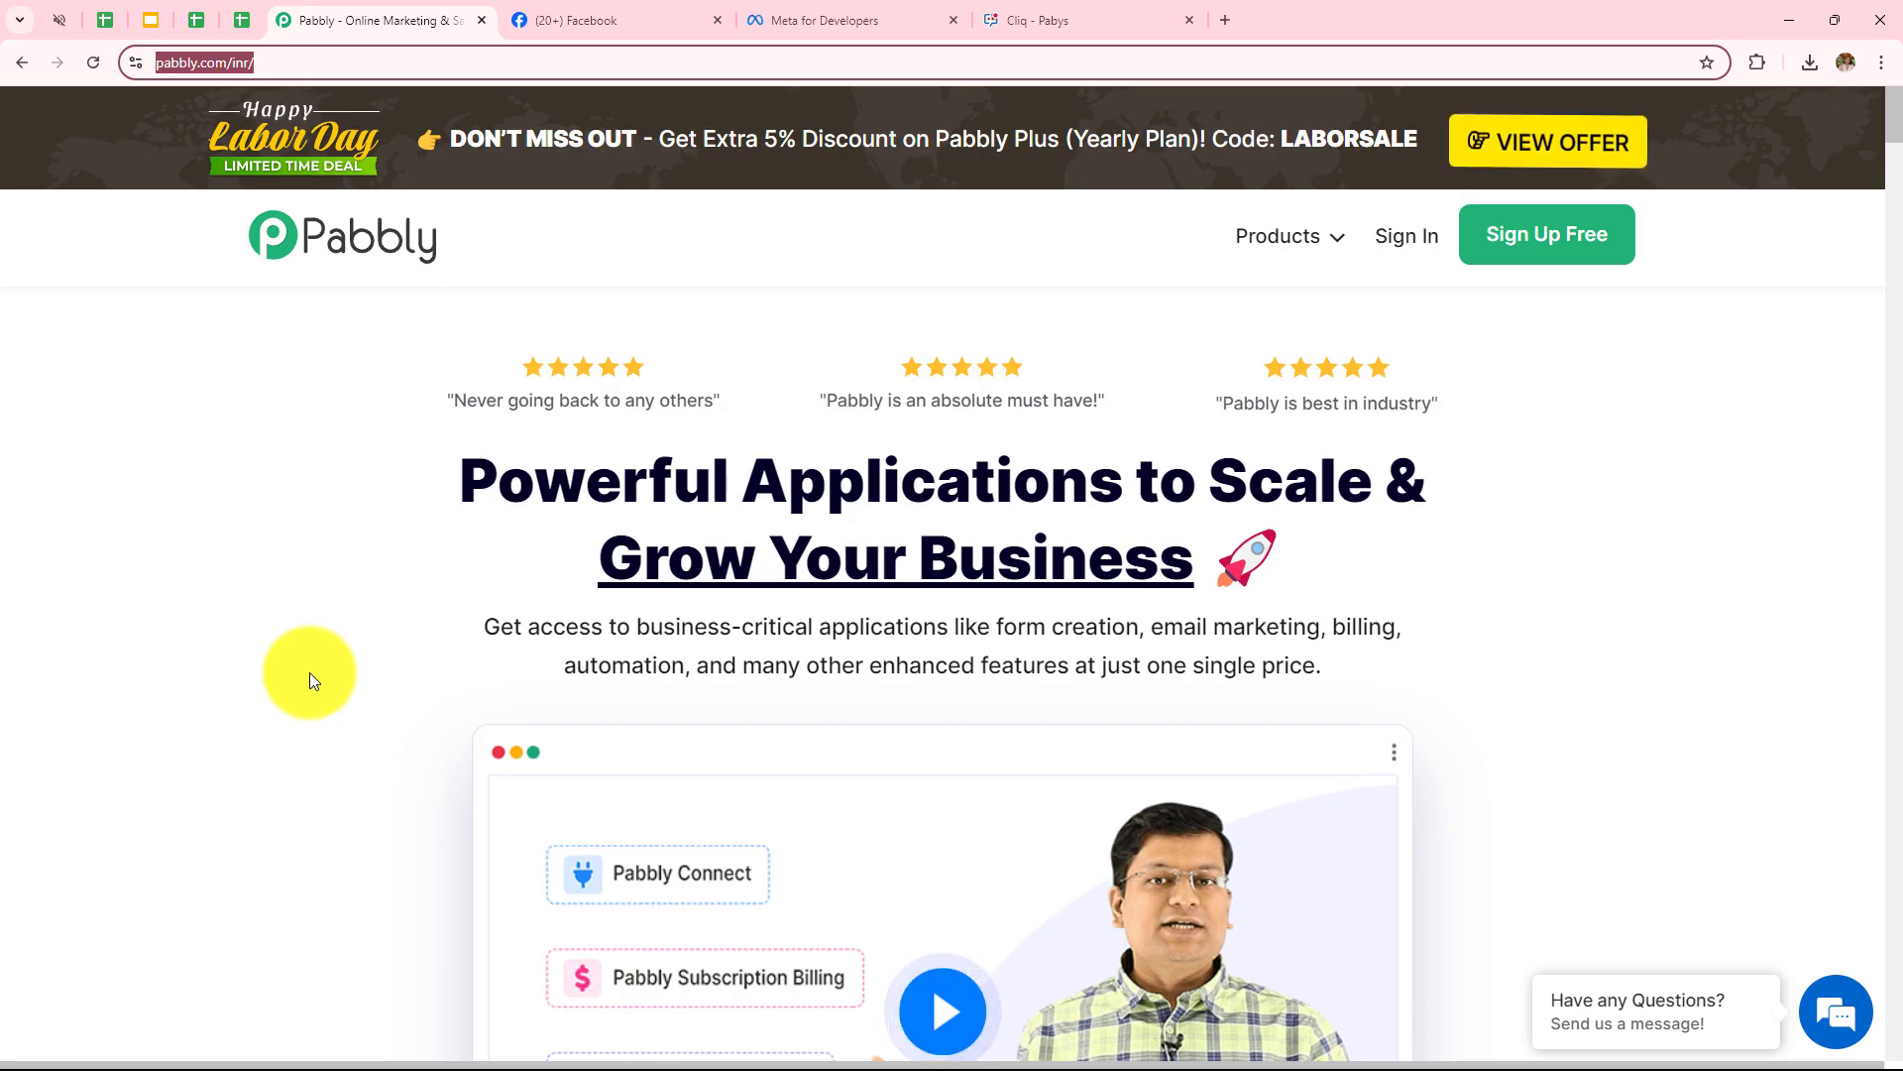
Sign in from the Pabbly homepage to reach the All Pabbly Apps dashboard
left_click(310, 673)
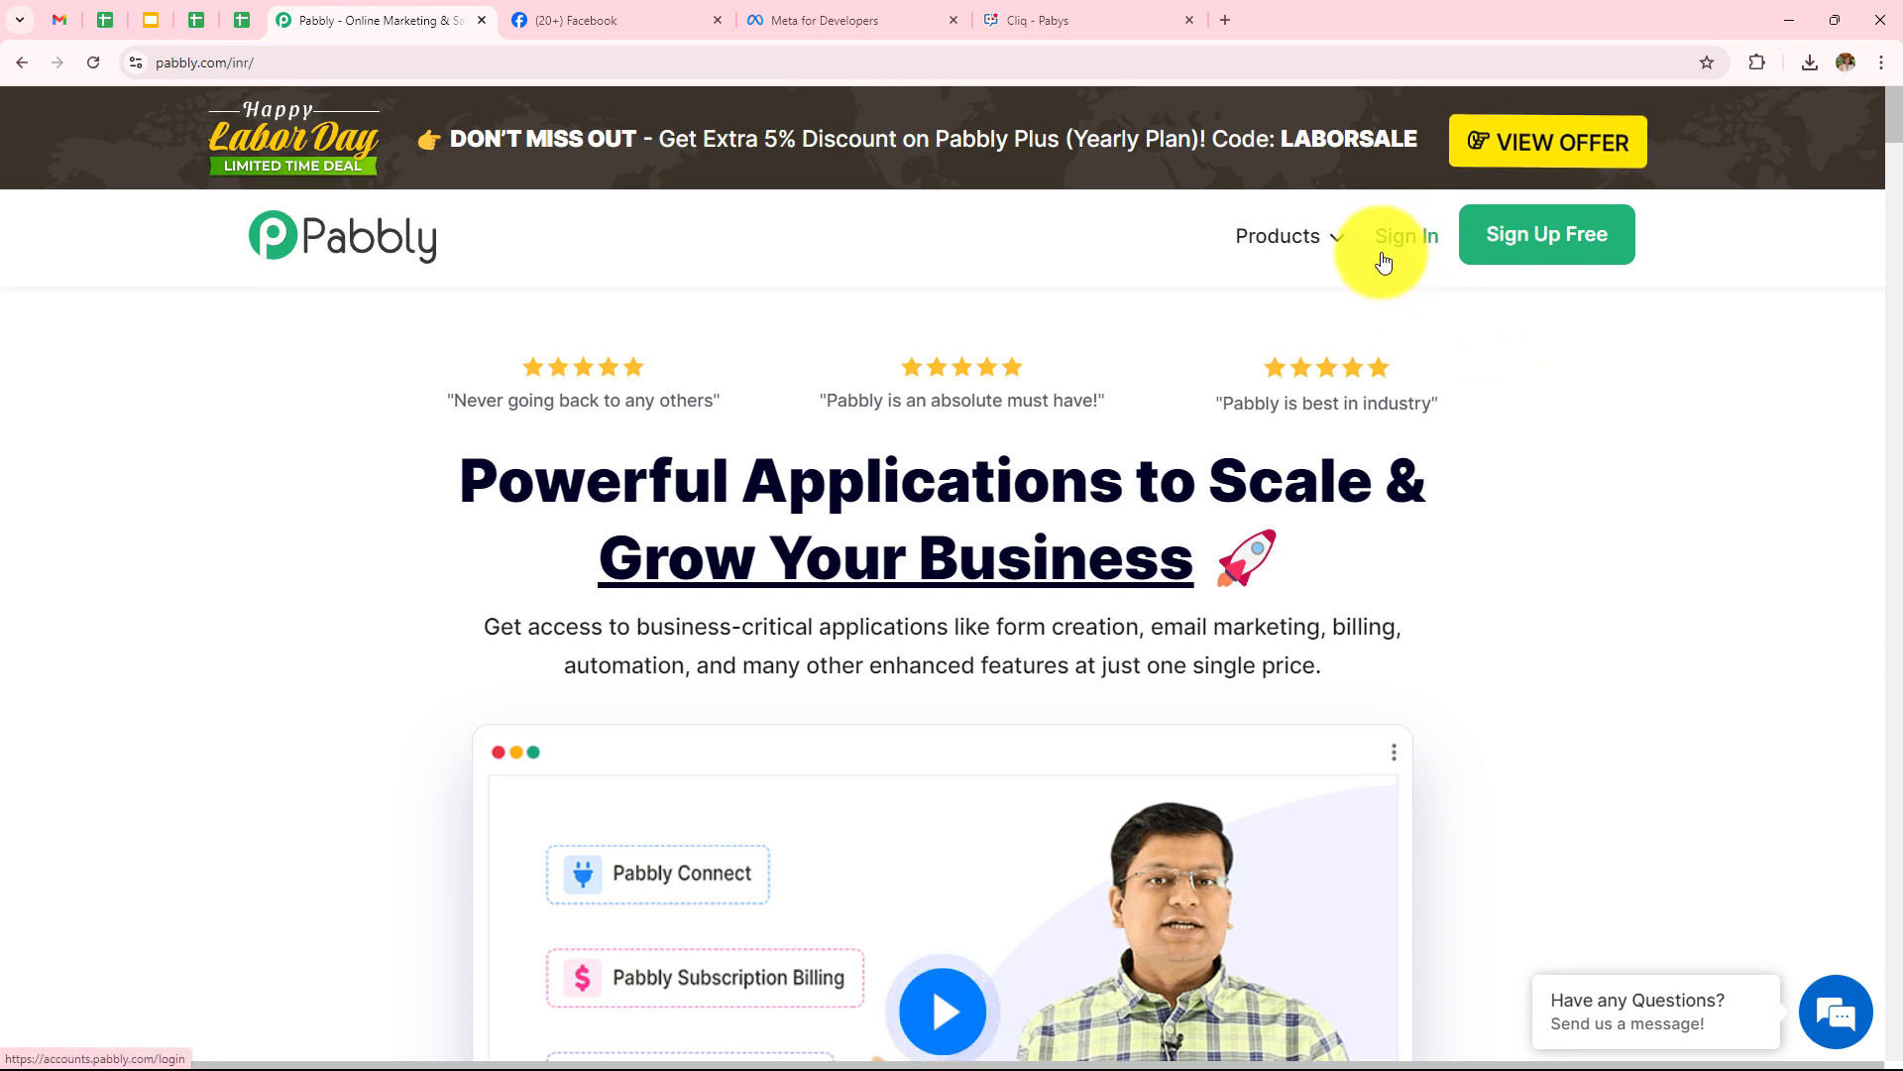
left_click(1415, 248)
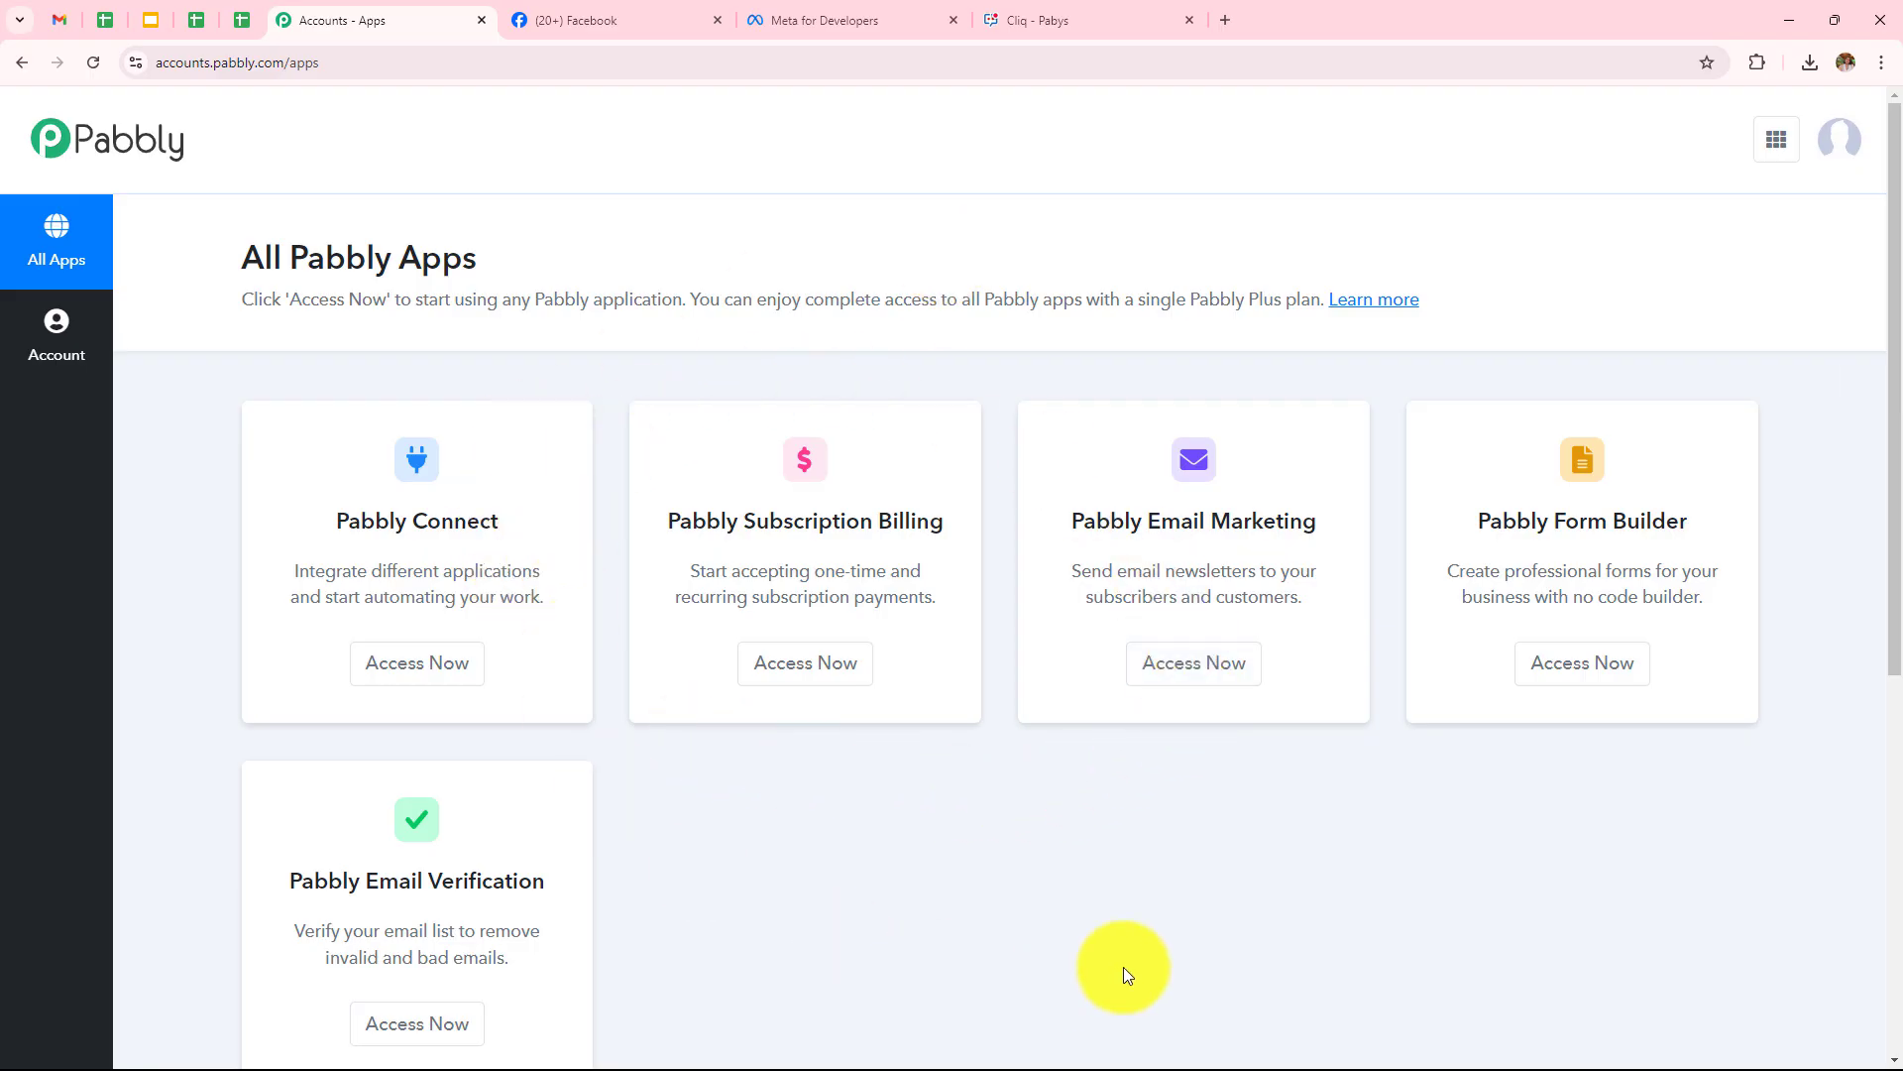
Open Pabbly Connect in a new tab and look over its dashboard
left_click(444, 690)
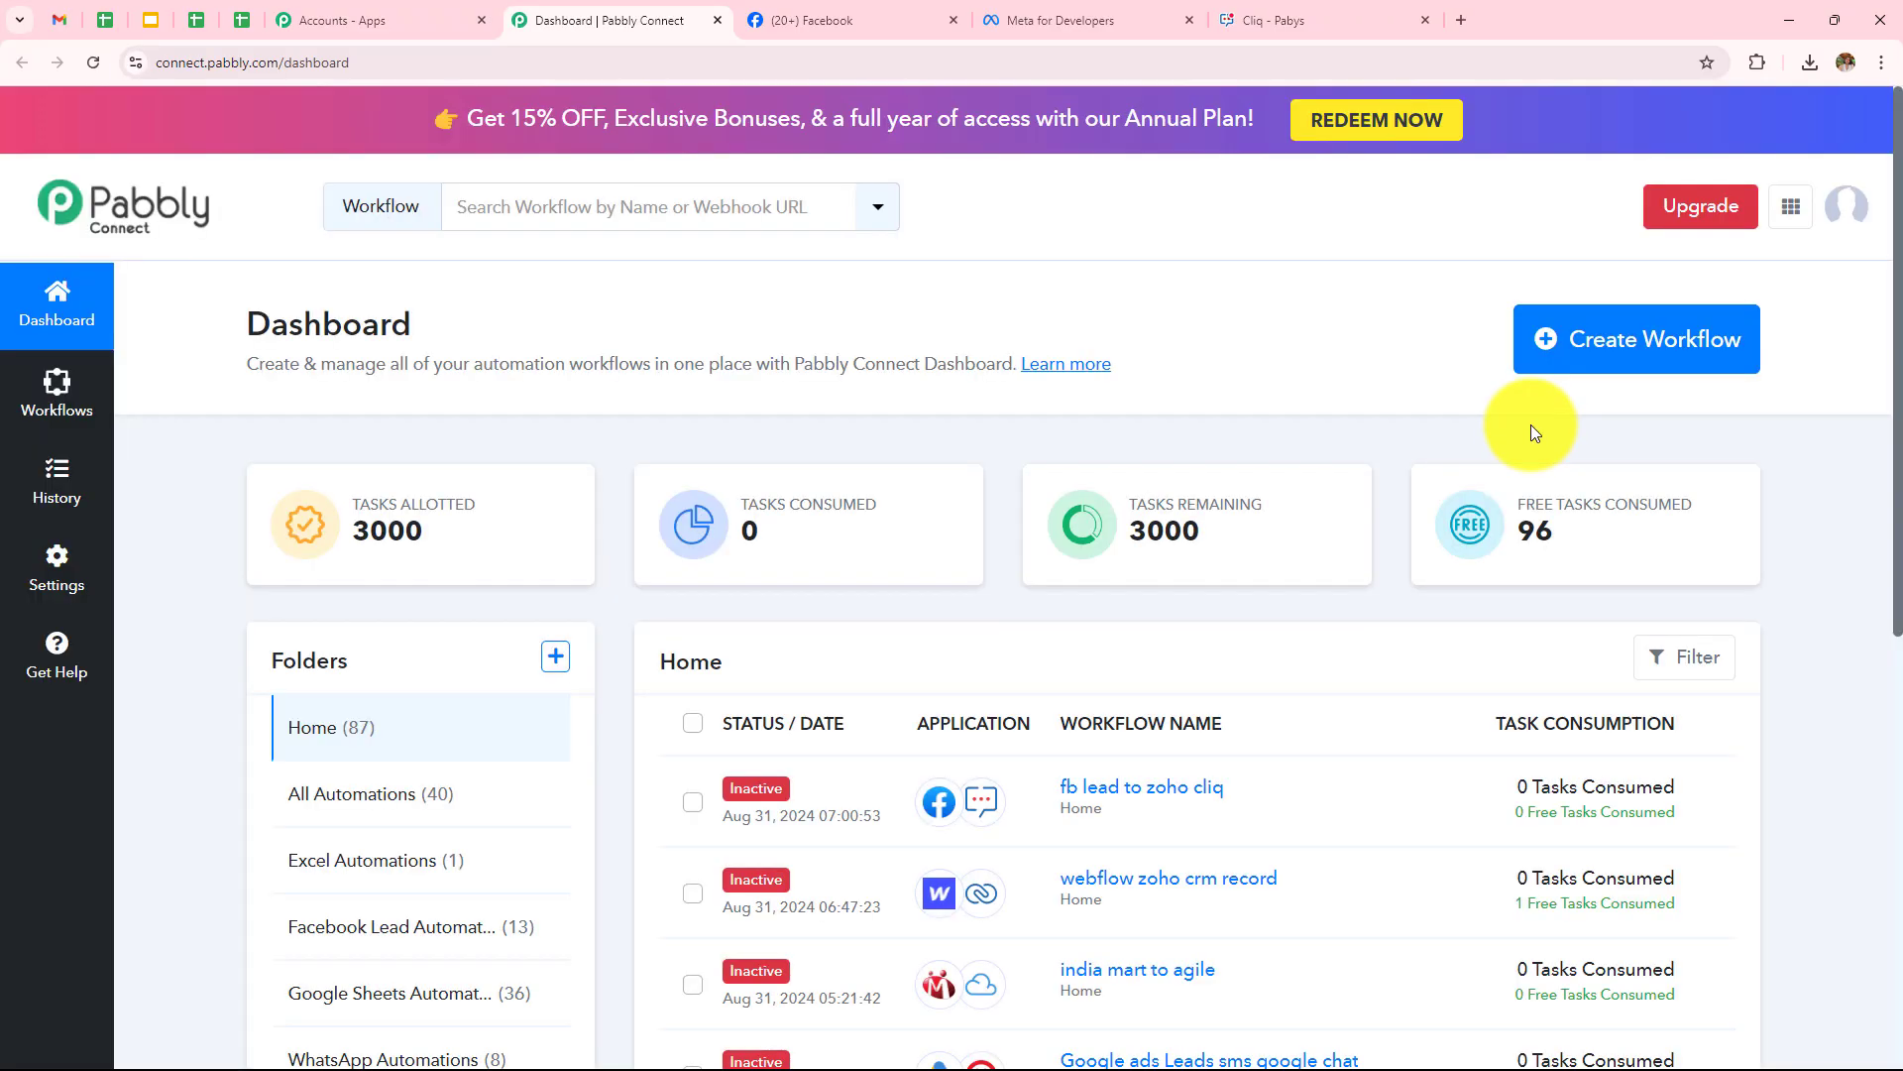
scroll(1530, 424, "down", 4)
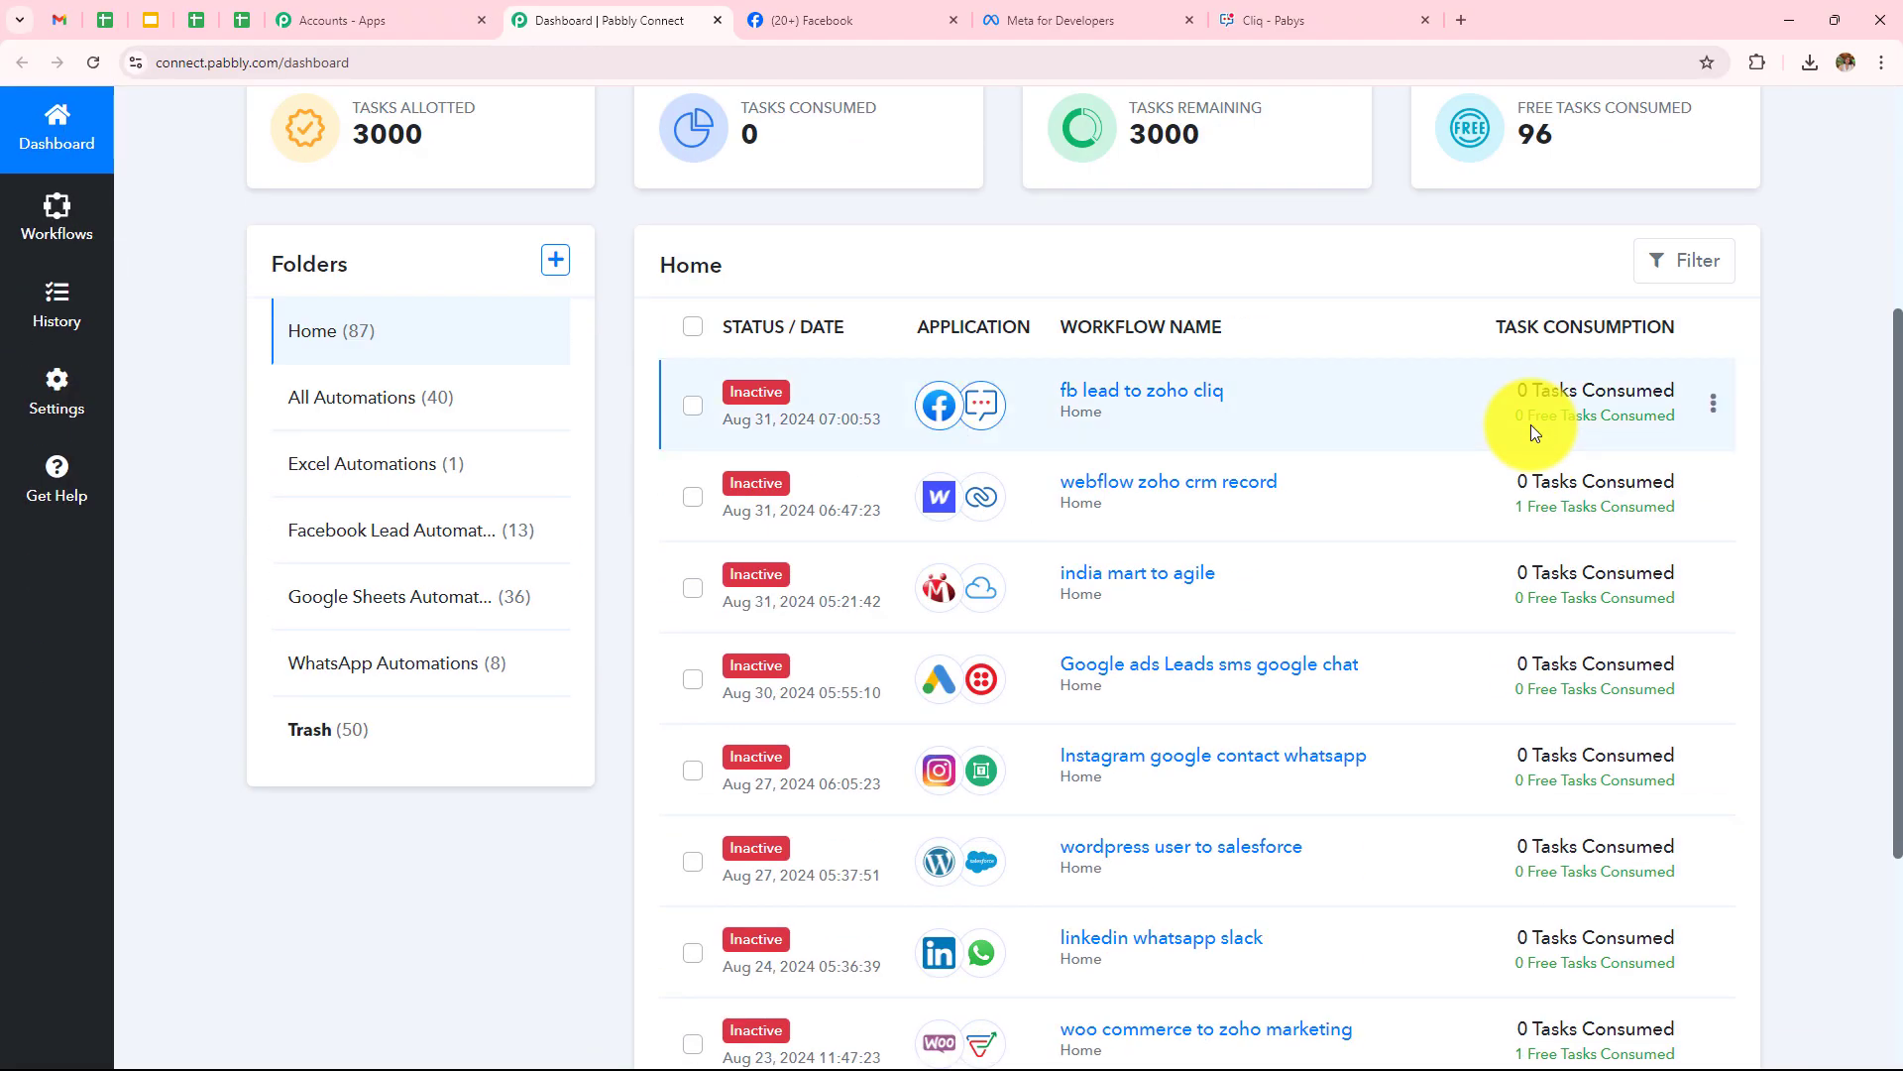
scroll(1531, 425, "down", 1)
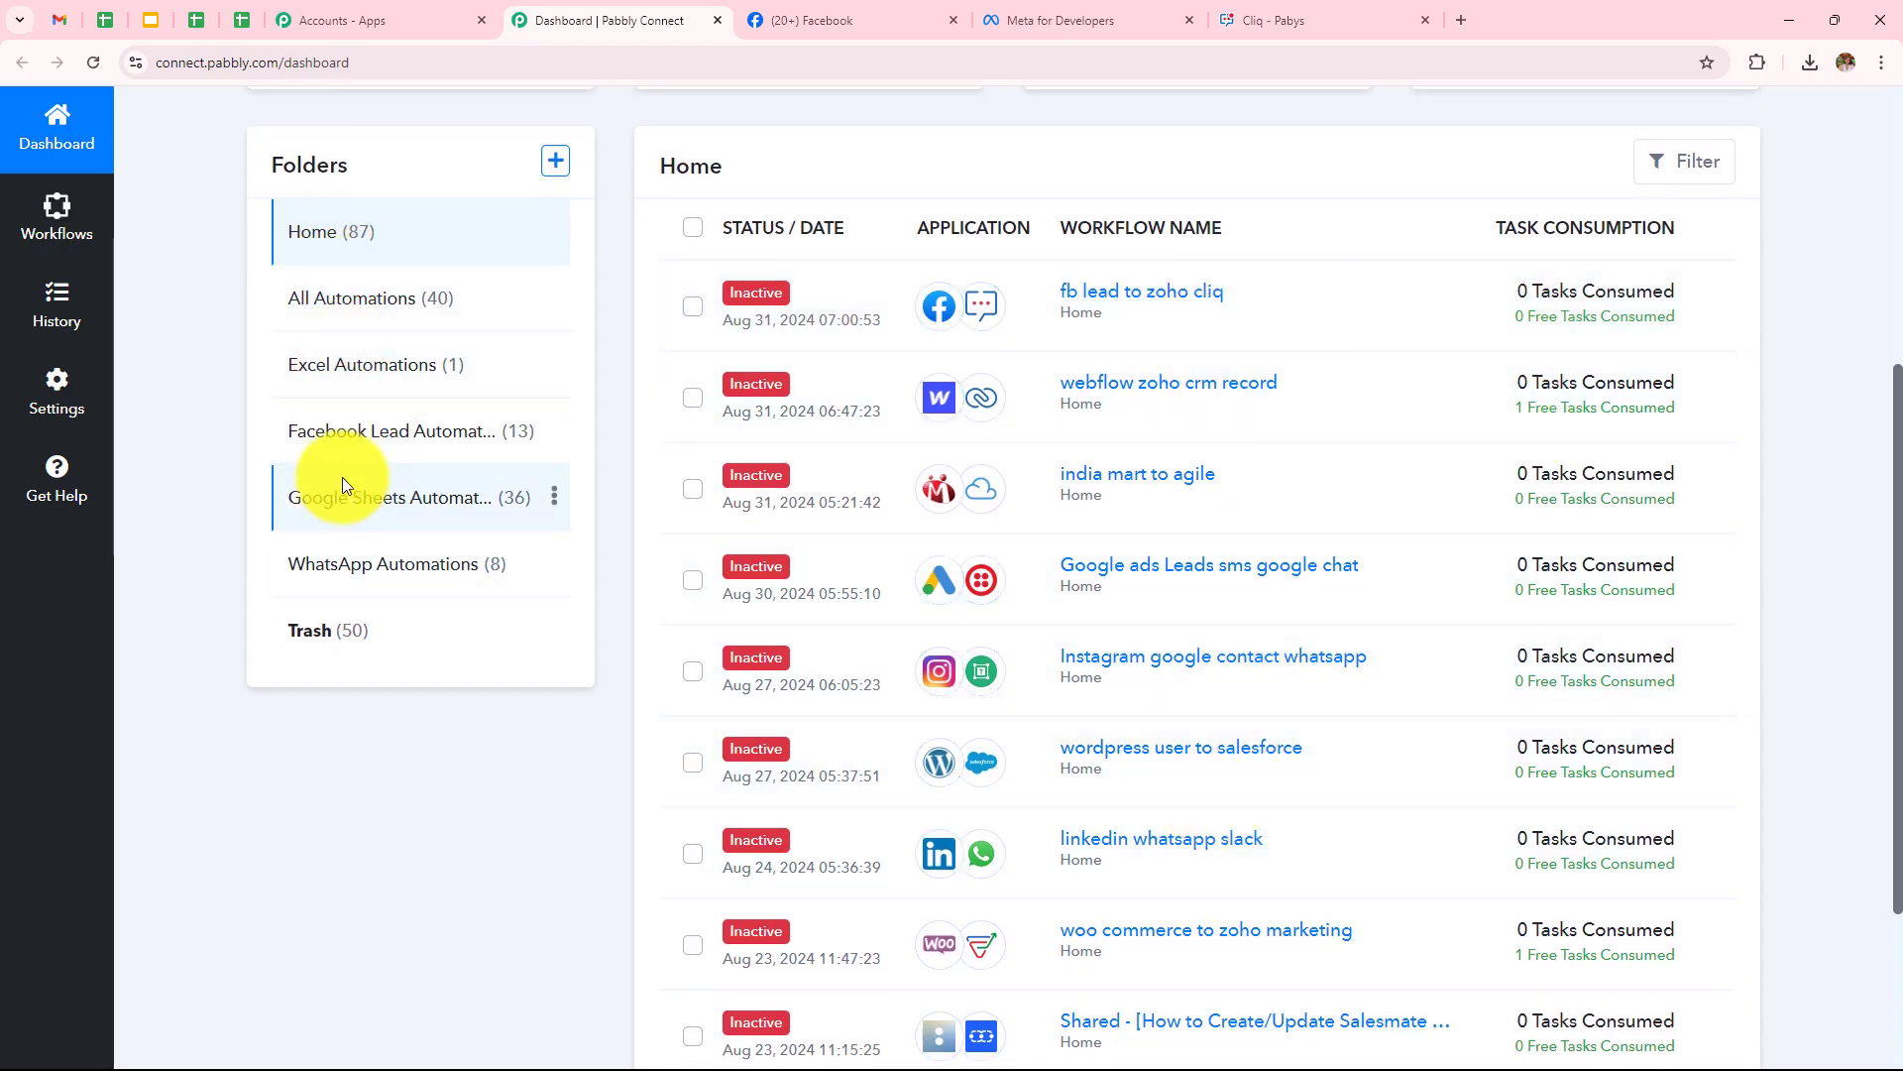
scroll(442, 747, "up", 5)
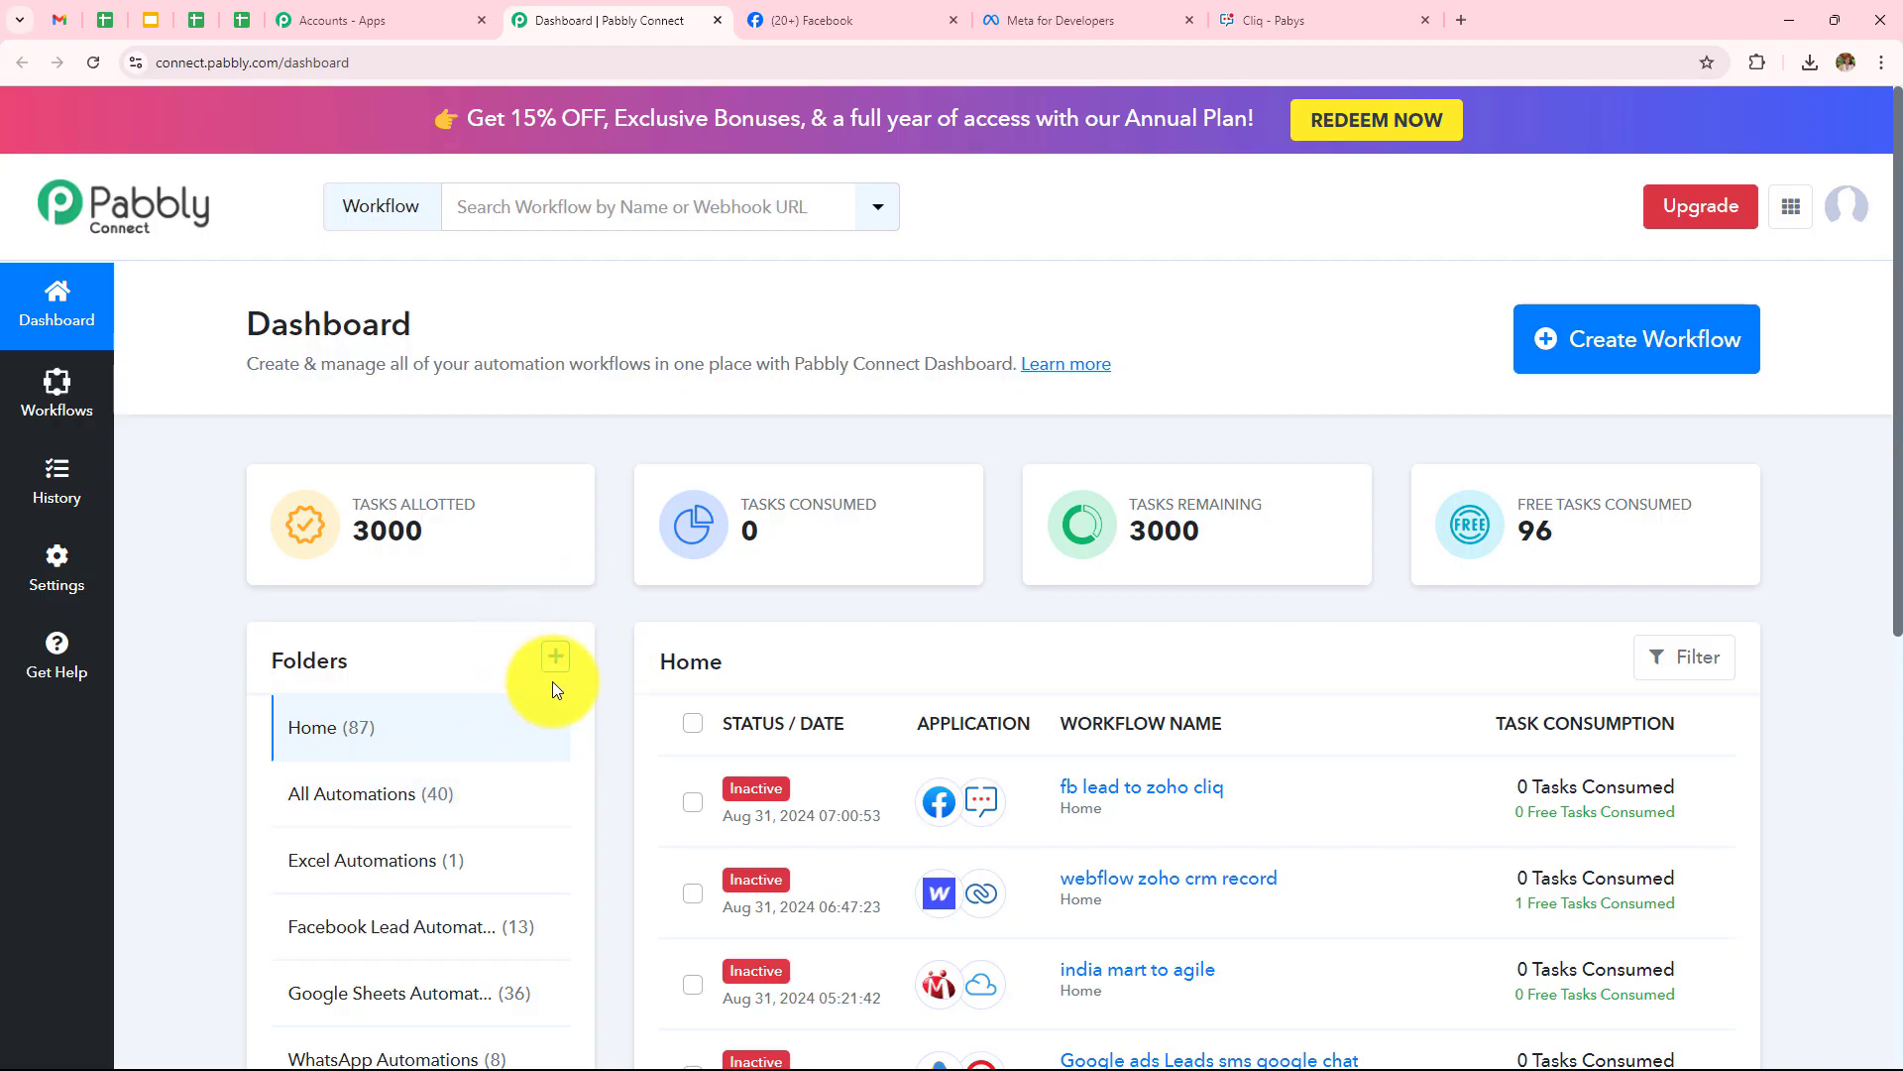
Open and dismiss the new folder form, then start creating a workflow
left_click(555, 653)
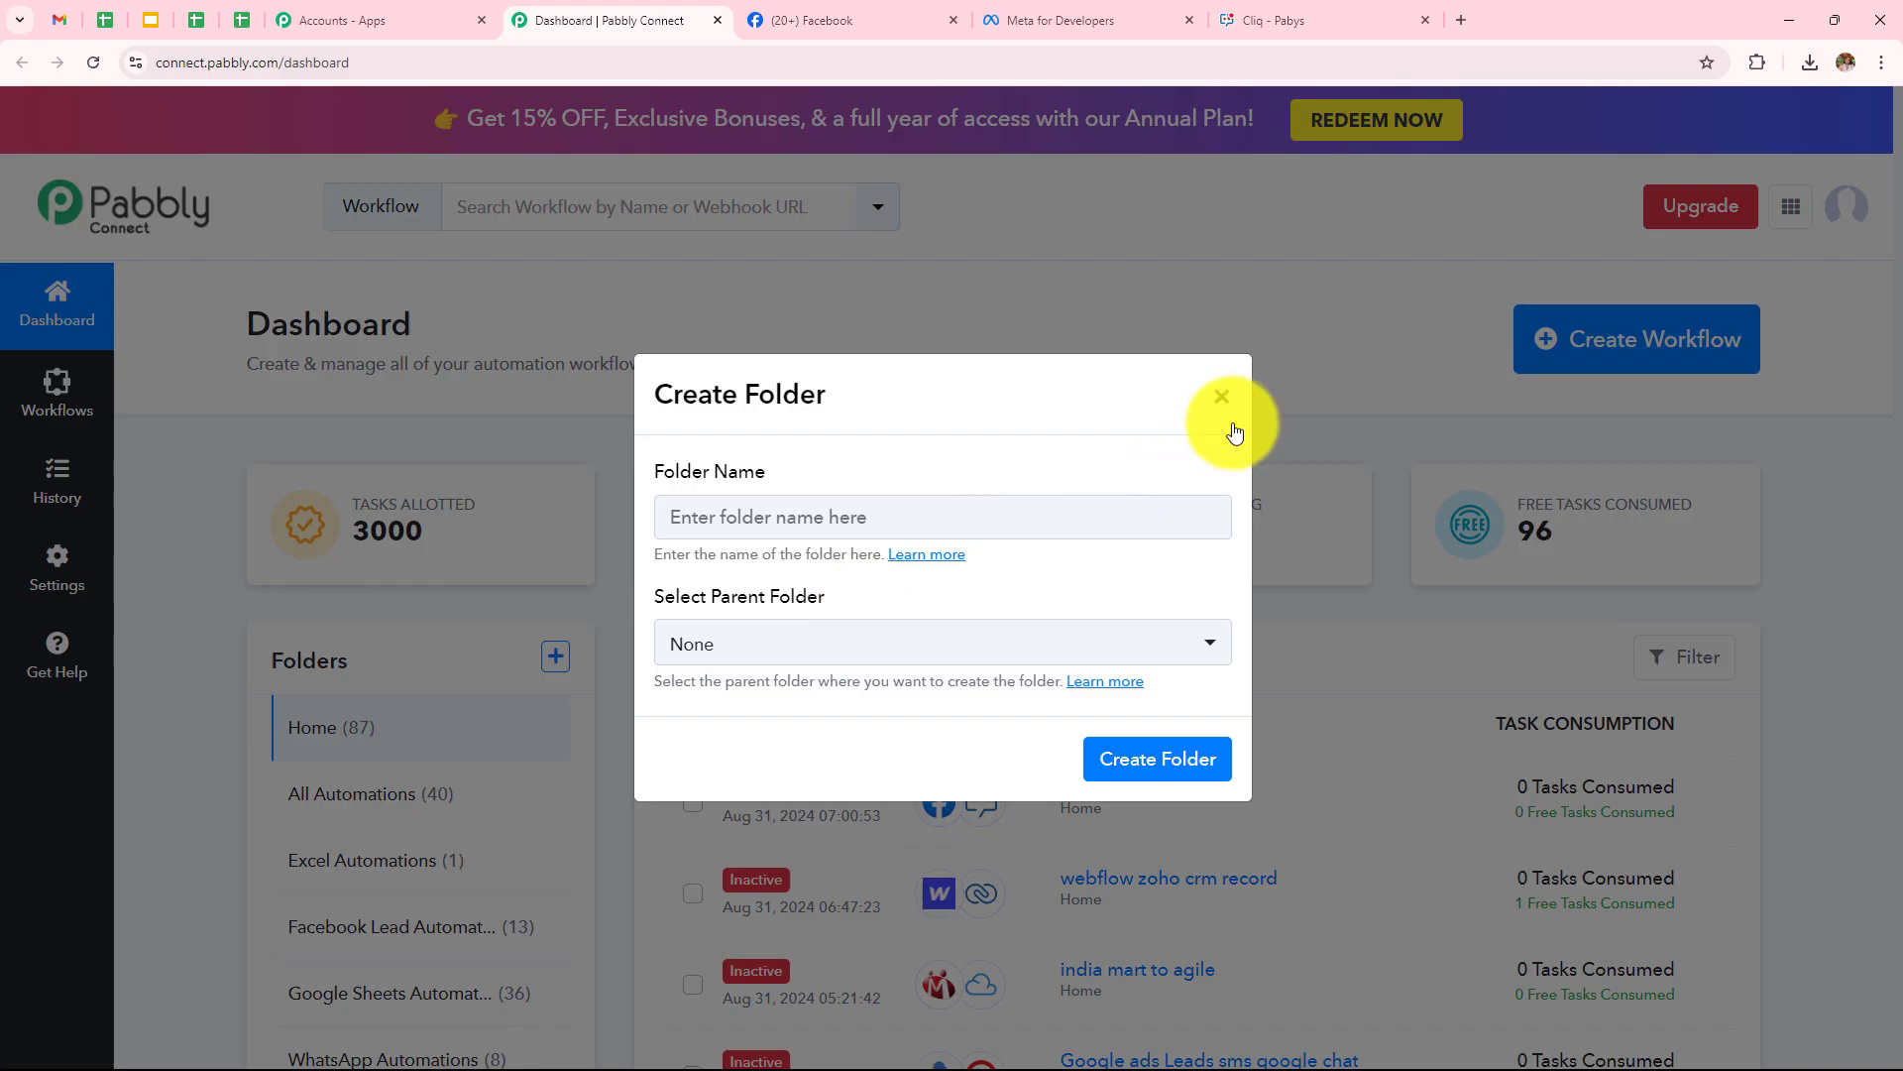
left_click(1221, 396)
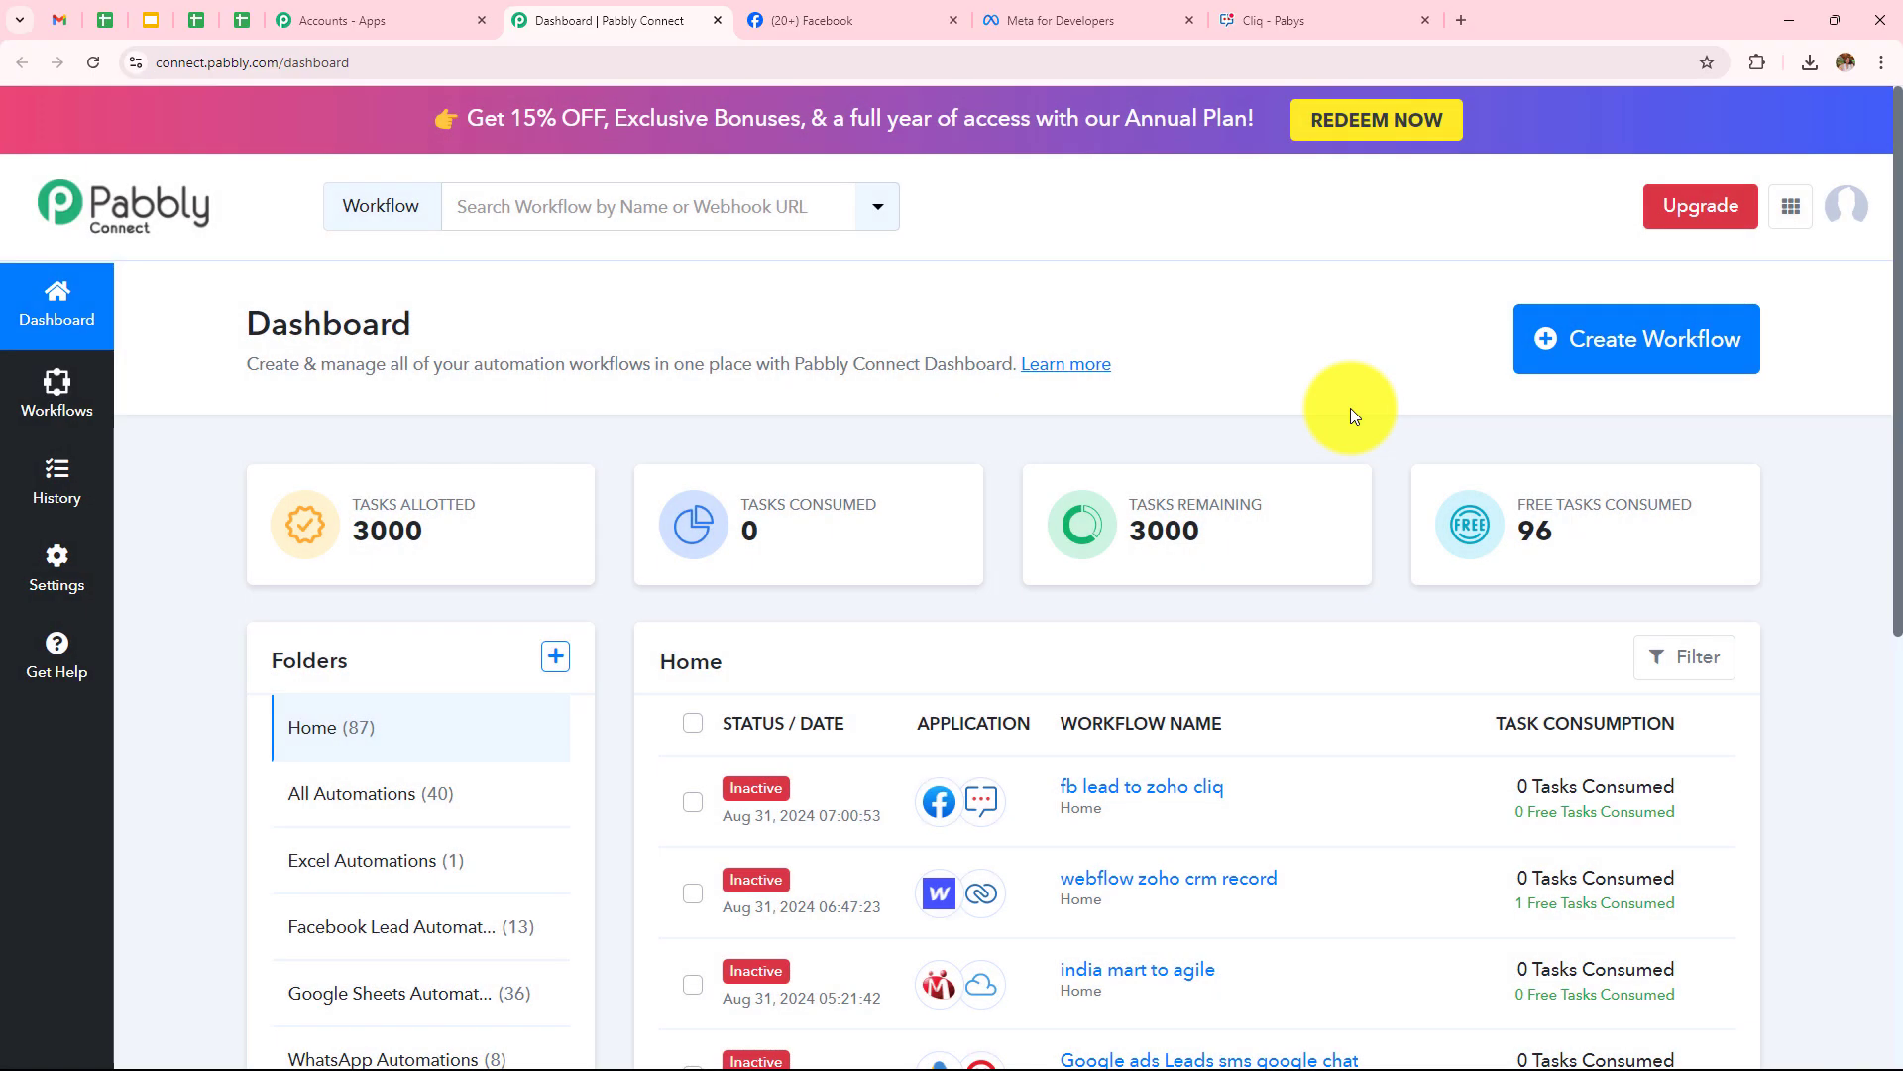
left_click(1641, 347)
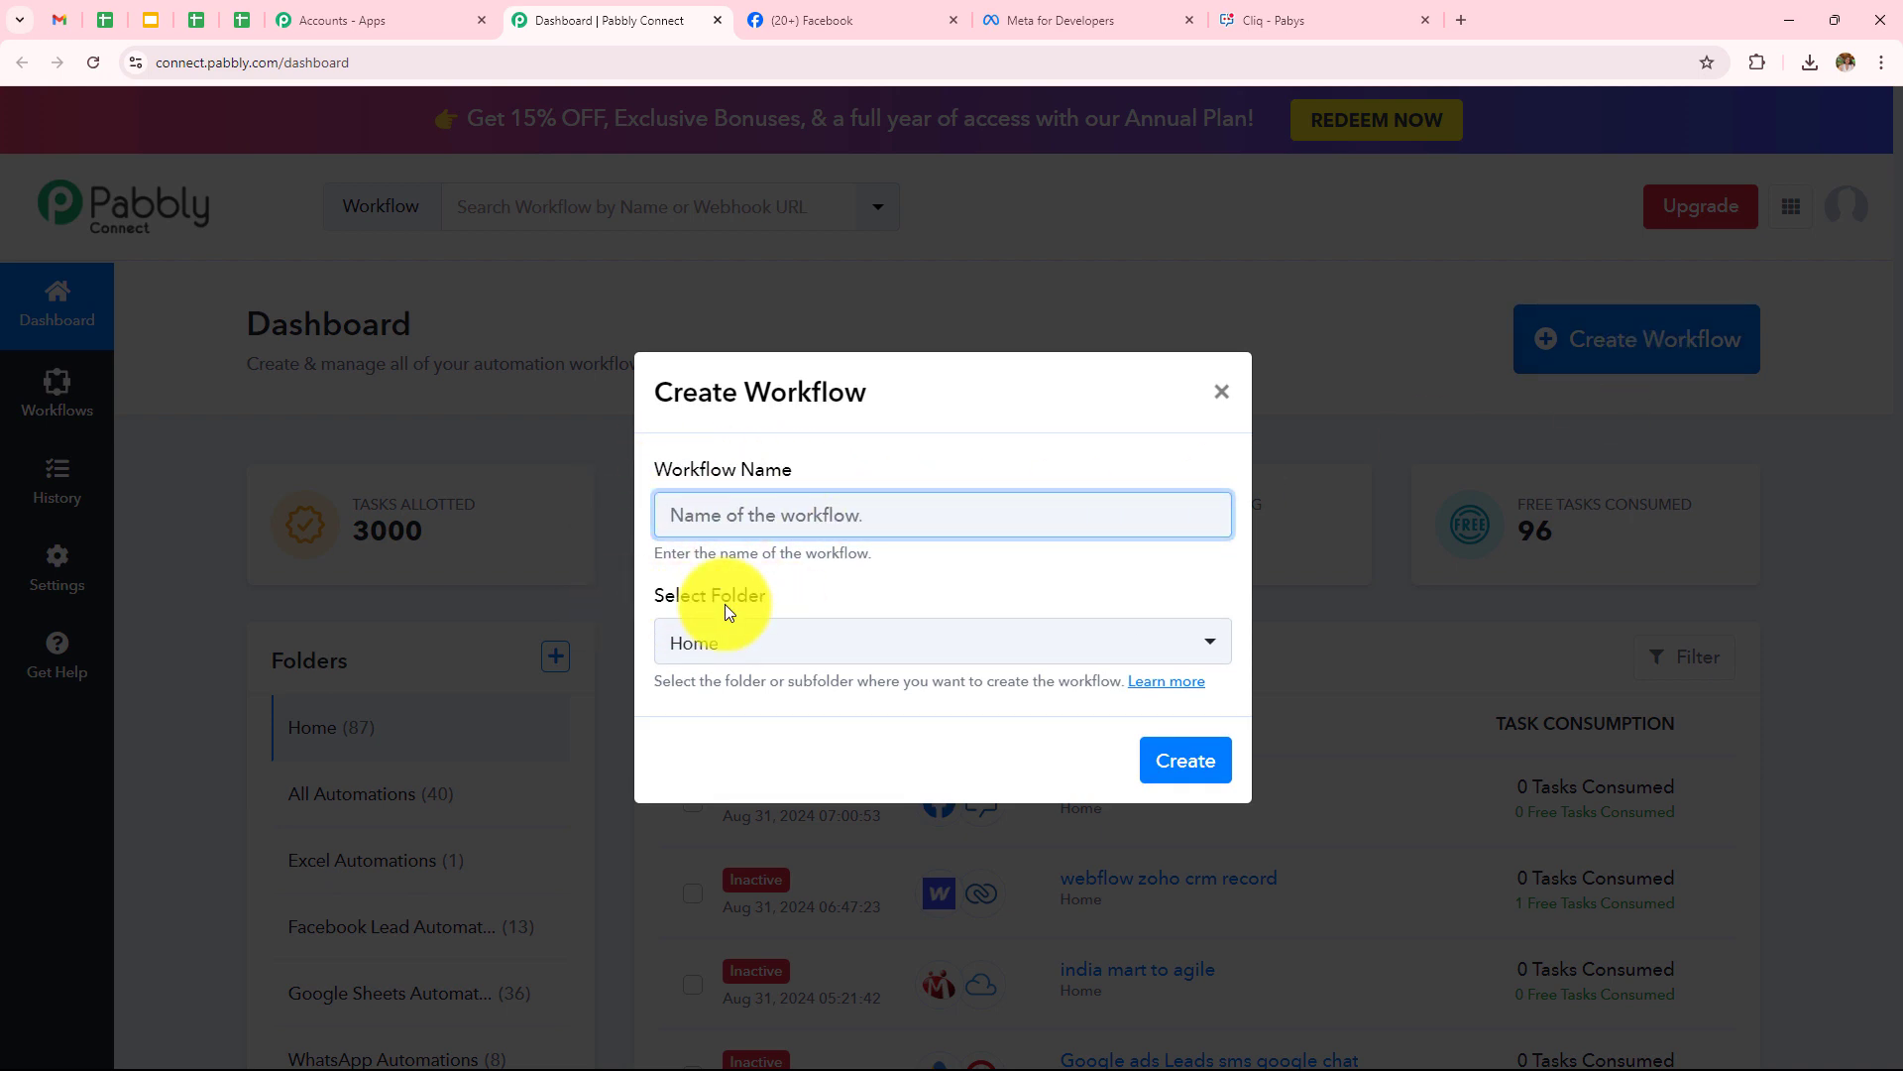
Create the Zoho Cliq Facebook Lead Ads workflow in the Facebook Lead Automations folder
left_click(776, 500)
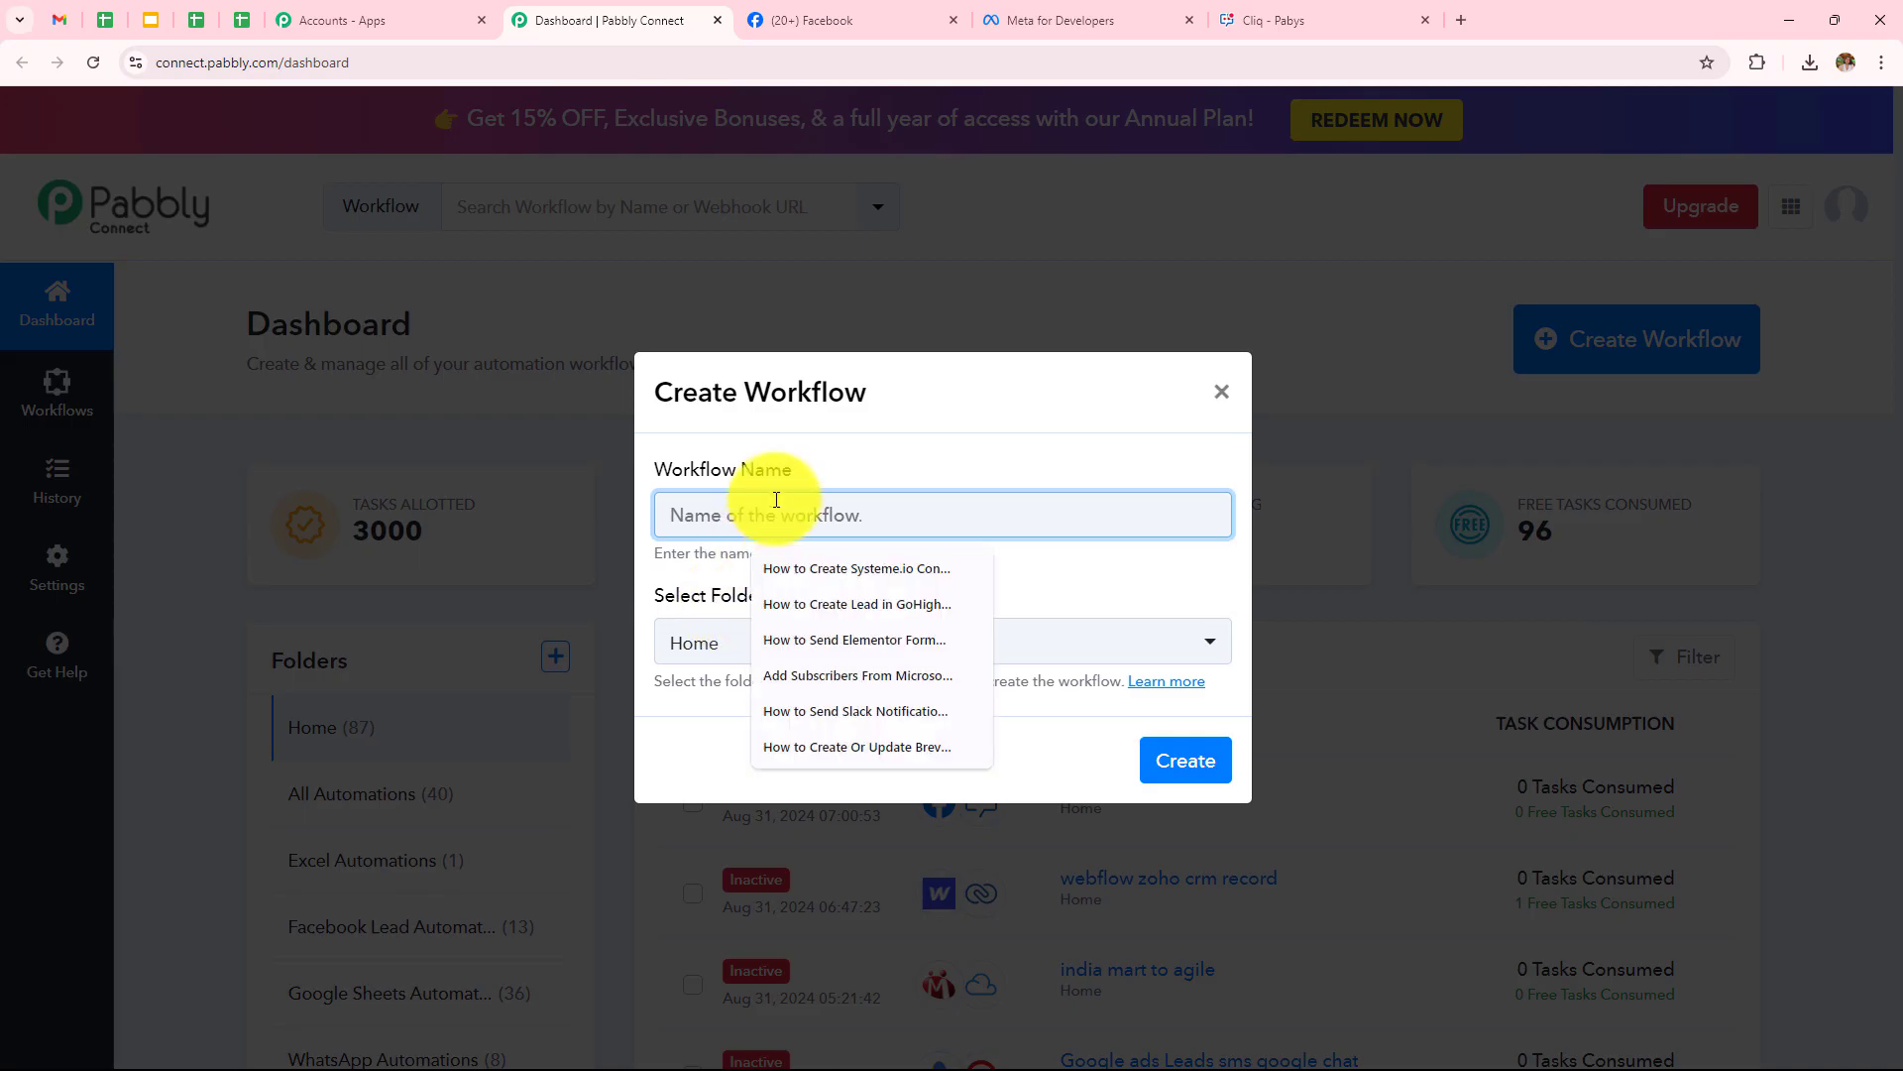
type("Send Zoho Cliq Channel Messages for Facebook Lead Ads Lead")
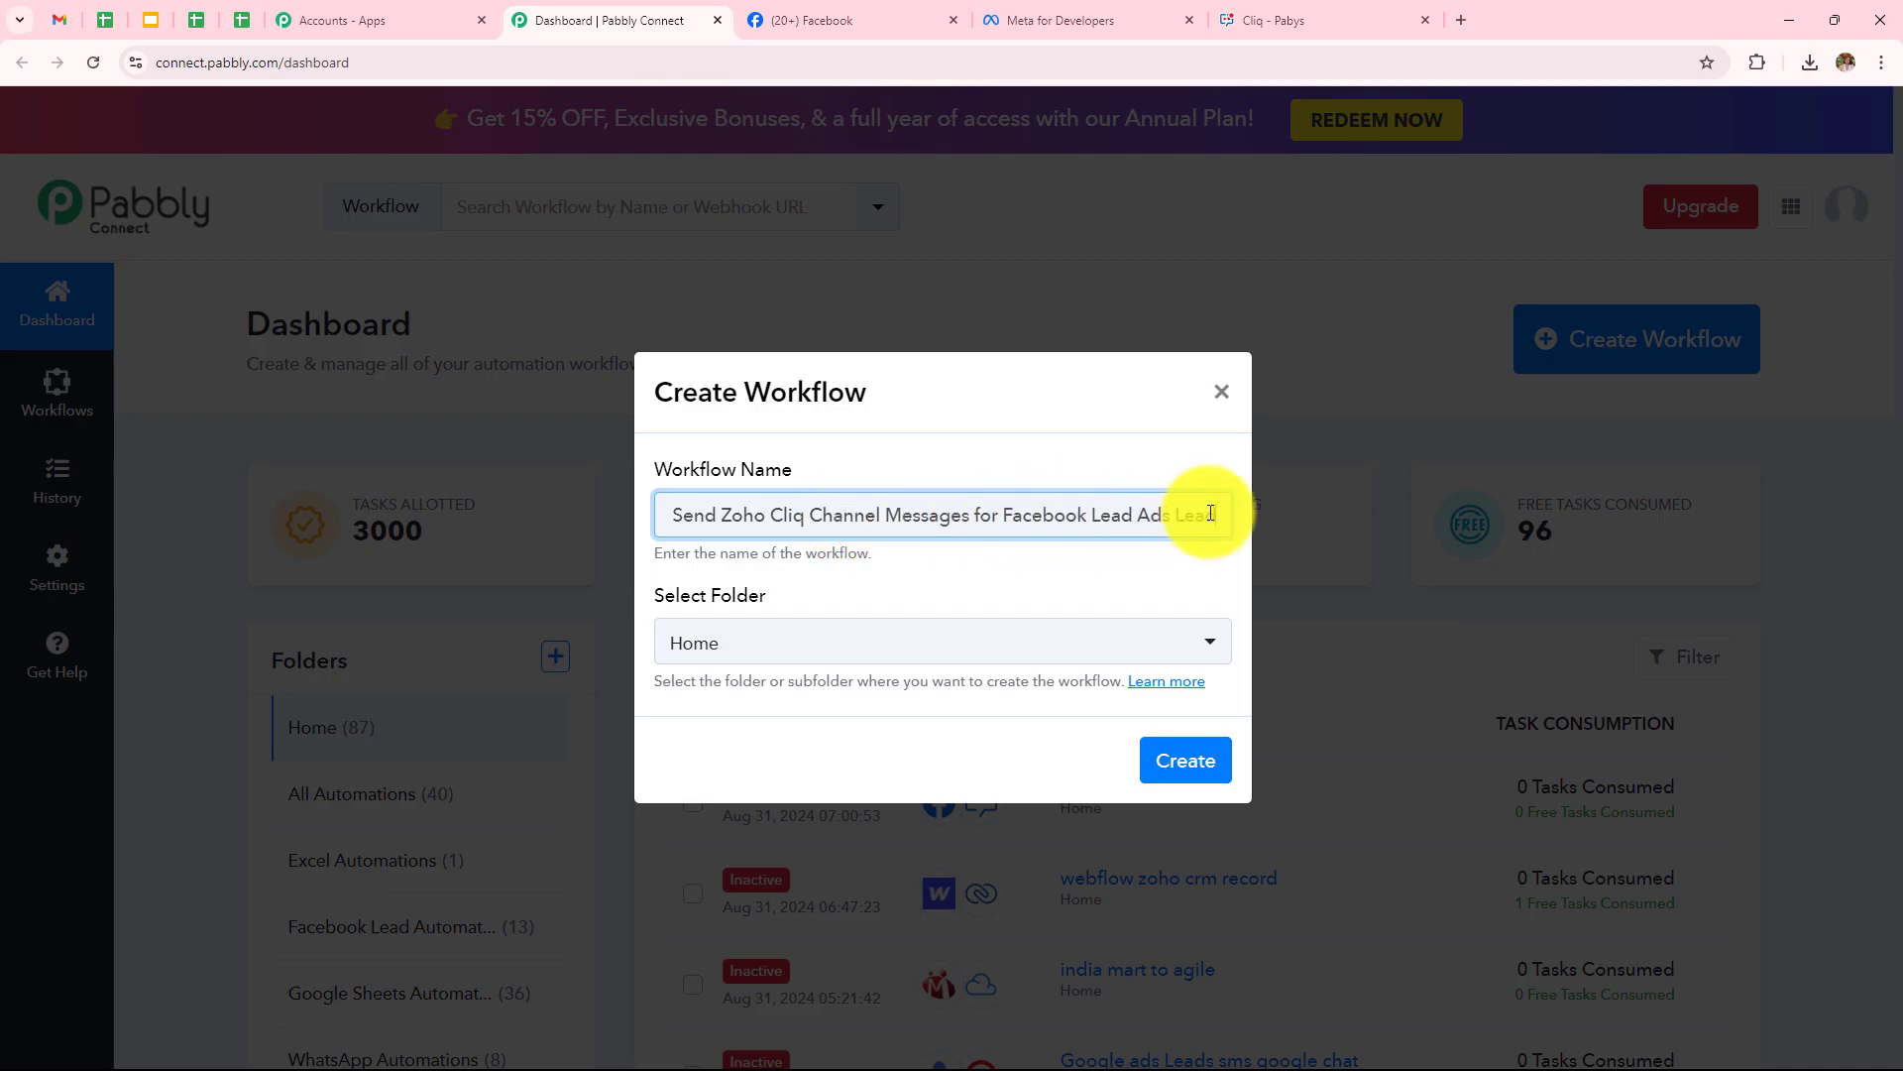
left_click(936, 641)
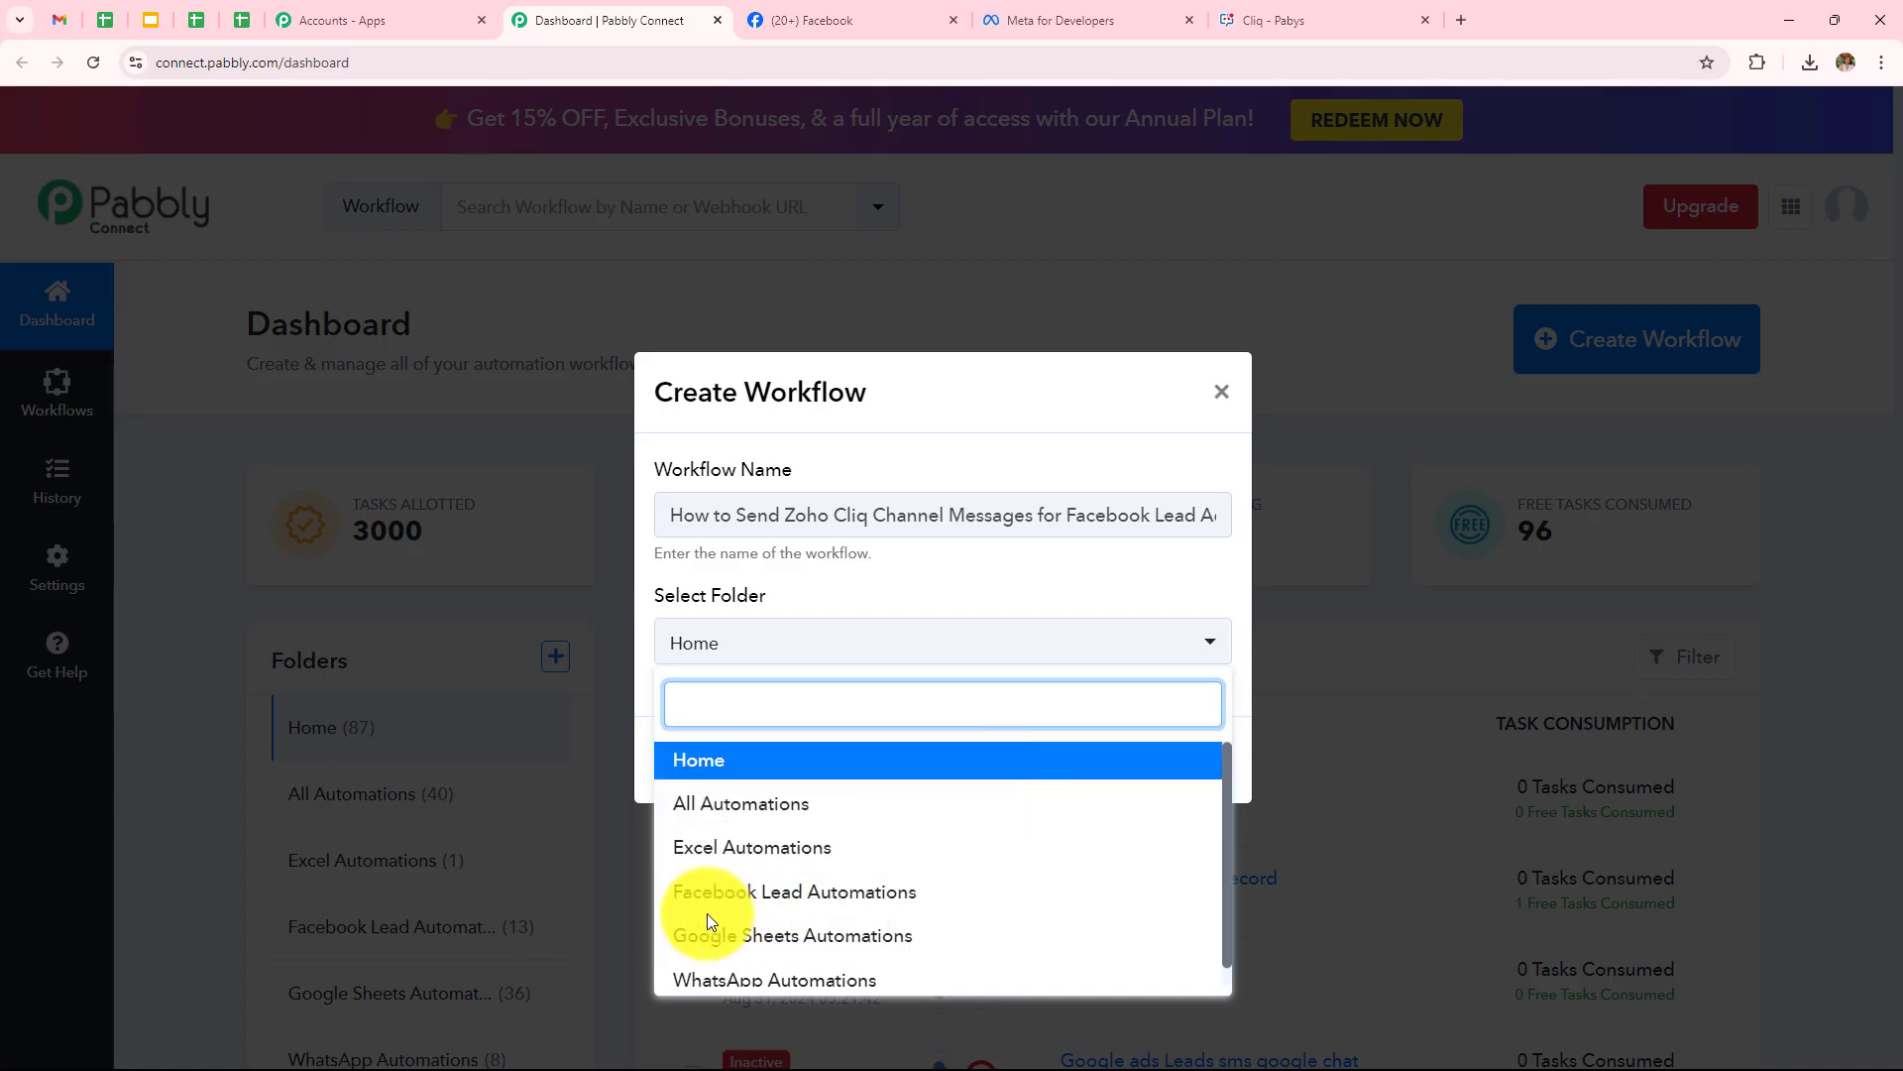
left_click(789, 898)
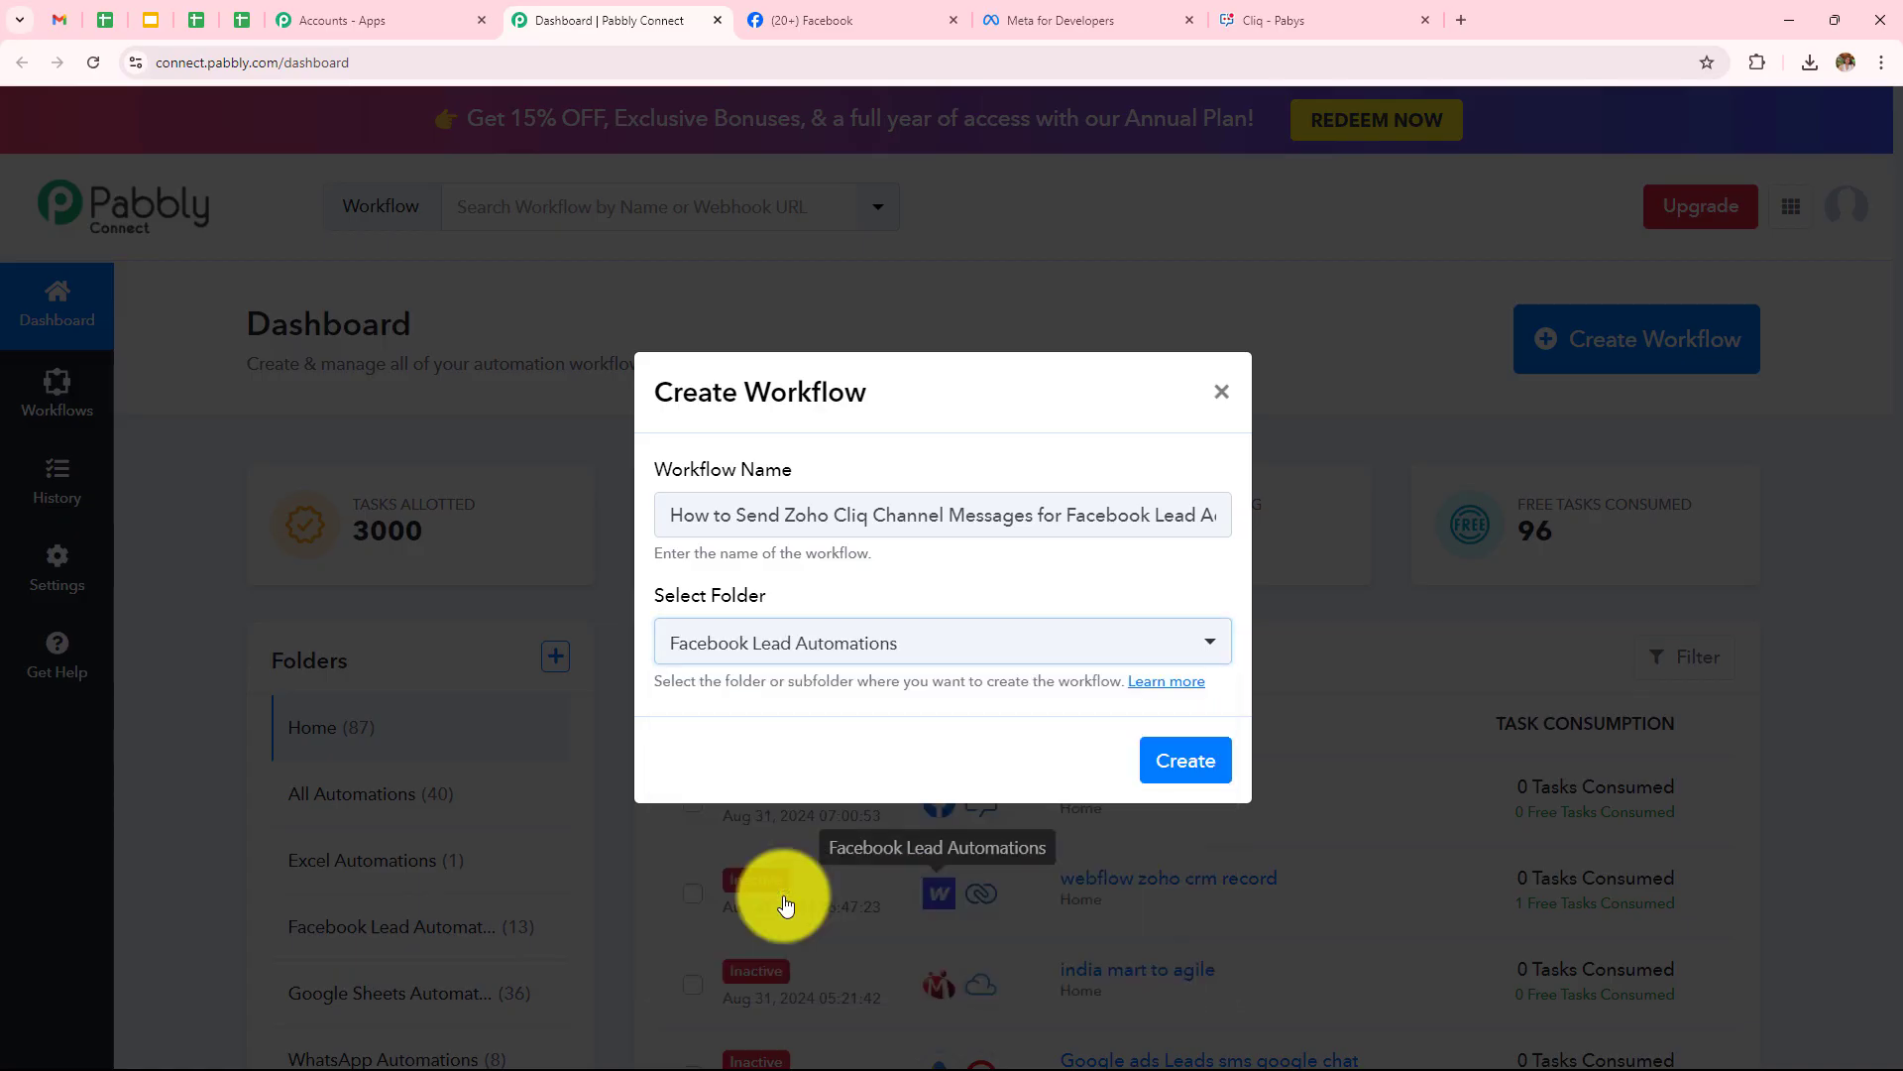
left_click(1205, 768)
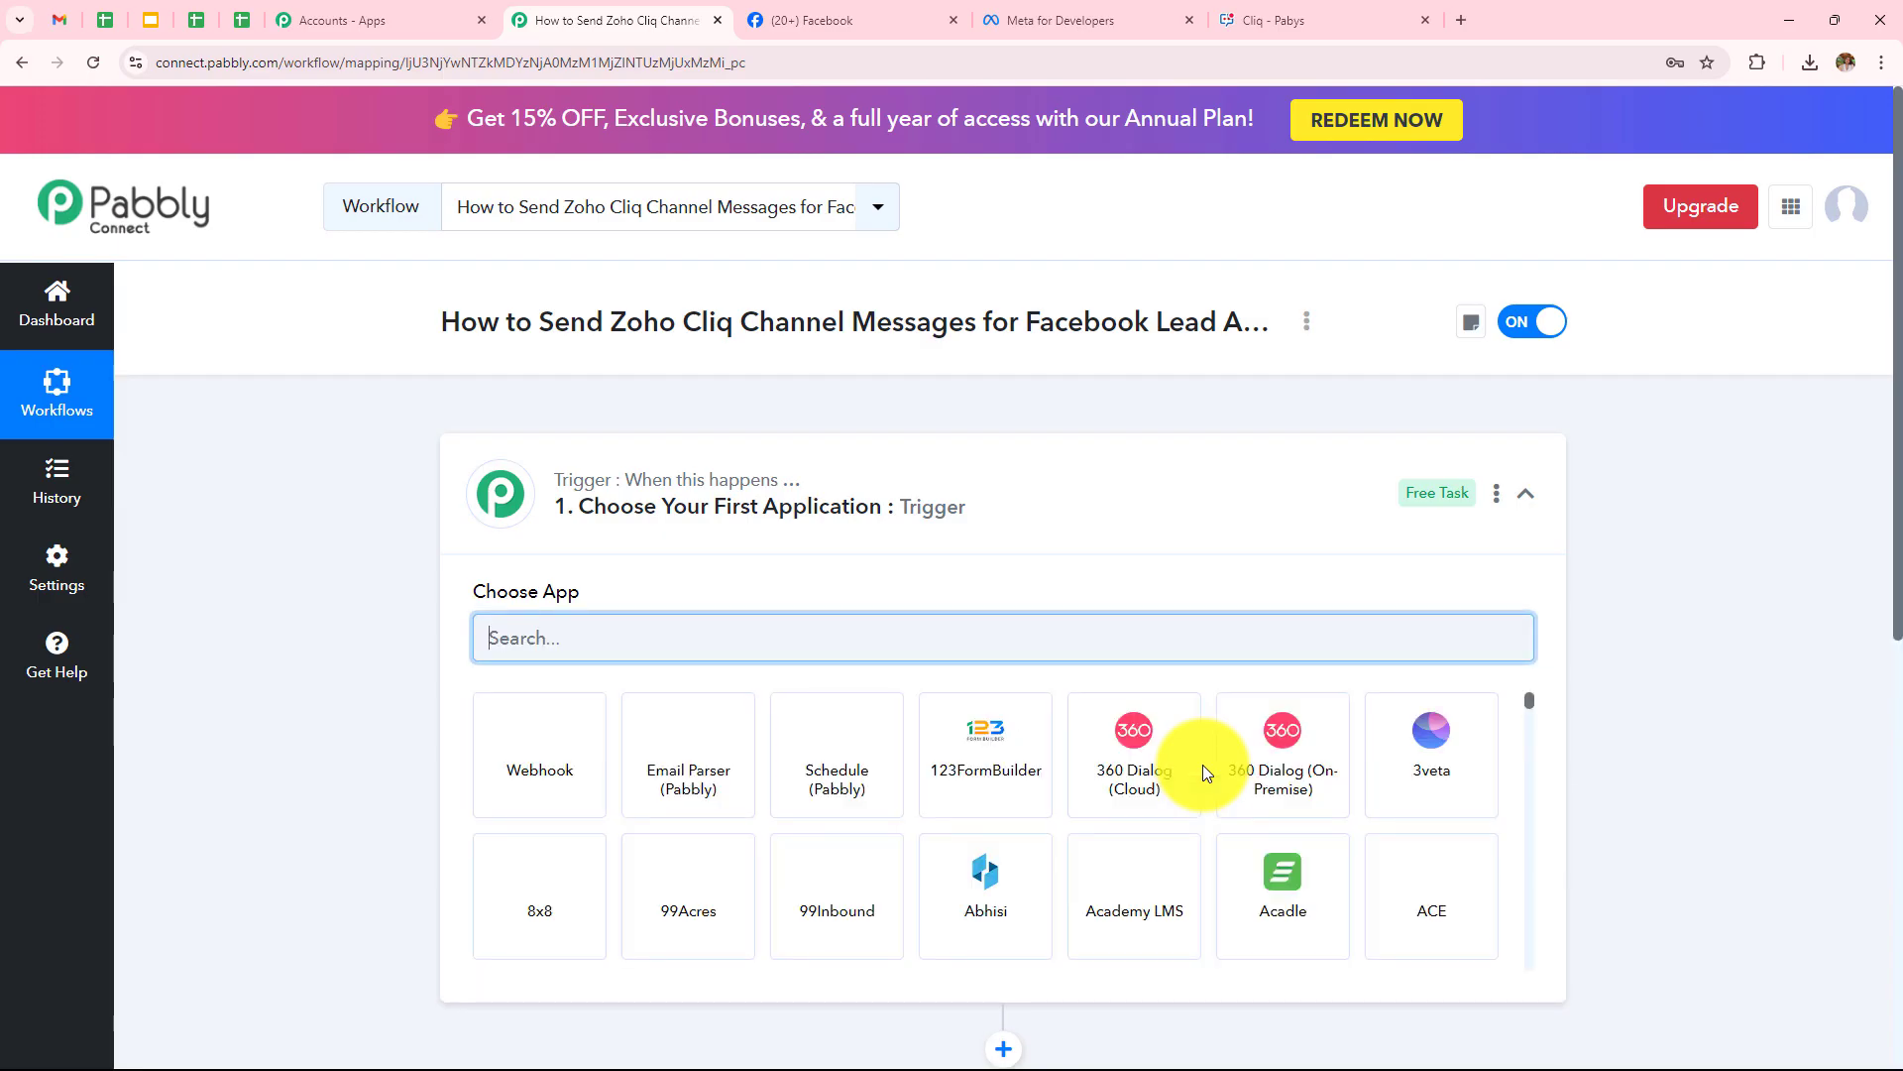
Collapse the trigger step card so the empty trigger and action steps both show
left_click(1524, 494)
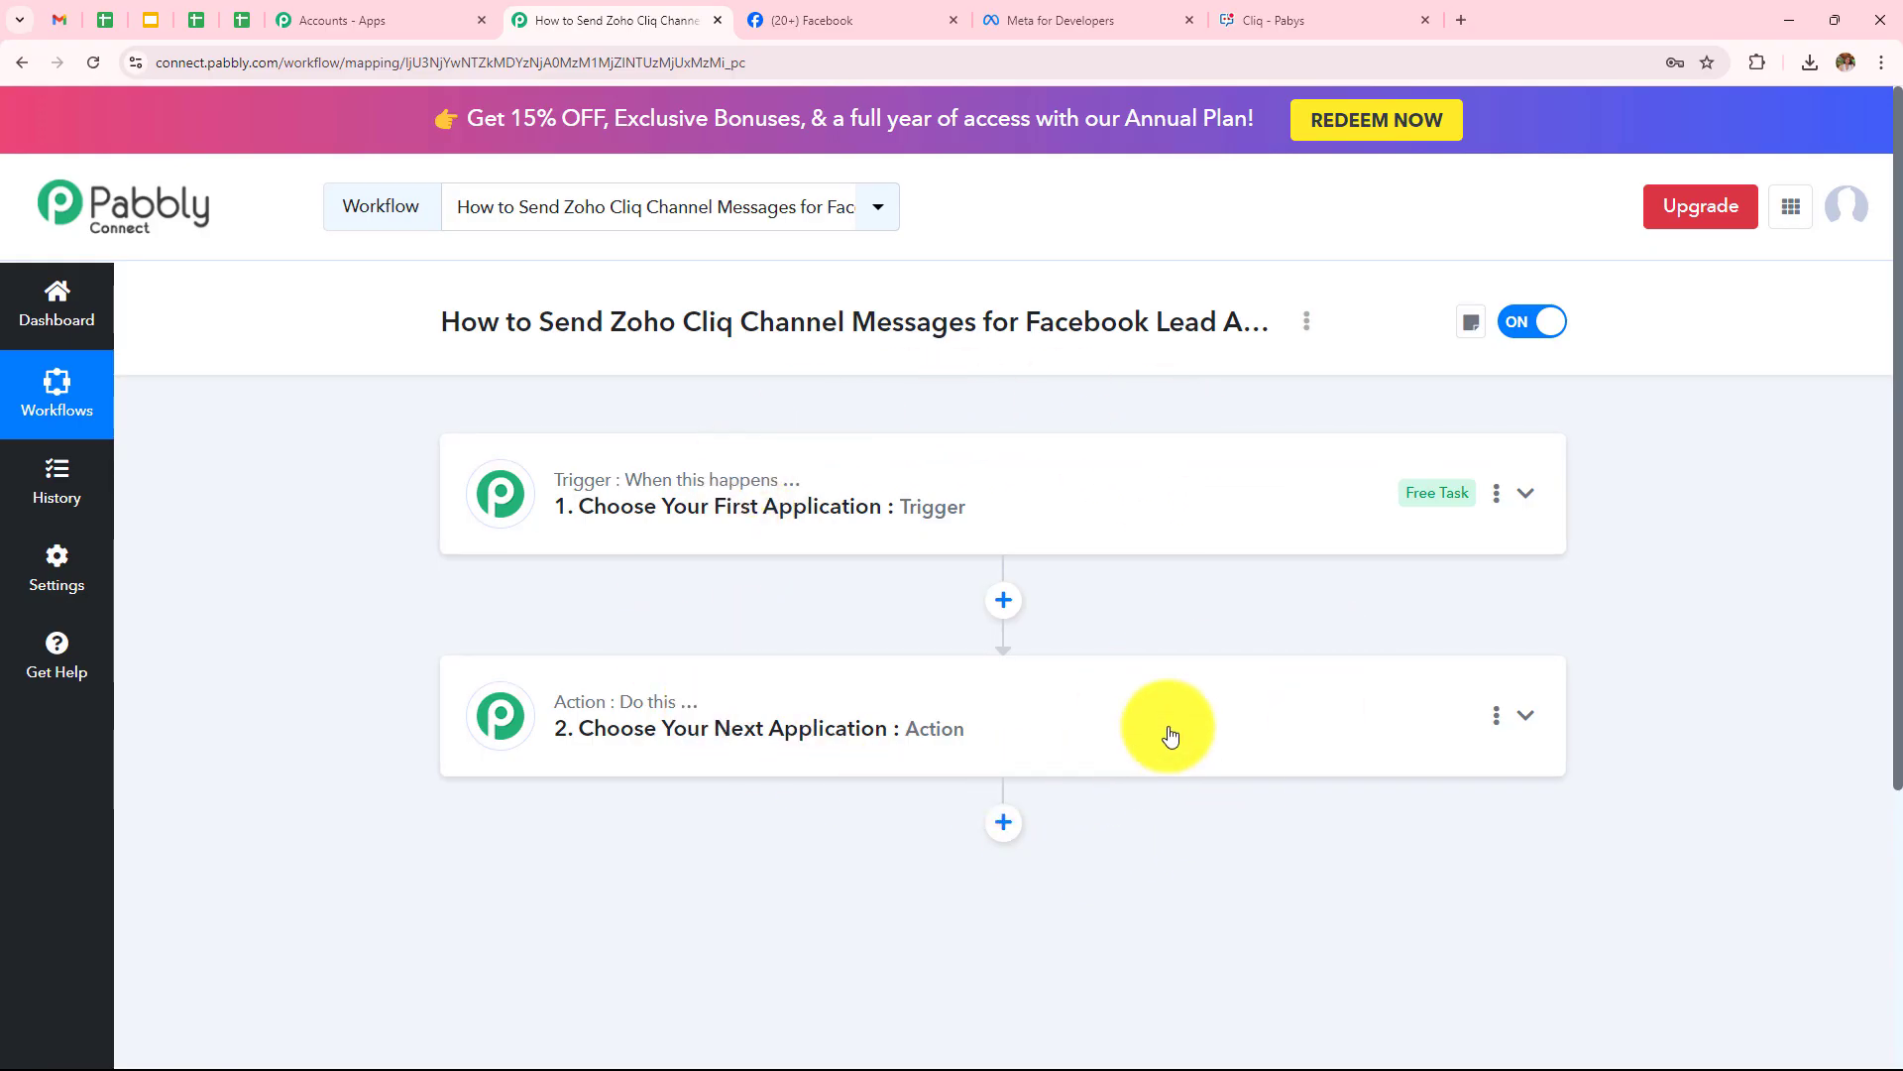
Set the trigger app to Facebook Lead Ads with the New Lead (Instant) event
left_click(1145, 476)
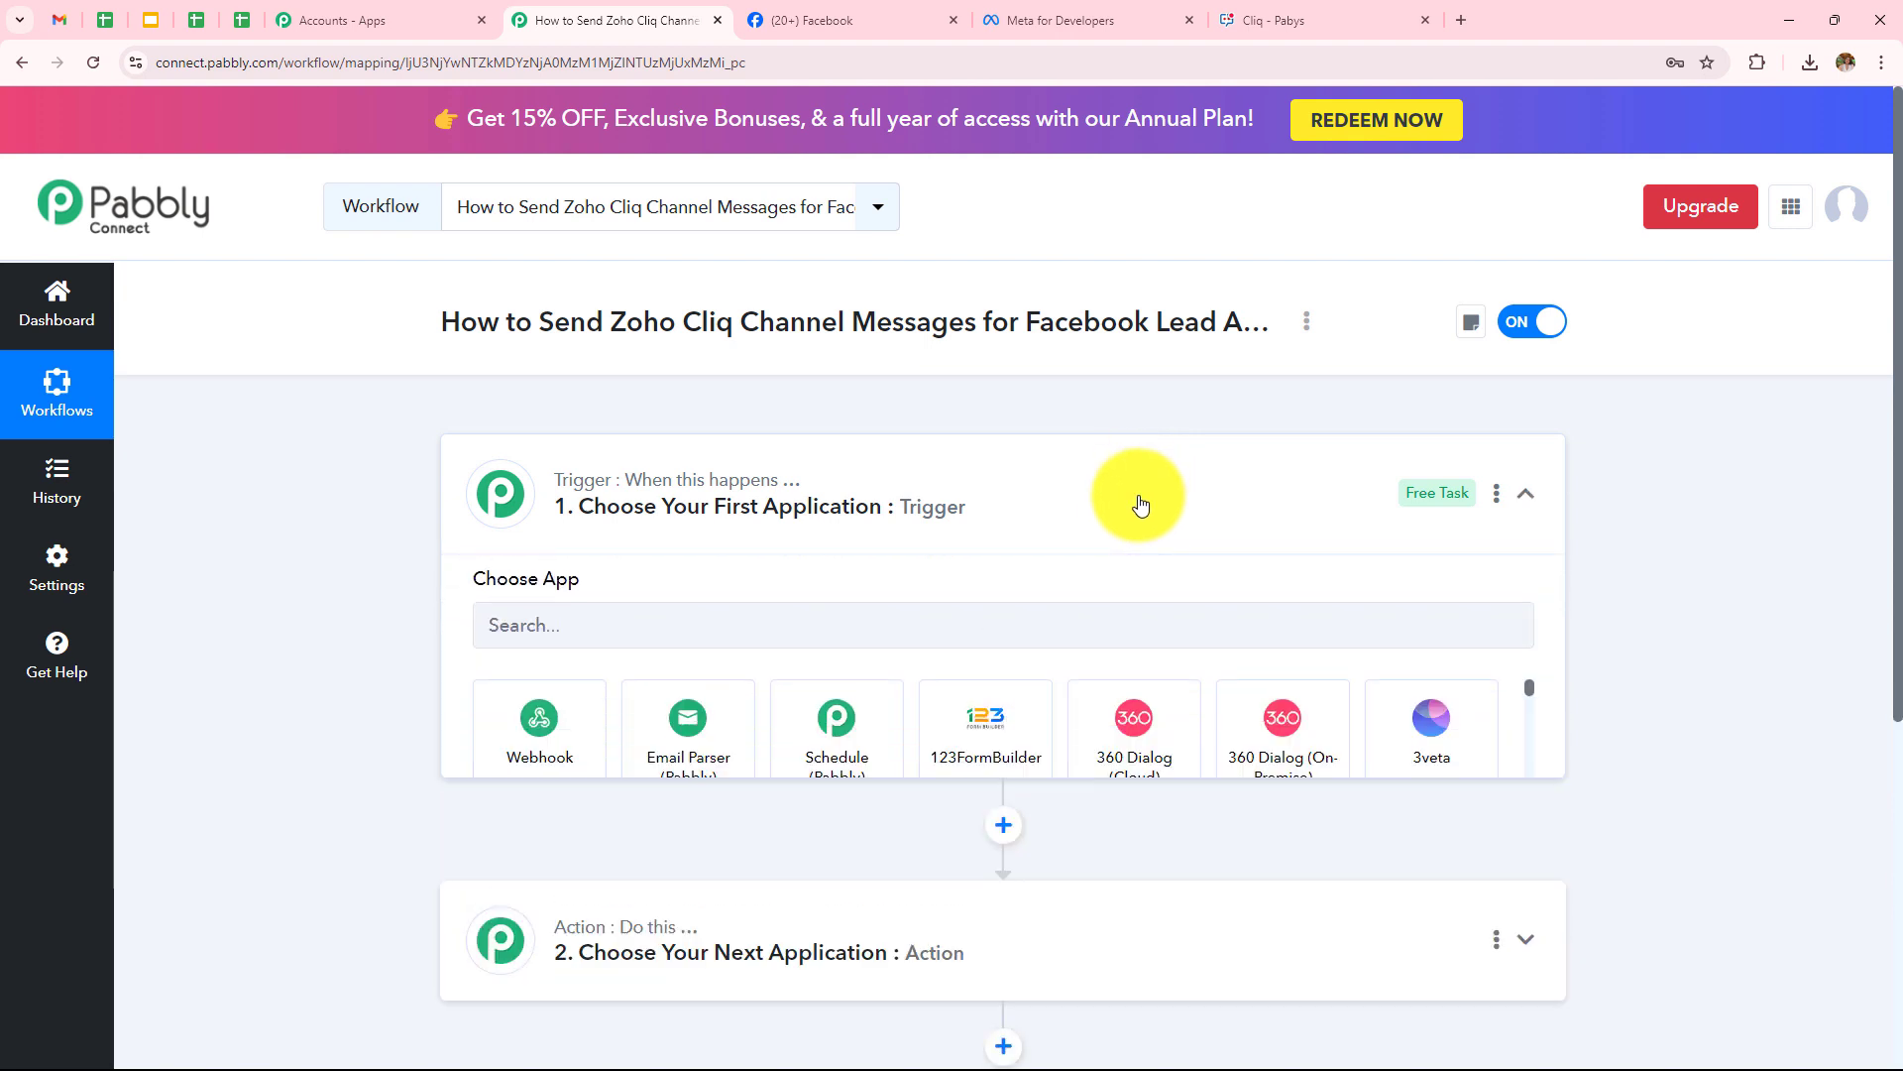
left_click(861, 628)
type("Face")
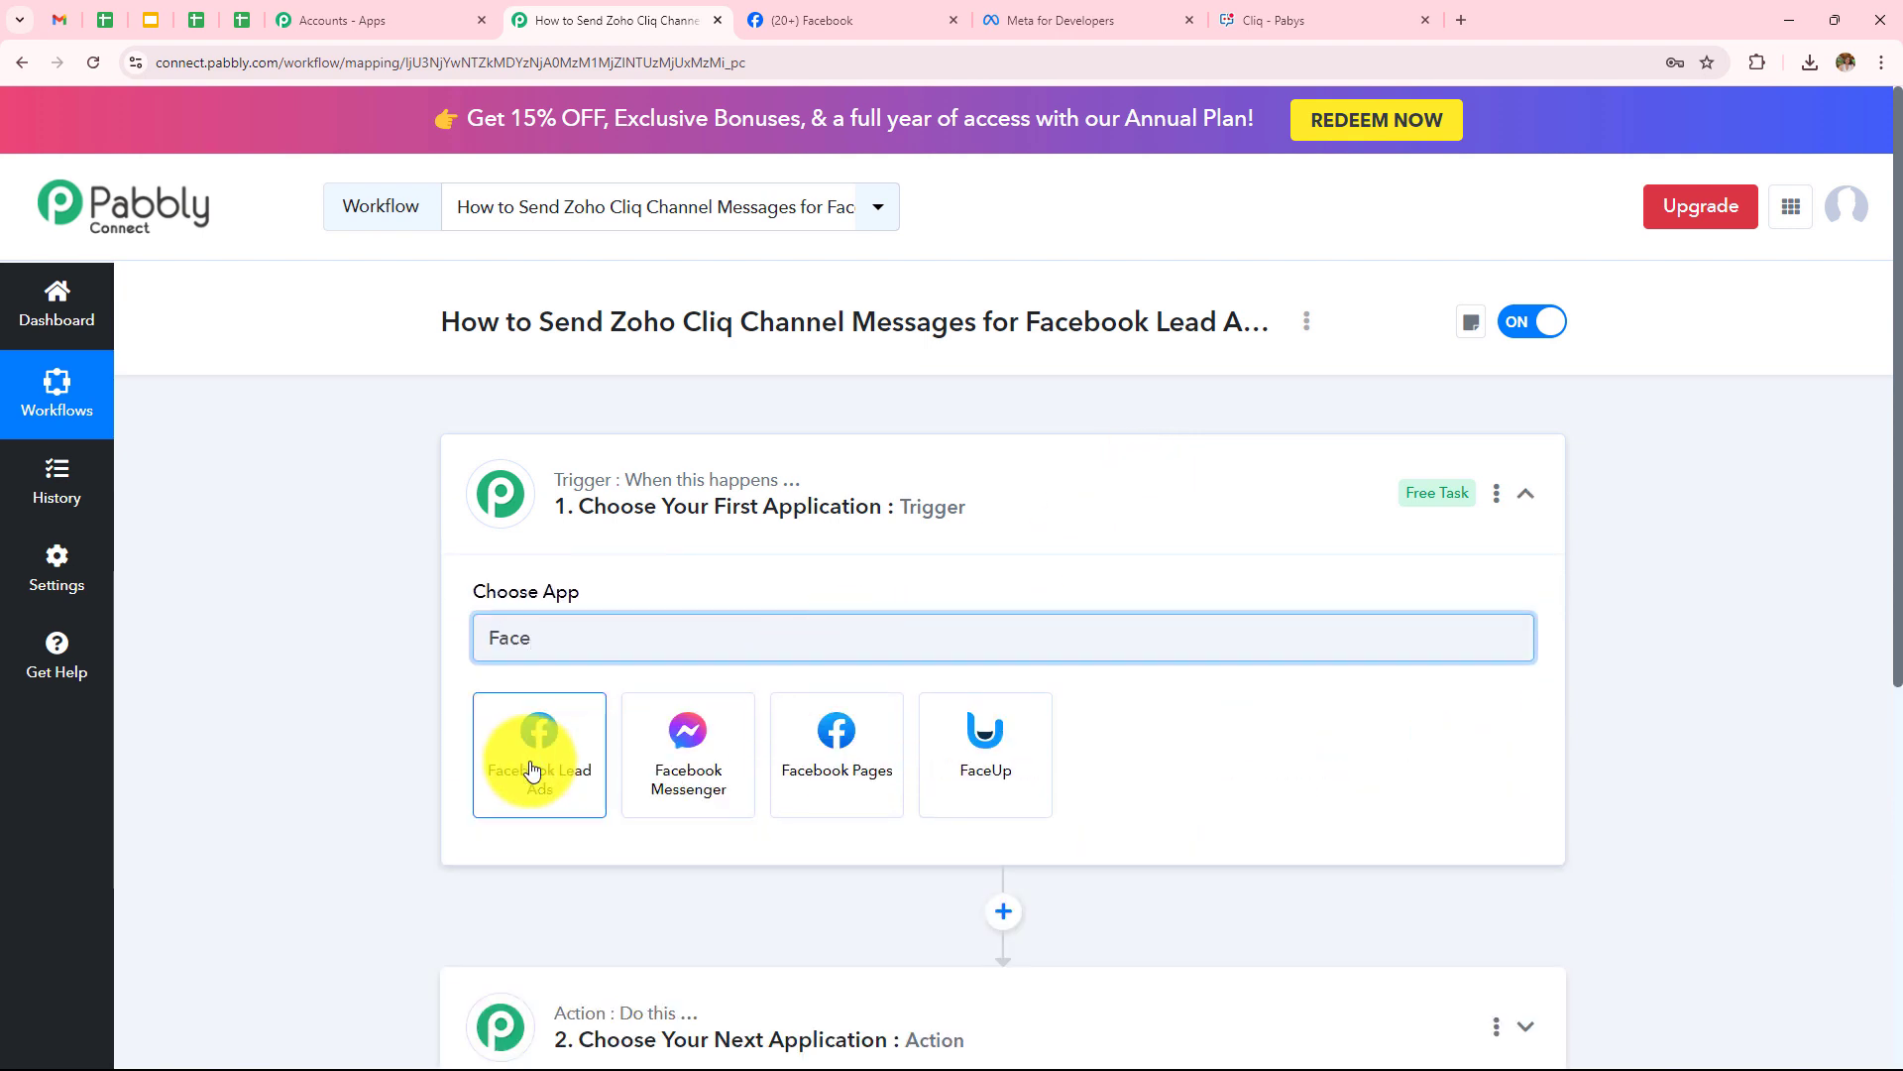
left_click(532, 770)
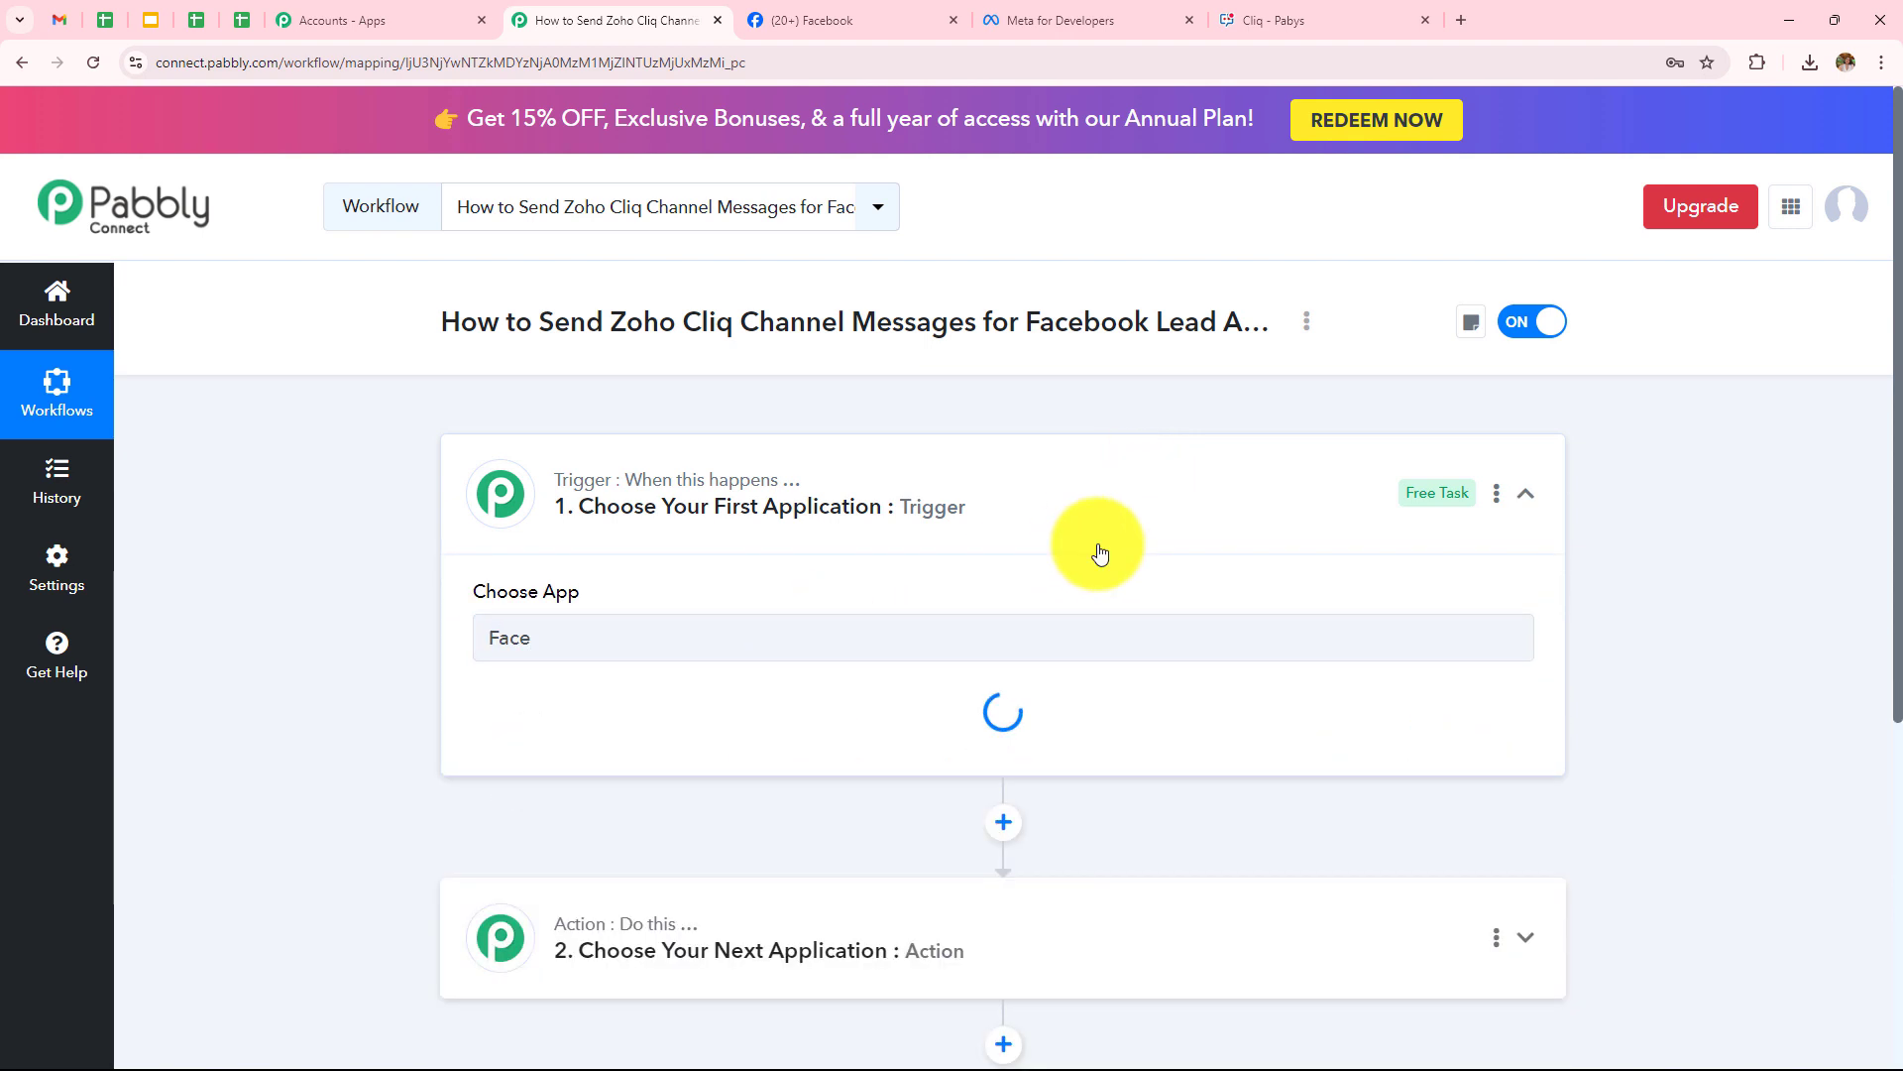
left_click(591, 742)
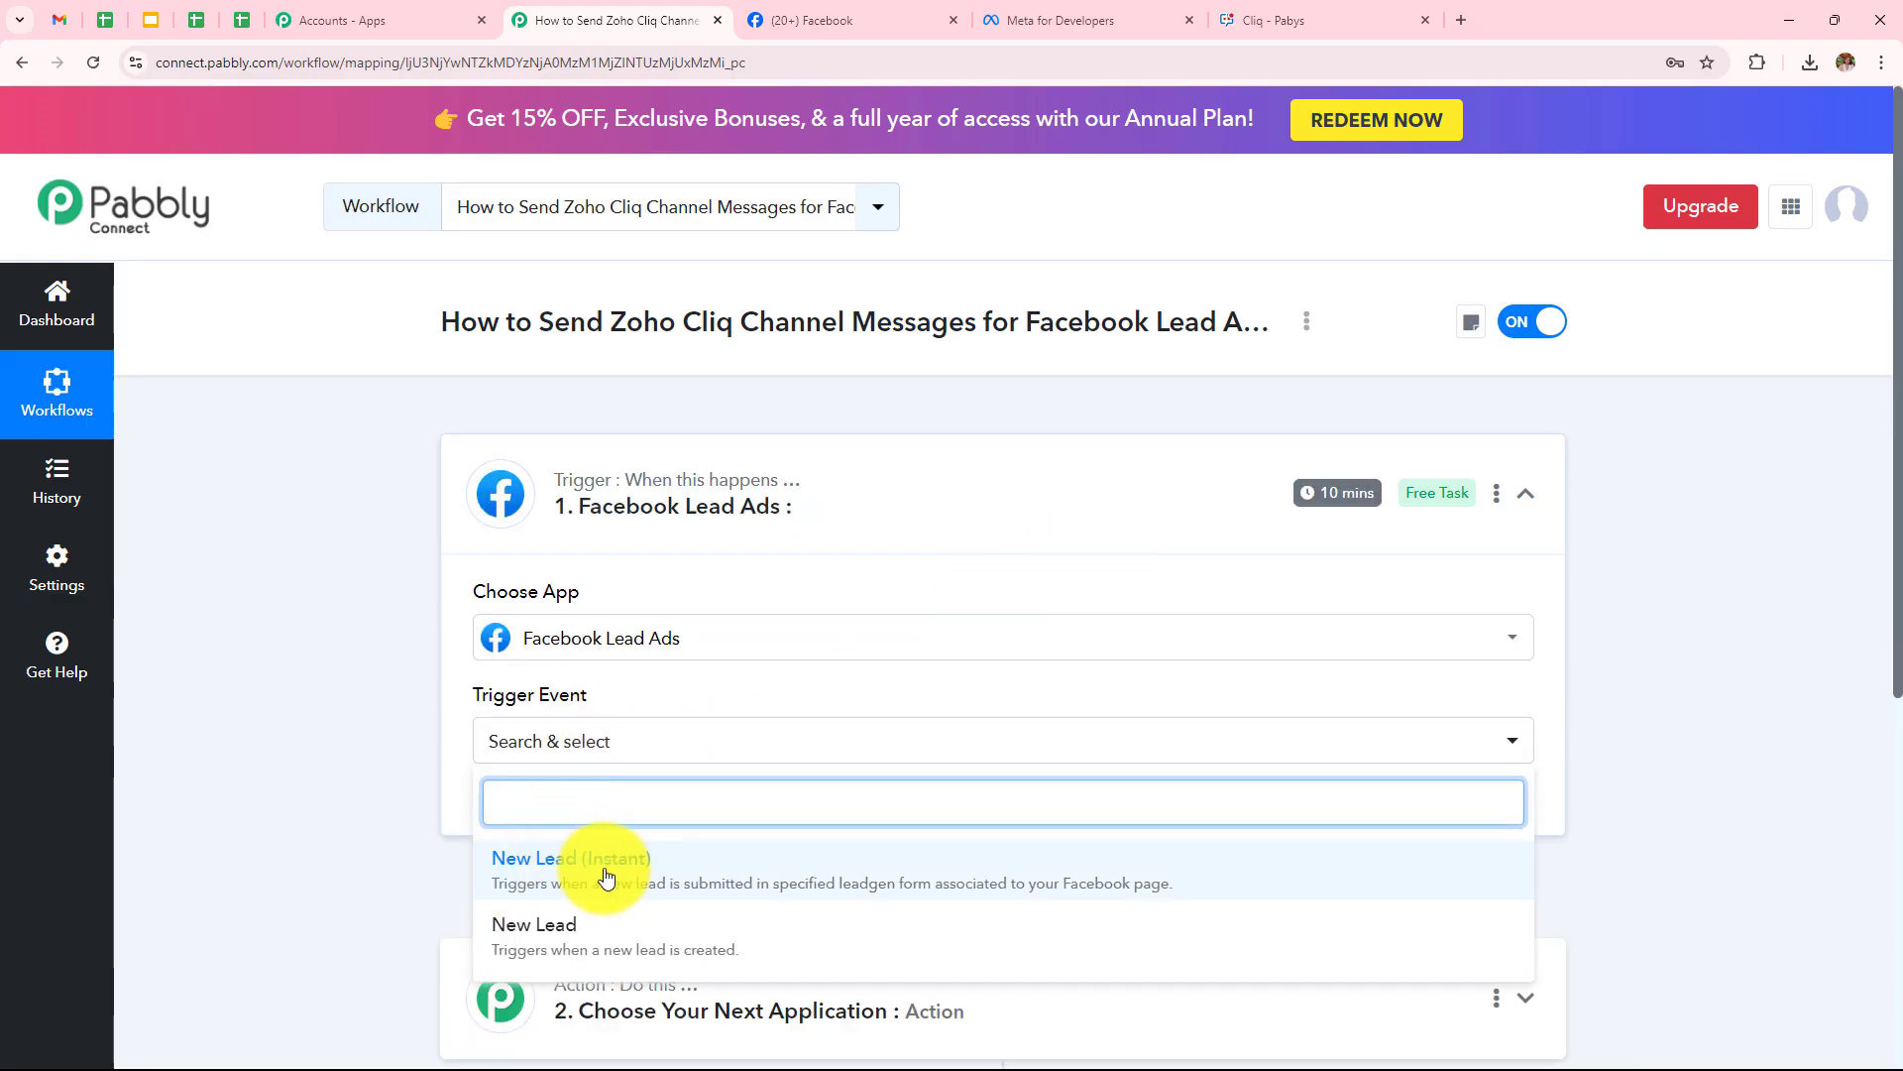
left_click(592, 876)
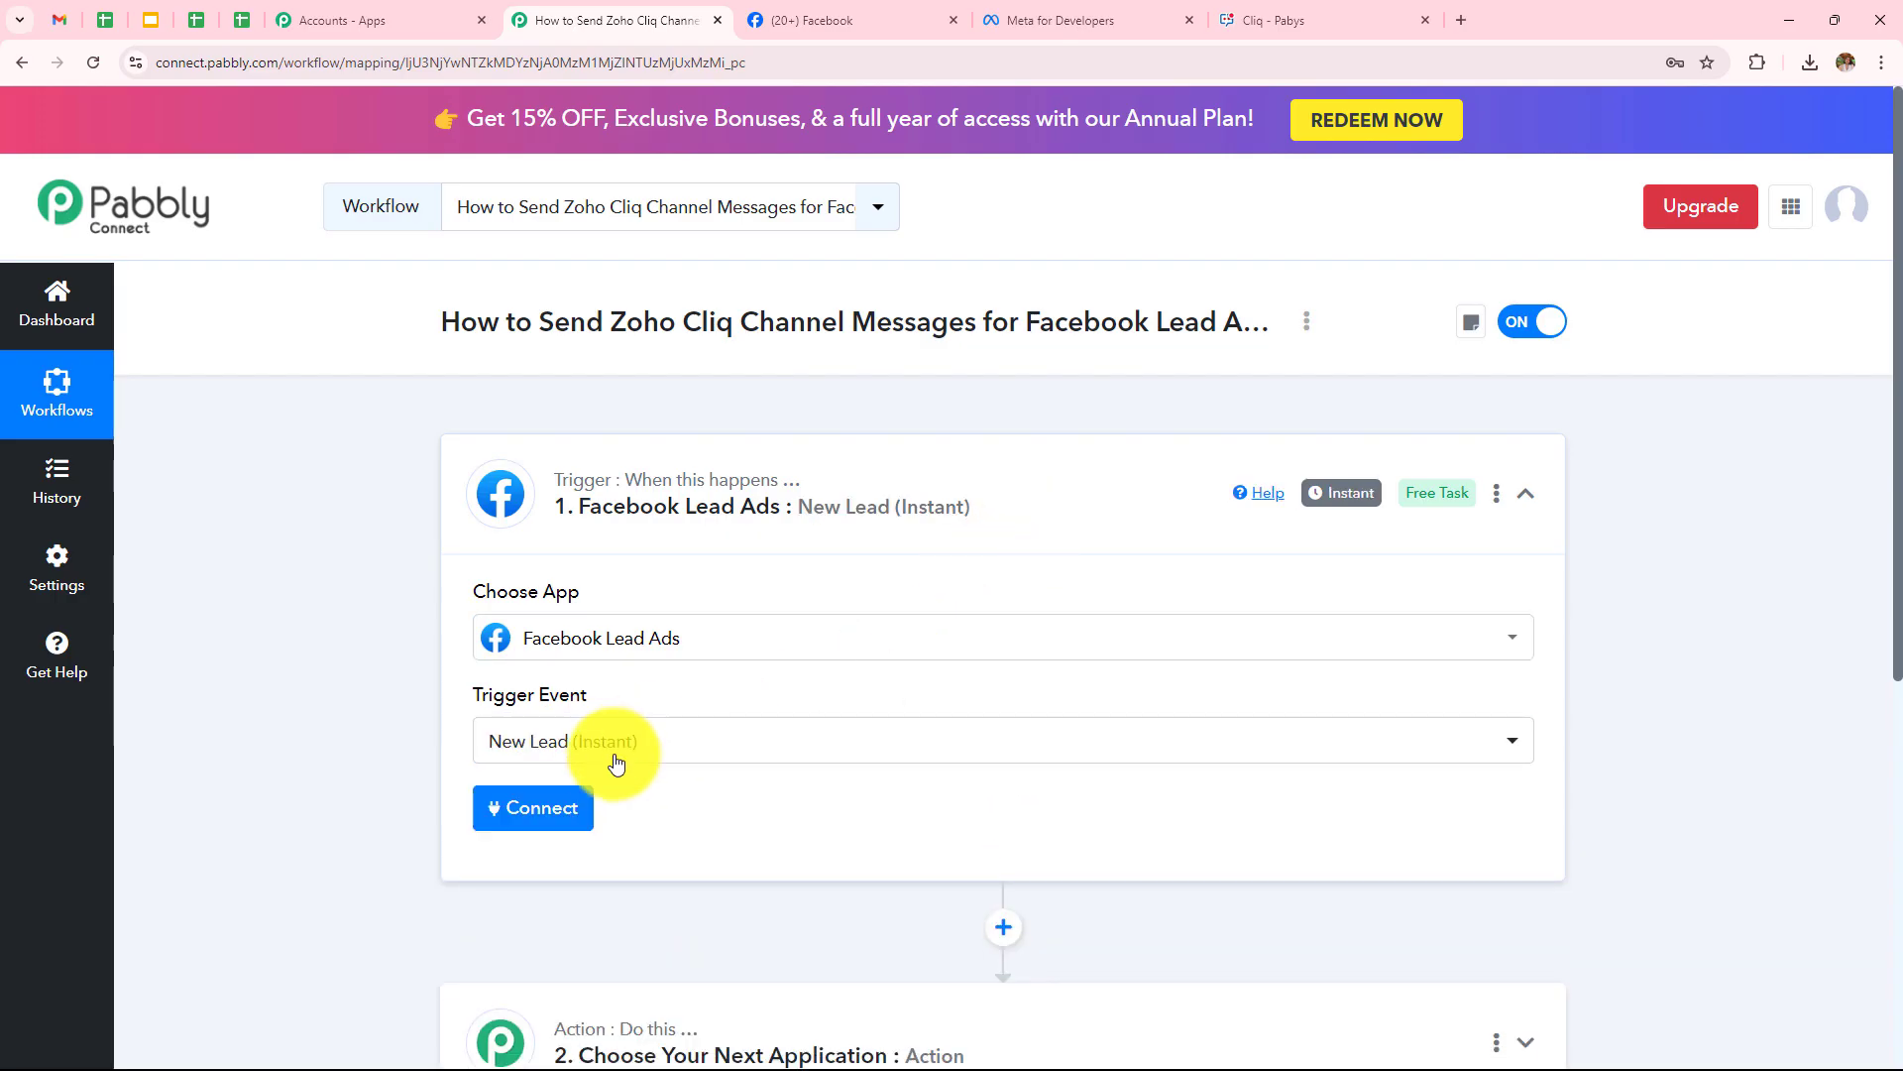
Add a new Facebook Lead Ads connection using the existing Facebook login
left_click(545, 808)
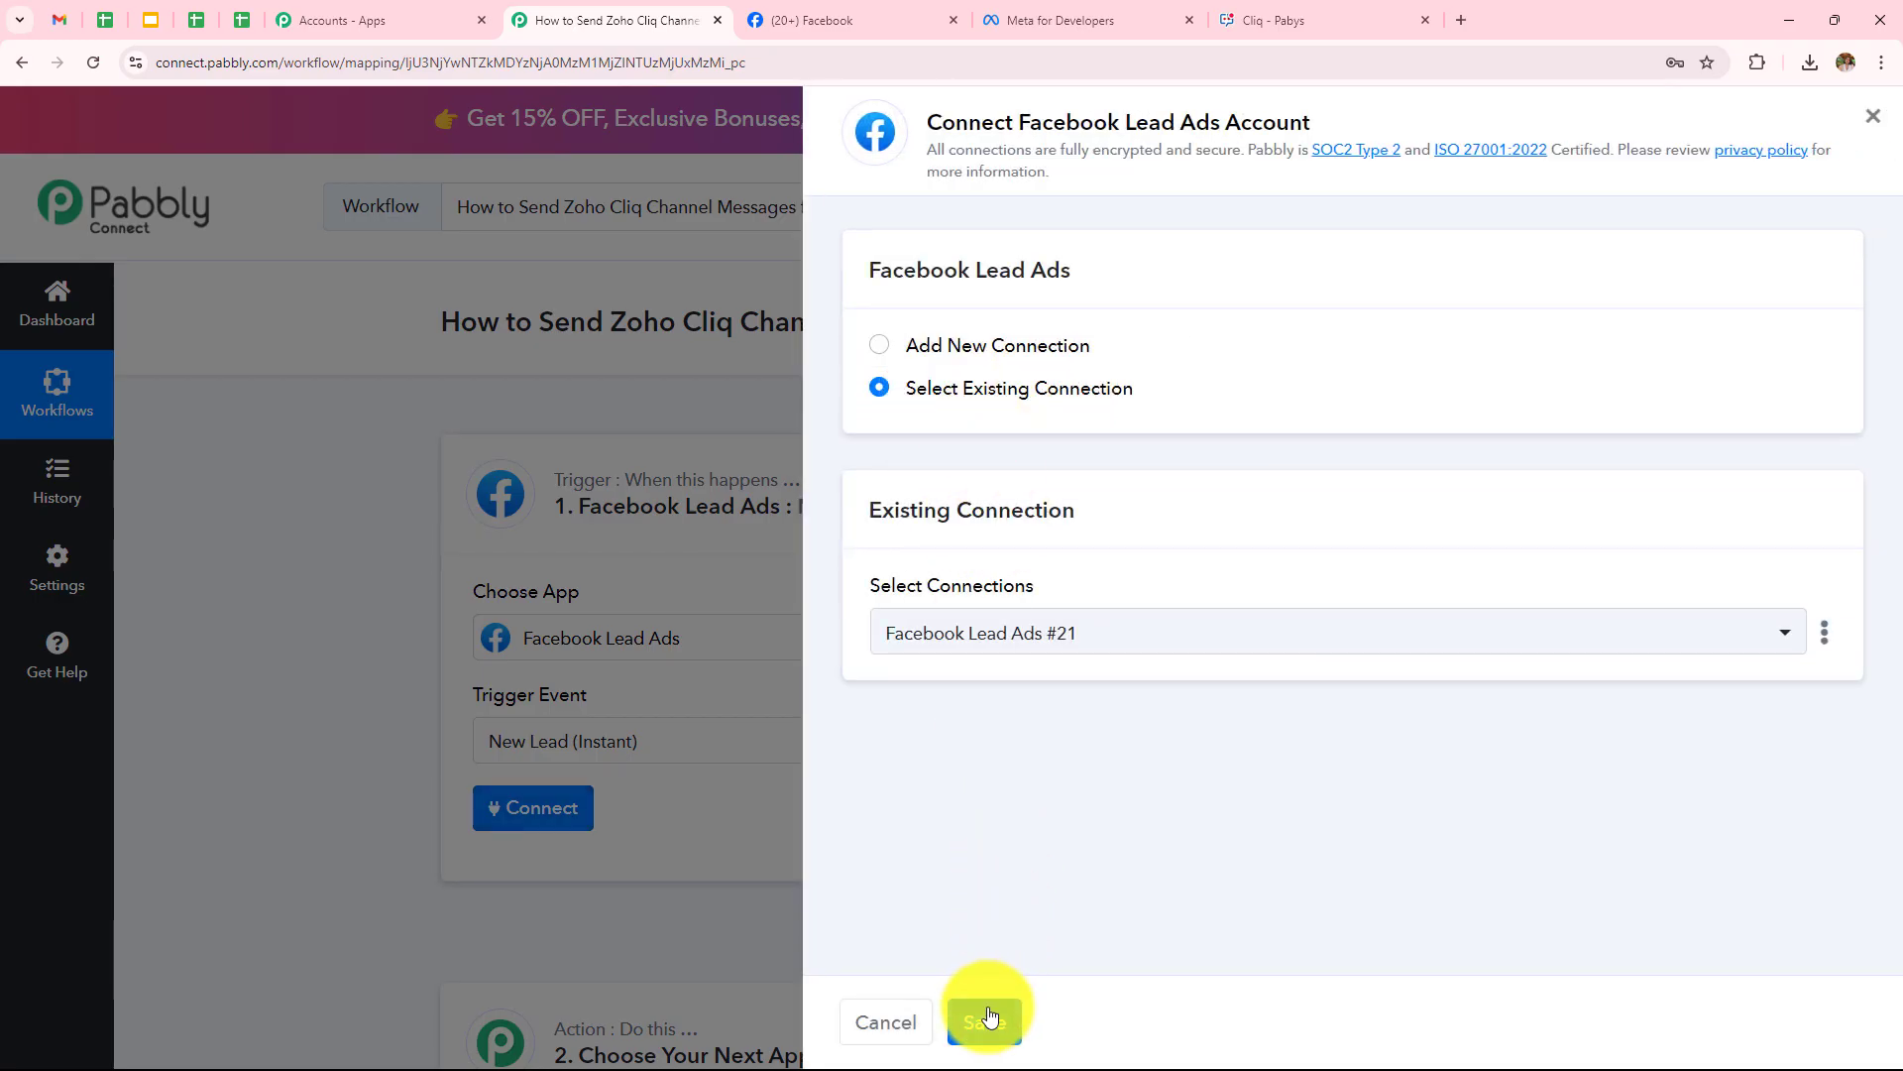
left_click(881, 349)
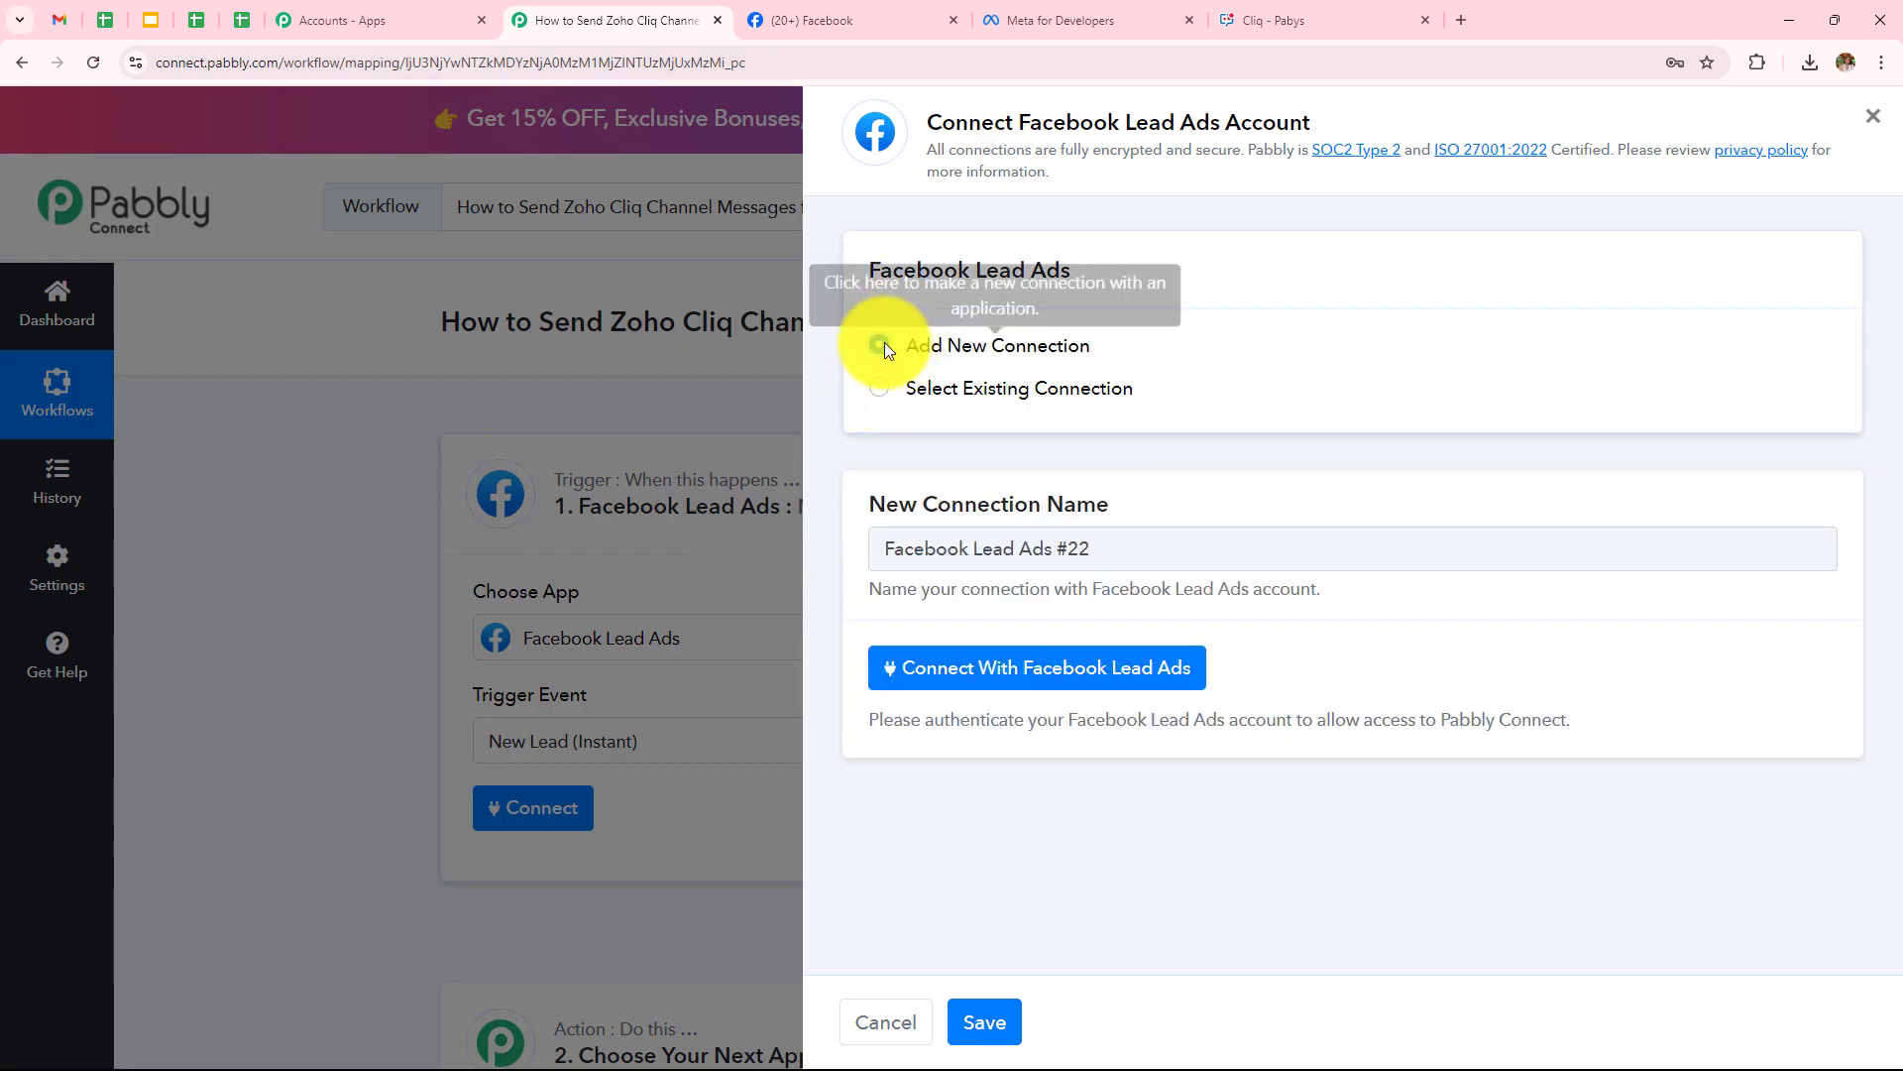
left_click(1027, 678)
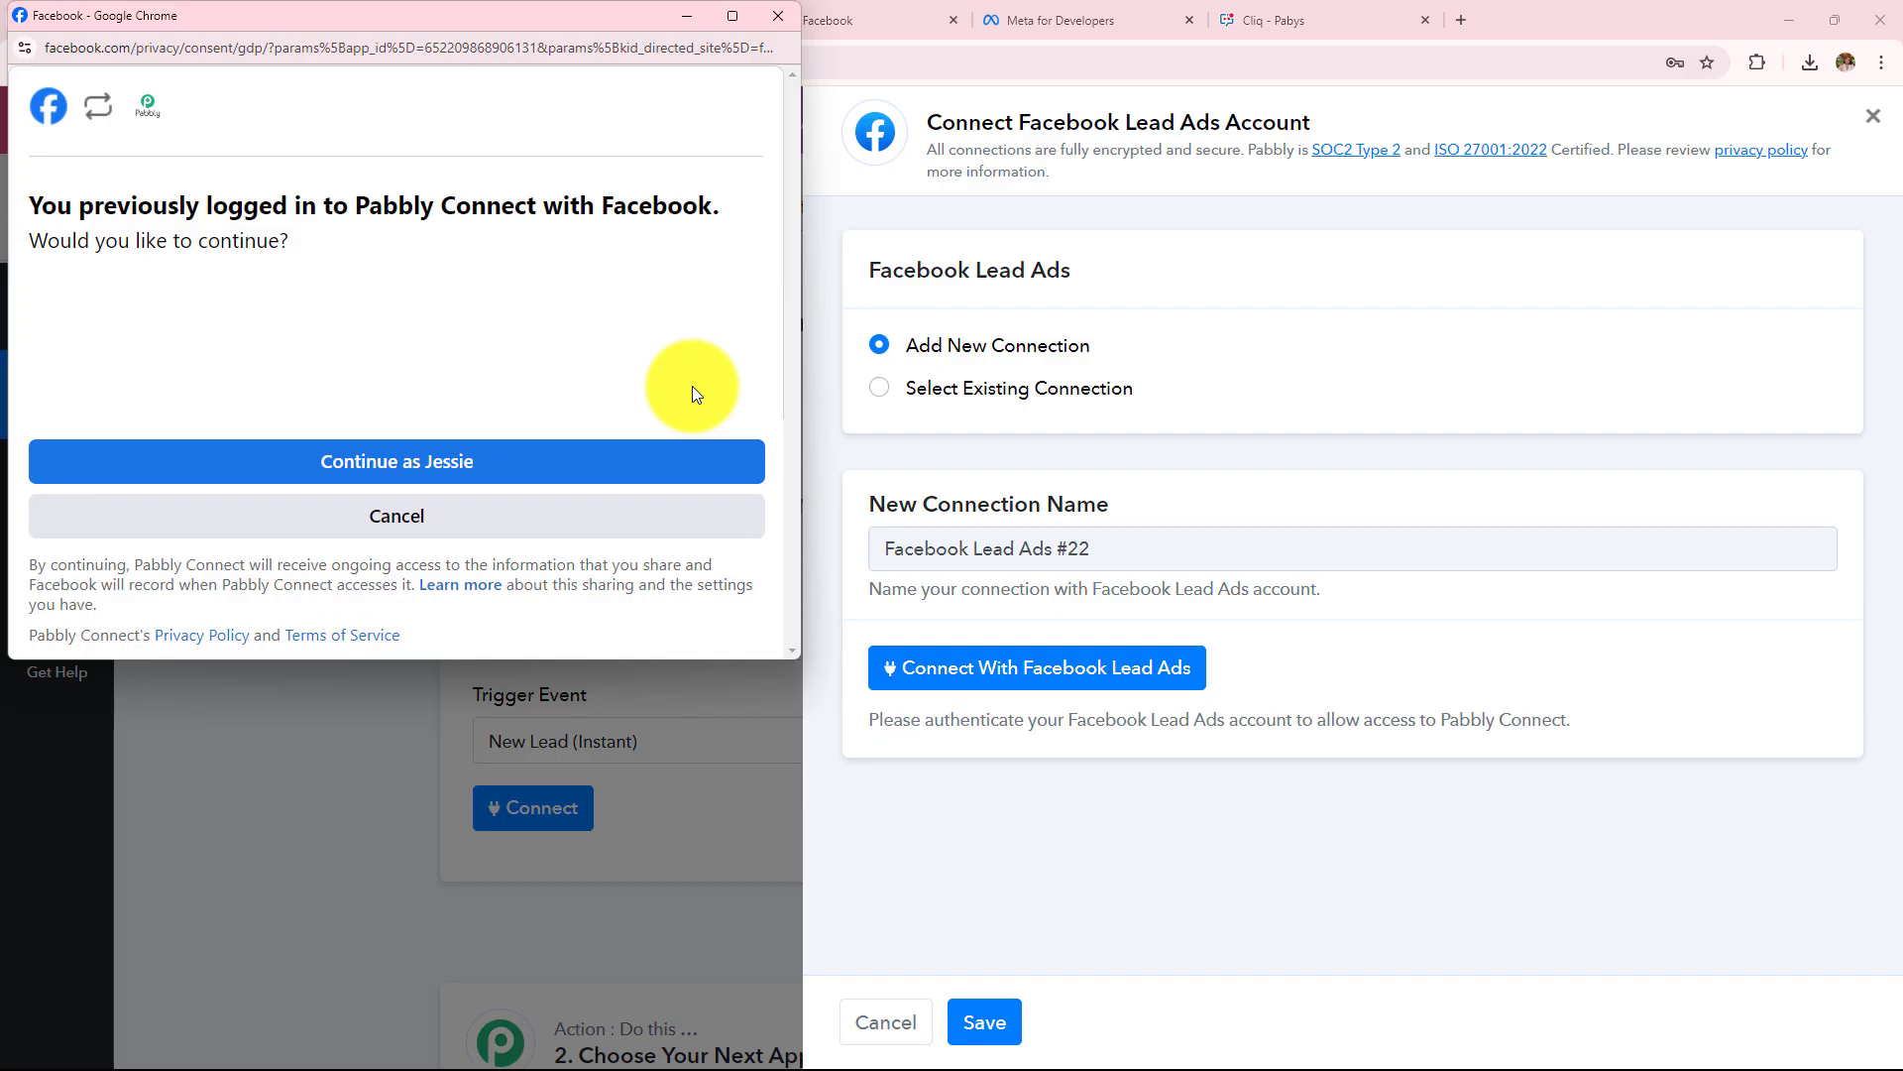
left_click(561, 462)
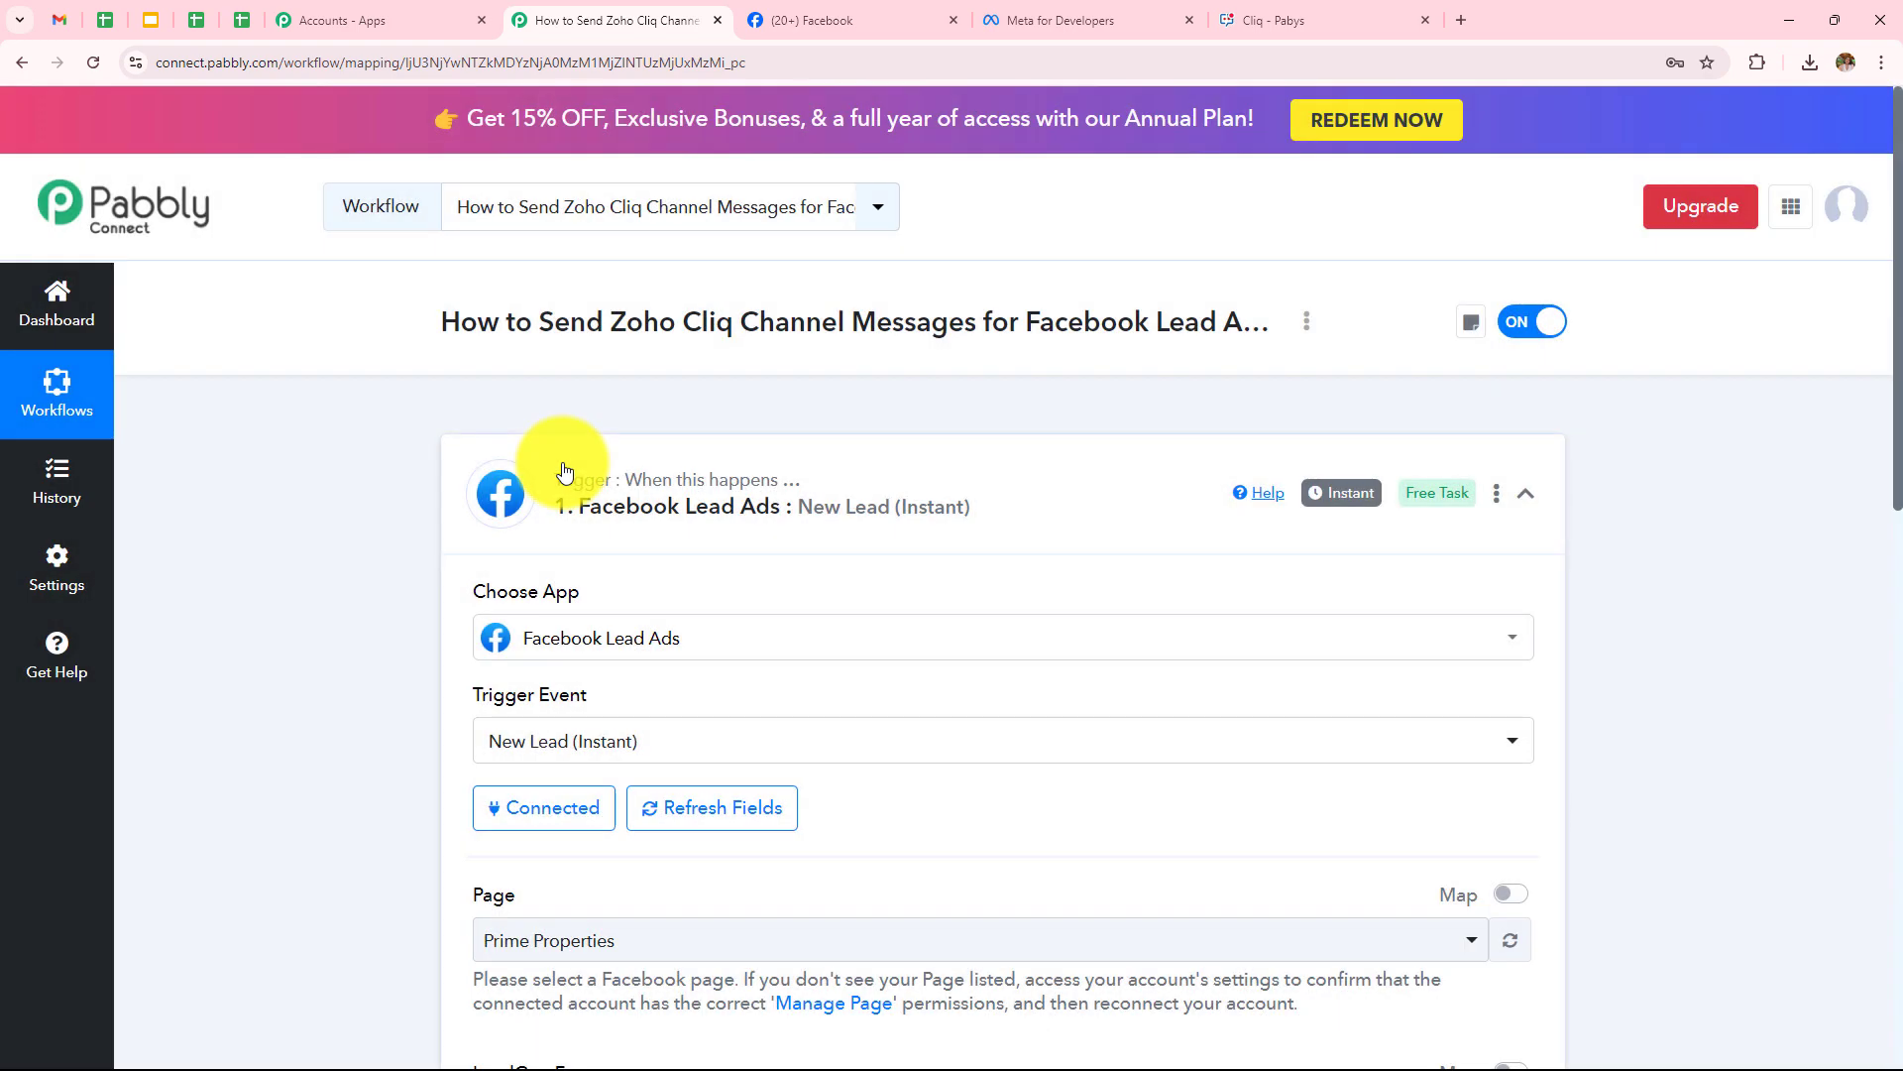
Check the Facebook tab, then set the trigger's page to Digital Dynamics
scroll(565, 470, "down", 5)
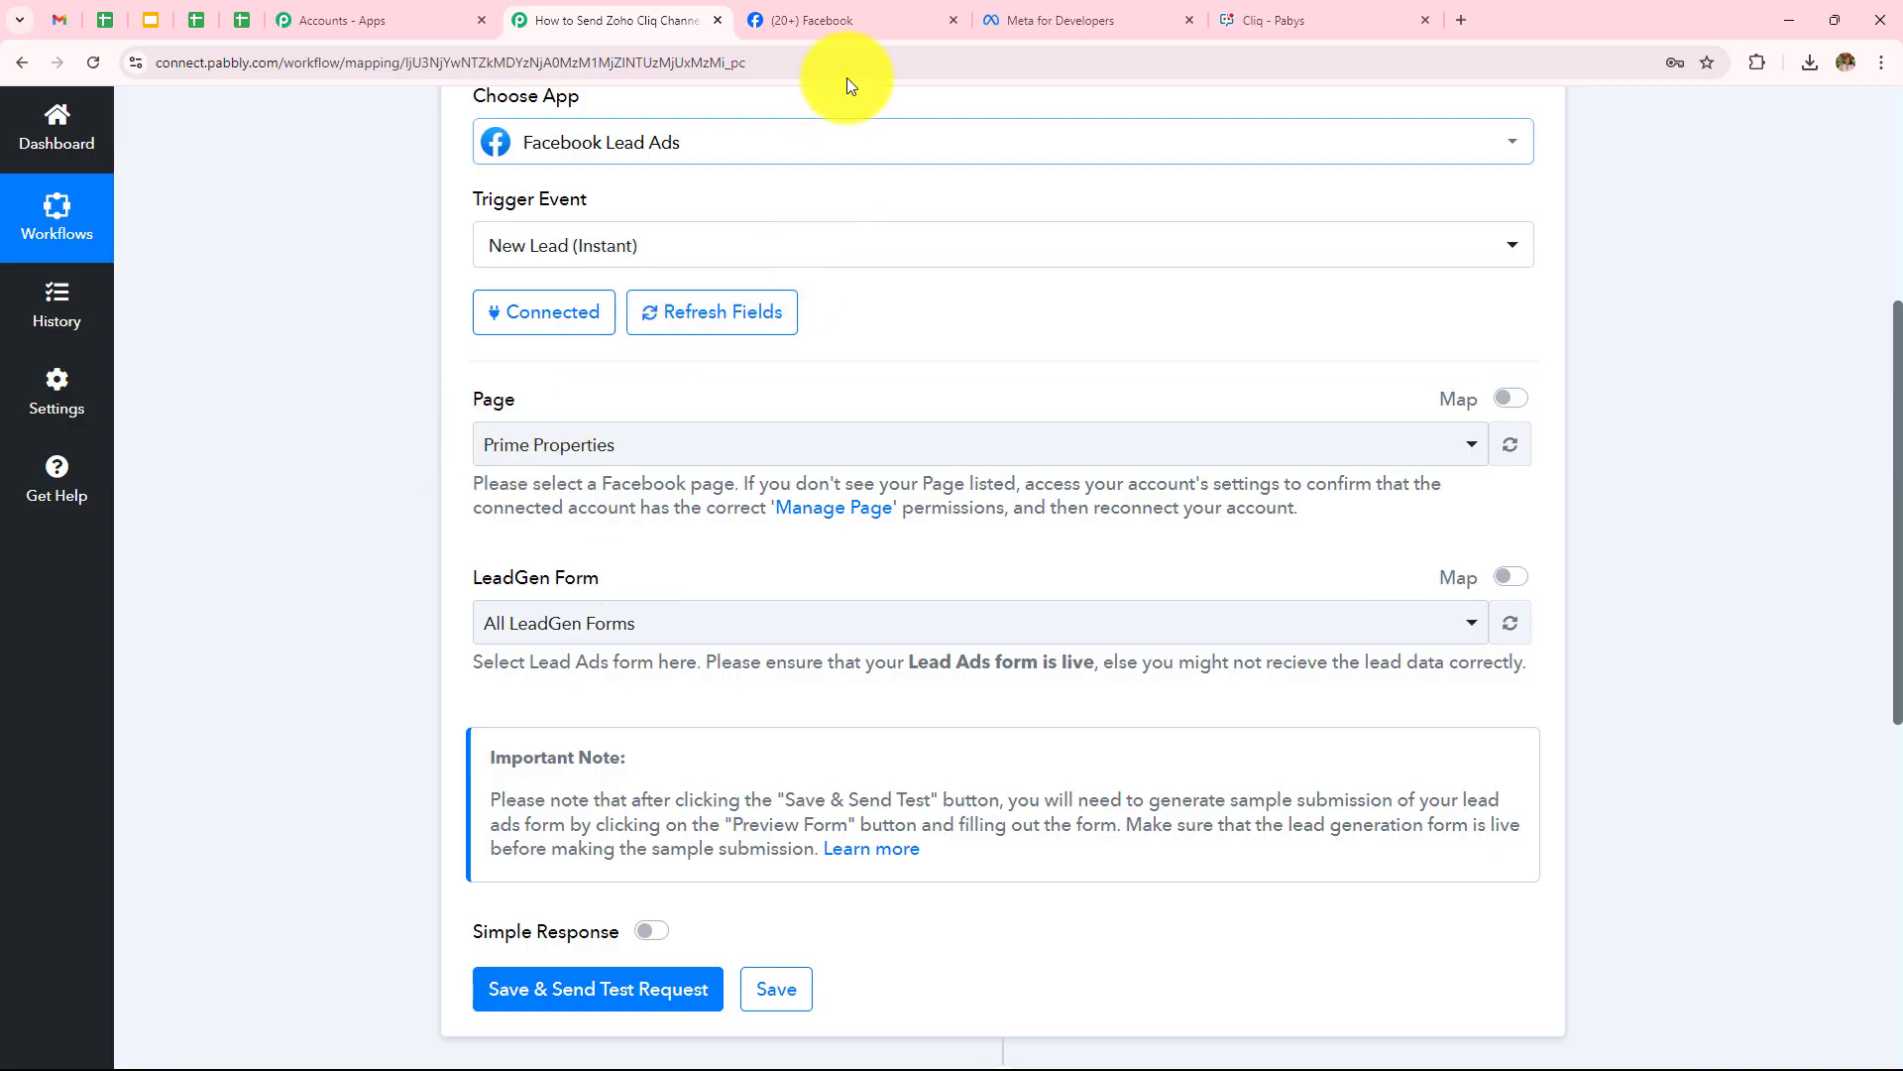
left_click(843, 20)
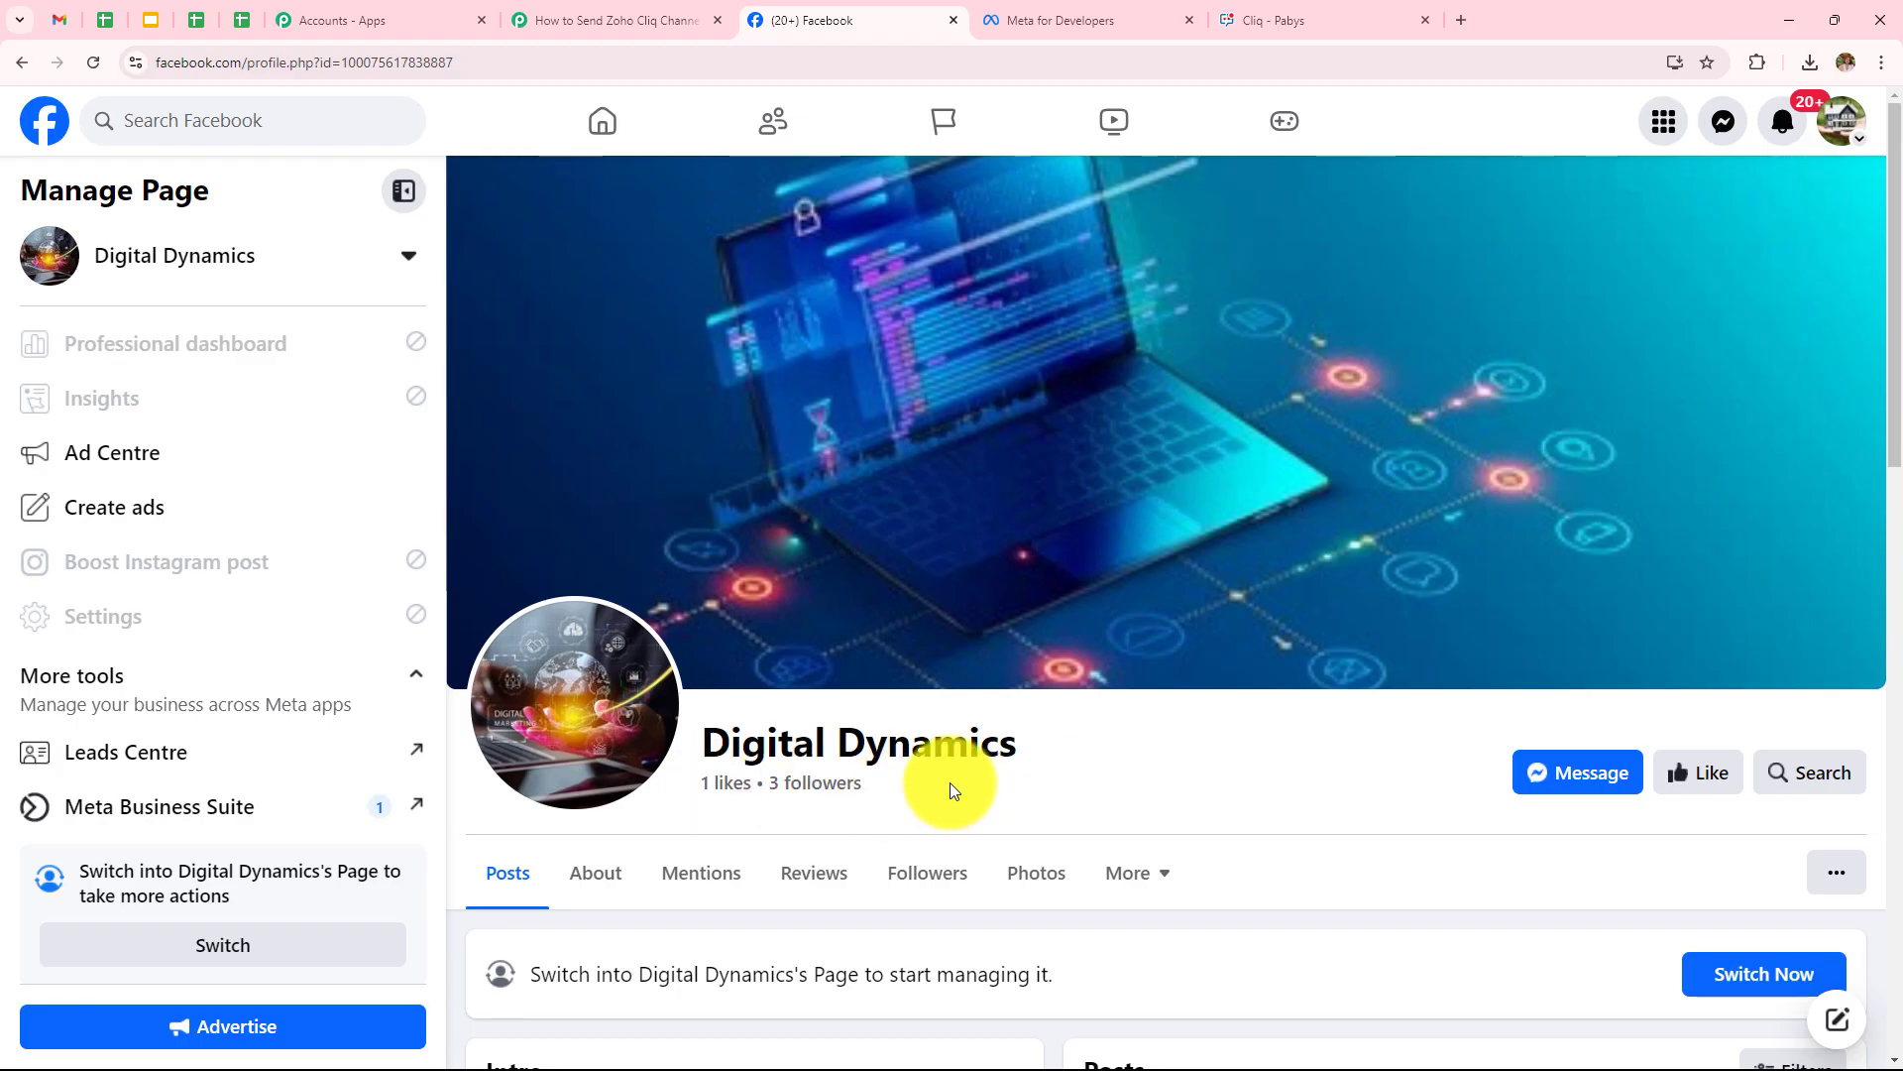
left_click(627, 22)
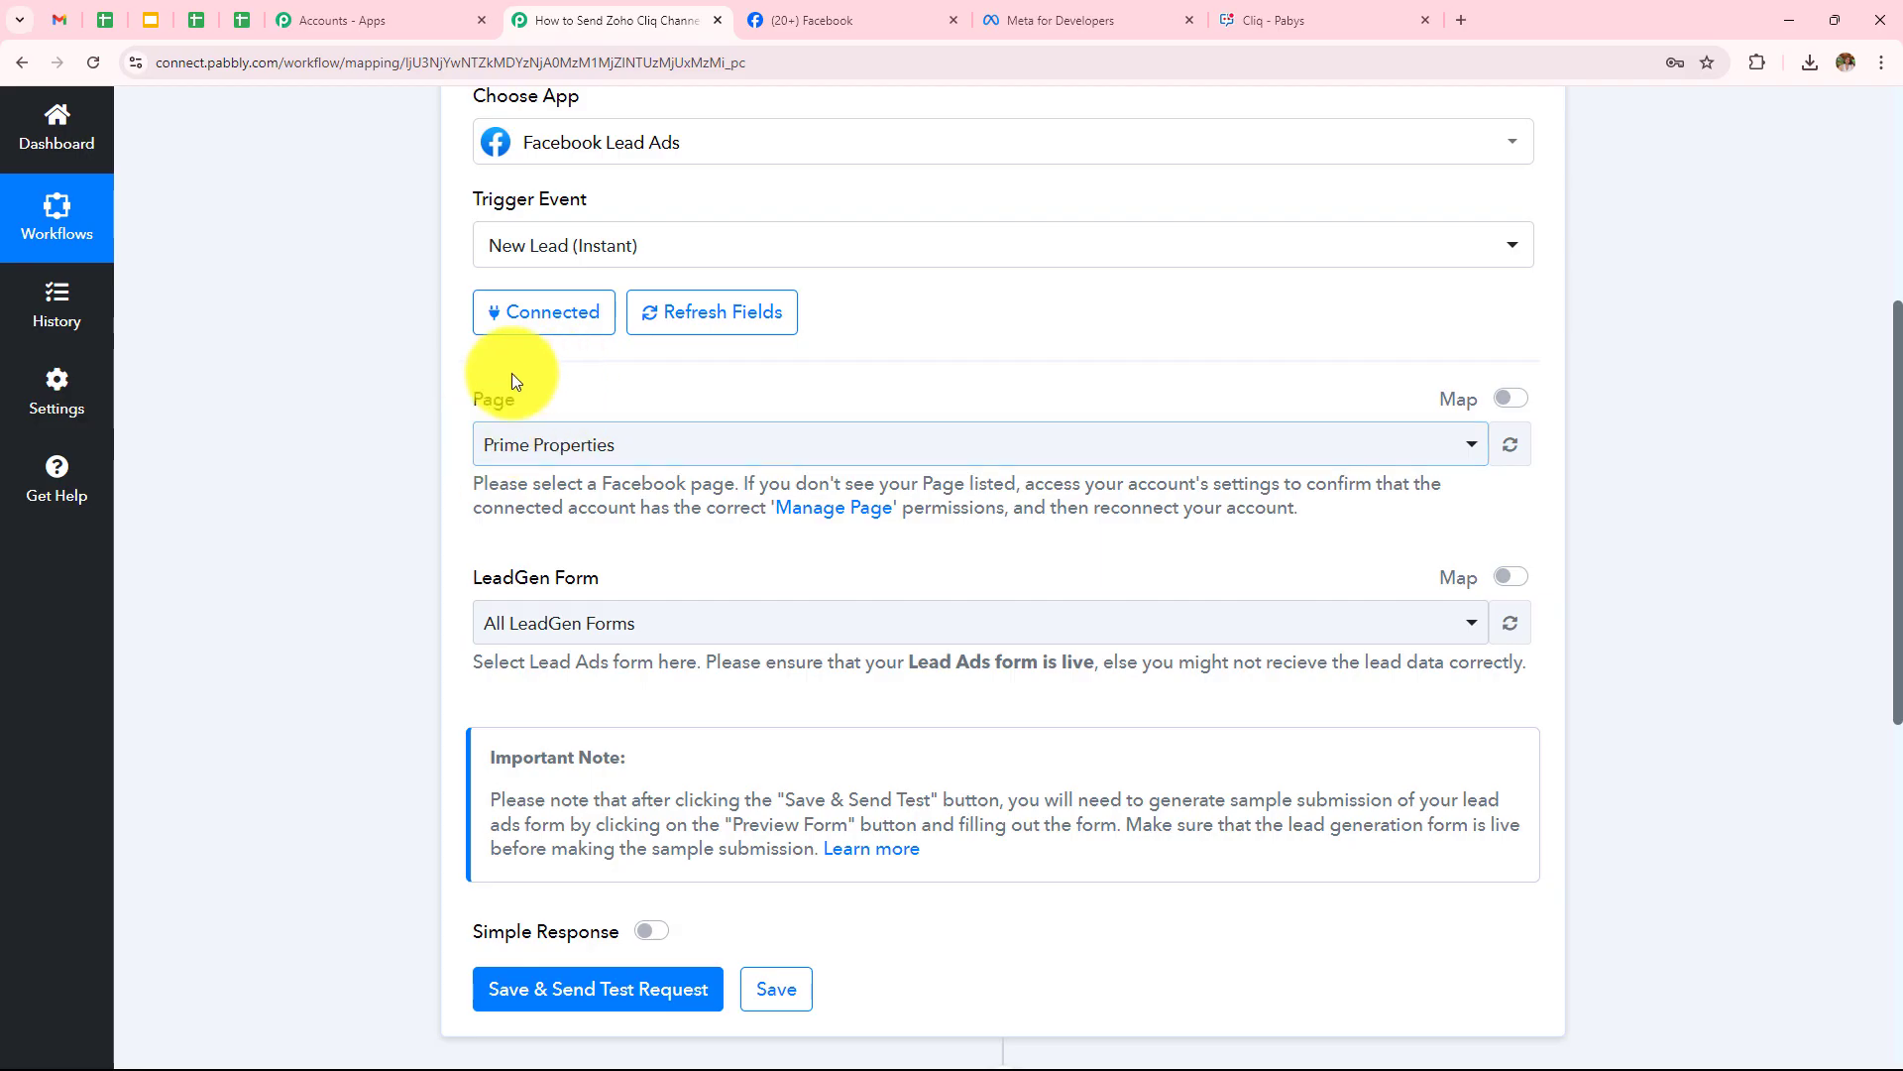
left_click(638, 436)
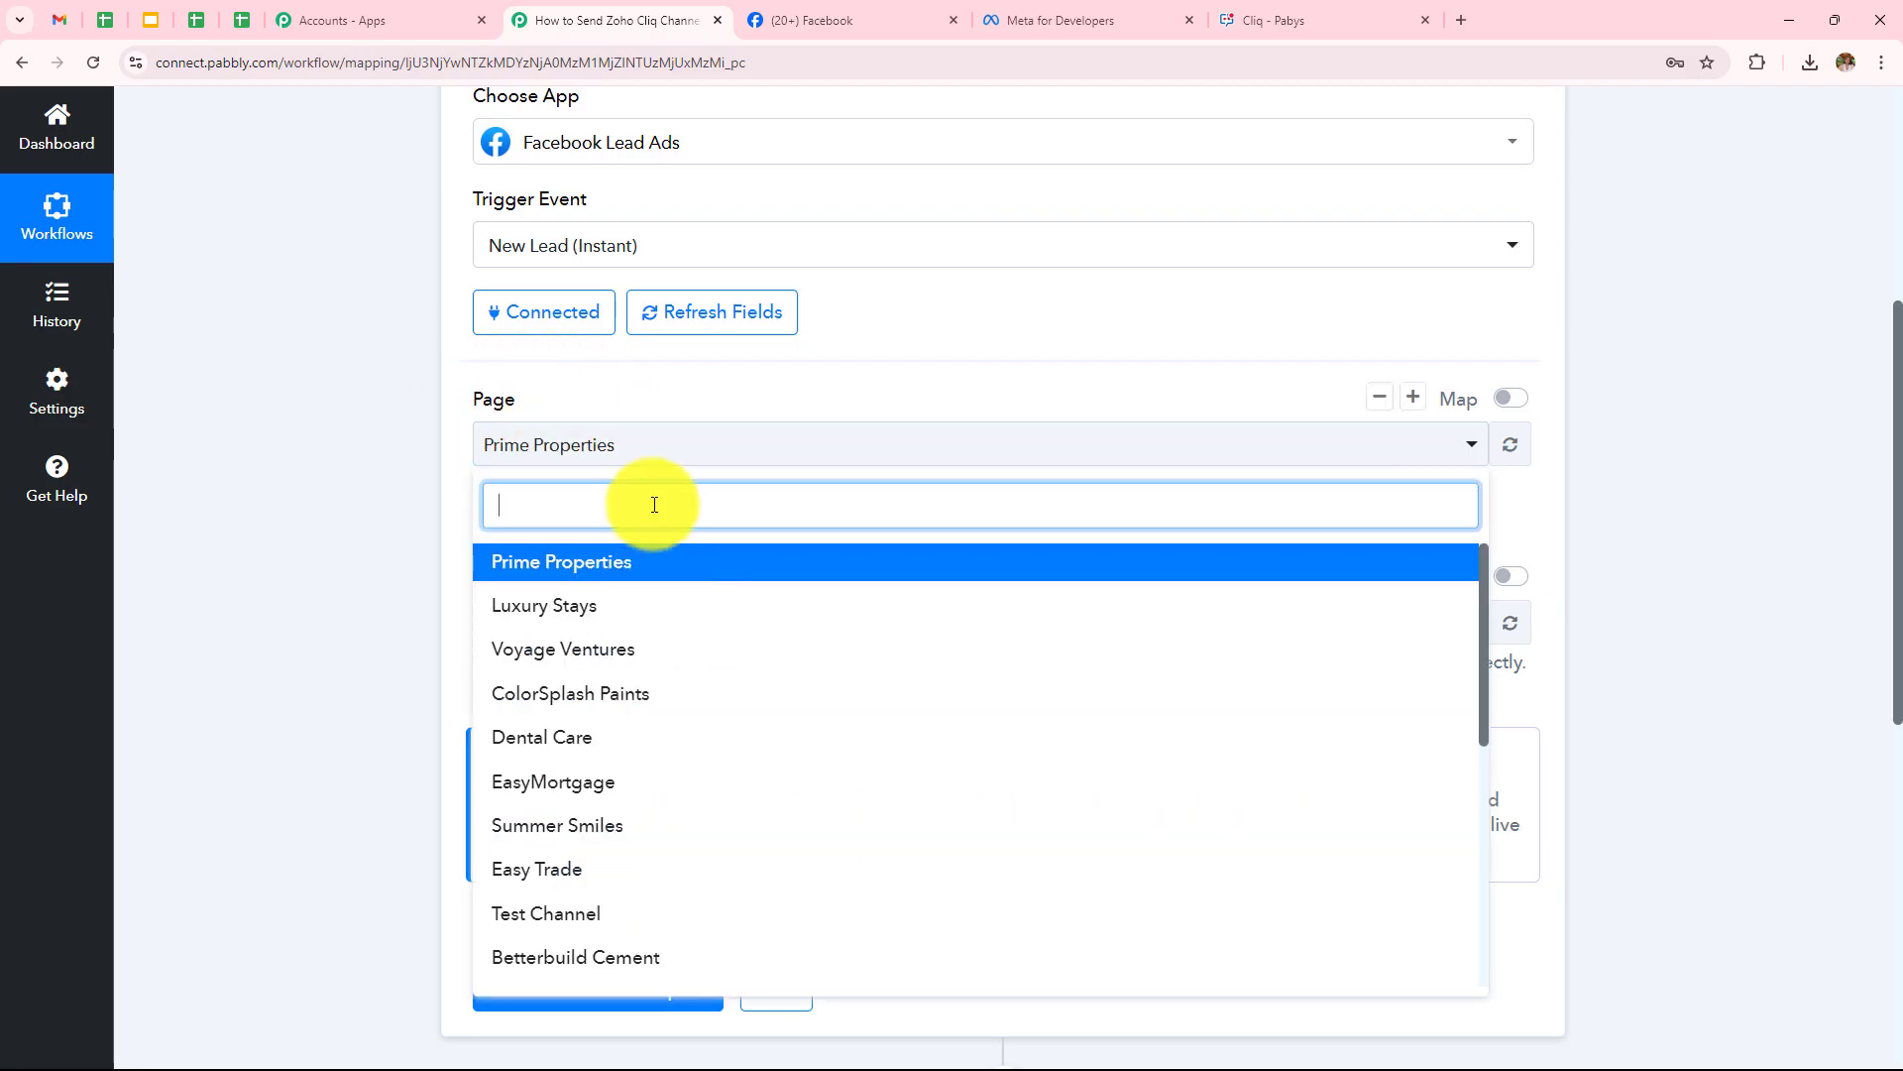
scroll(694, 793, "down", 4)
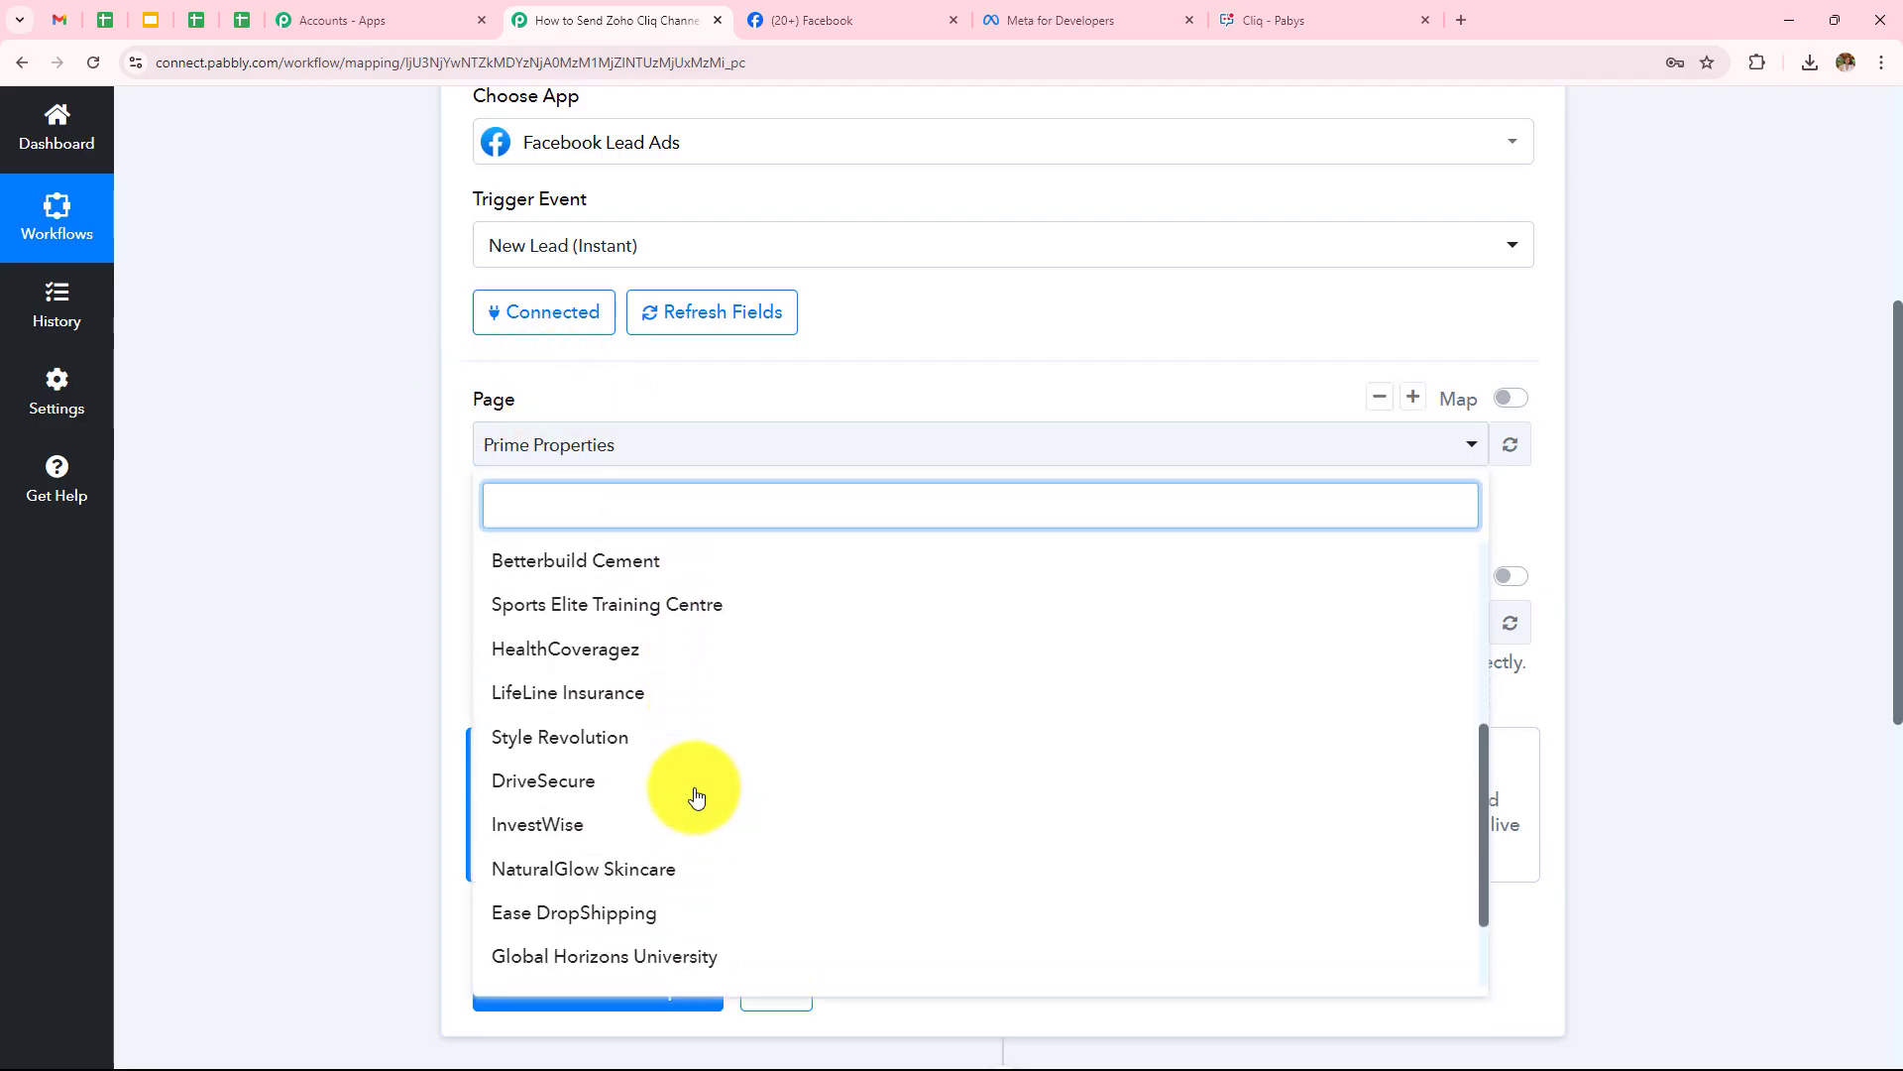
scroll(694, 794, "down", 3)
left_click(664, 914)
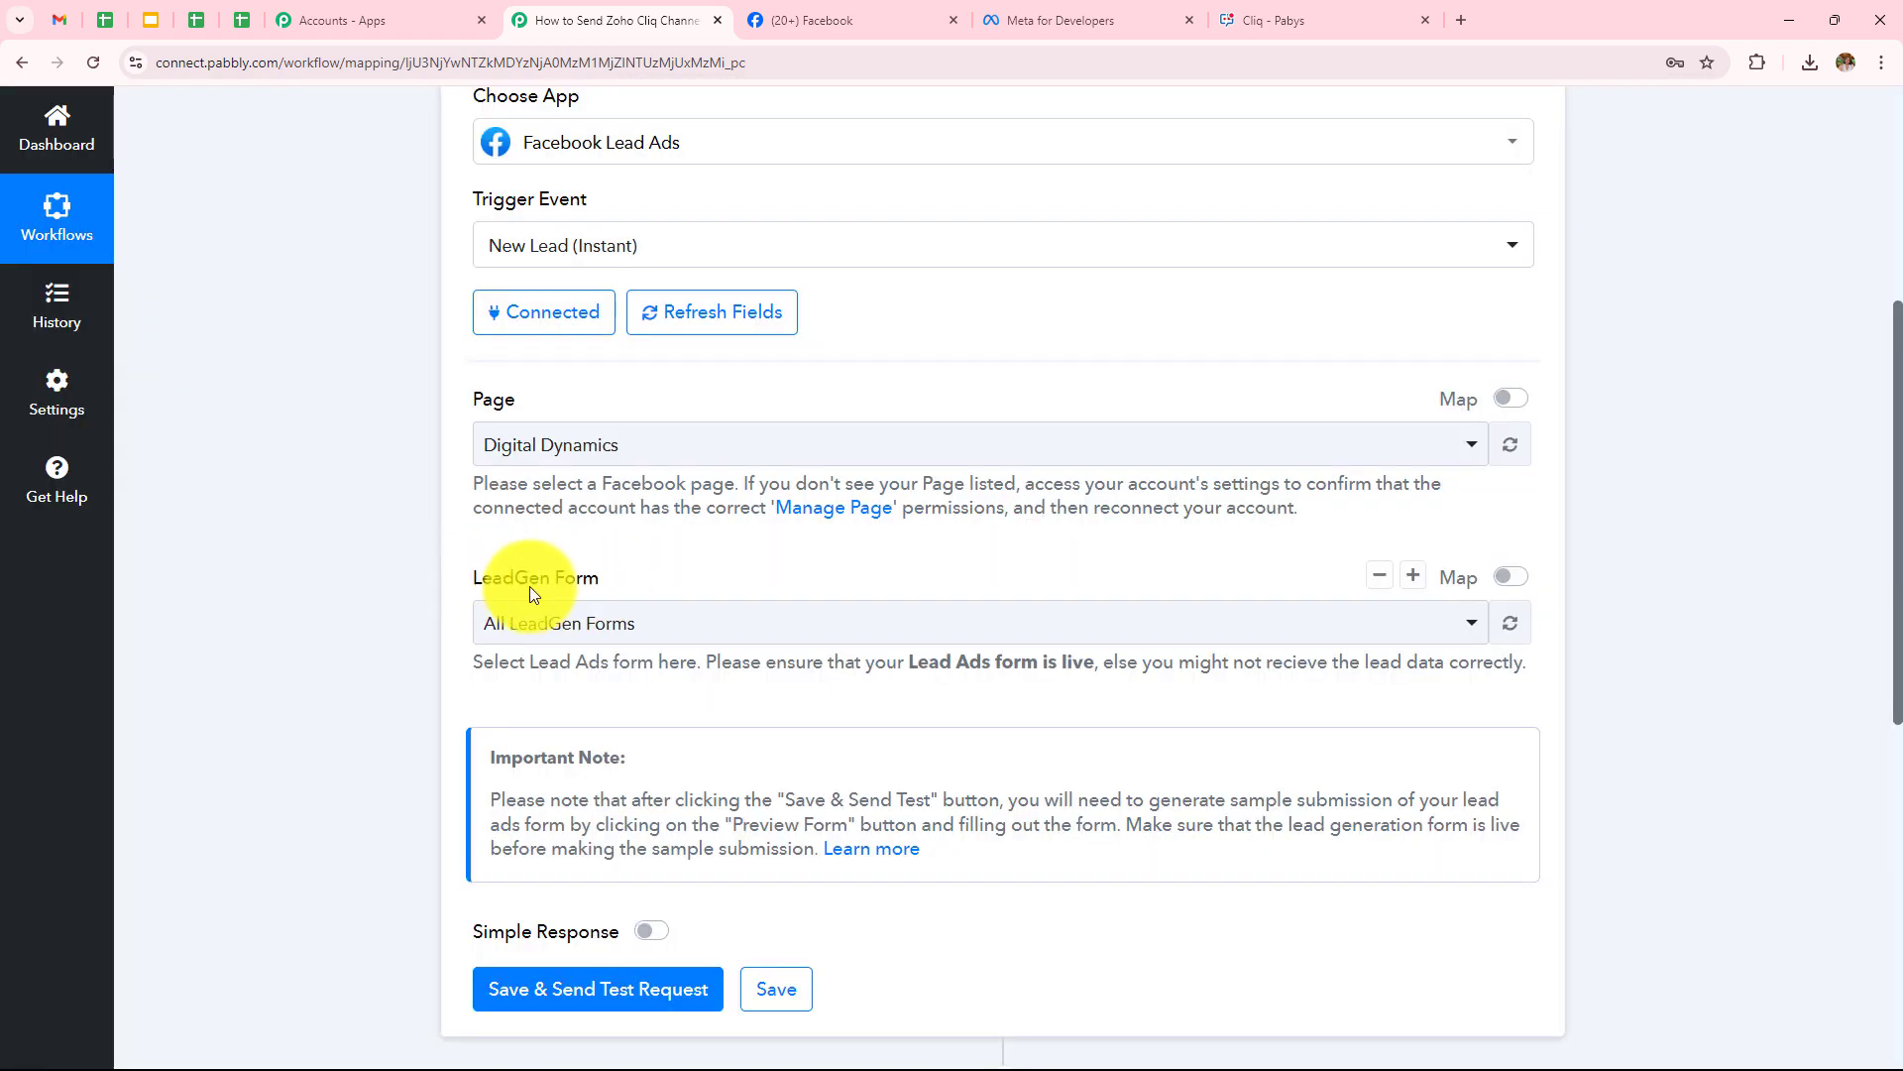
Look over the LeadGen Form list unchanged, then switch to Meta for Developers
left_click(621, 639)
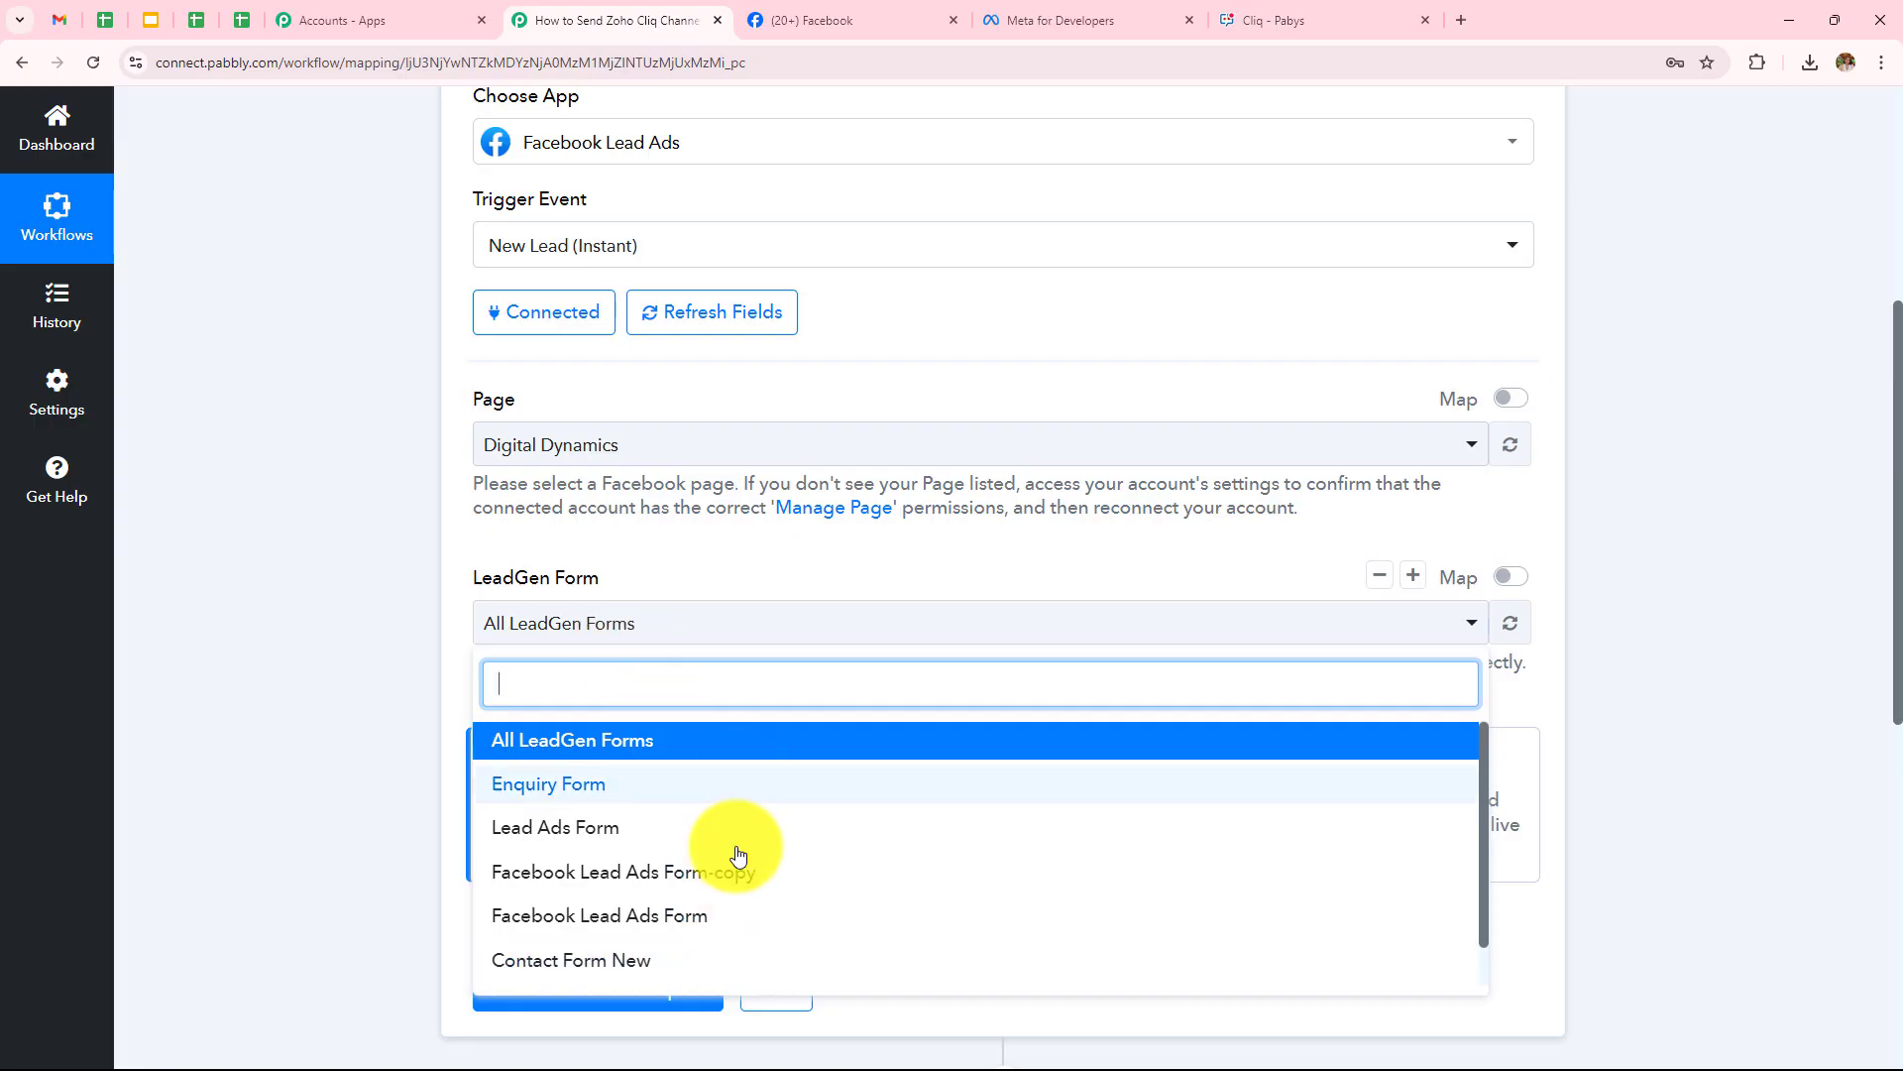
left_click(377, 660)
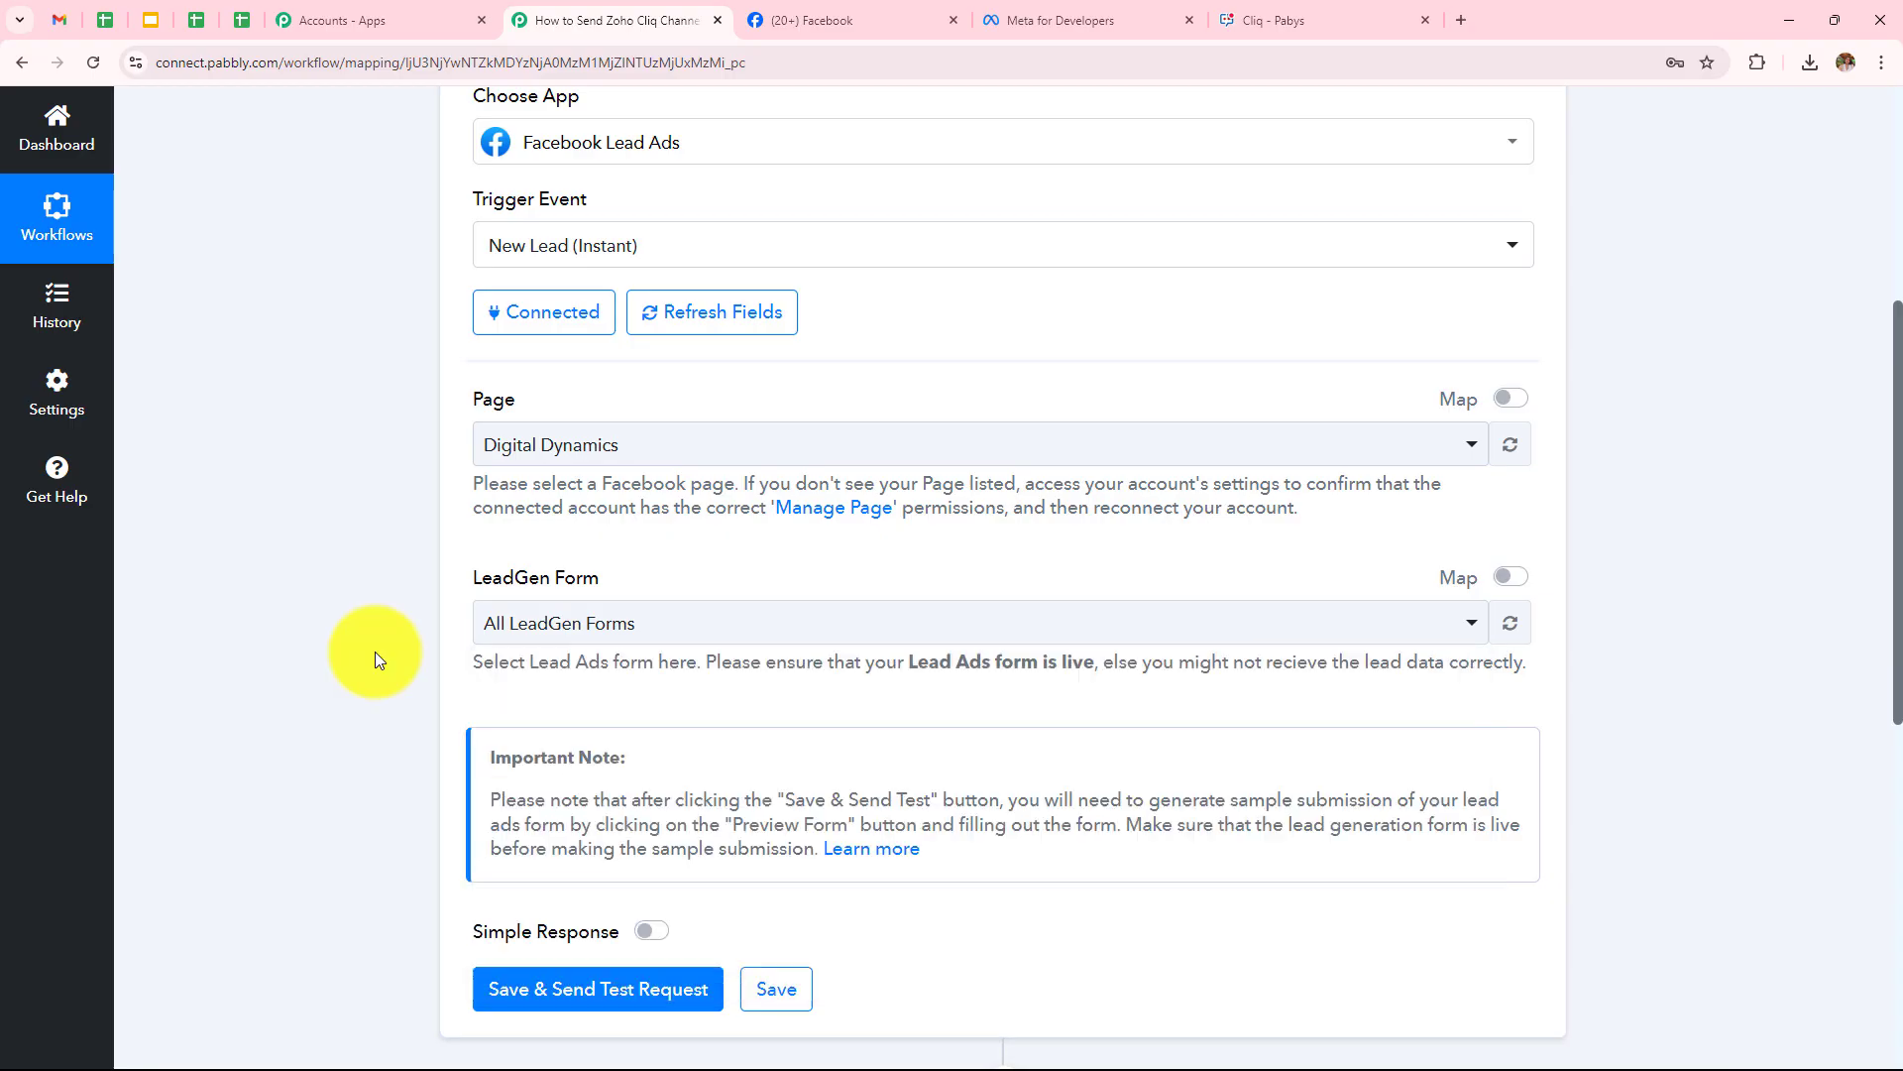
left_click(1103, 15)
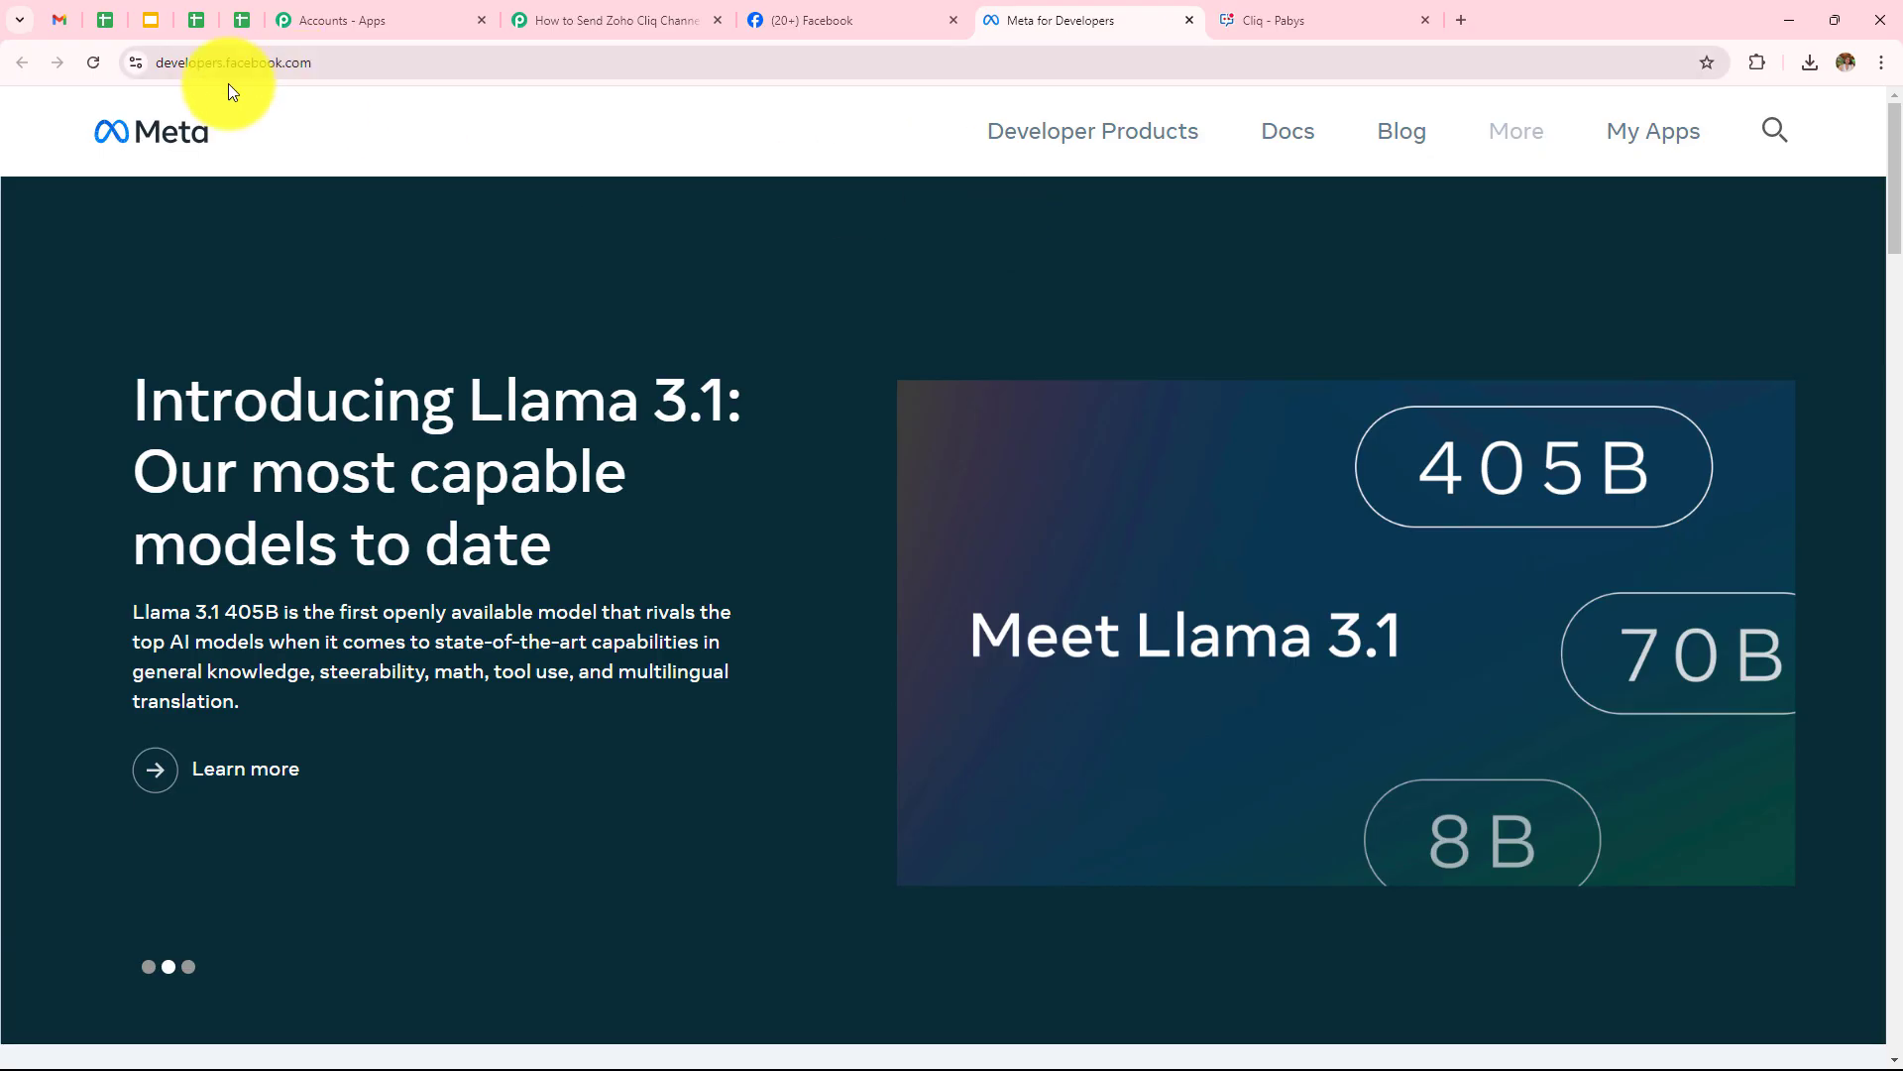
Open the Lead Ads testing tool from Meta for Developers' Tools page
left_click(1506, 134)
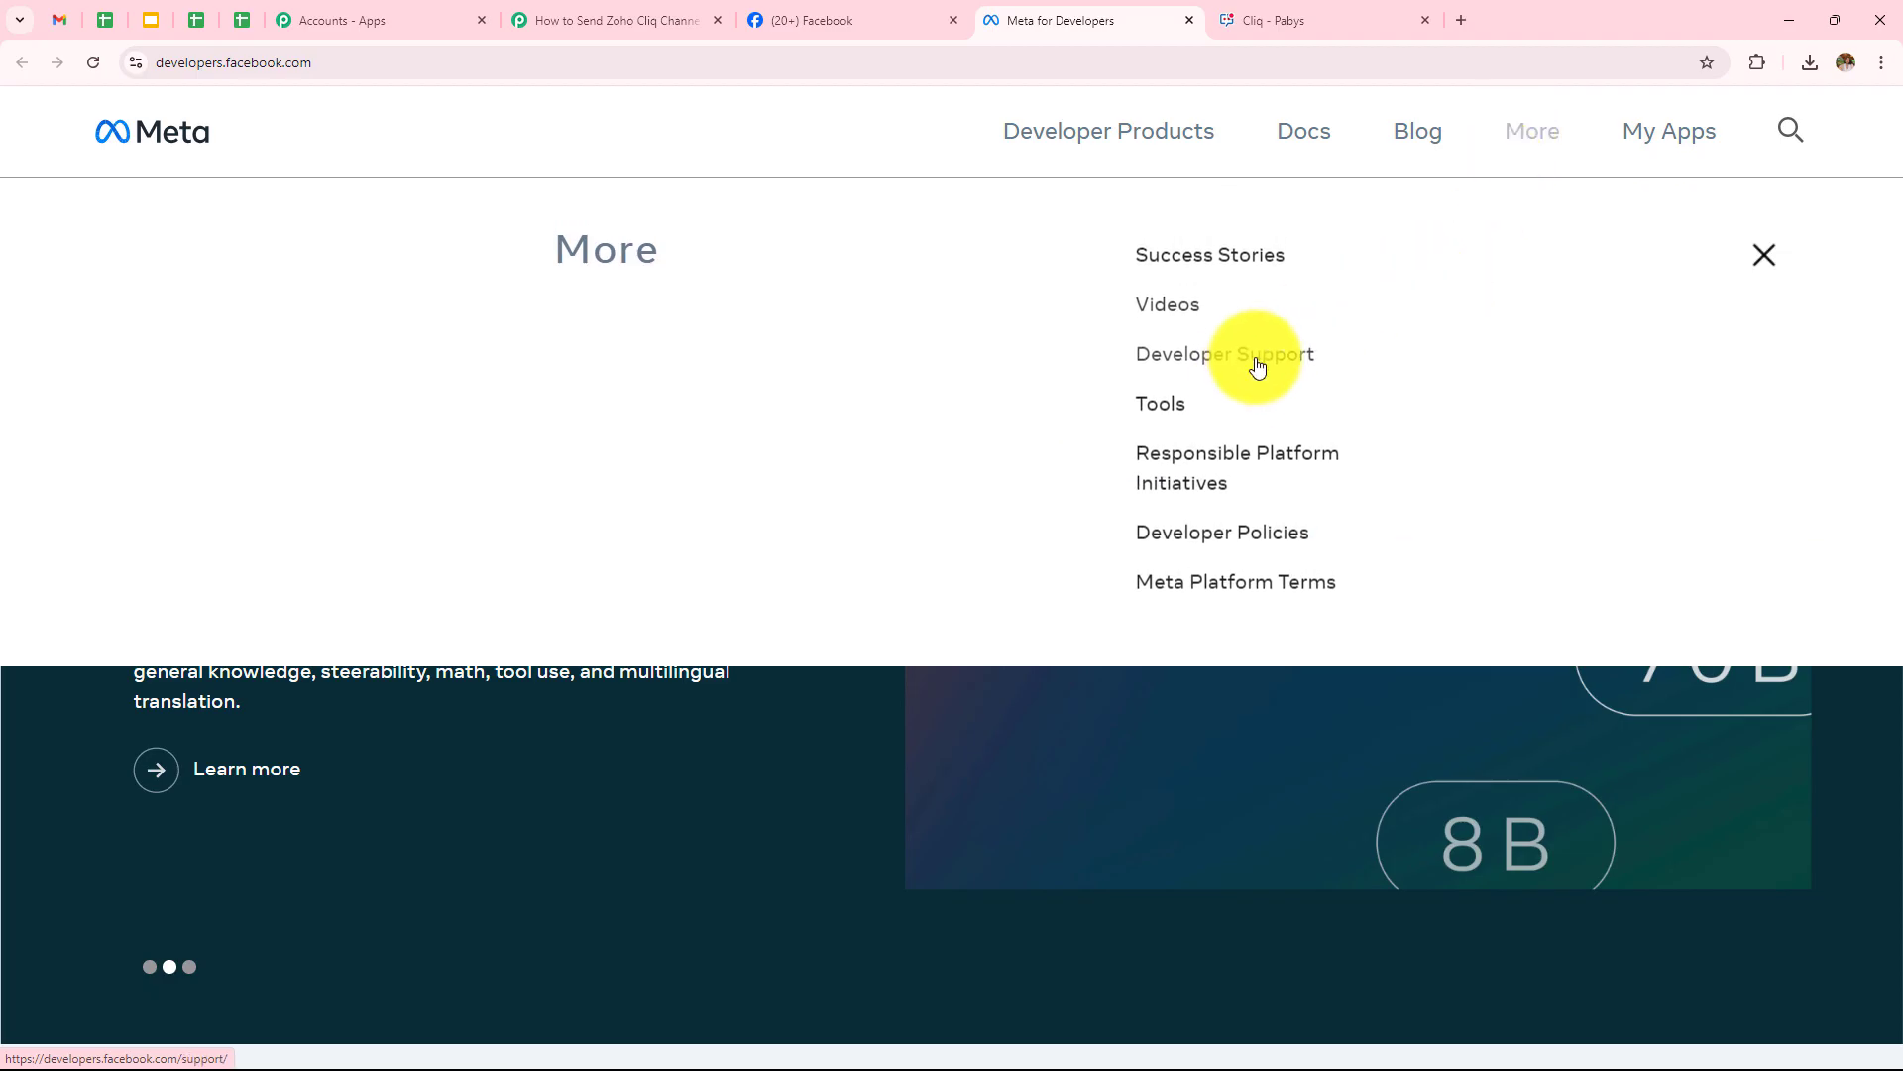
left_click(1153, 408)
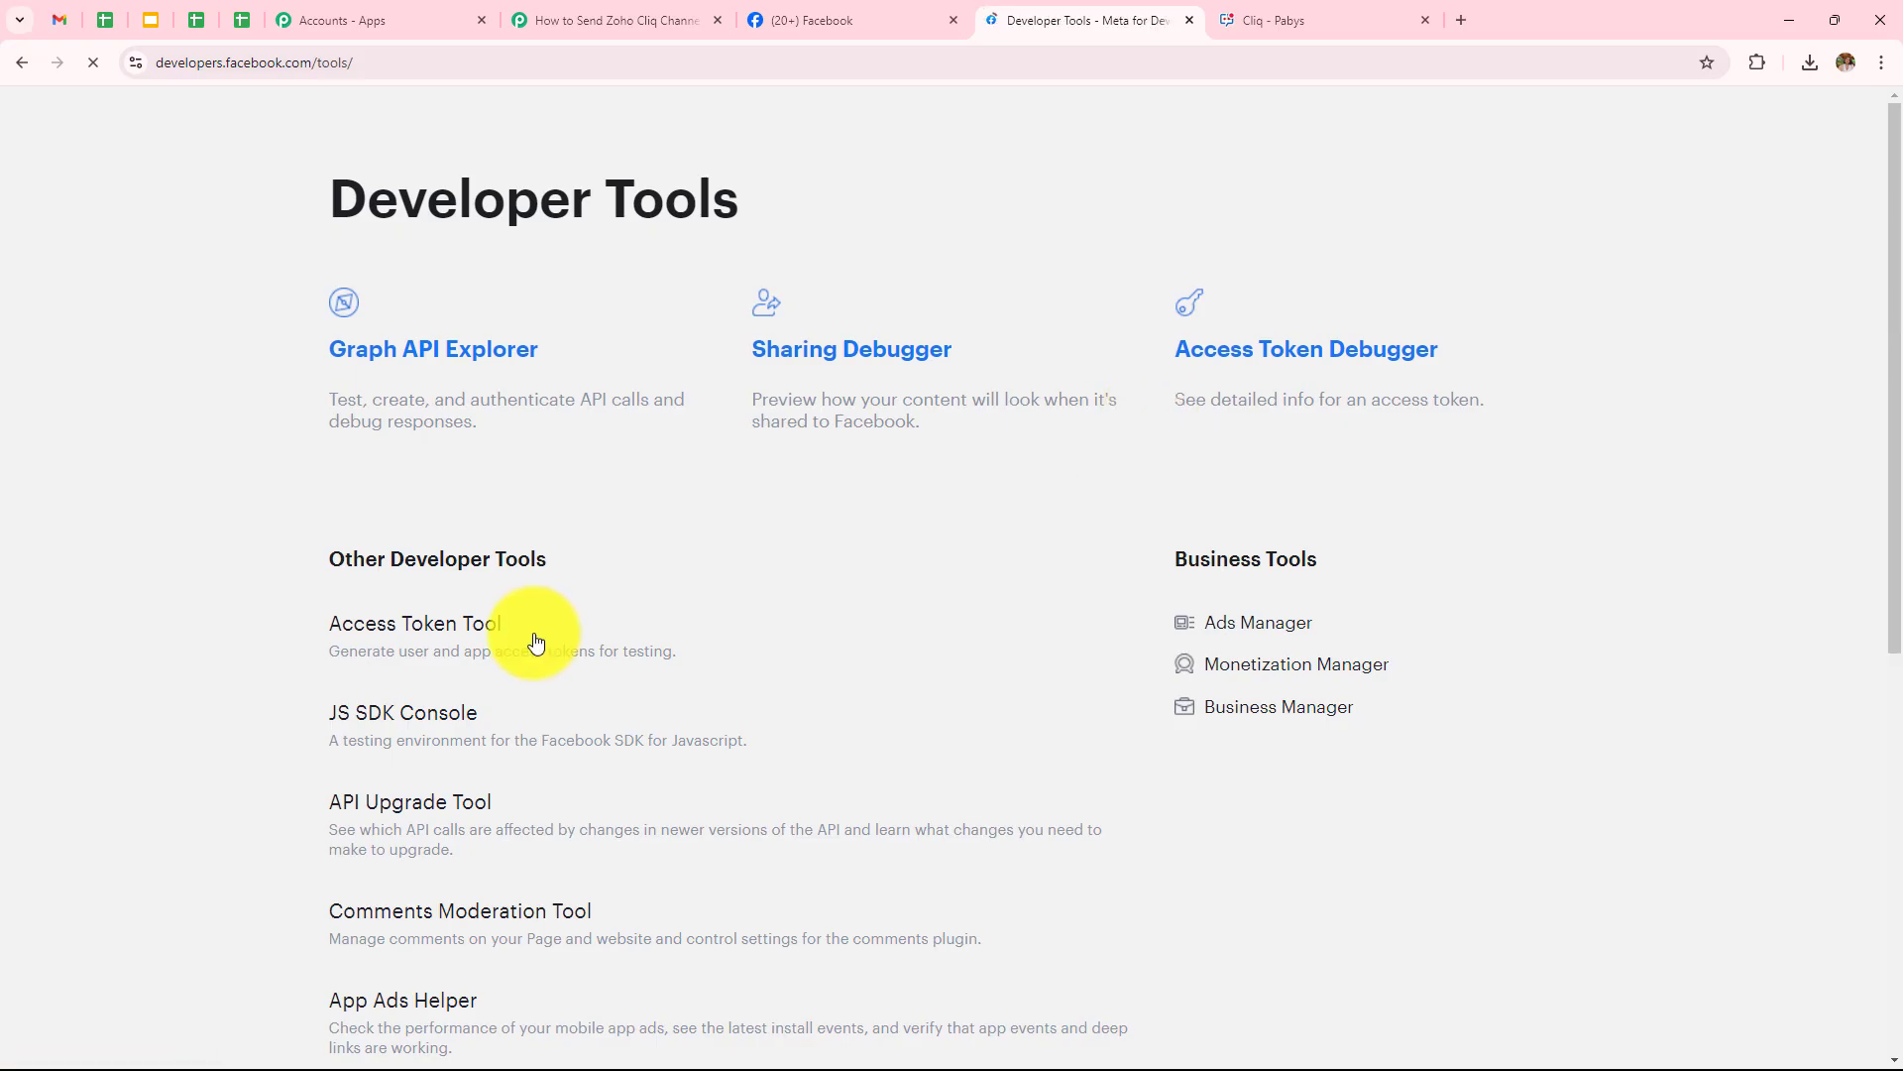
scroll(537, 641, "down", 5)
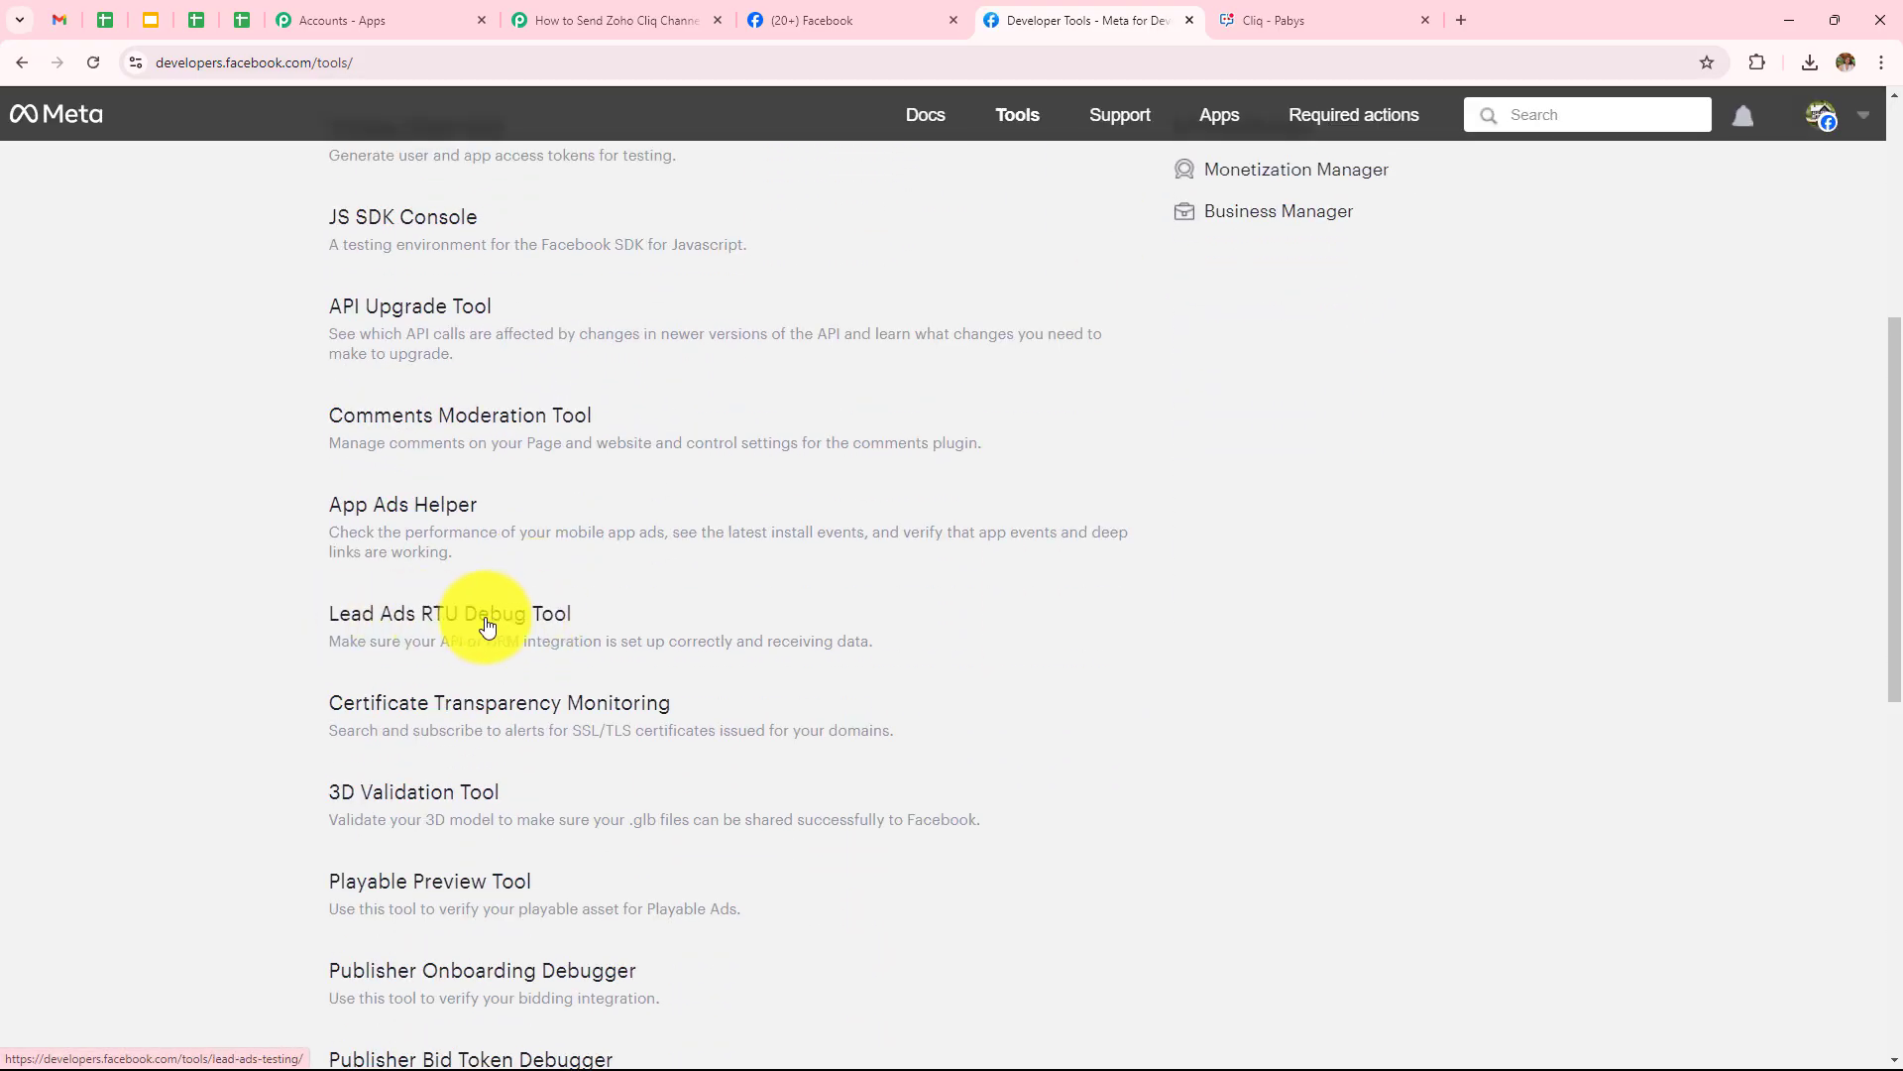
left_click(486, 620)
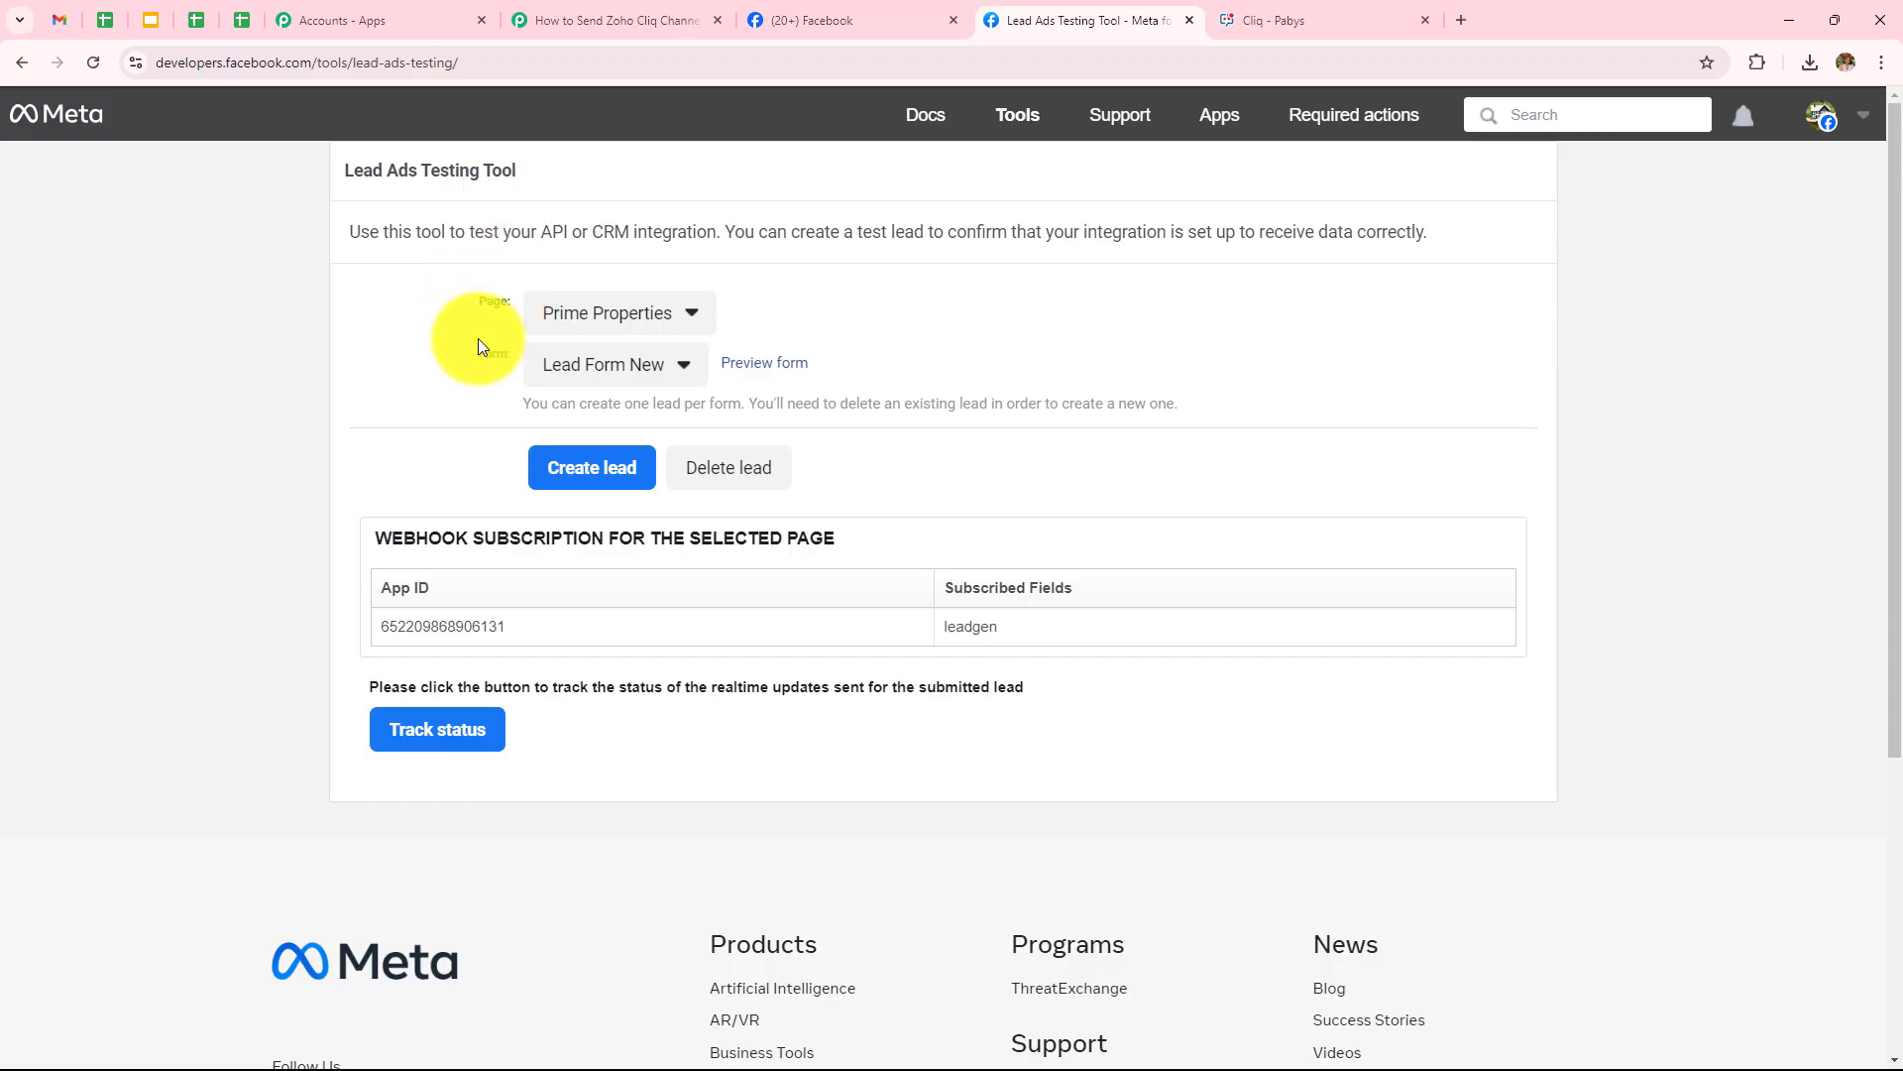
Set the testing tool's page to Digital Dynamics and form to Lead Ads Form
left_click(615, 321)
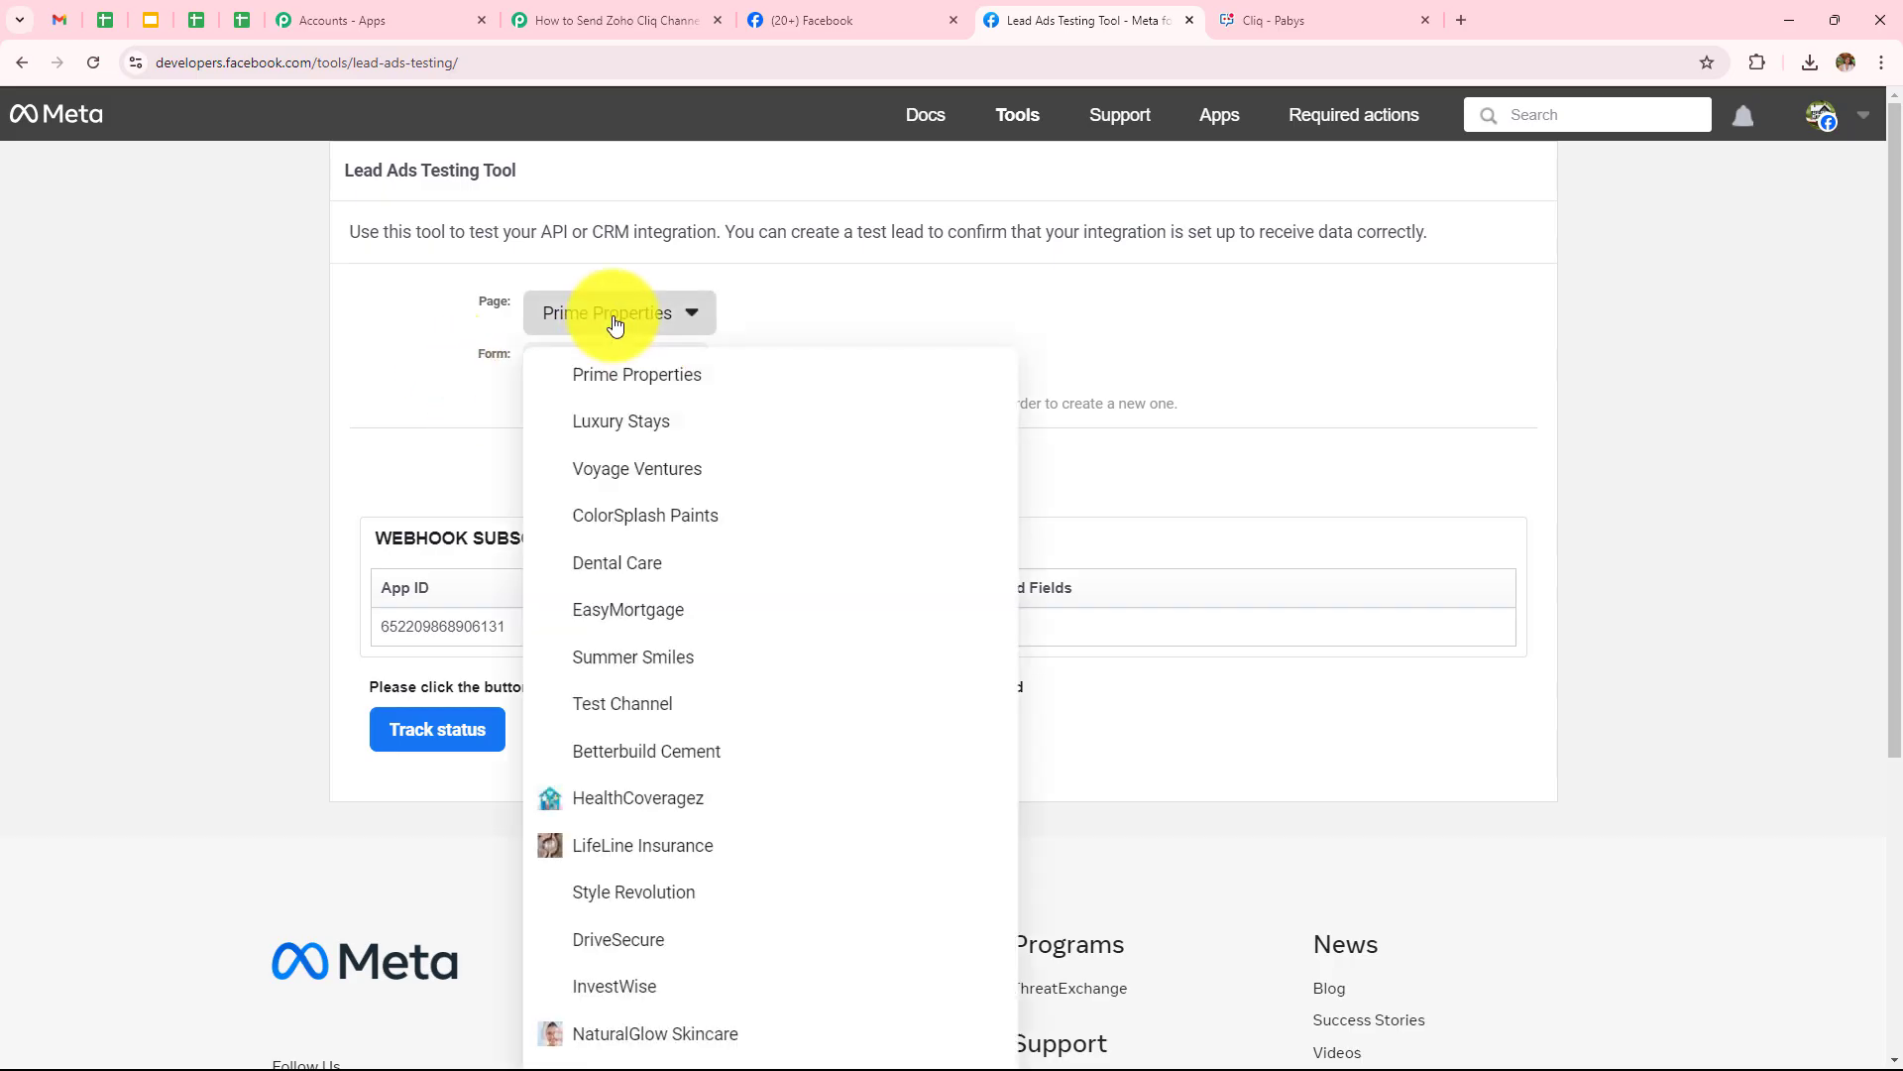
scroll(677, 438, "down", 4)
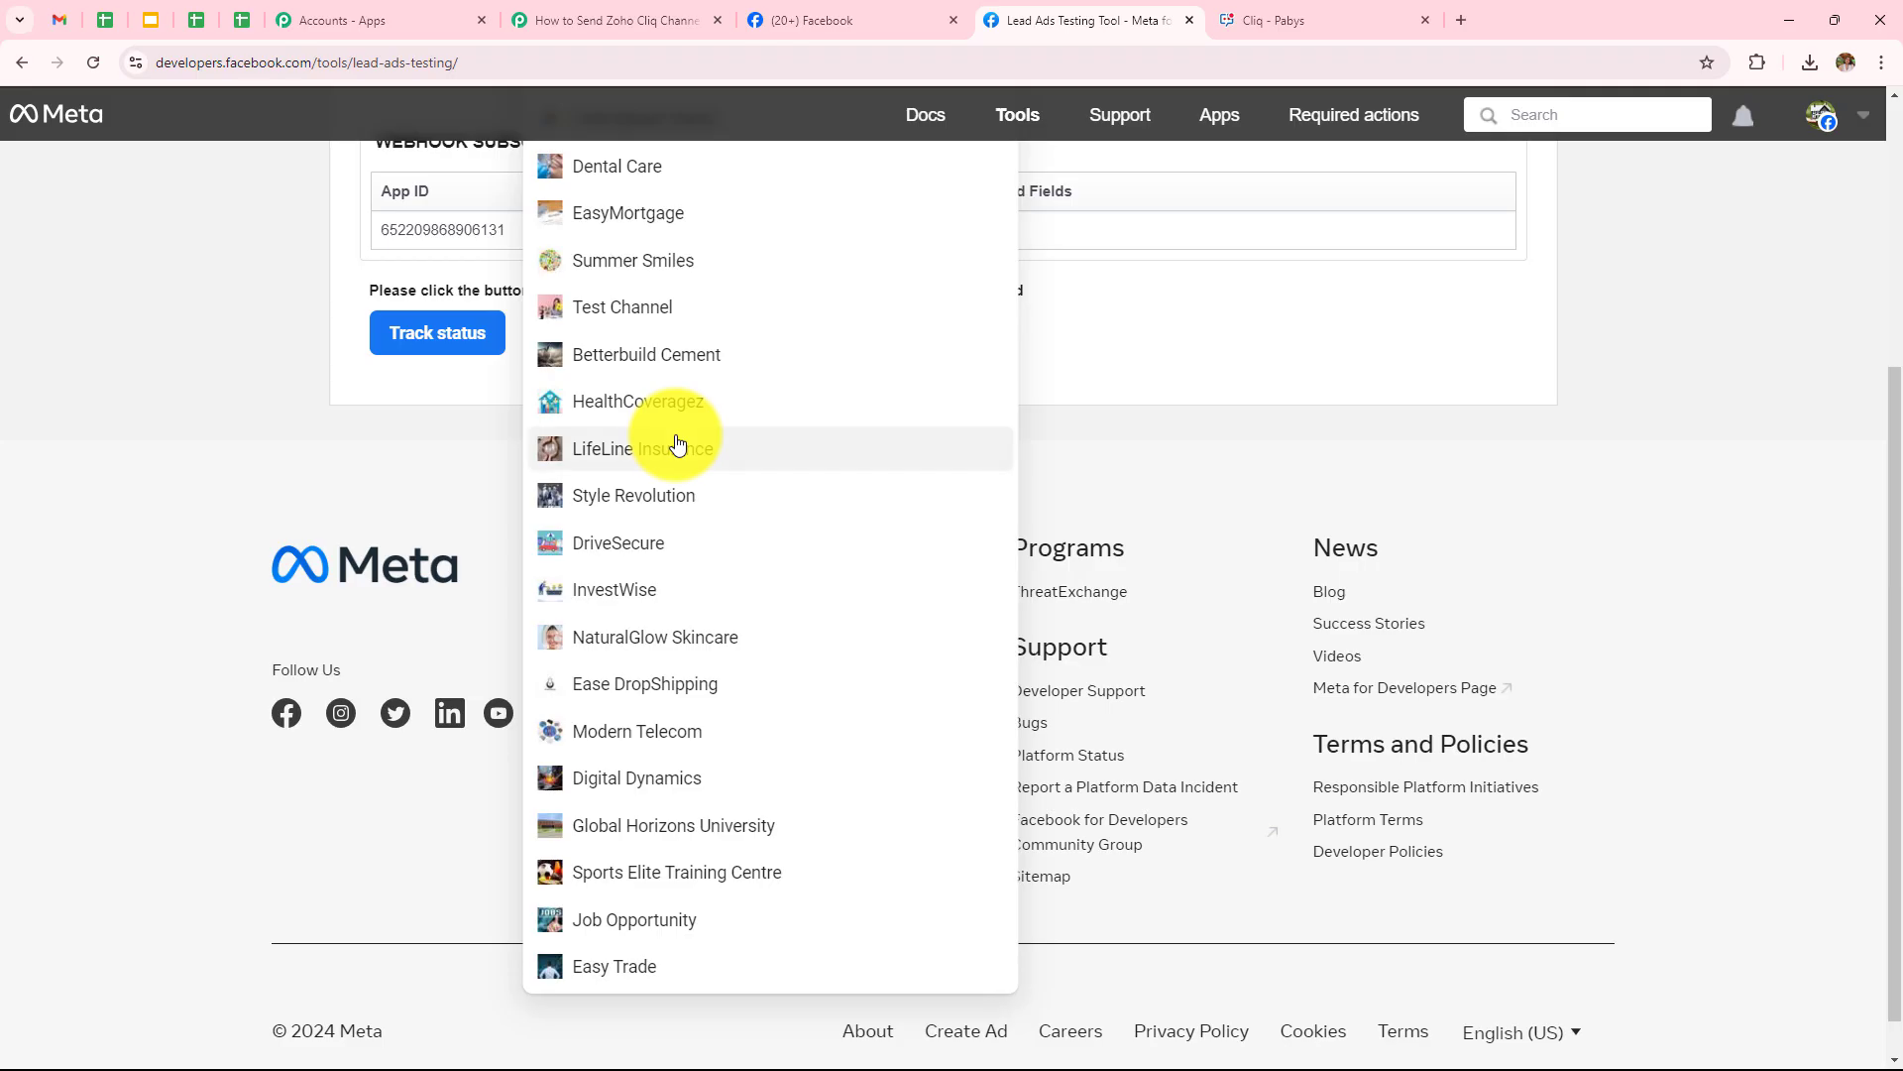
left_click(694, 778)
scroll(436, 432, "up", 3)
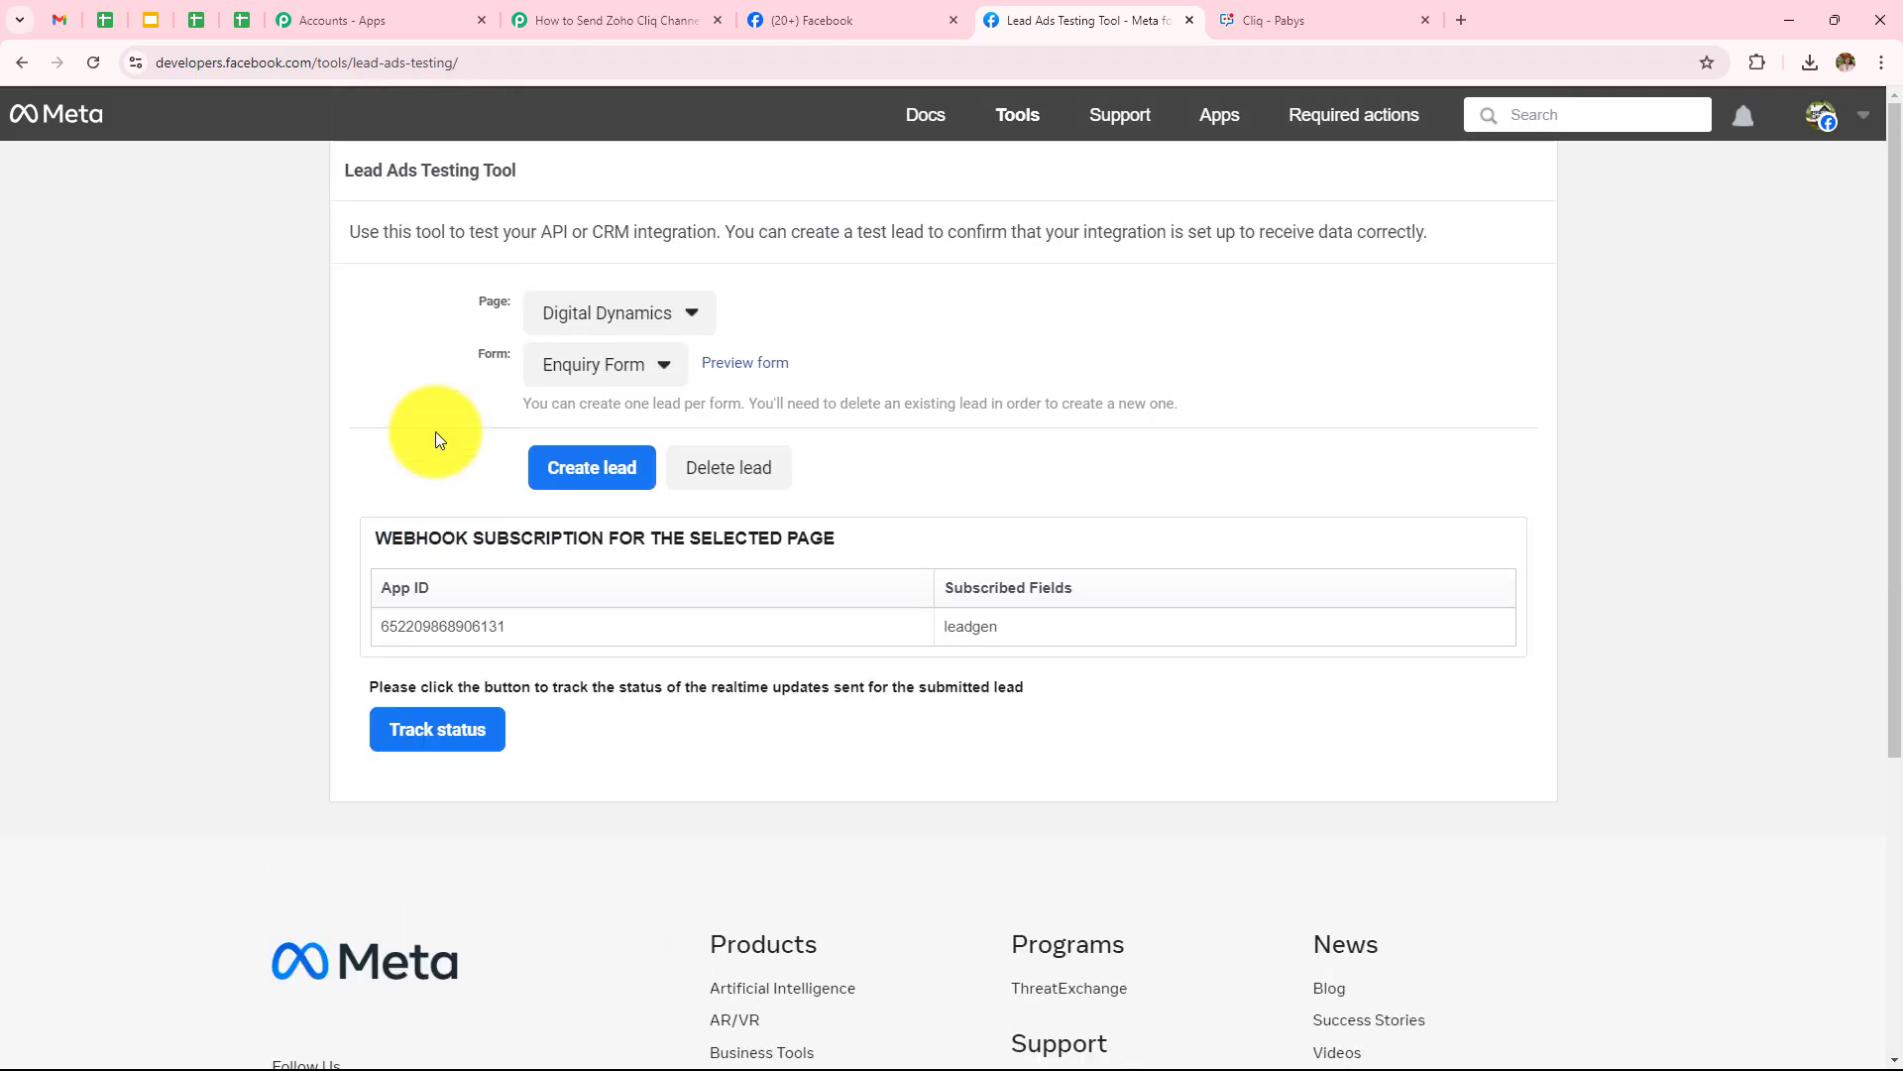
left_click(593, 372)
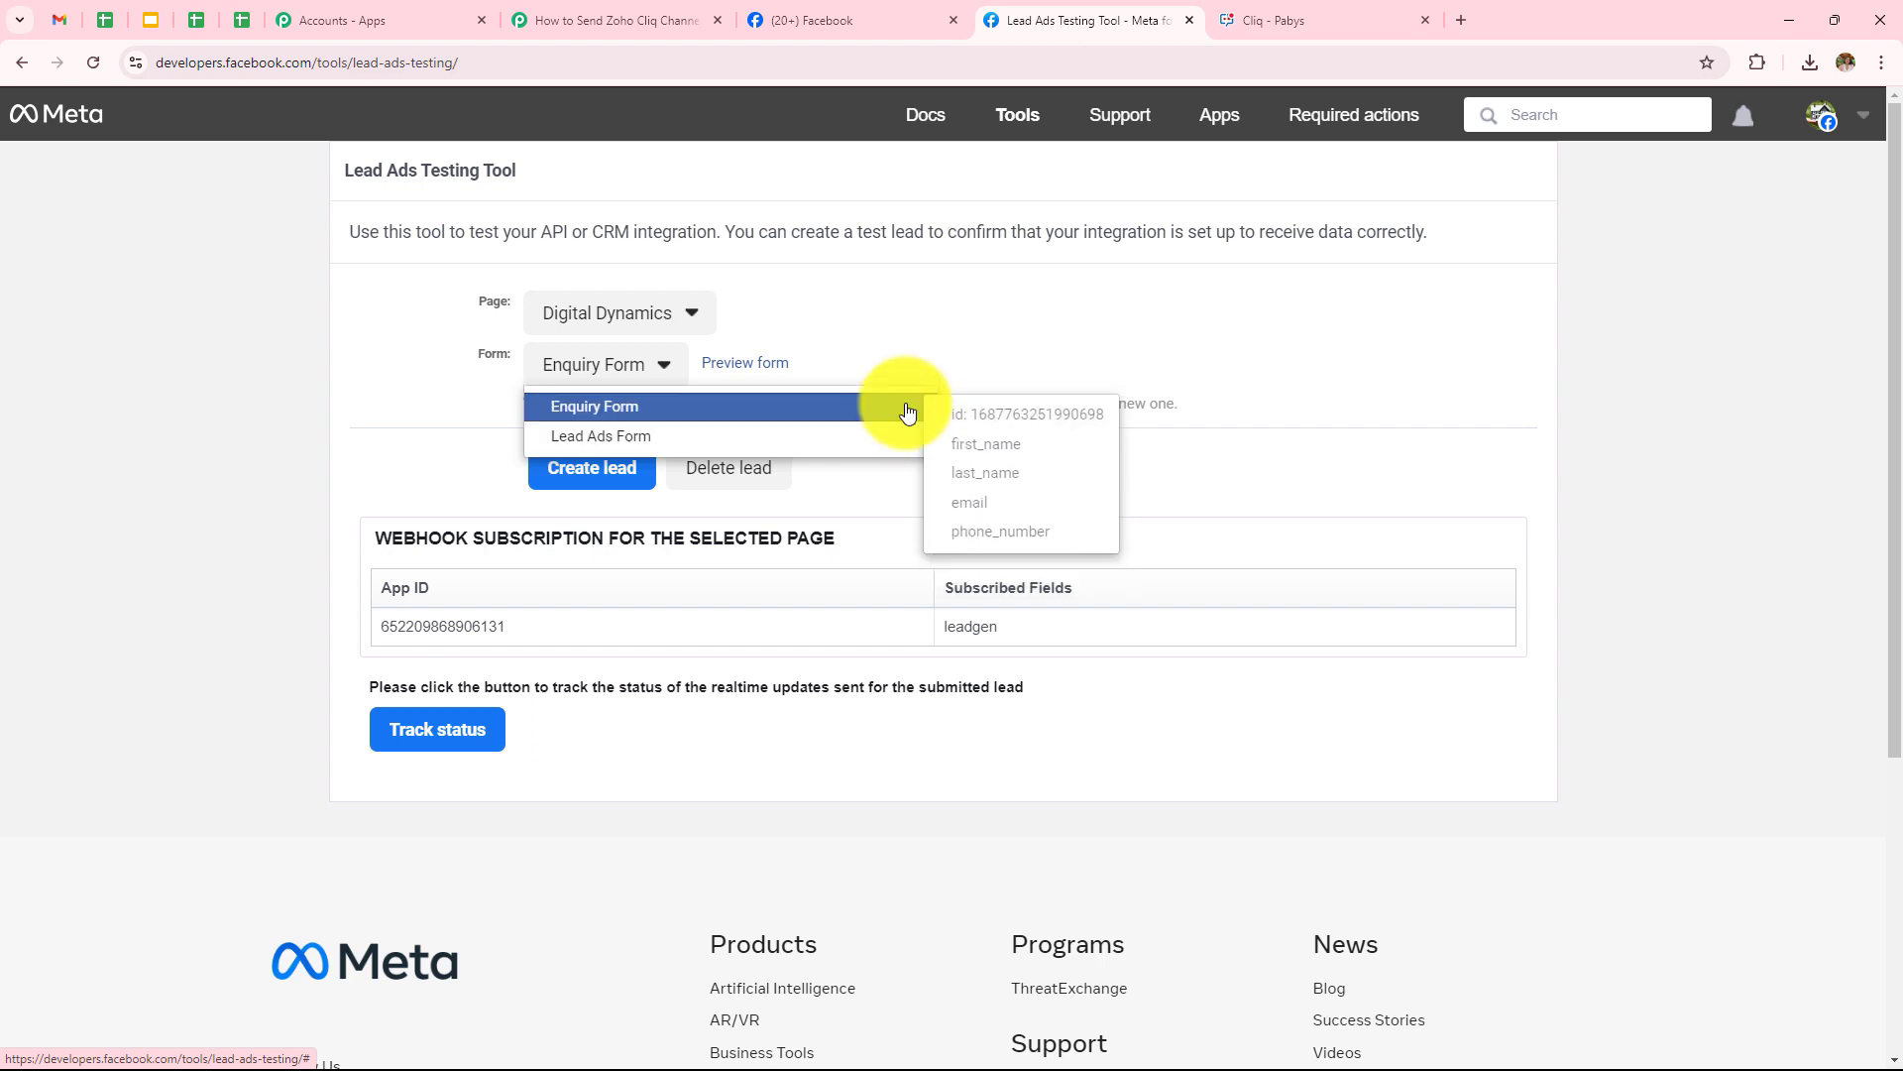
left_click(674, 436)
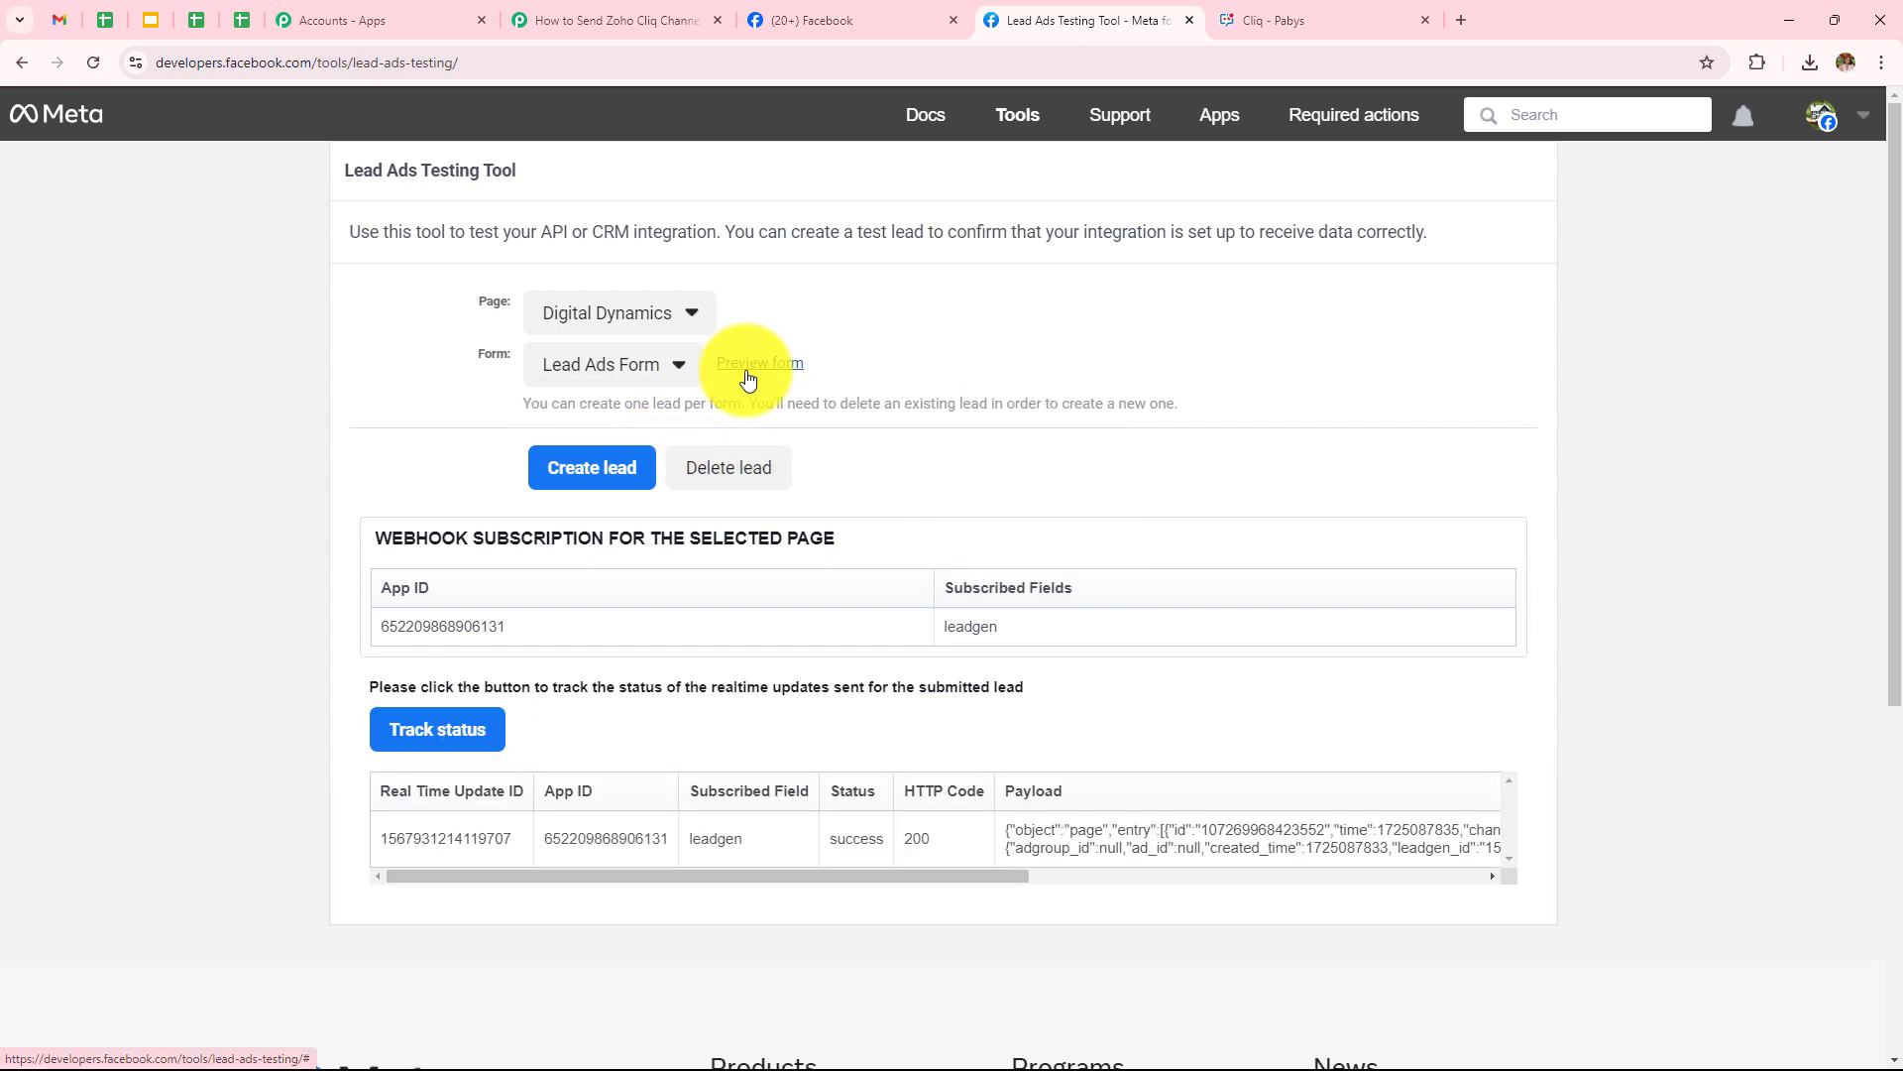
Back in Pabbly, set the trigger's LeadGen Form to Lead Ads Form
left_click(627, 18)
scroll(718, 539, "down", 1)
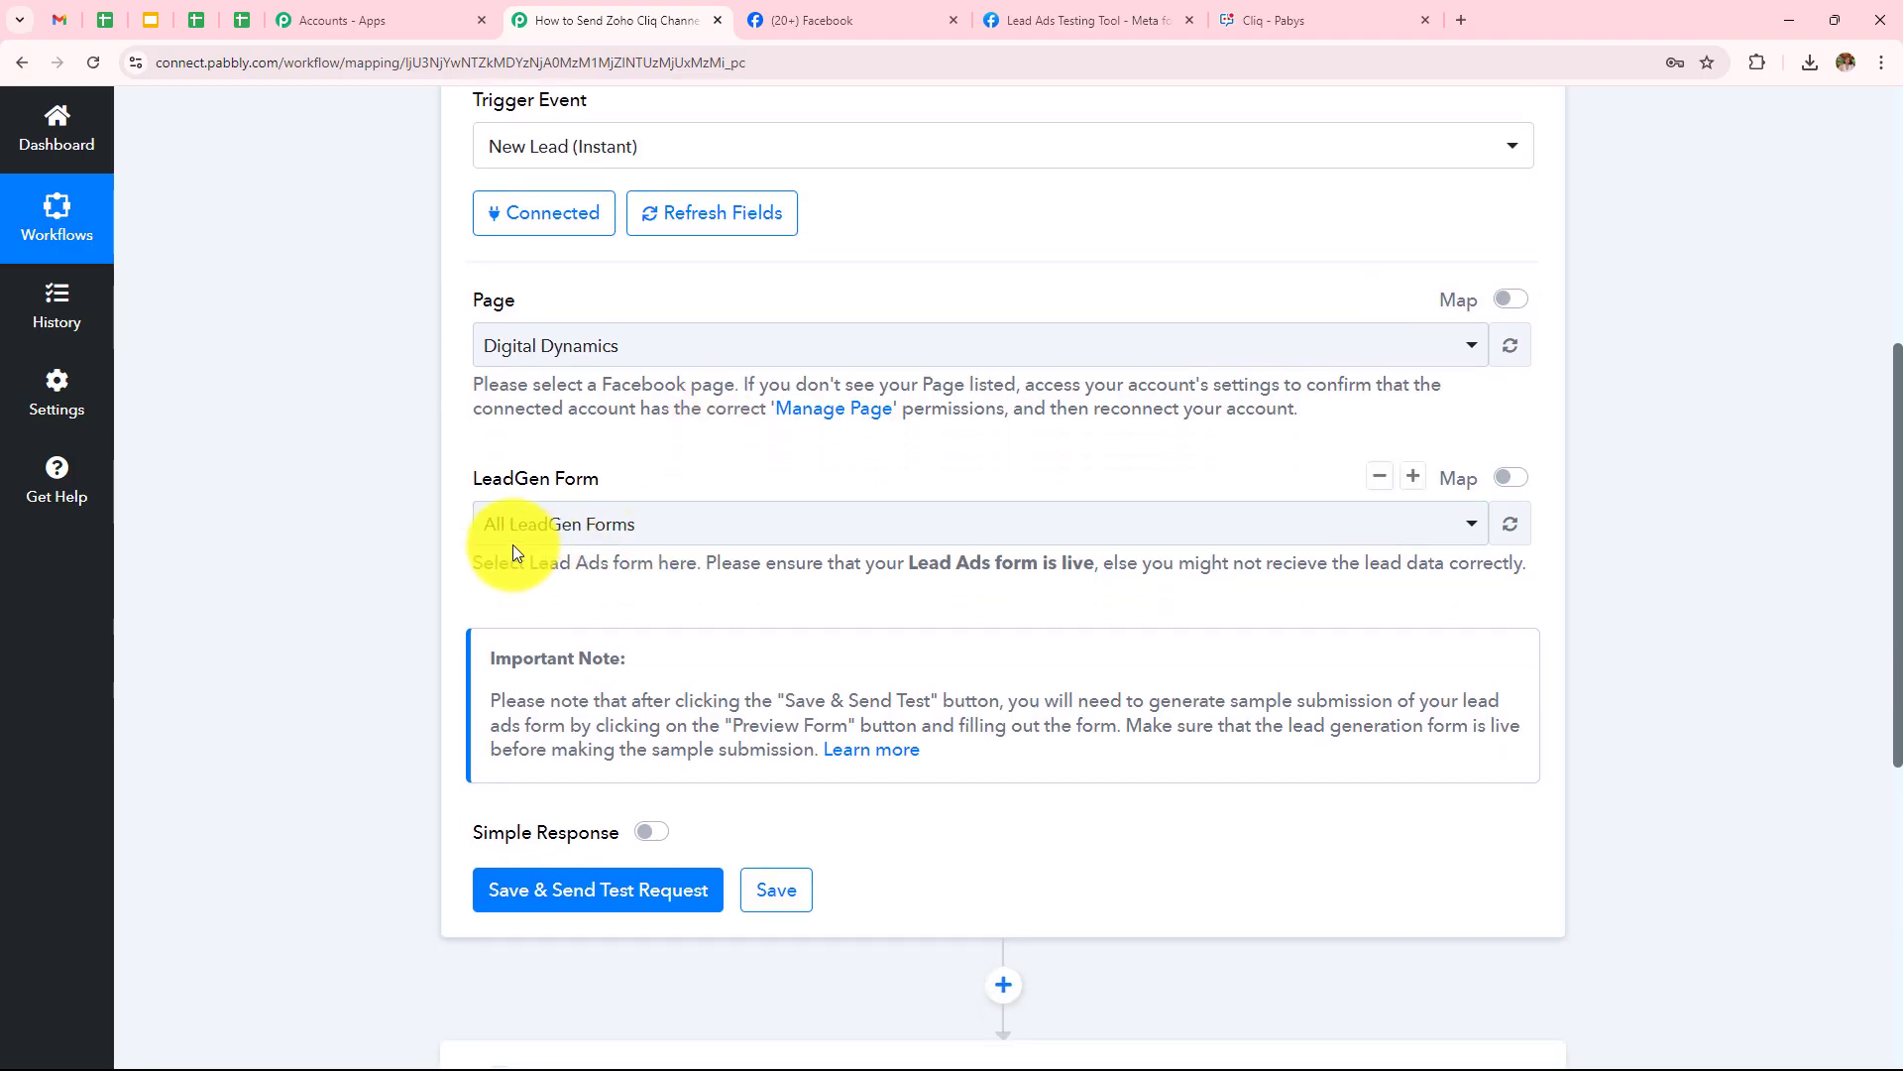
left_click(587, 532)
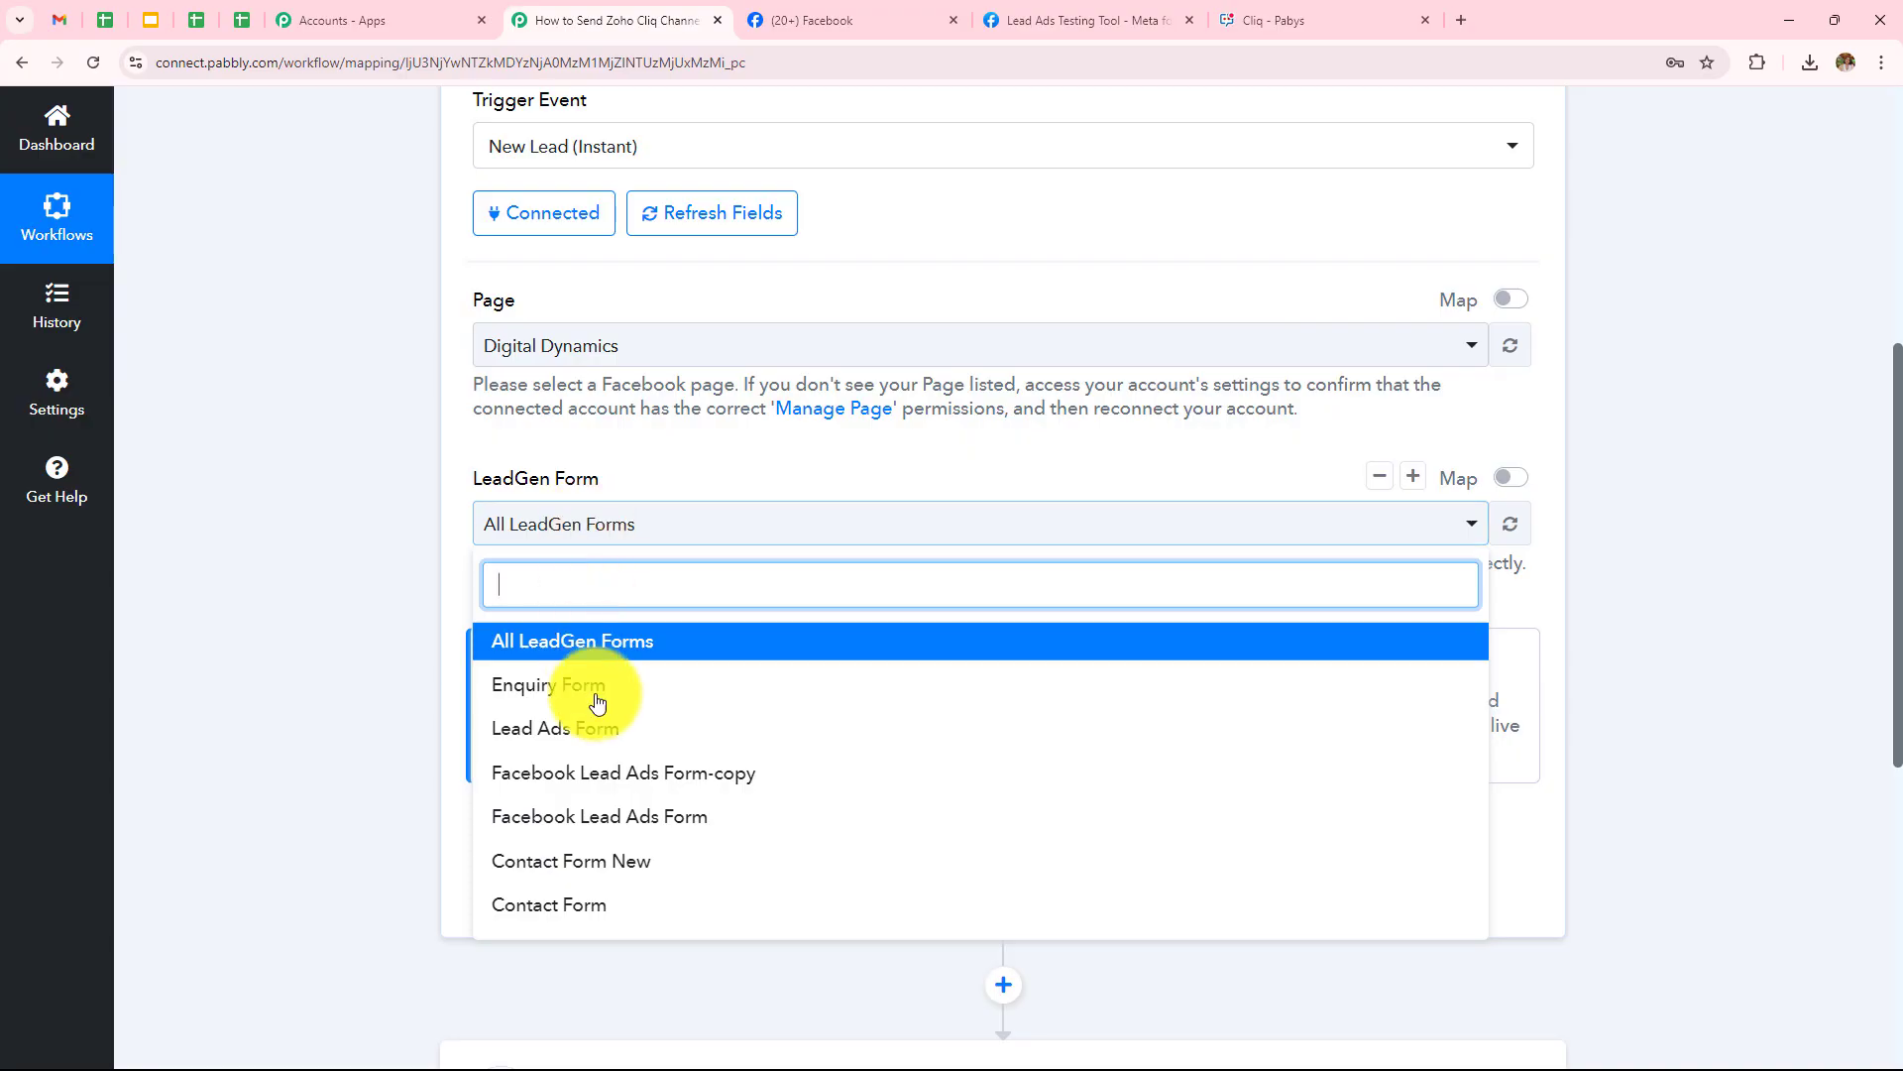
left_click(597, 746)
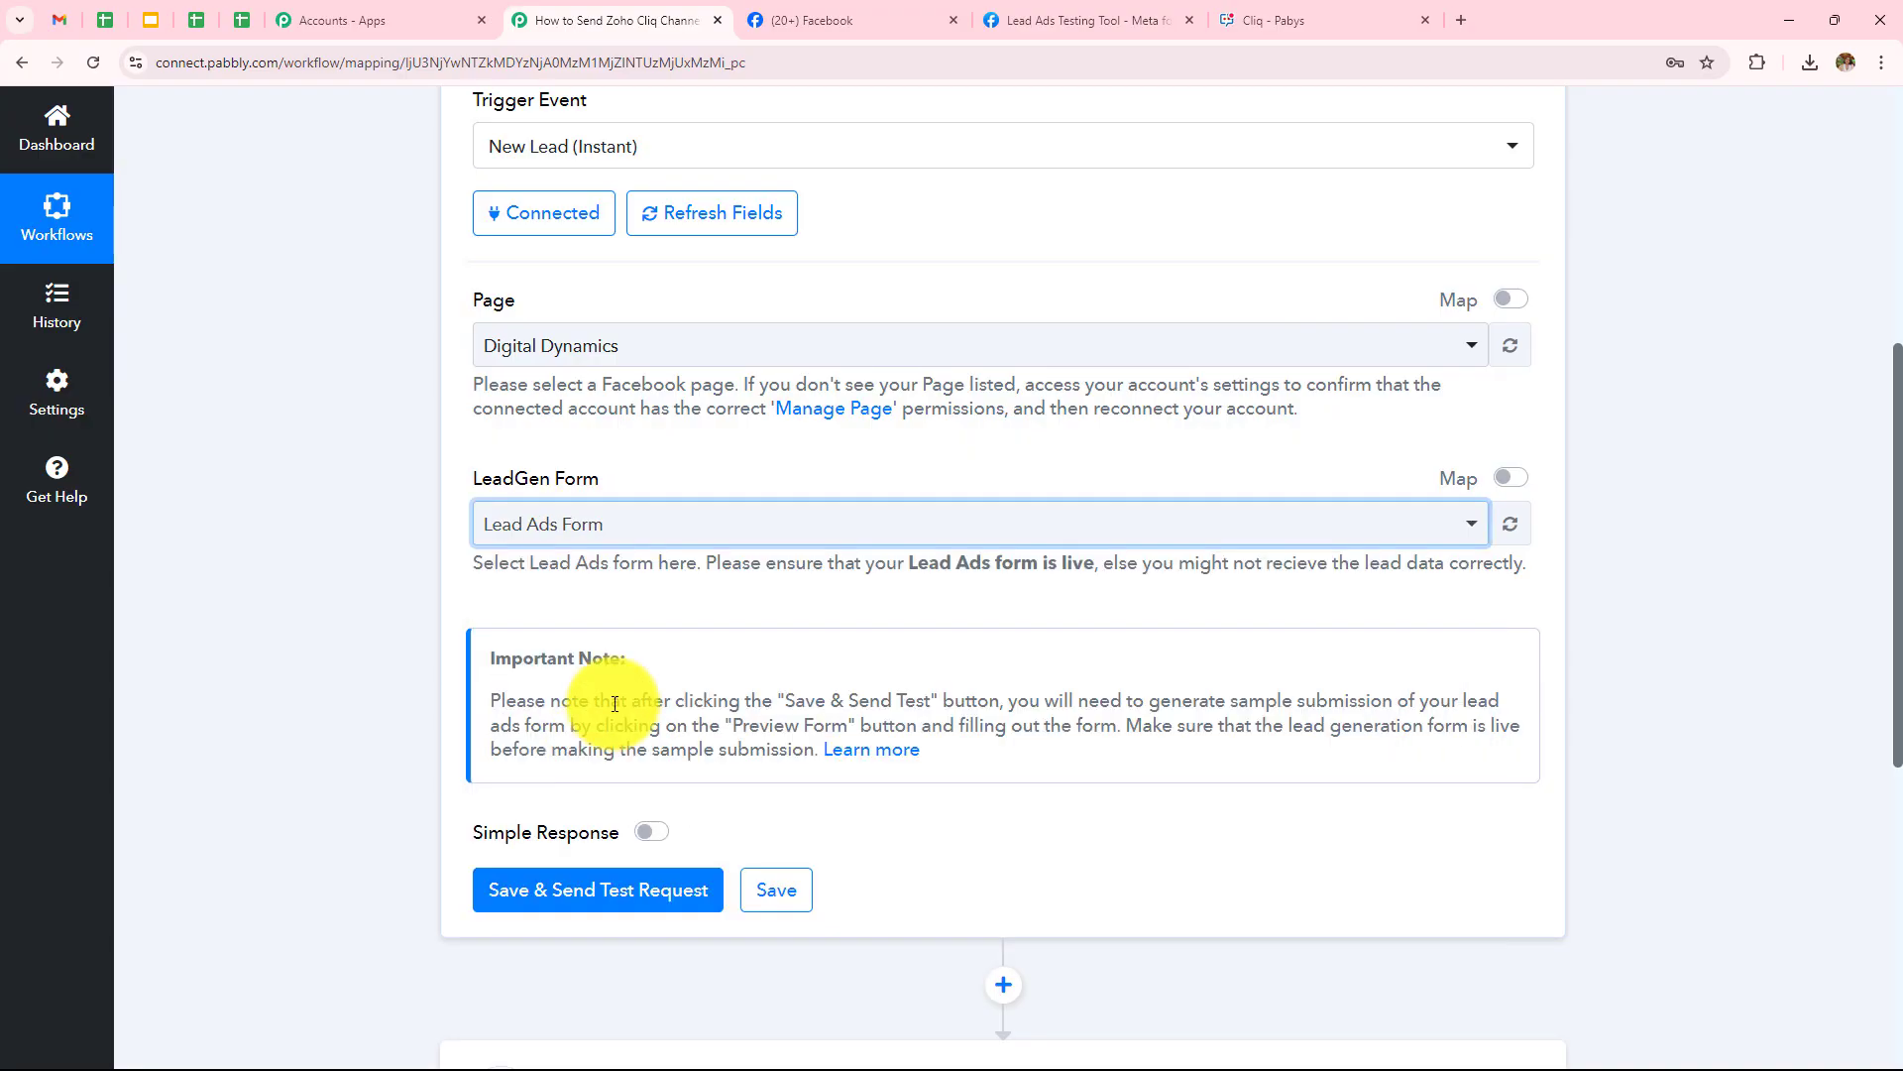
scroll(607, 705, "down", 1)
Save the trigger with a test request, then switch to the Lead Ads Testing Tool tab
left_click(606, 792)
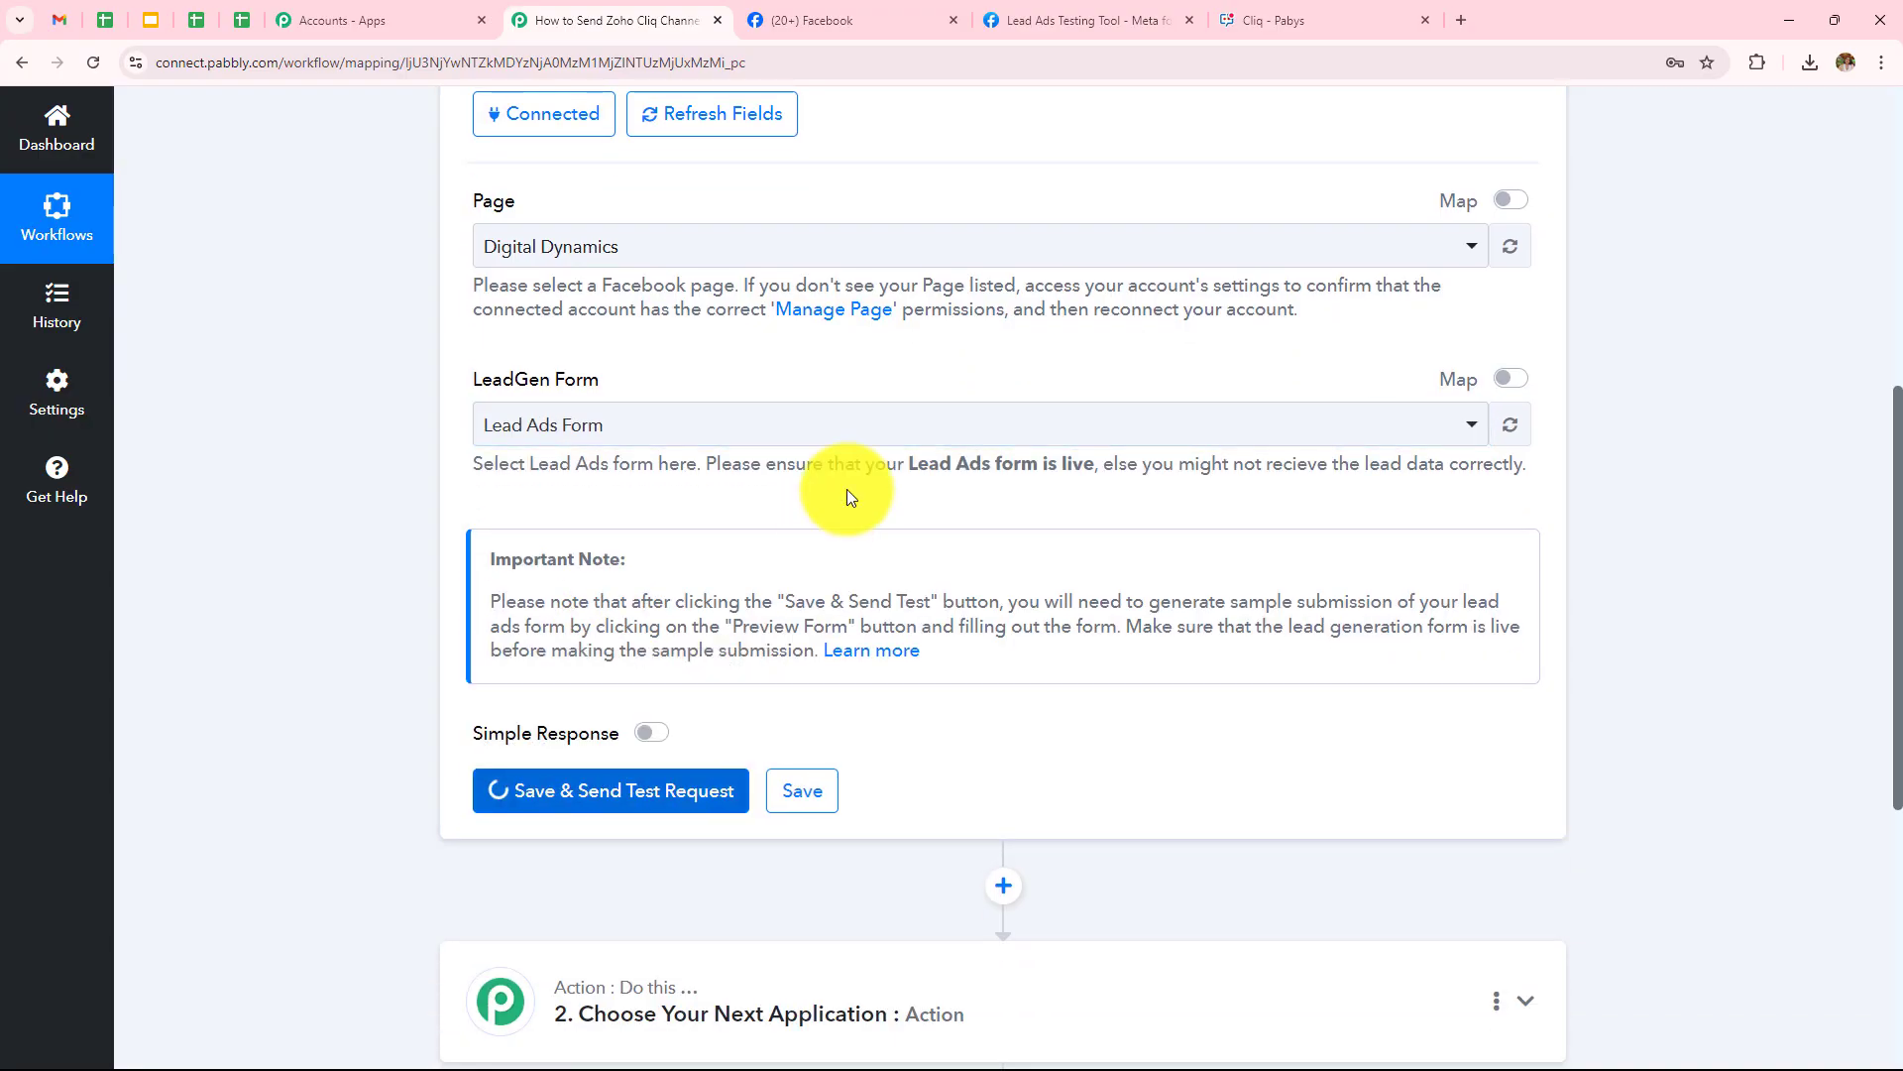
scroll(846, 489, "down", 2)
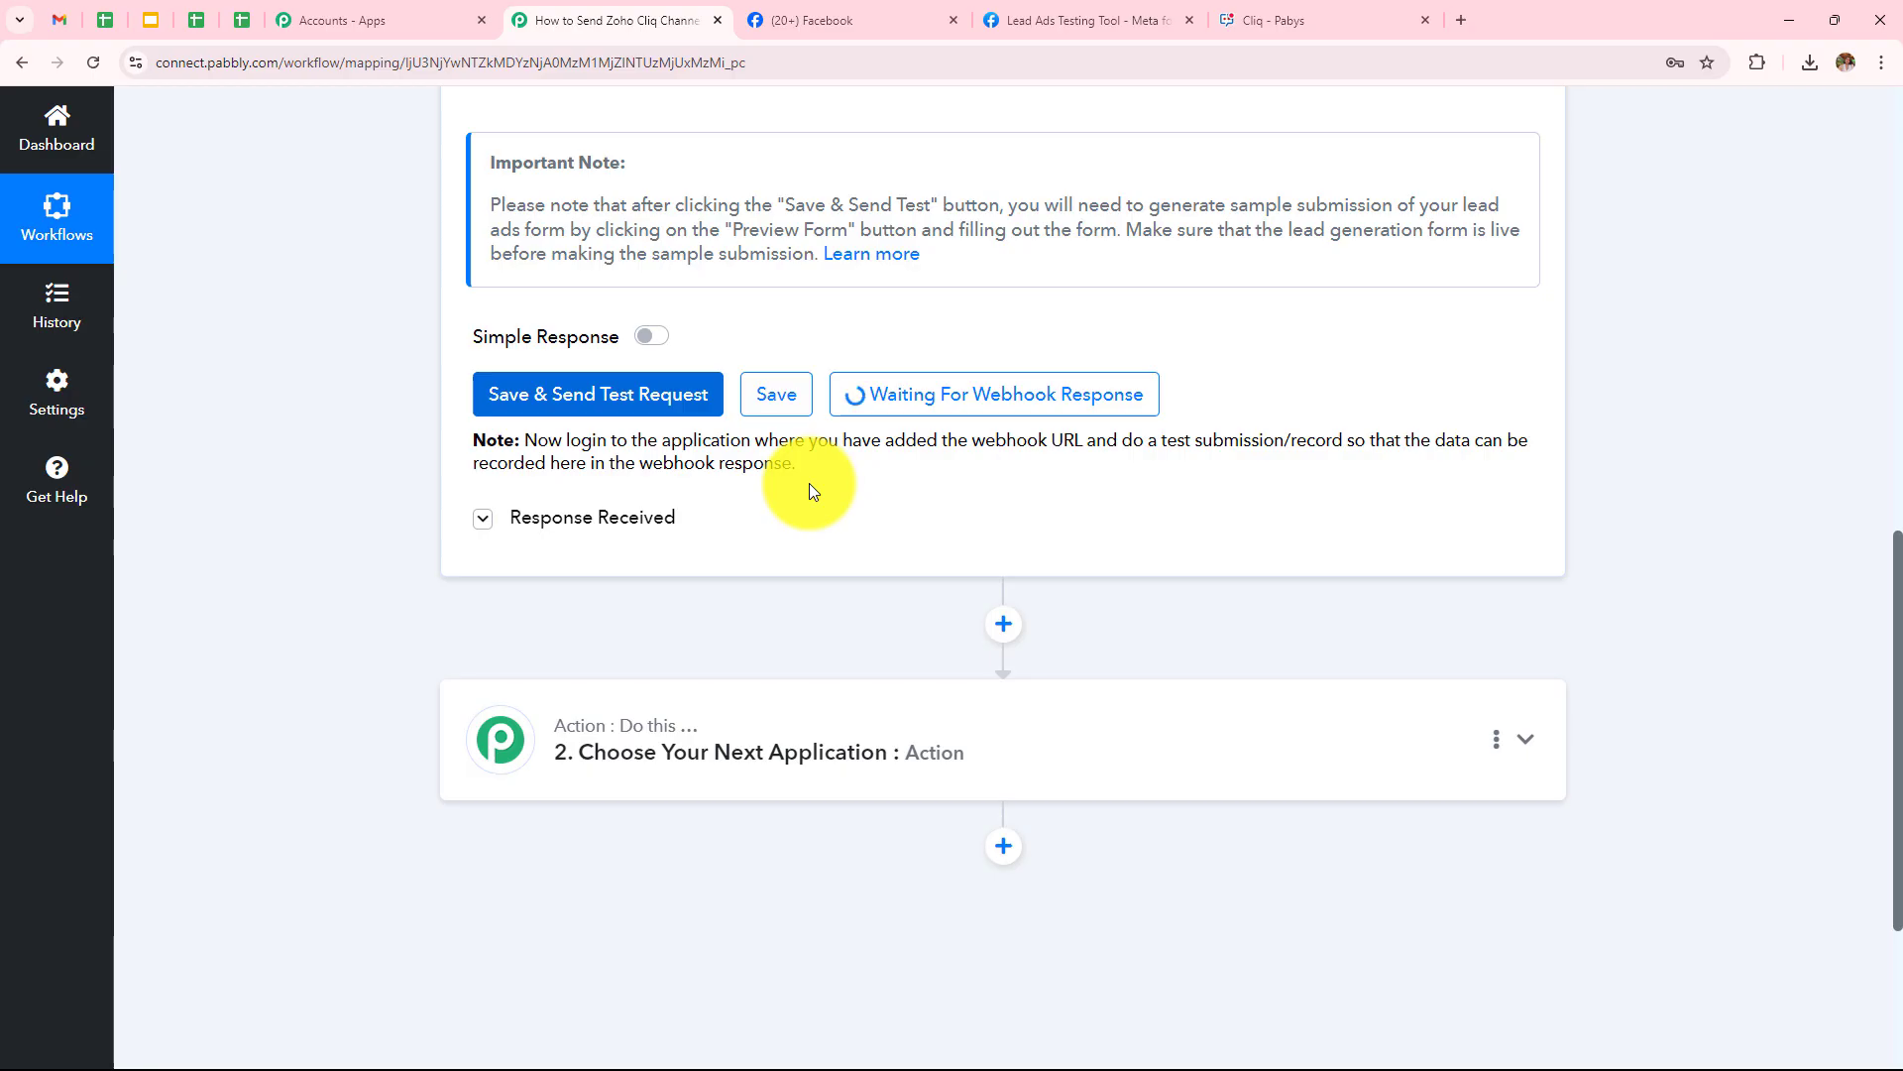
left_click(1031, 18)
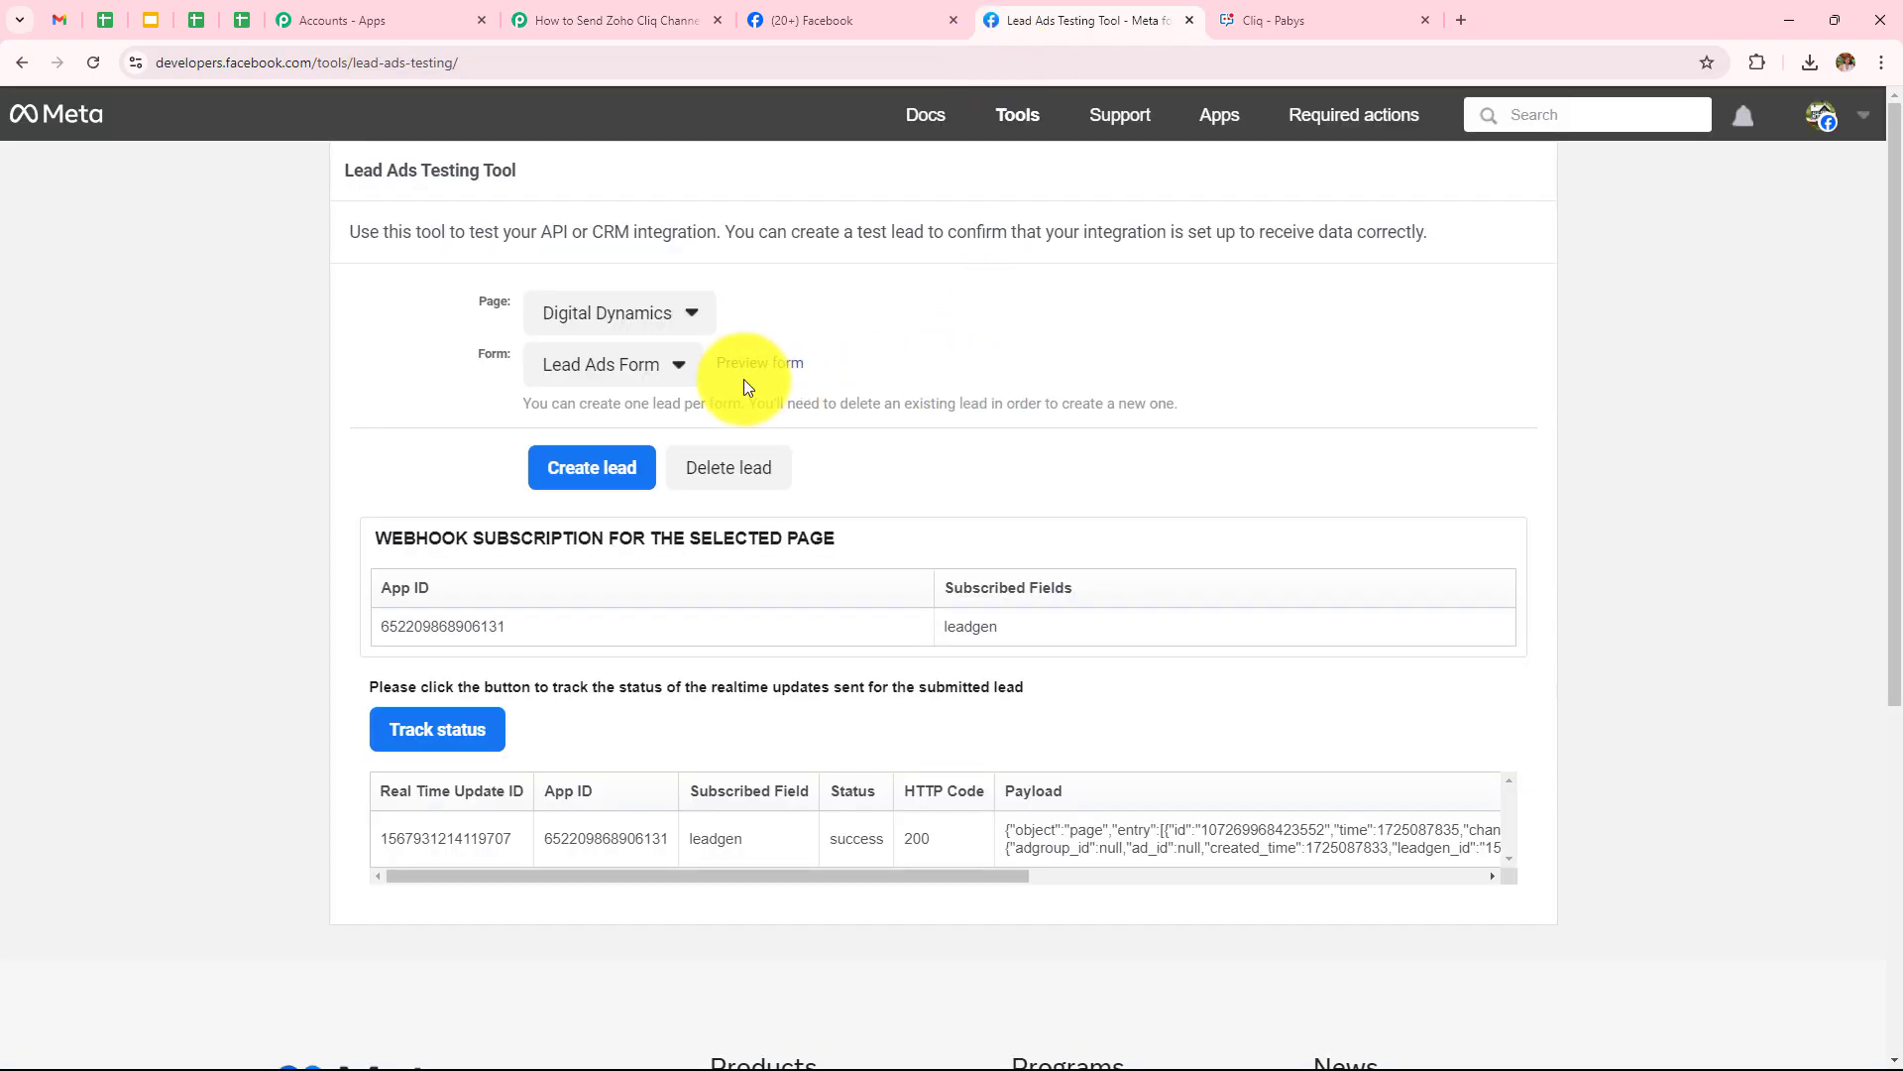
Delete the existing test lead, reload, and select Digital Dynamics as the page
left_click(725, 470)
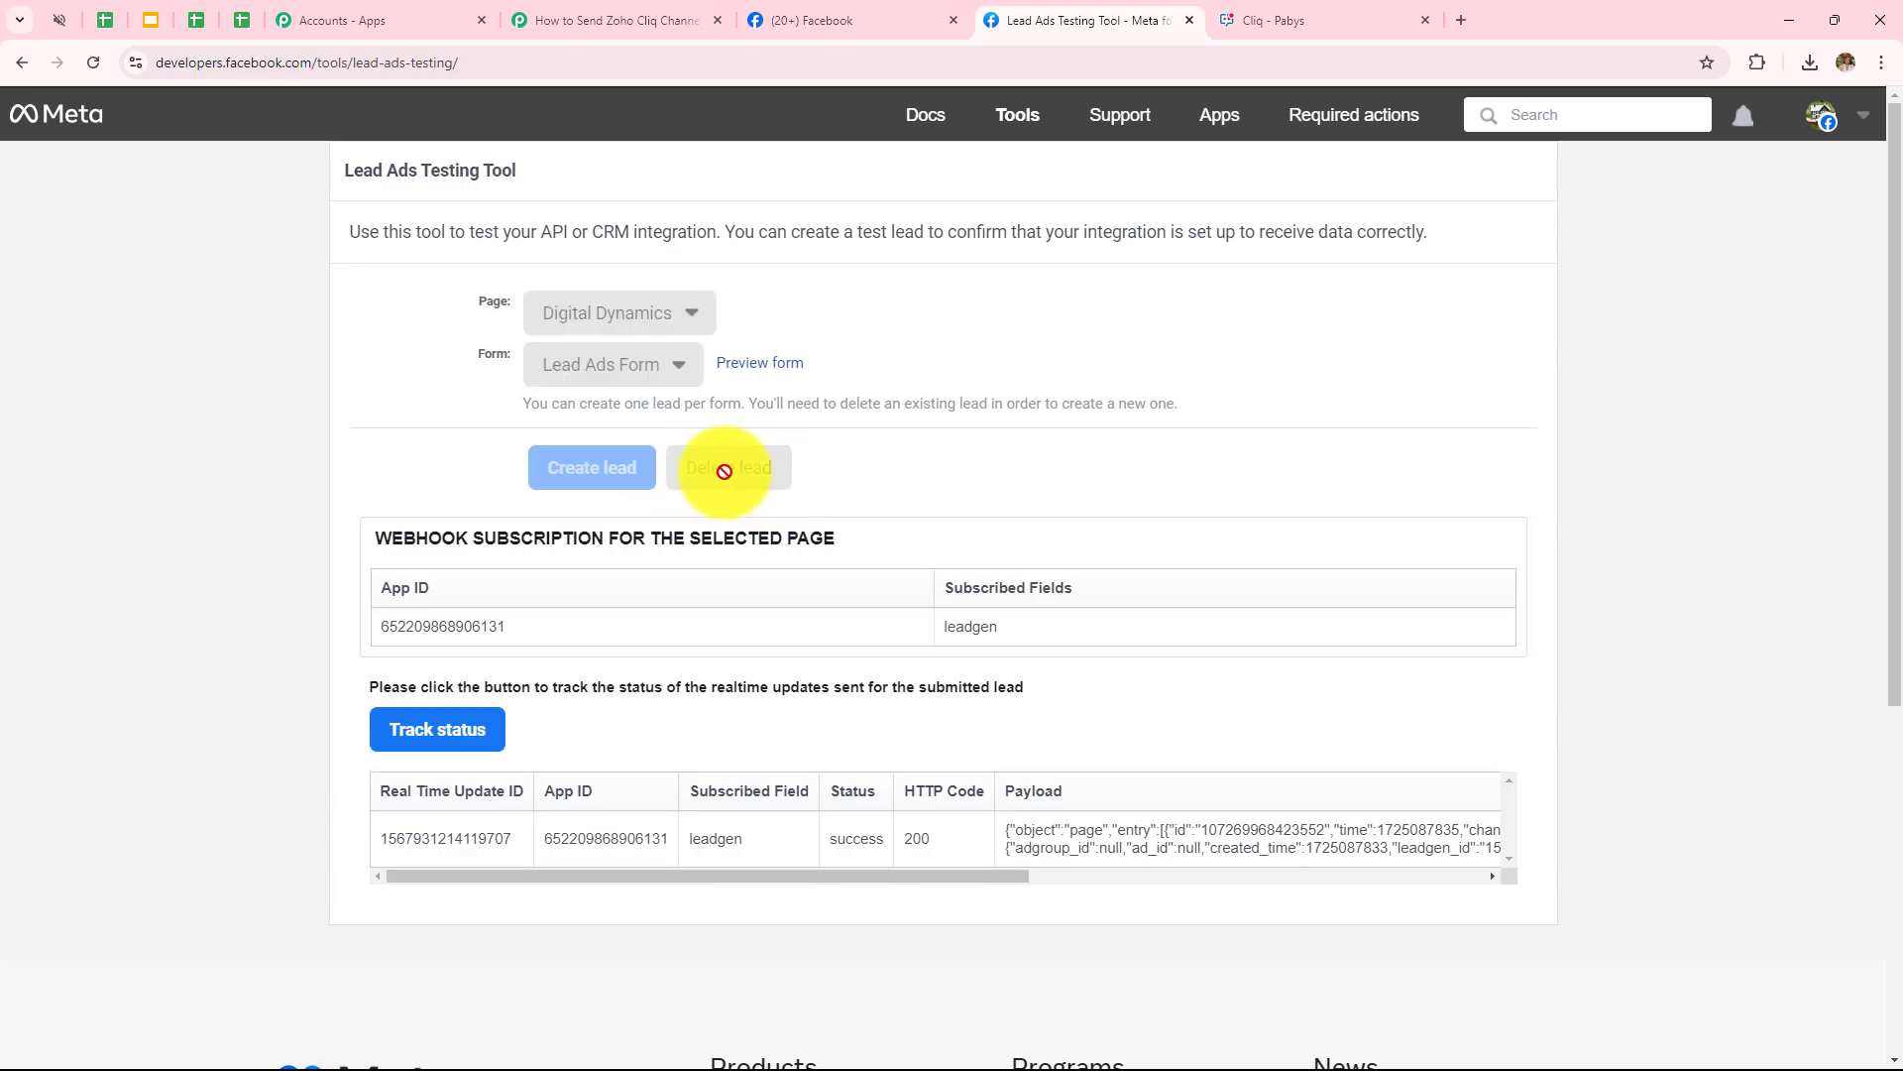
left_click(95, 71)
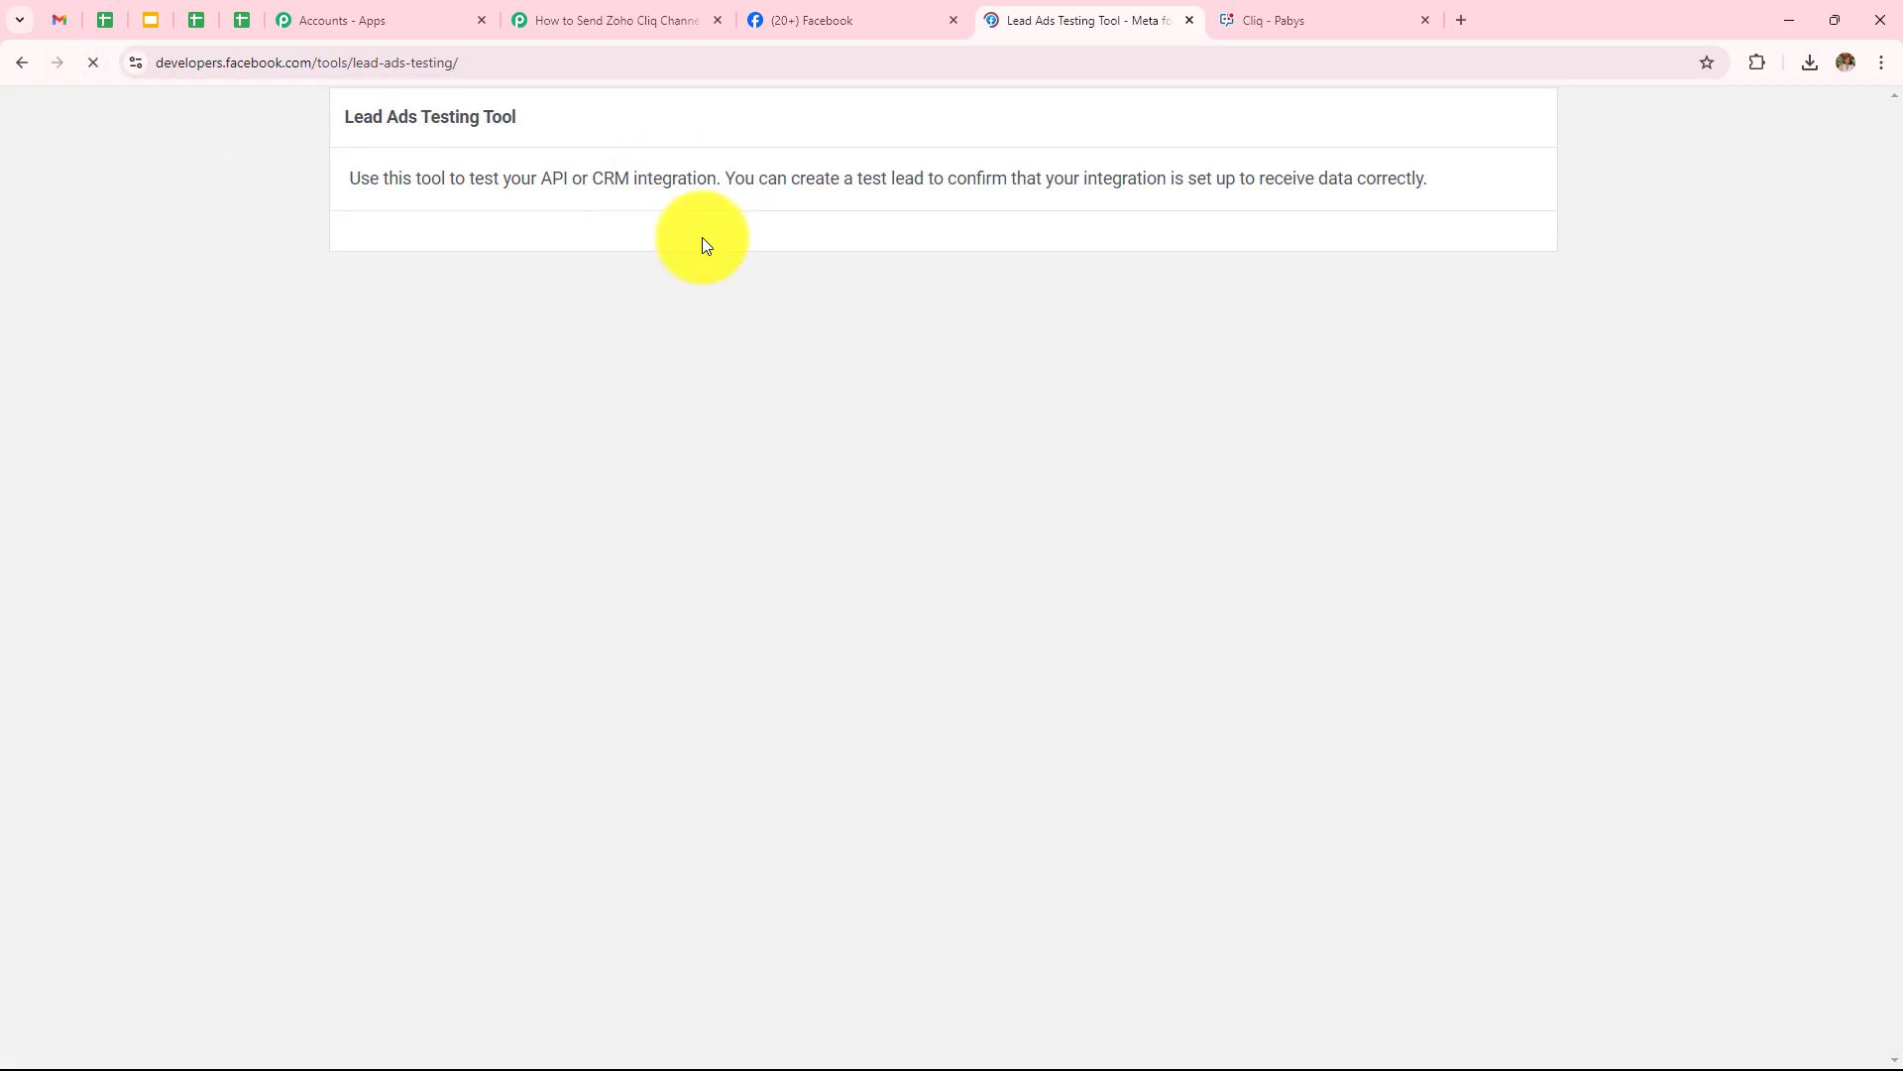
left_click(595, 309)
scroll(725, 482, "down", 2)
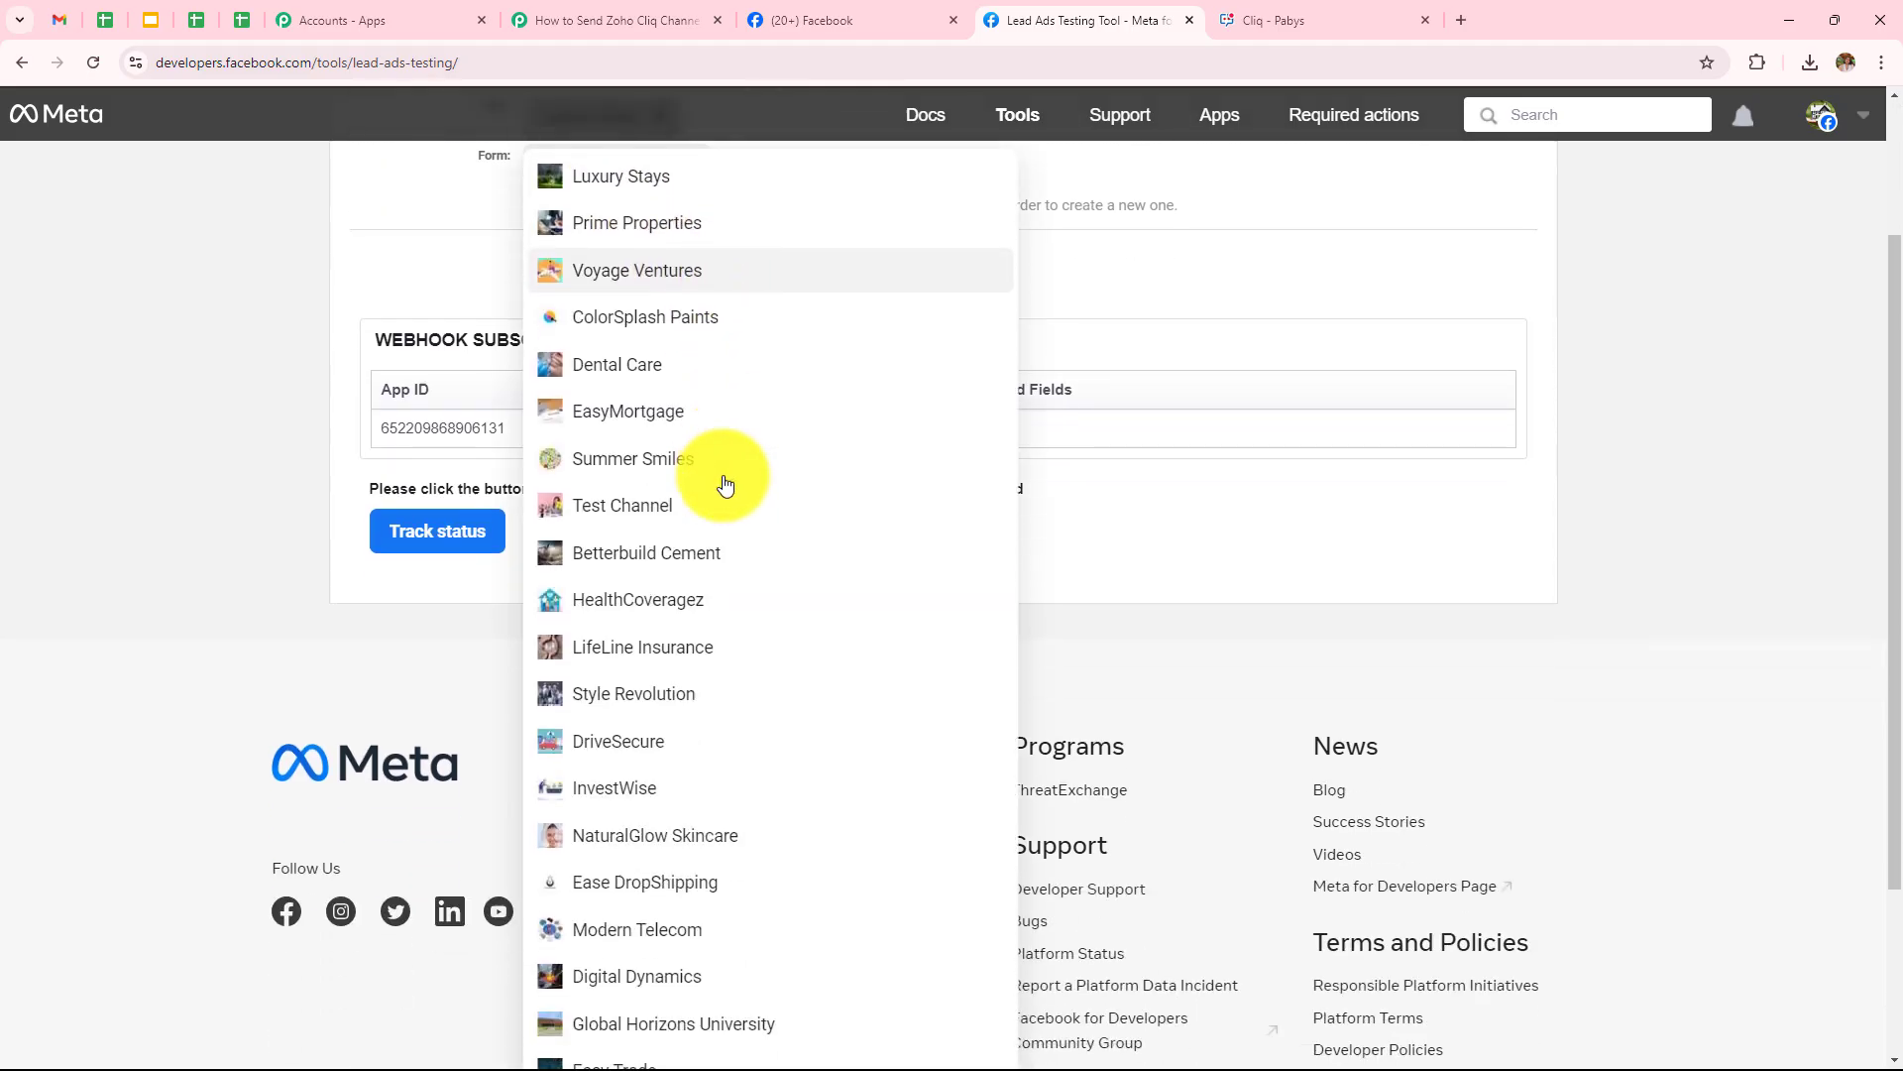
left_click(722, 943)
scroll(472, 438, "up", 2)
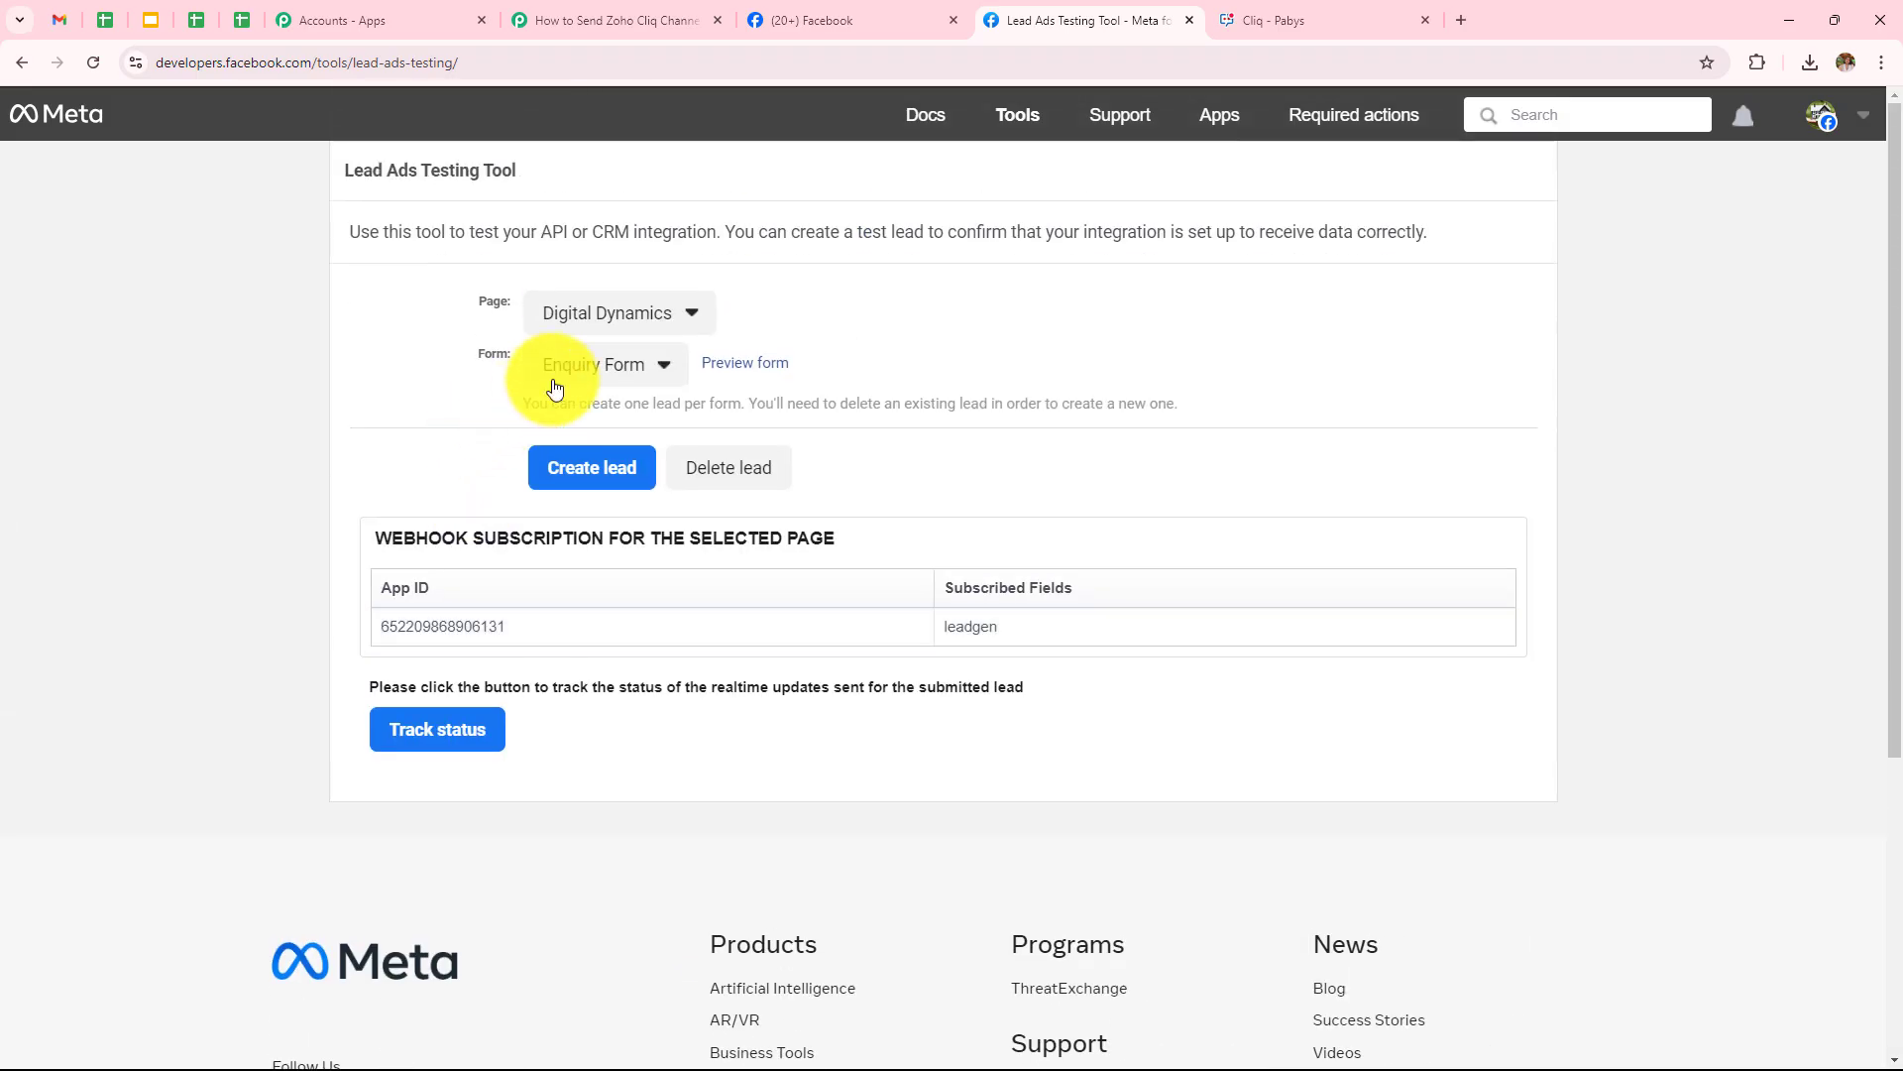
Select Lead Ads Form and open its preview
left_click(574, 367)
left_click(580, 437)
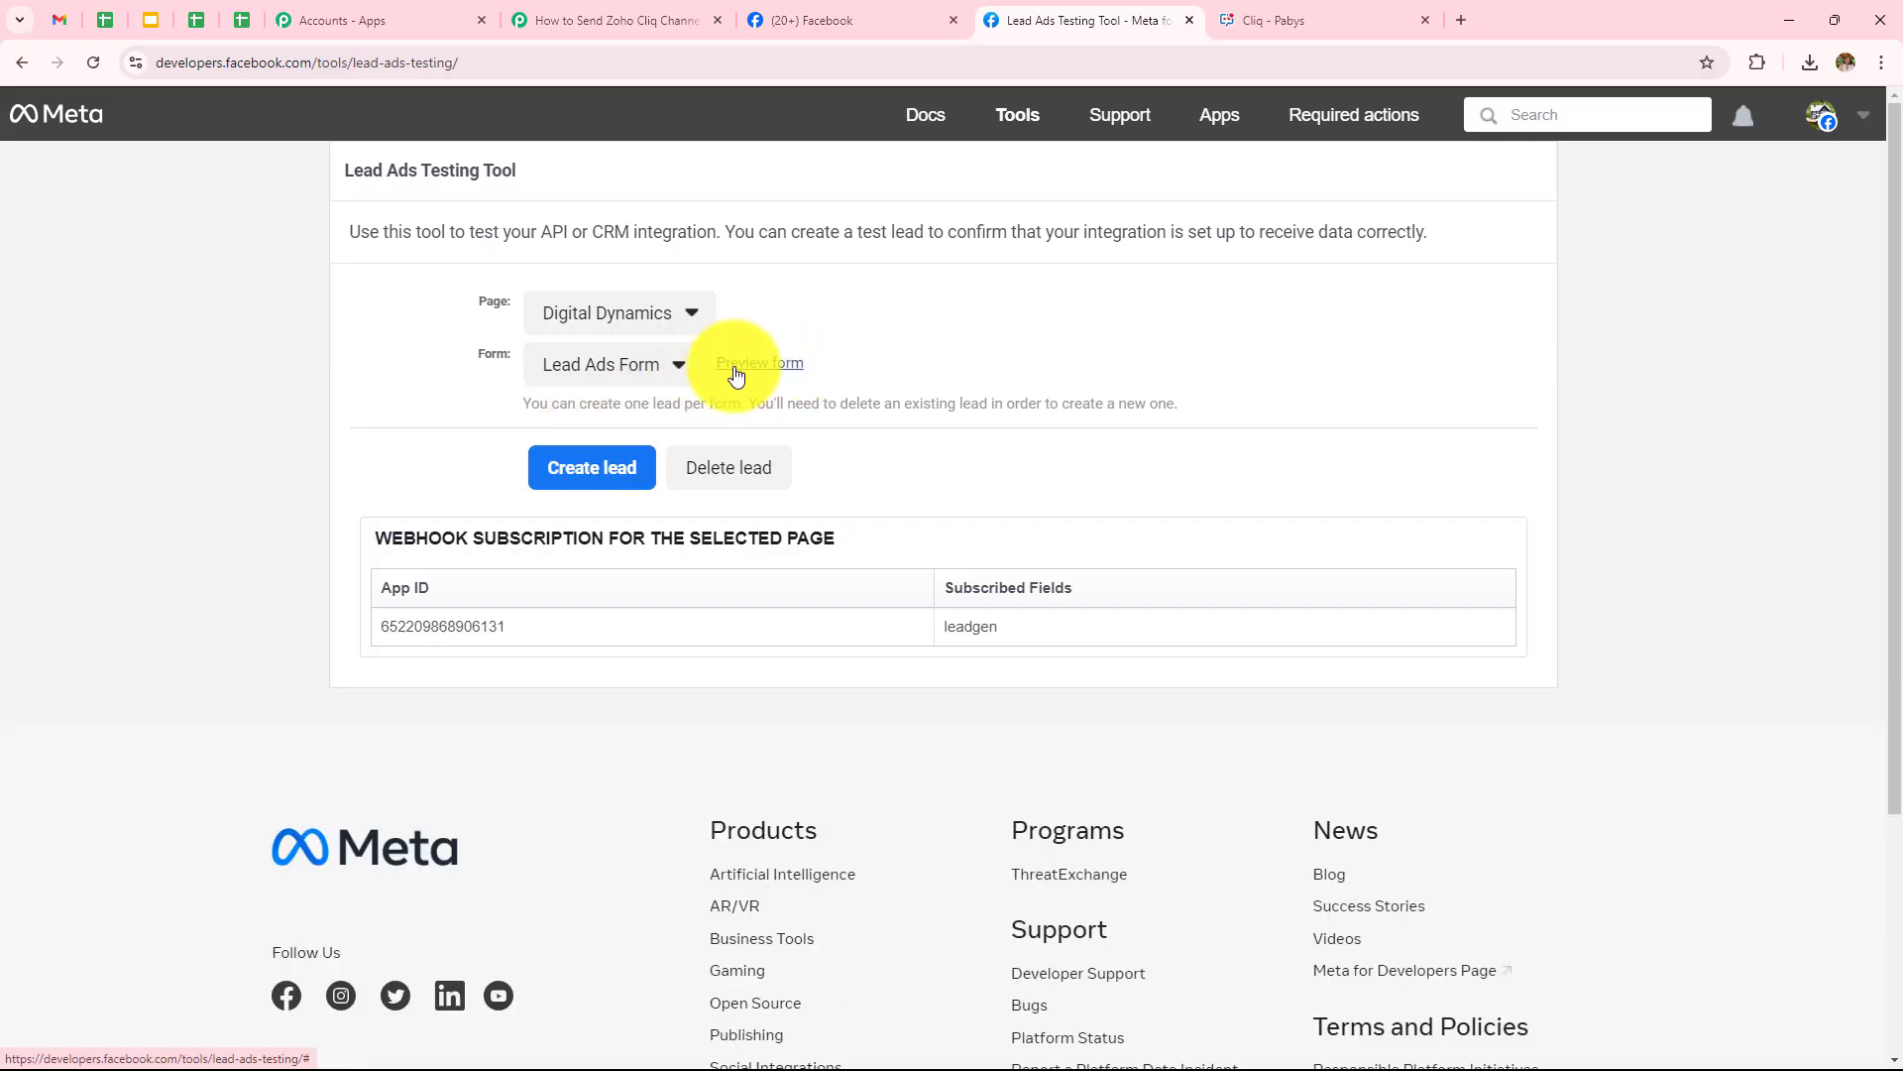
left_click(770, 375)
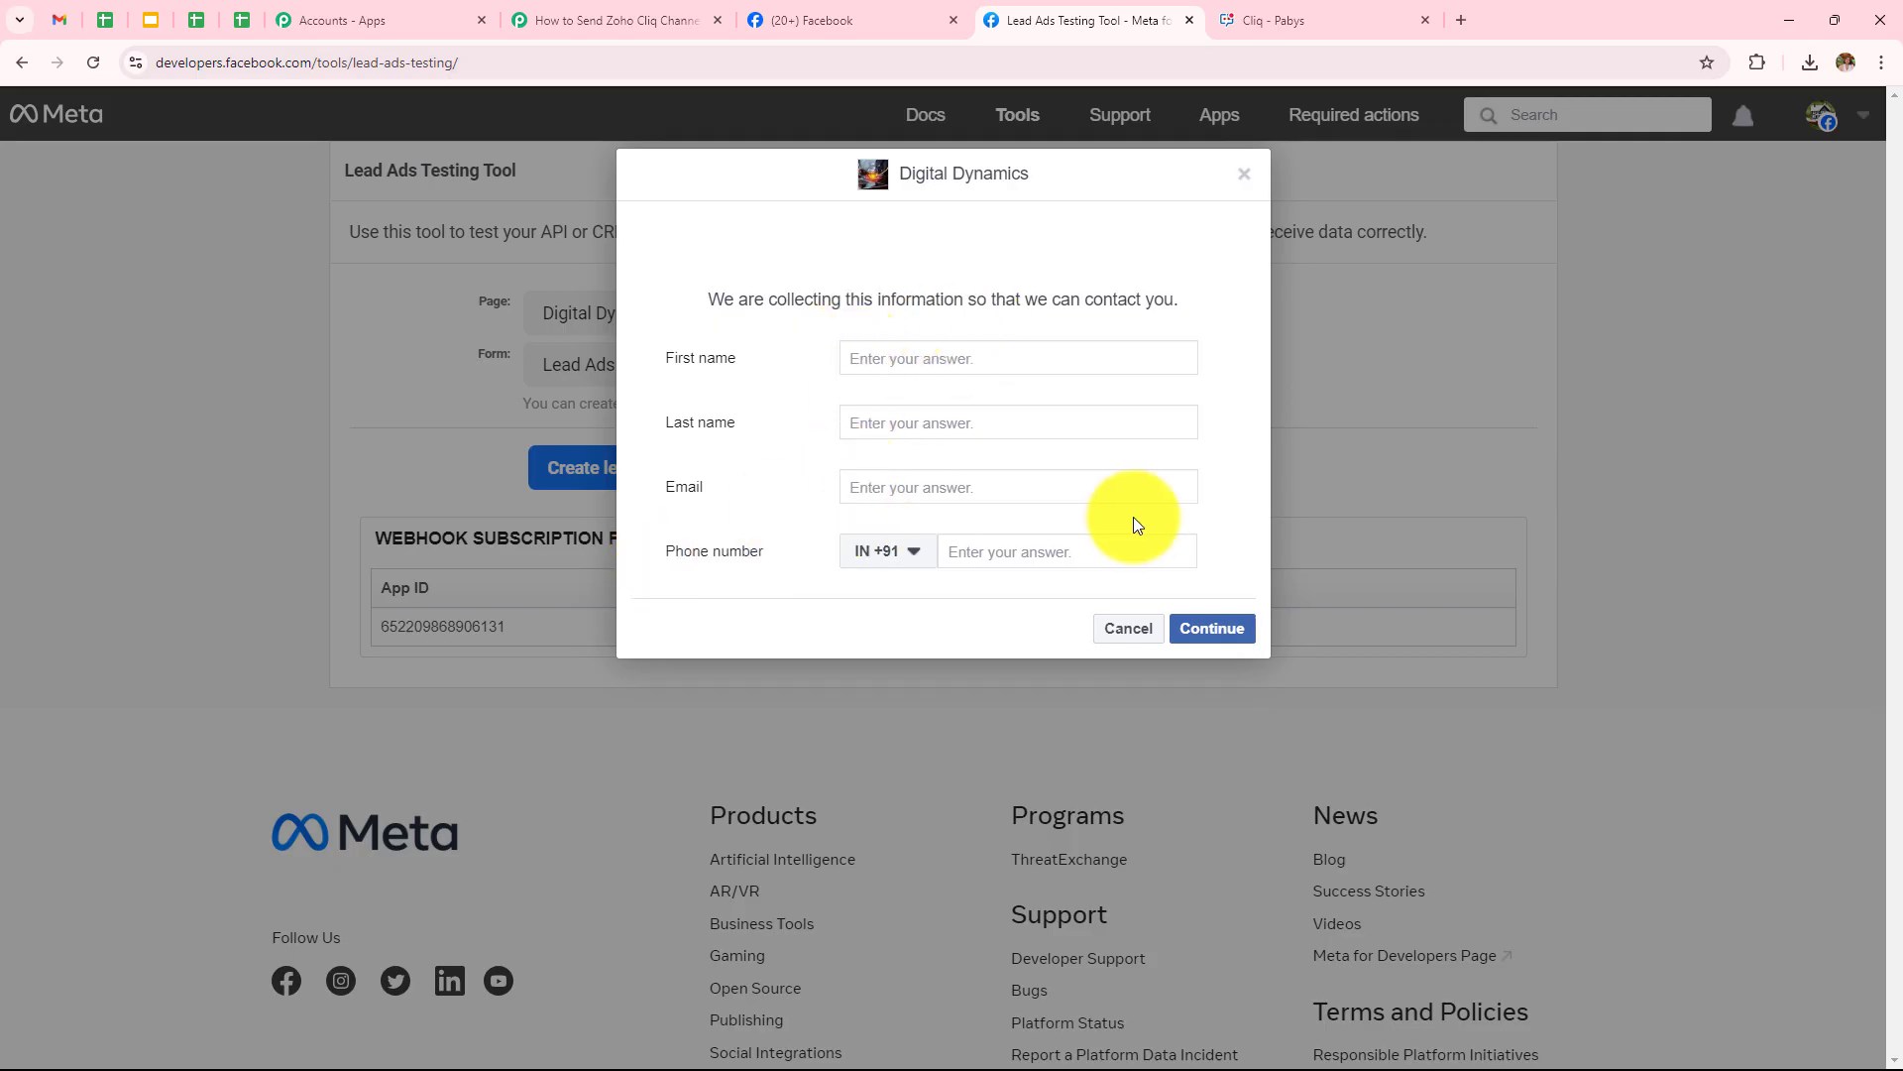
Fill the test lead with first name Admin, last name User, an email and phone number
left_click(1115, 356)
type("Admin")
left_click(924, 424)
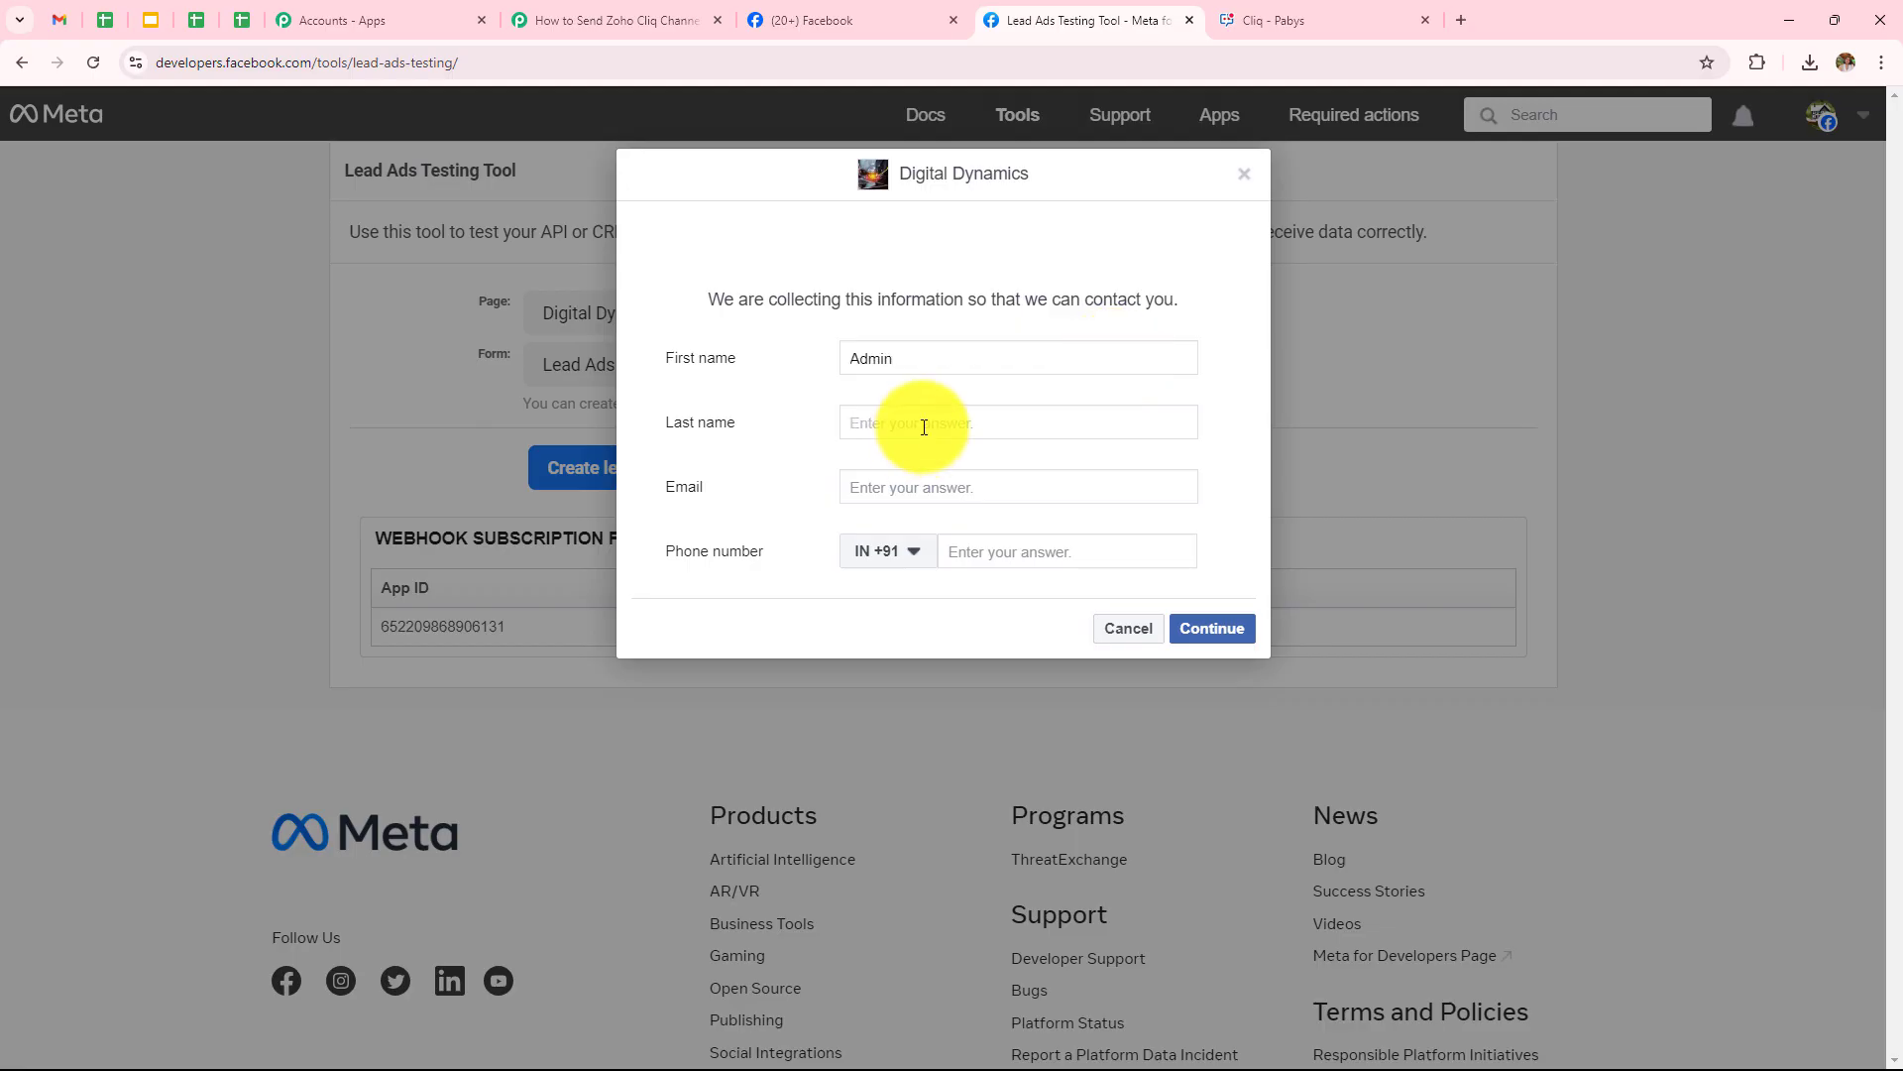
type("User")
left_click(920, 480)
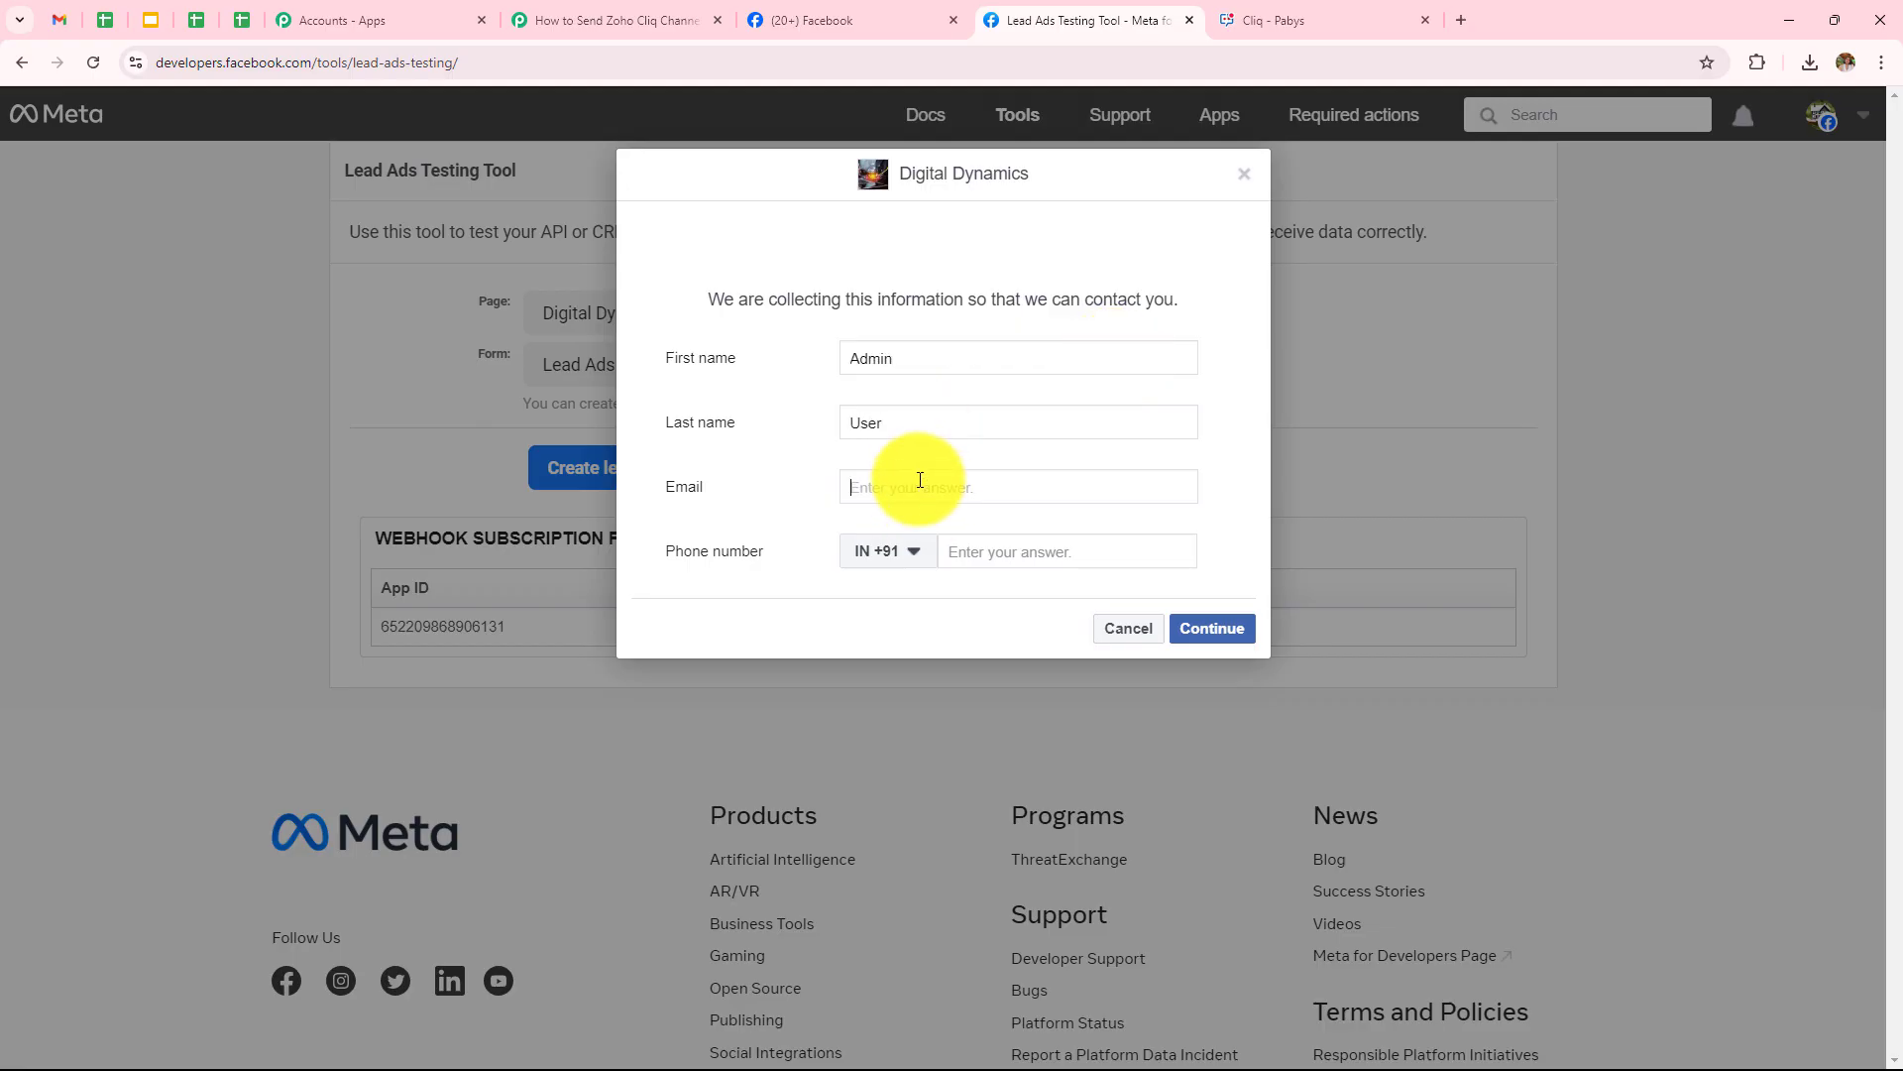
left_click(967, 553)
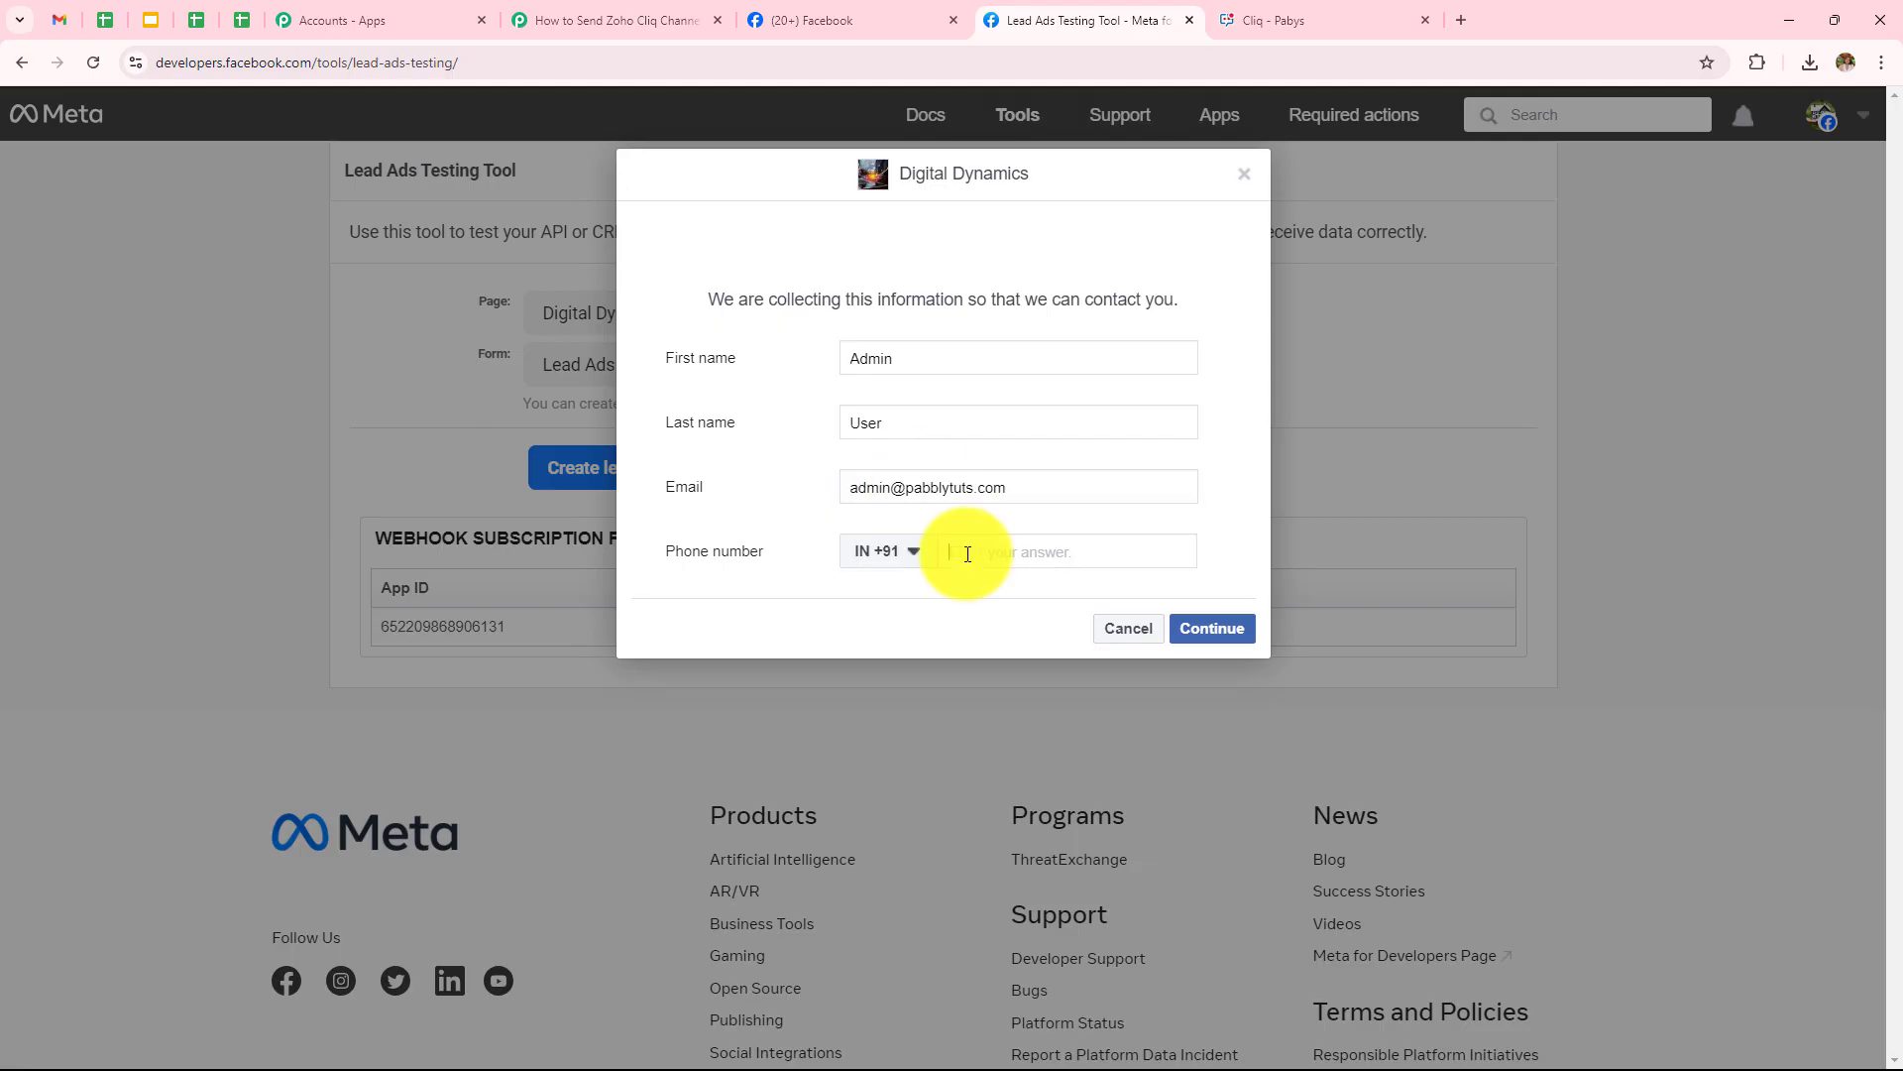
type("89898 98989")
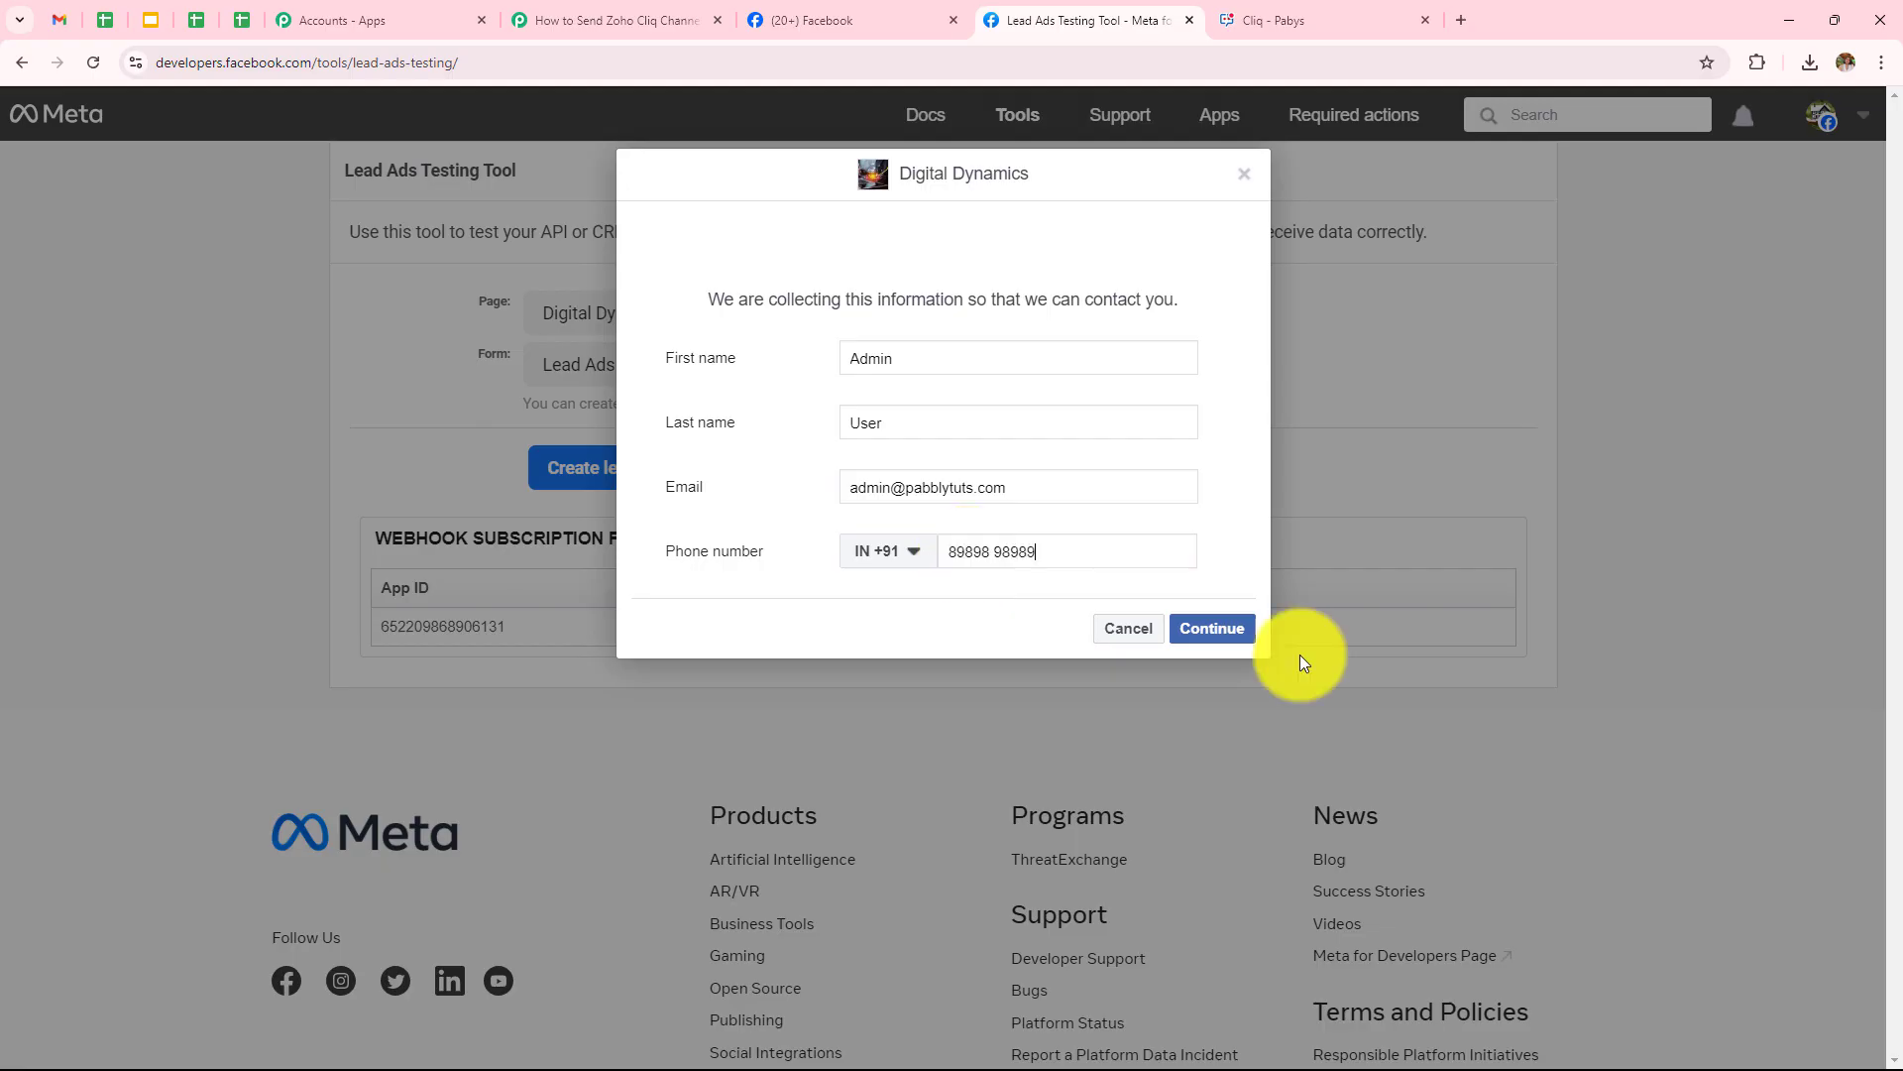
Continue past the terms page, submit the test lead, and return to the Pabbly workflow
left_click(1207, 634)
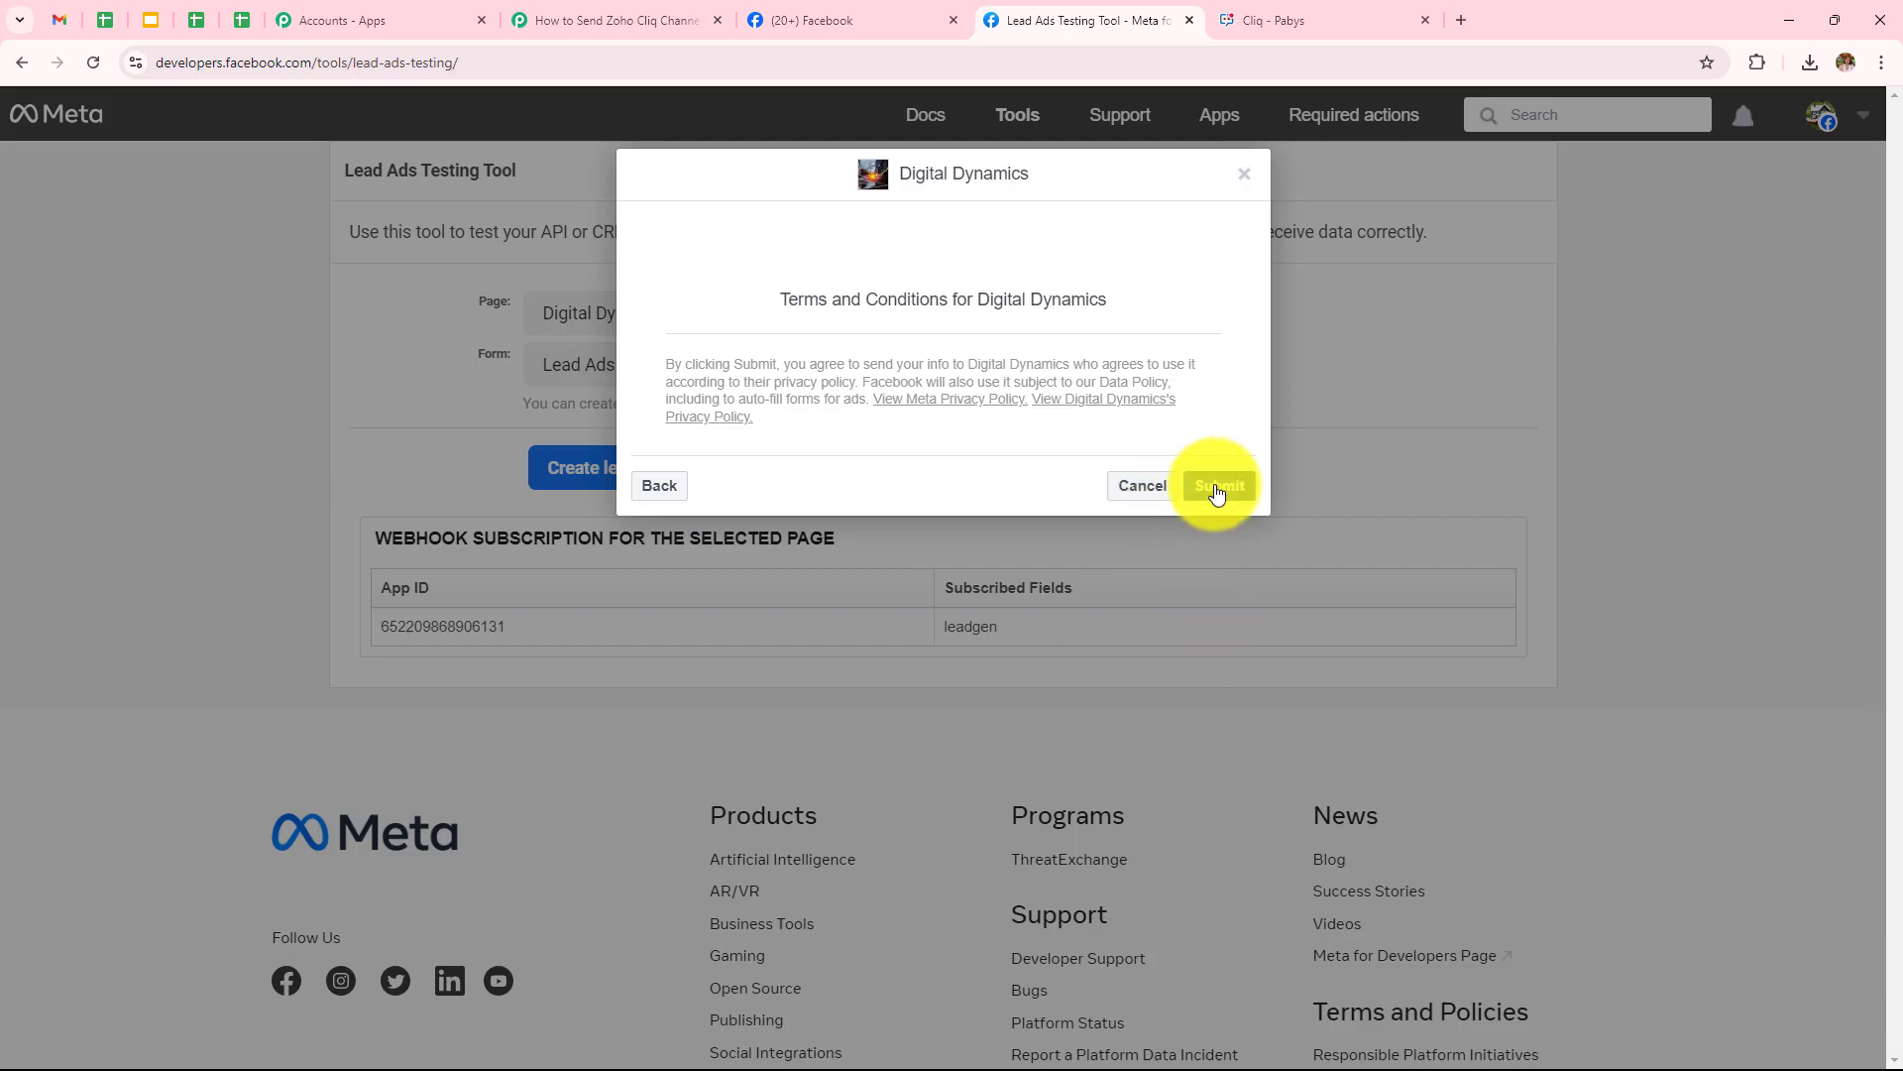
left_click(1218, 488)
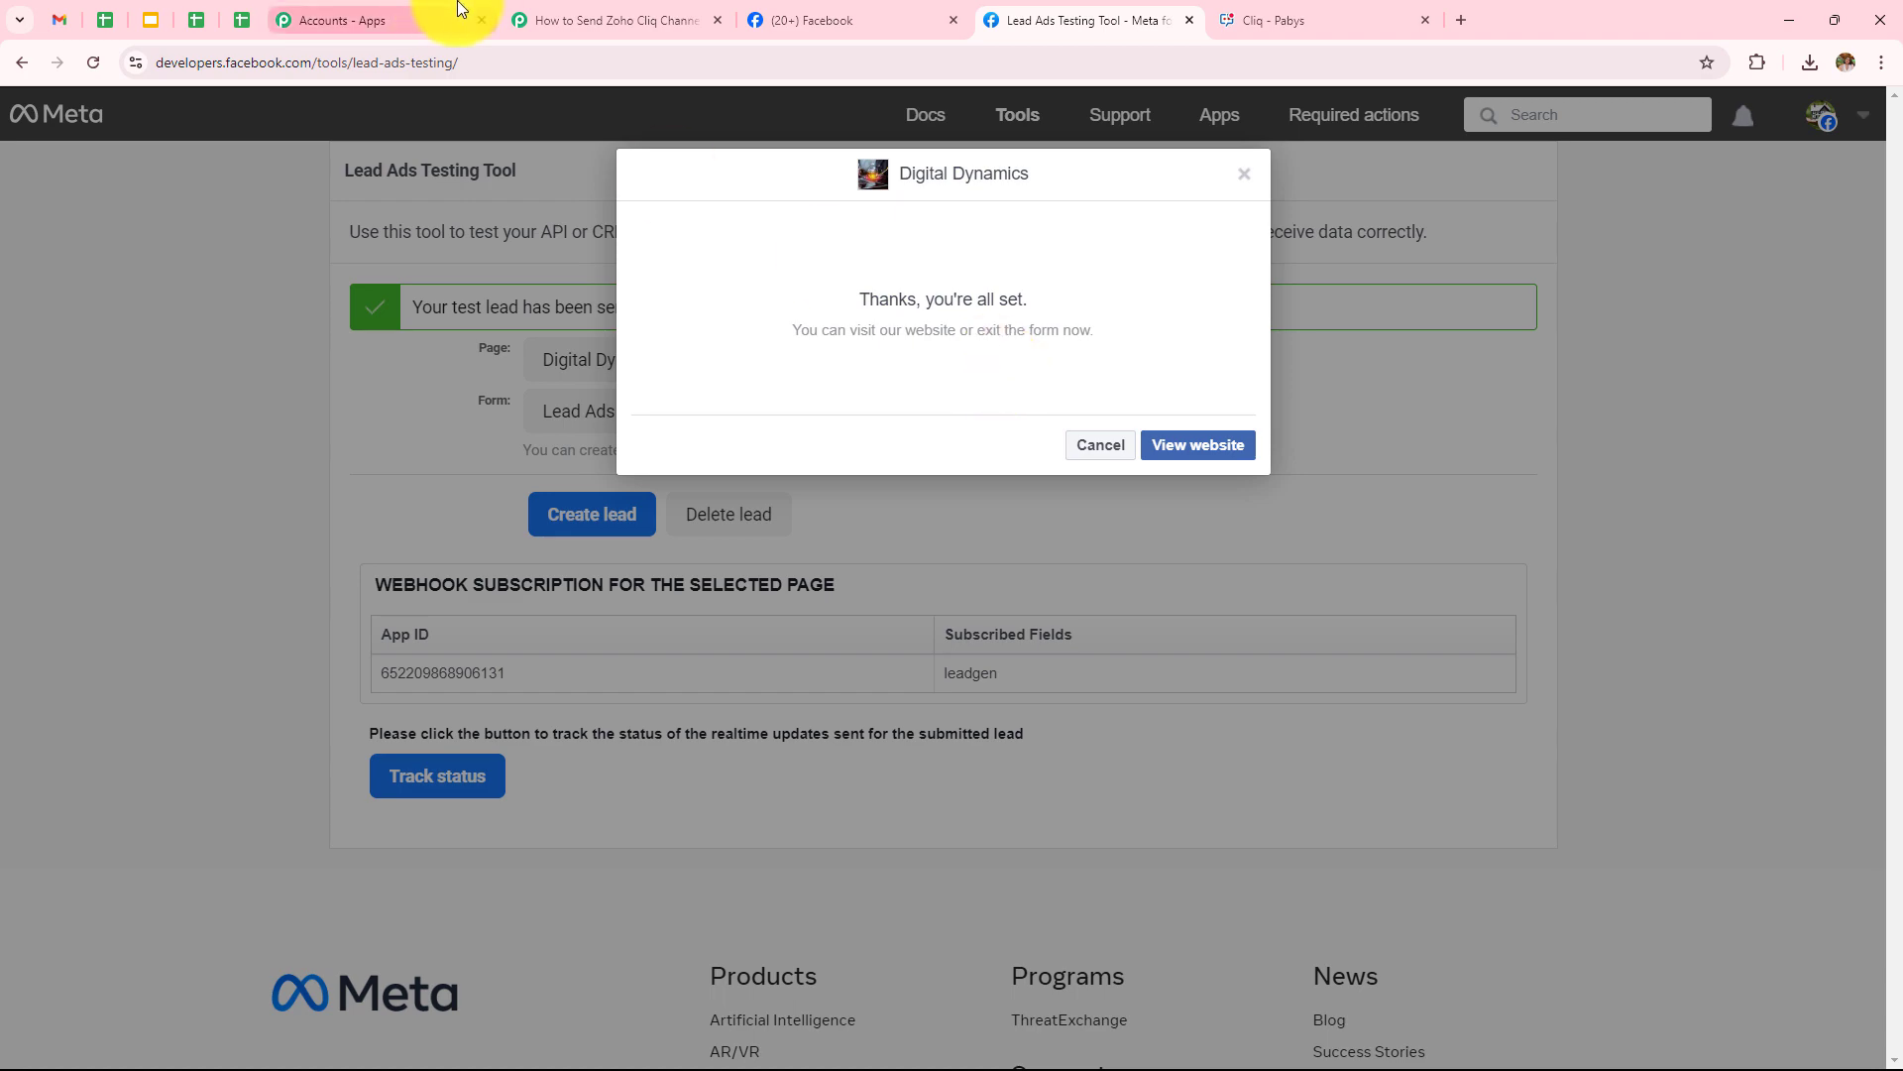
left_click(615, 20)
Scroll through the captured test lead's name, email, phone and form fields down to the next-application card
scroll(1169, 476, "down", 3)
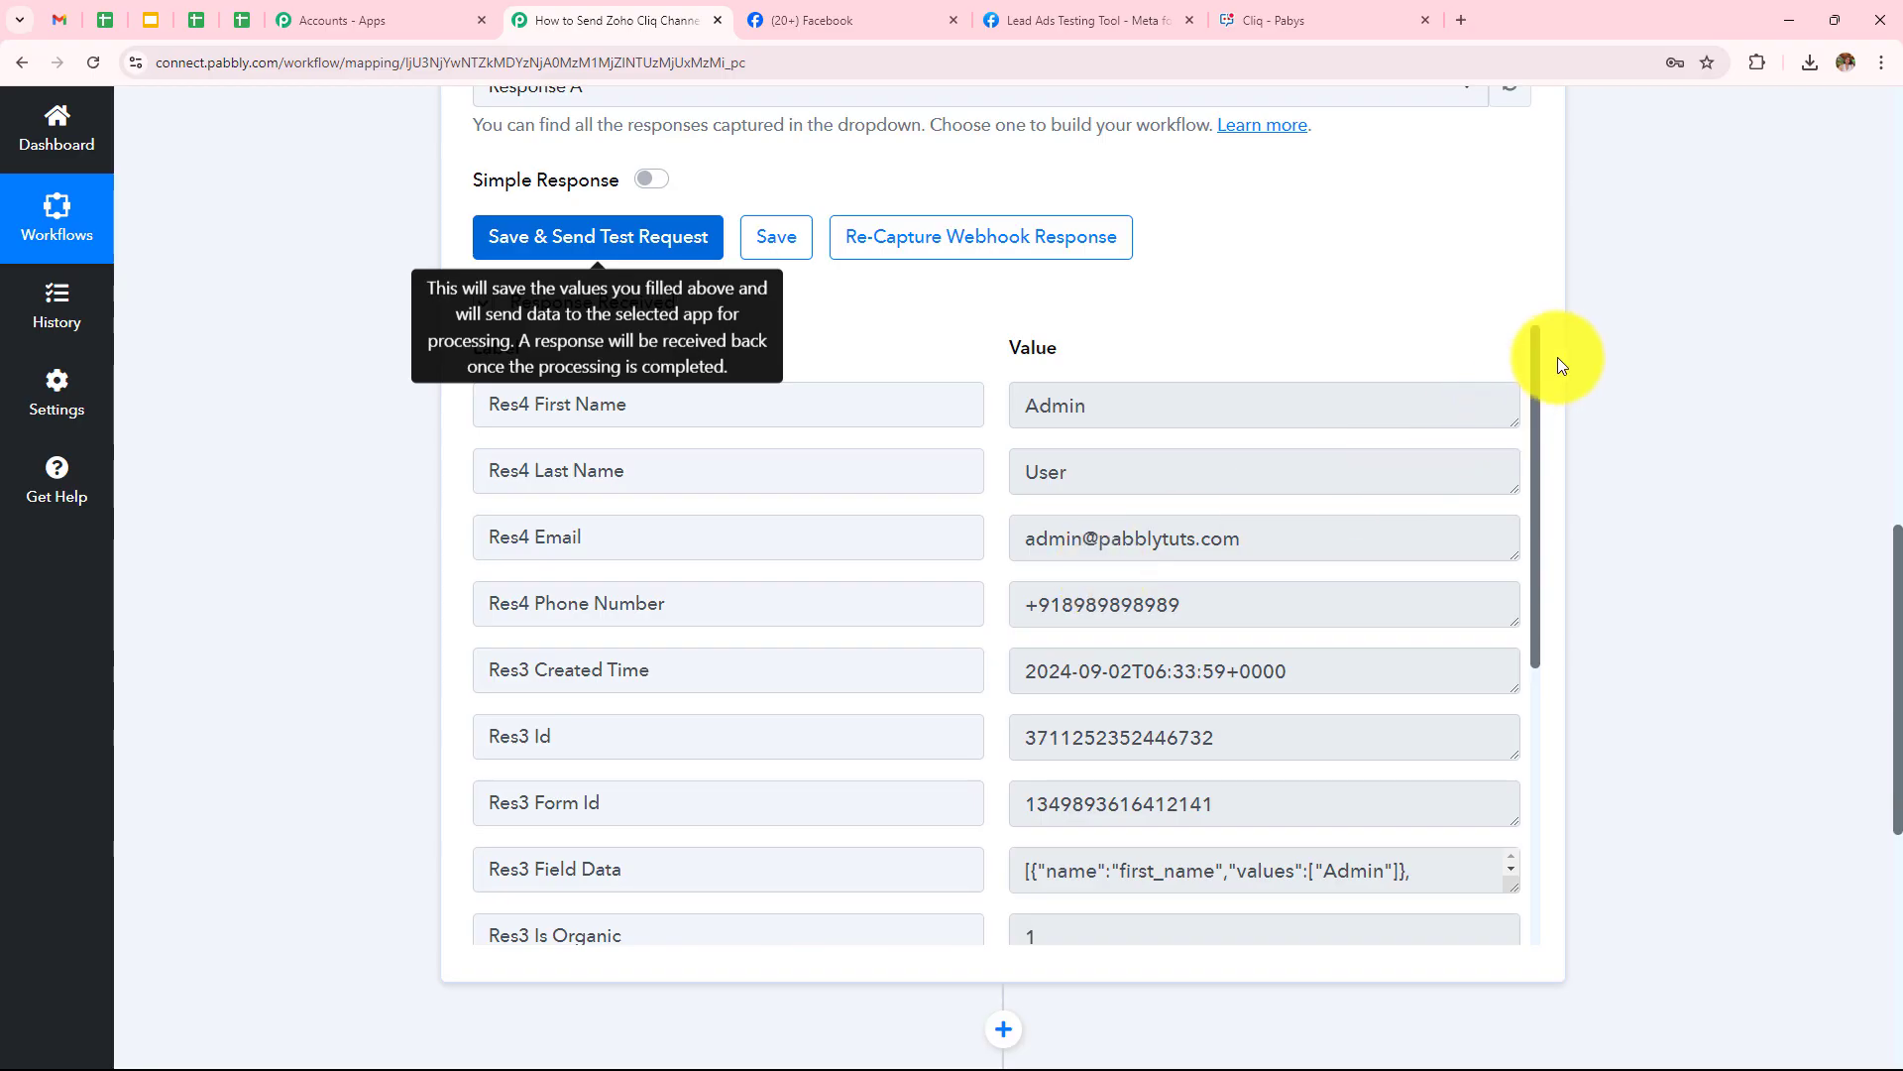
scroll(1557, 356, "up", 2)
scroll(1559, 365, "up", 10)
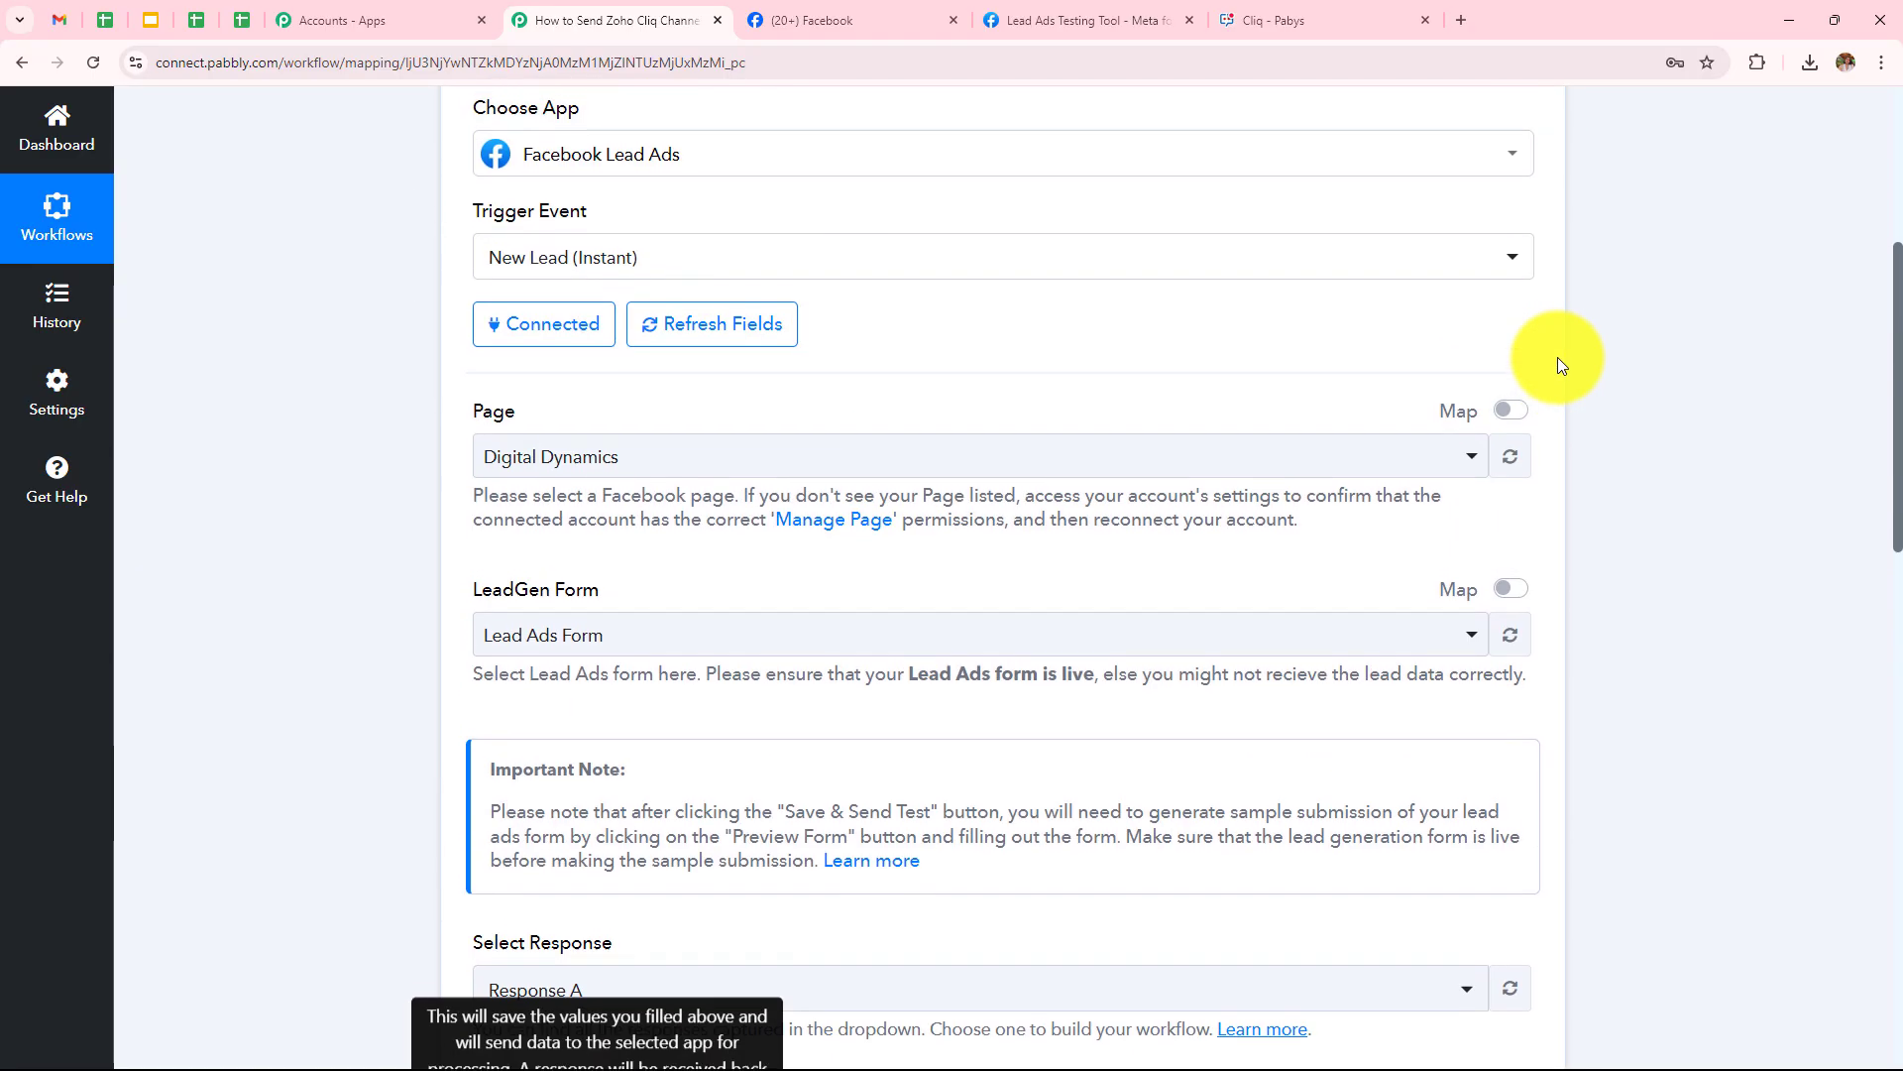
scroll(1645, 450, "down", 10)
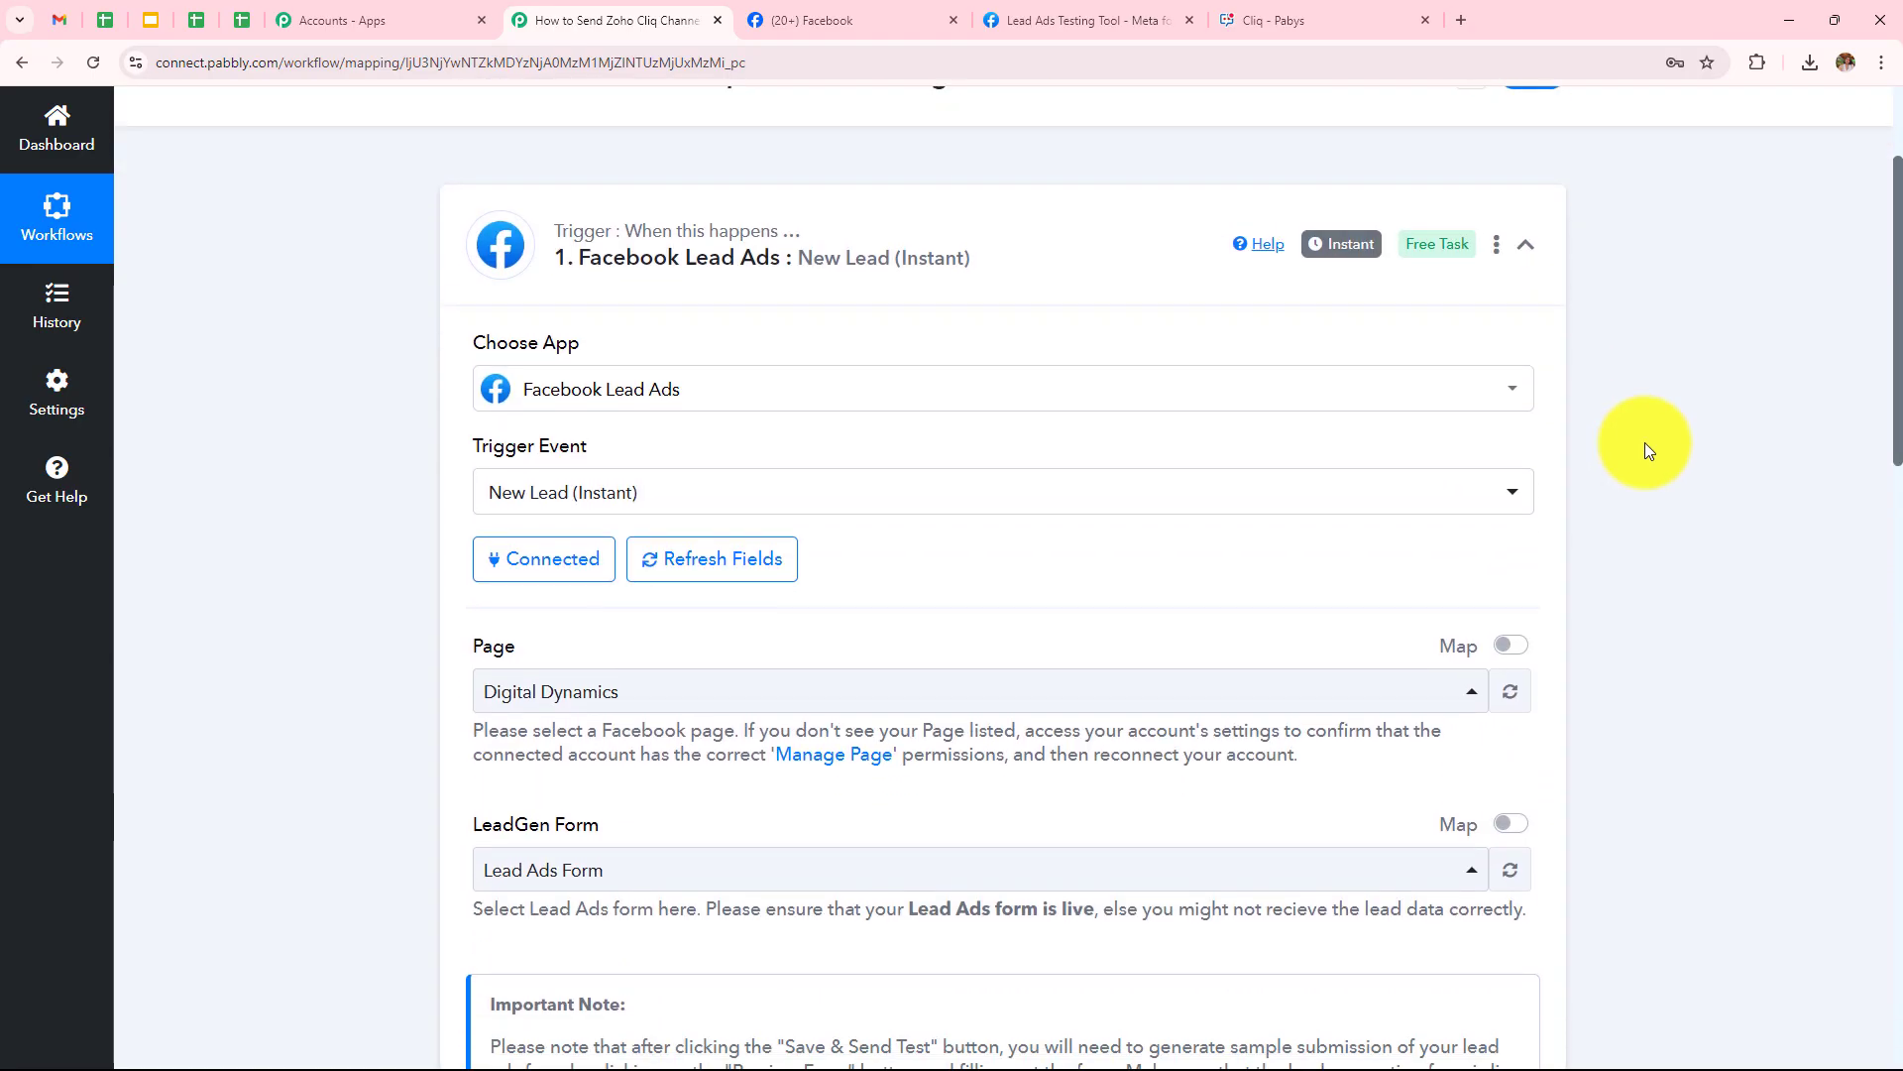
scroll(1644, 442, "down", 6)
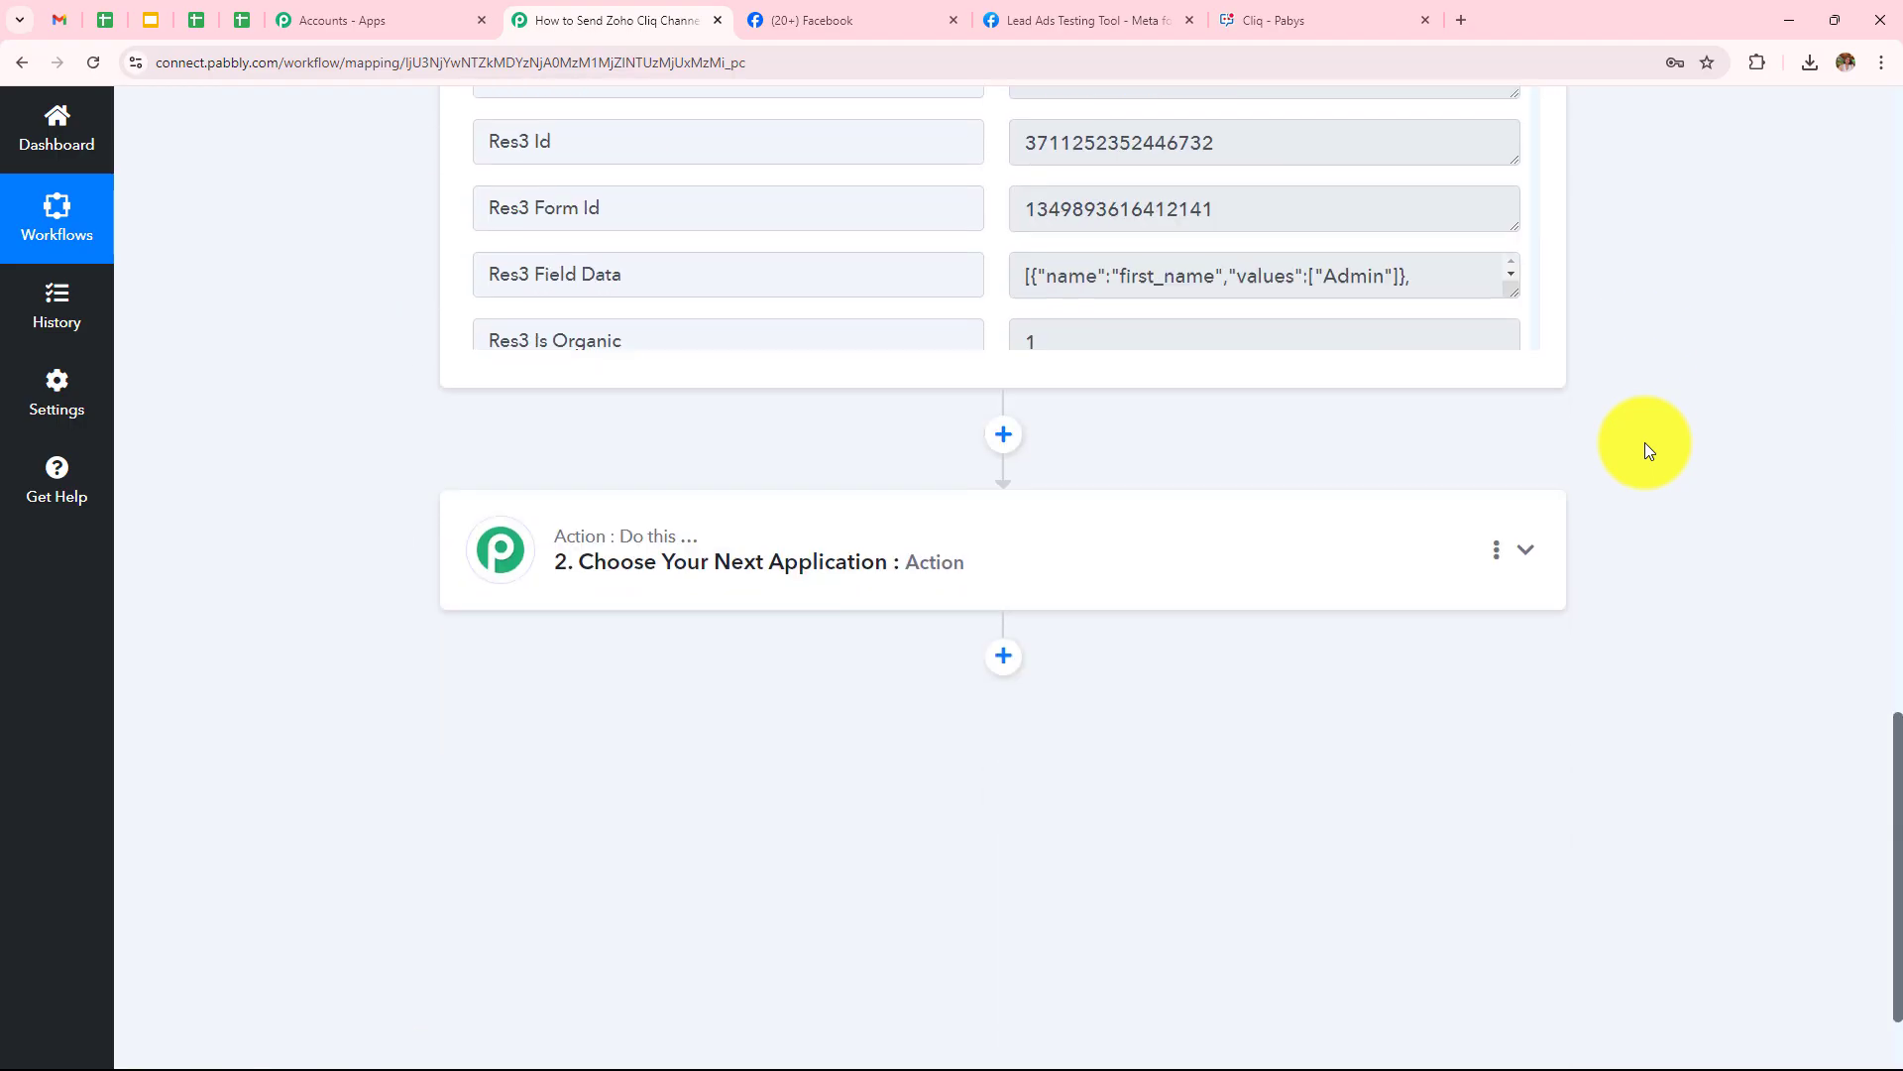
Set the action to Zoho Cliq with the Send Message to Channel event and start connecting an account
left_click(902, 581)
left_click(715, 526)
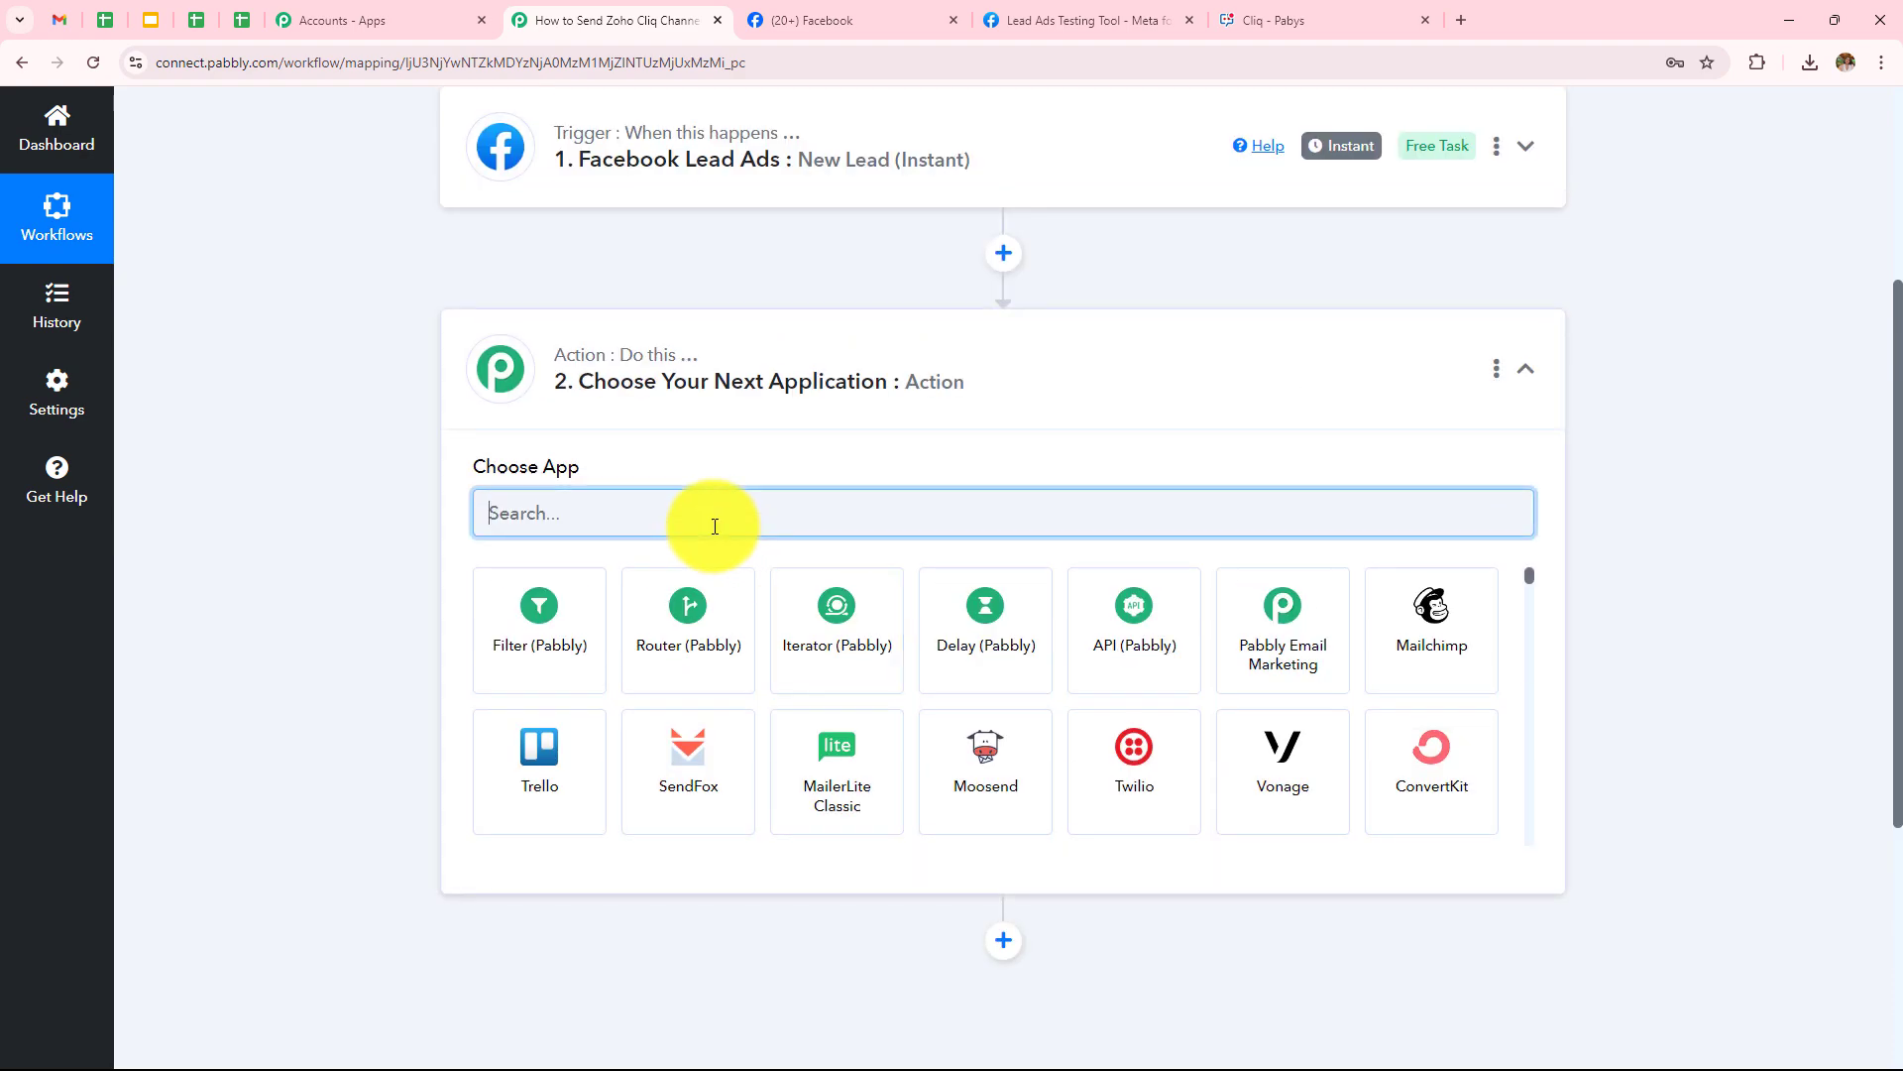
type("Zoho Cli")
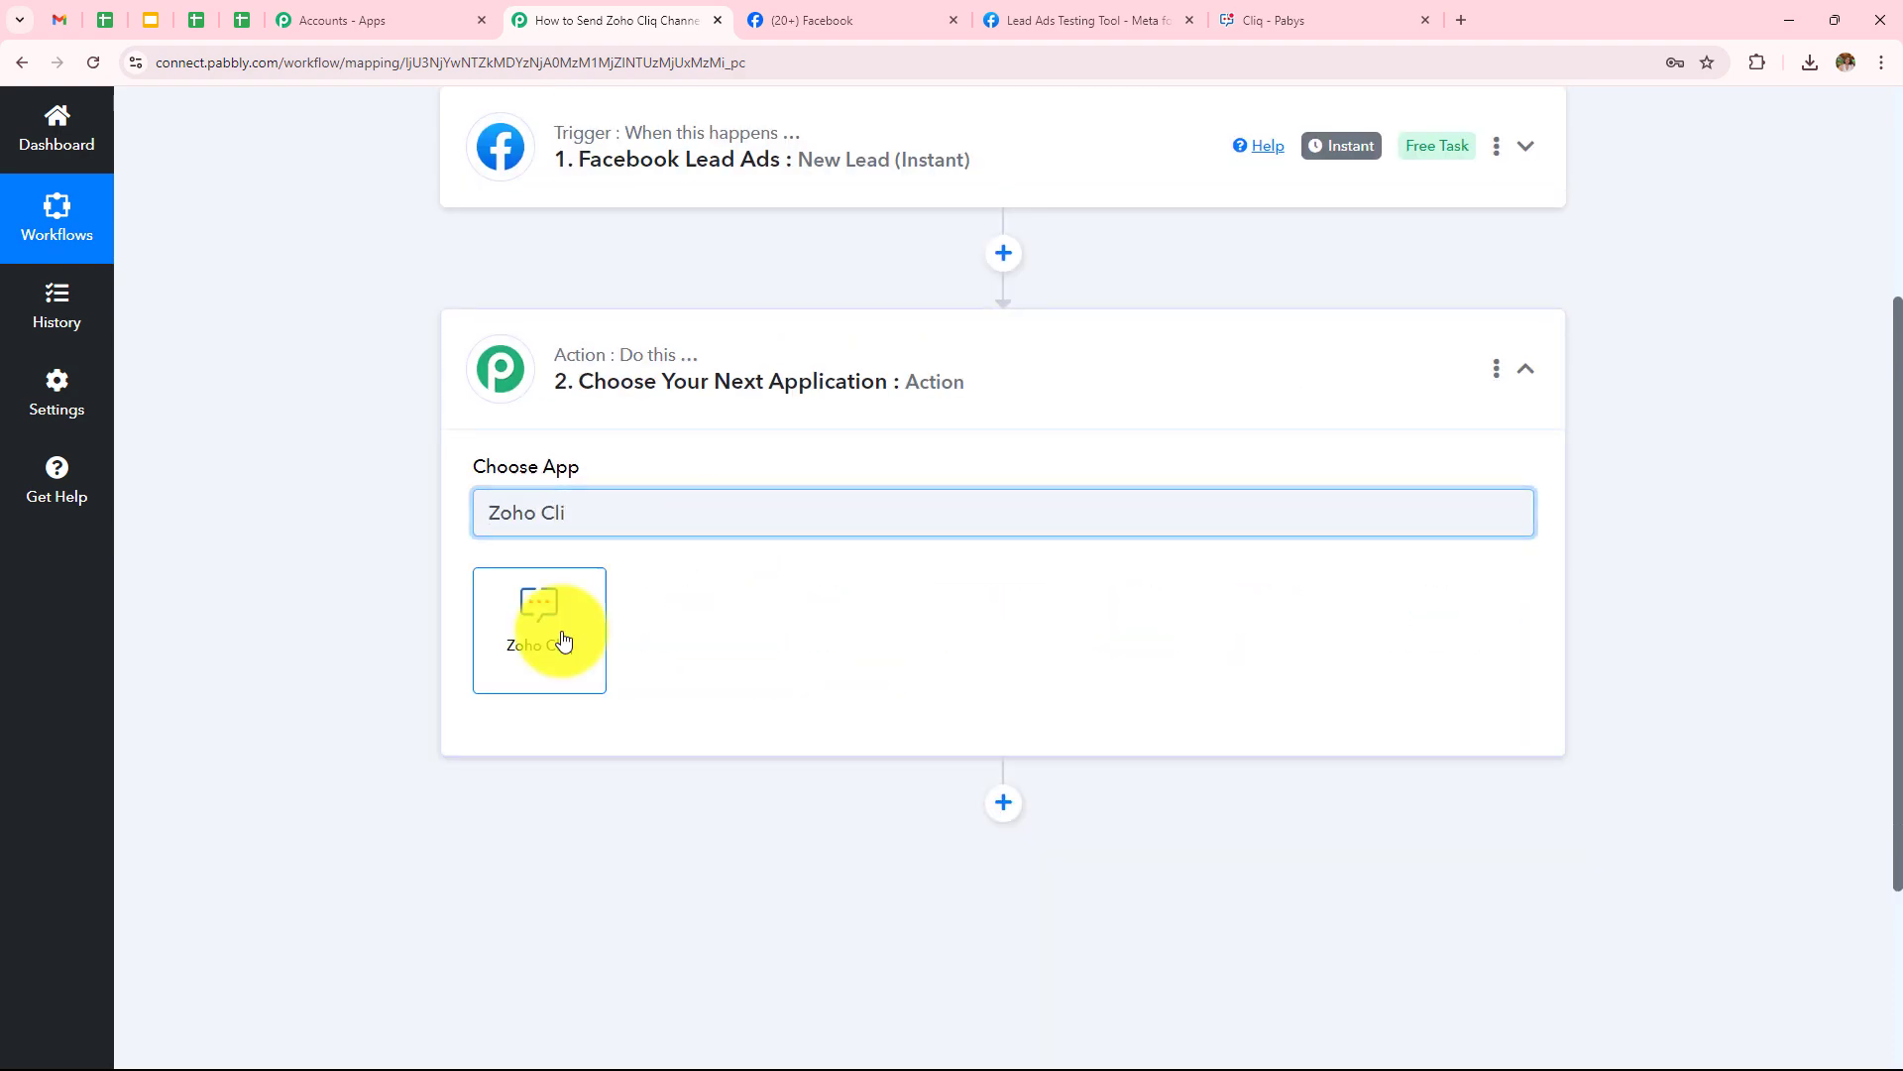
left_click(562, 640)
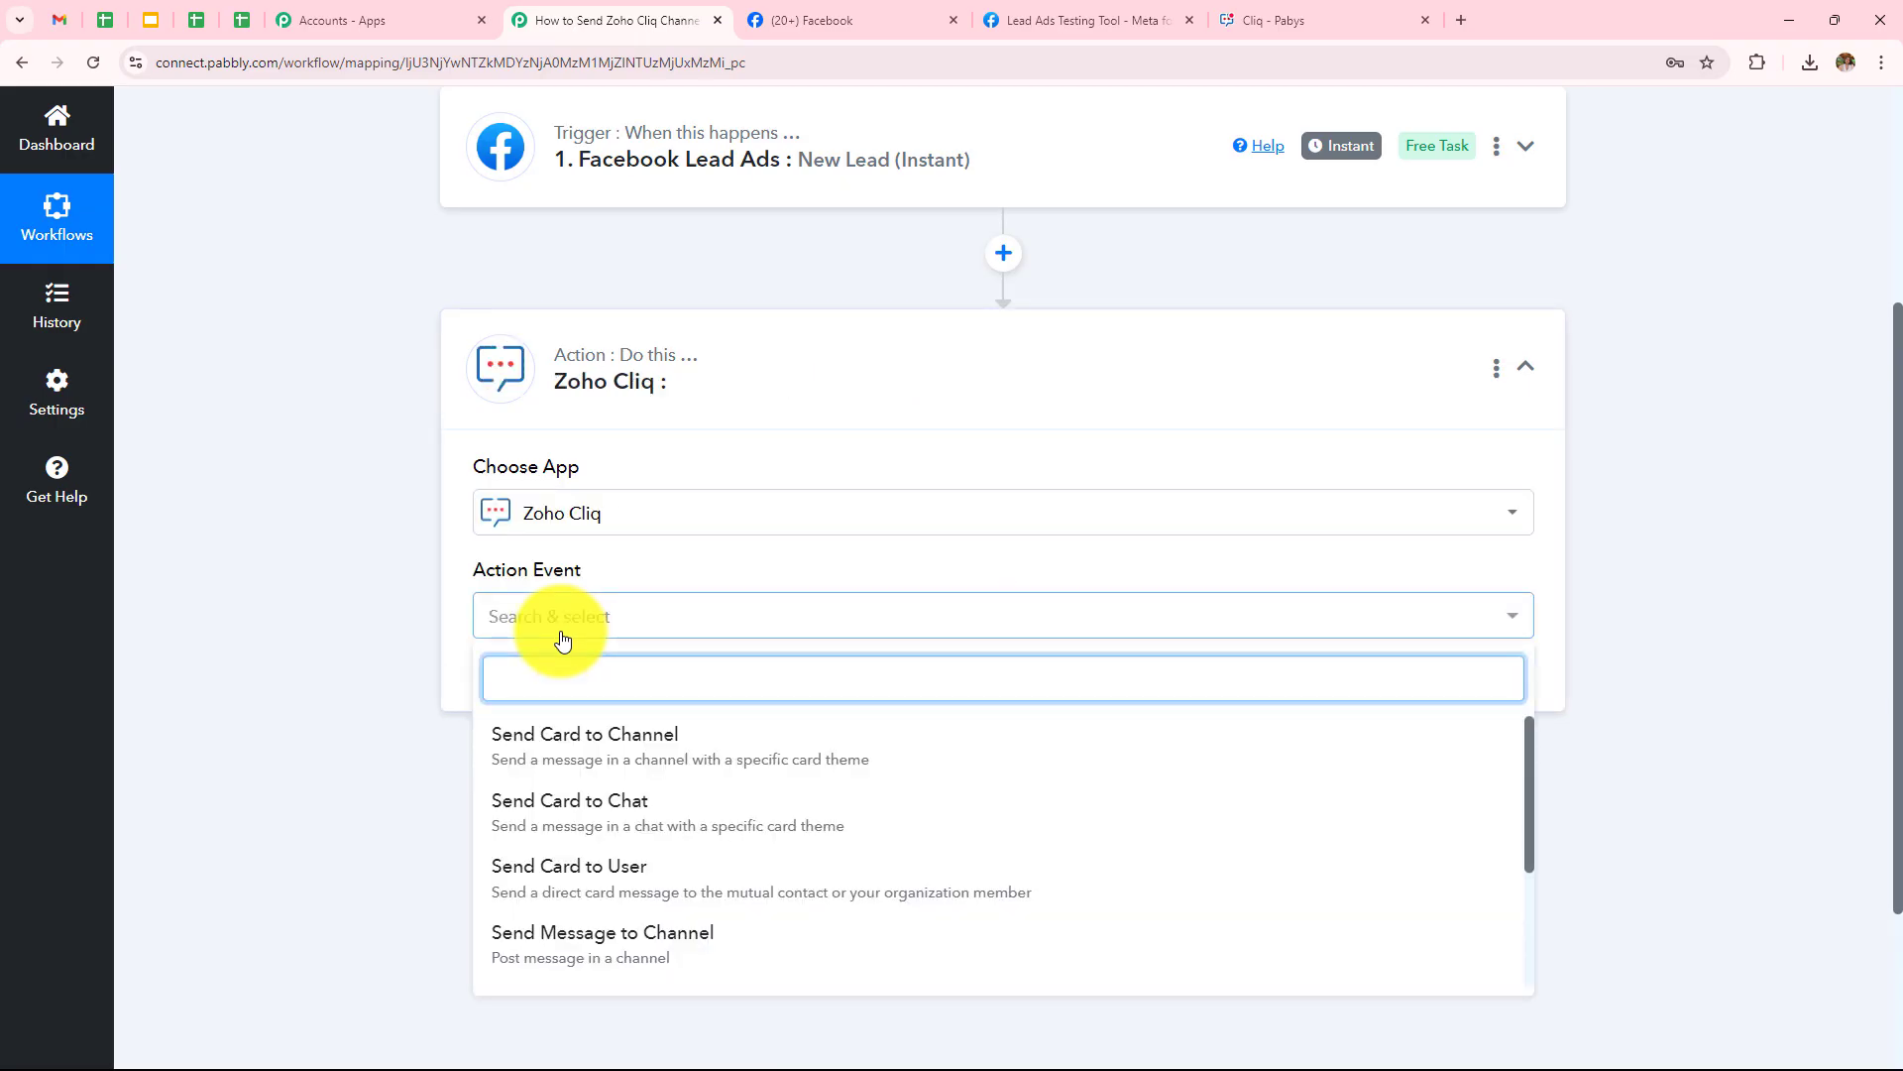
left_click(671, 954)
left_click(517, 702)
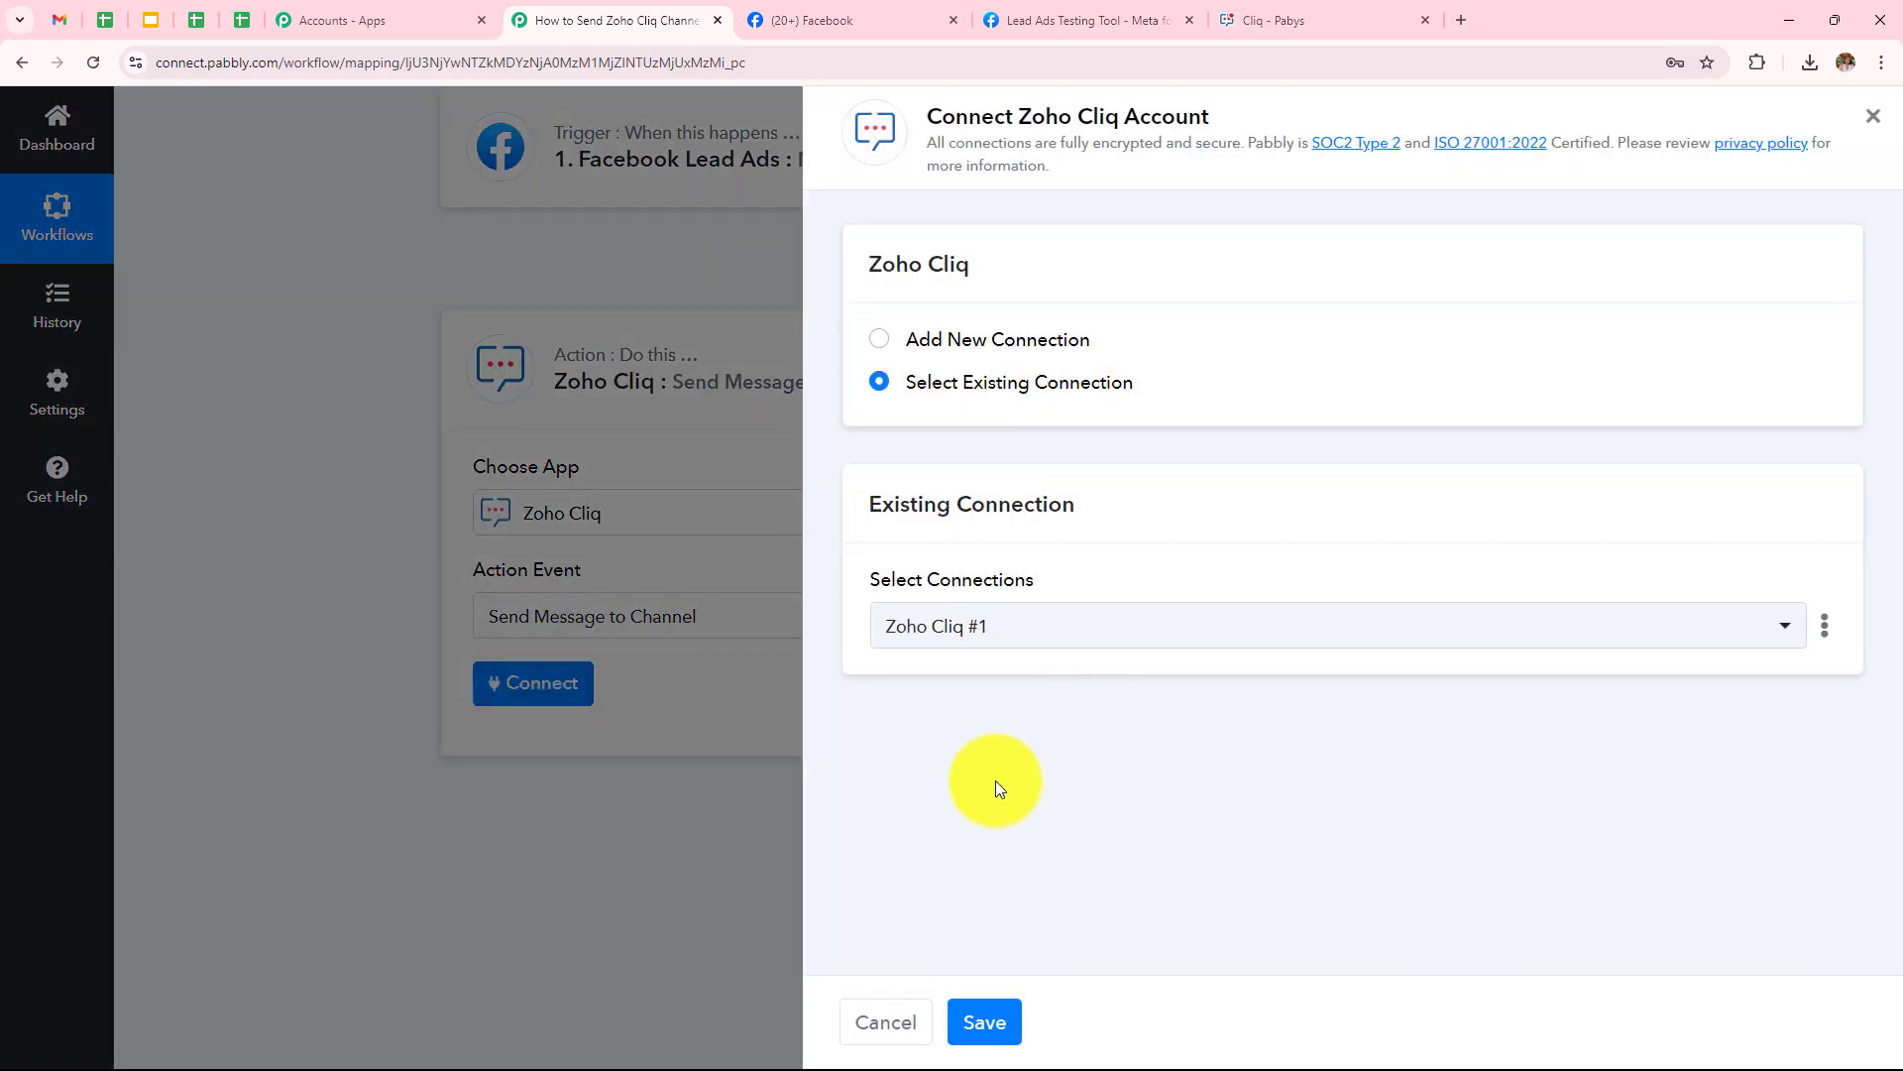
Add a new Zoho Cliq connection and paste the Cliq page's web address as the domain
left_click(877, 340)
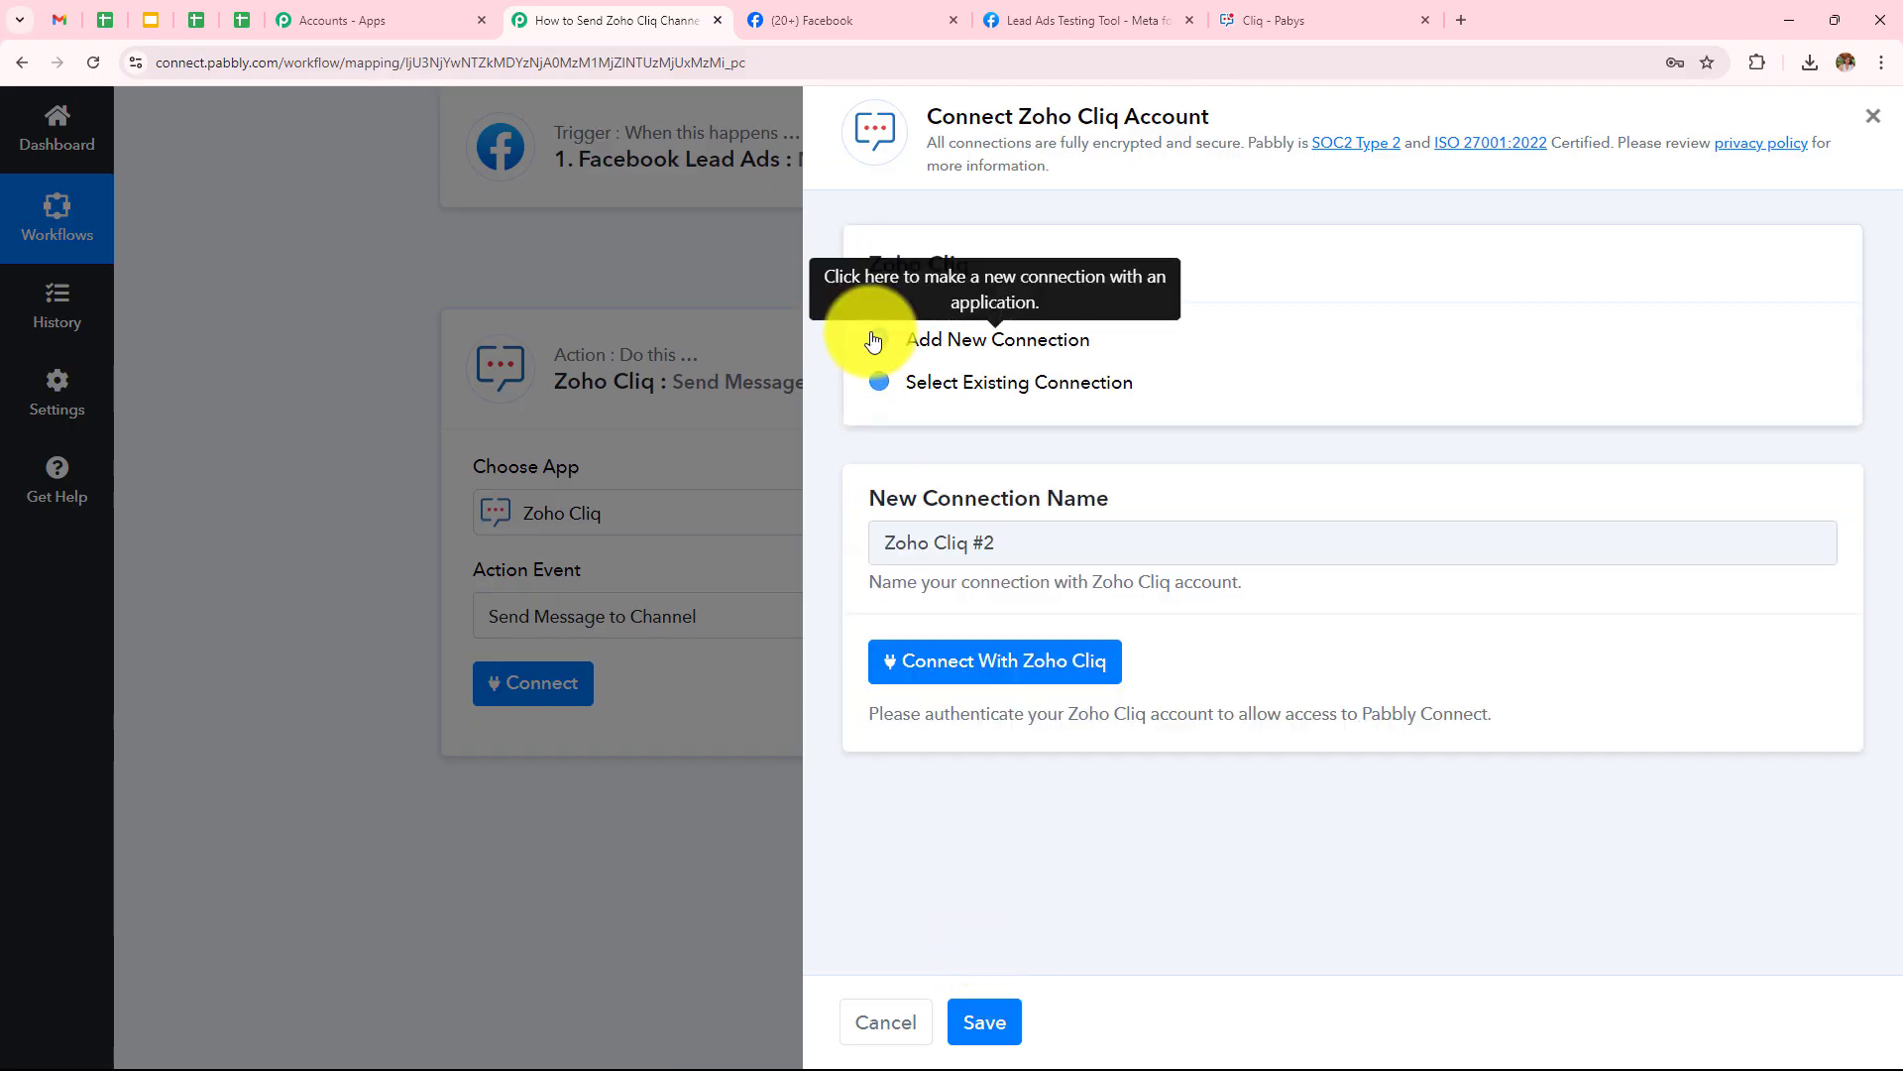
left_click(1011, 673)
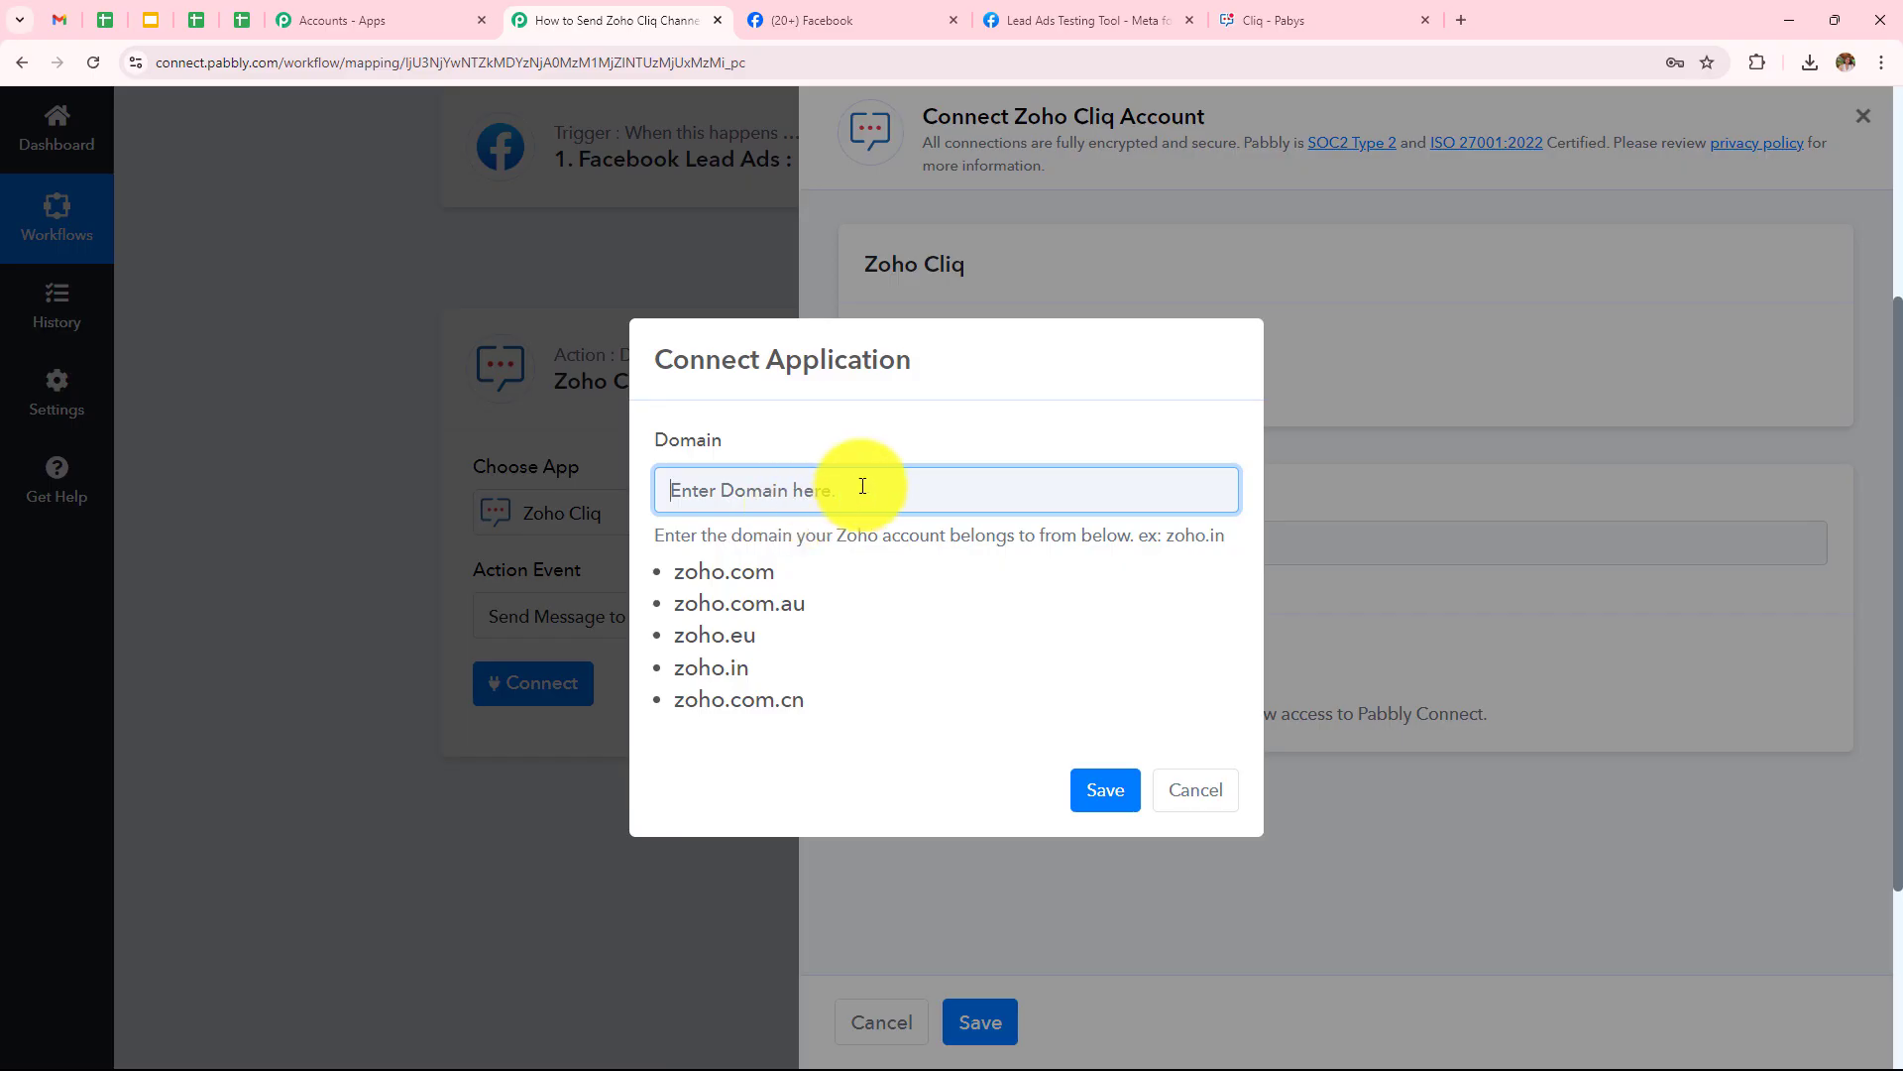
left_click(1294, 17)
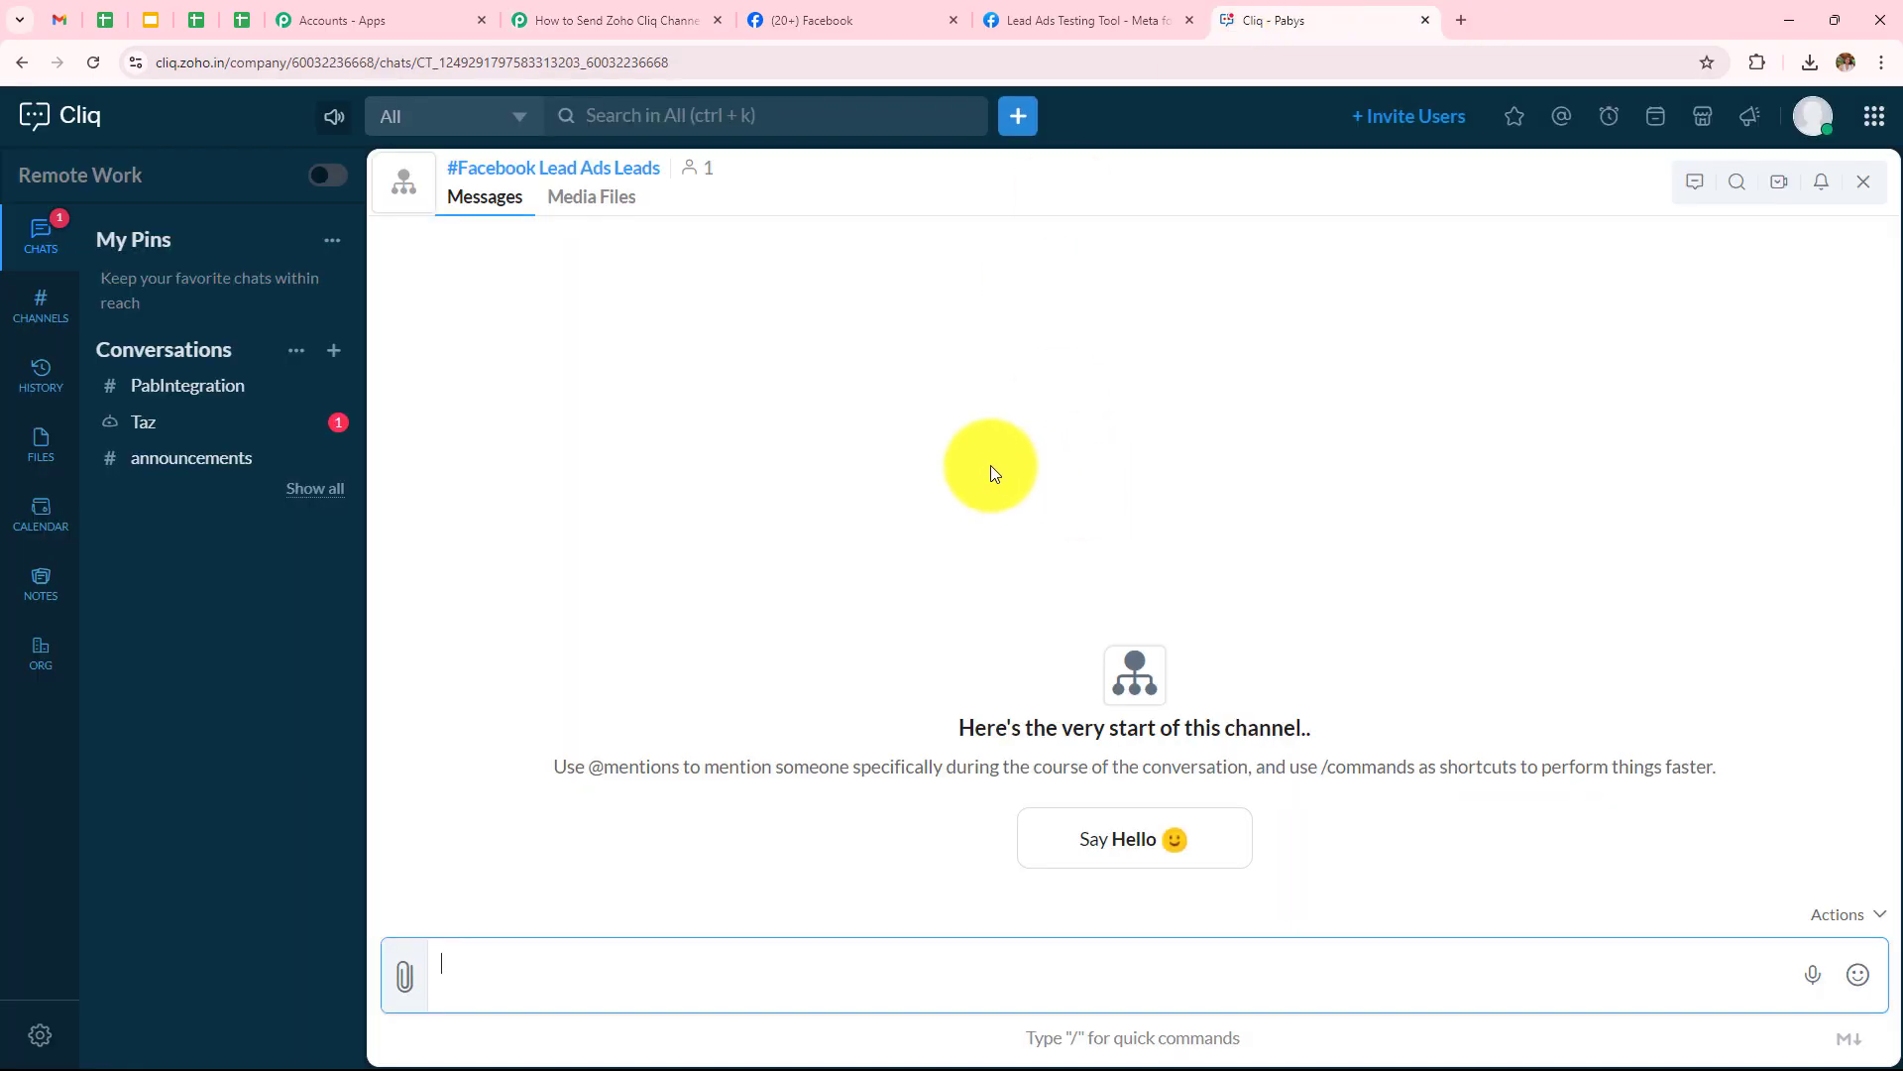
left_click(163, 63)
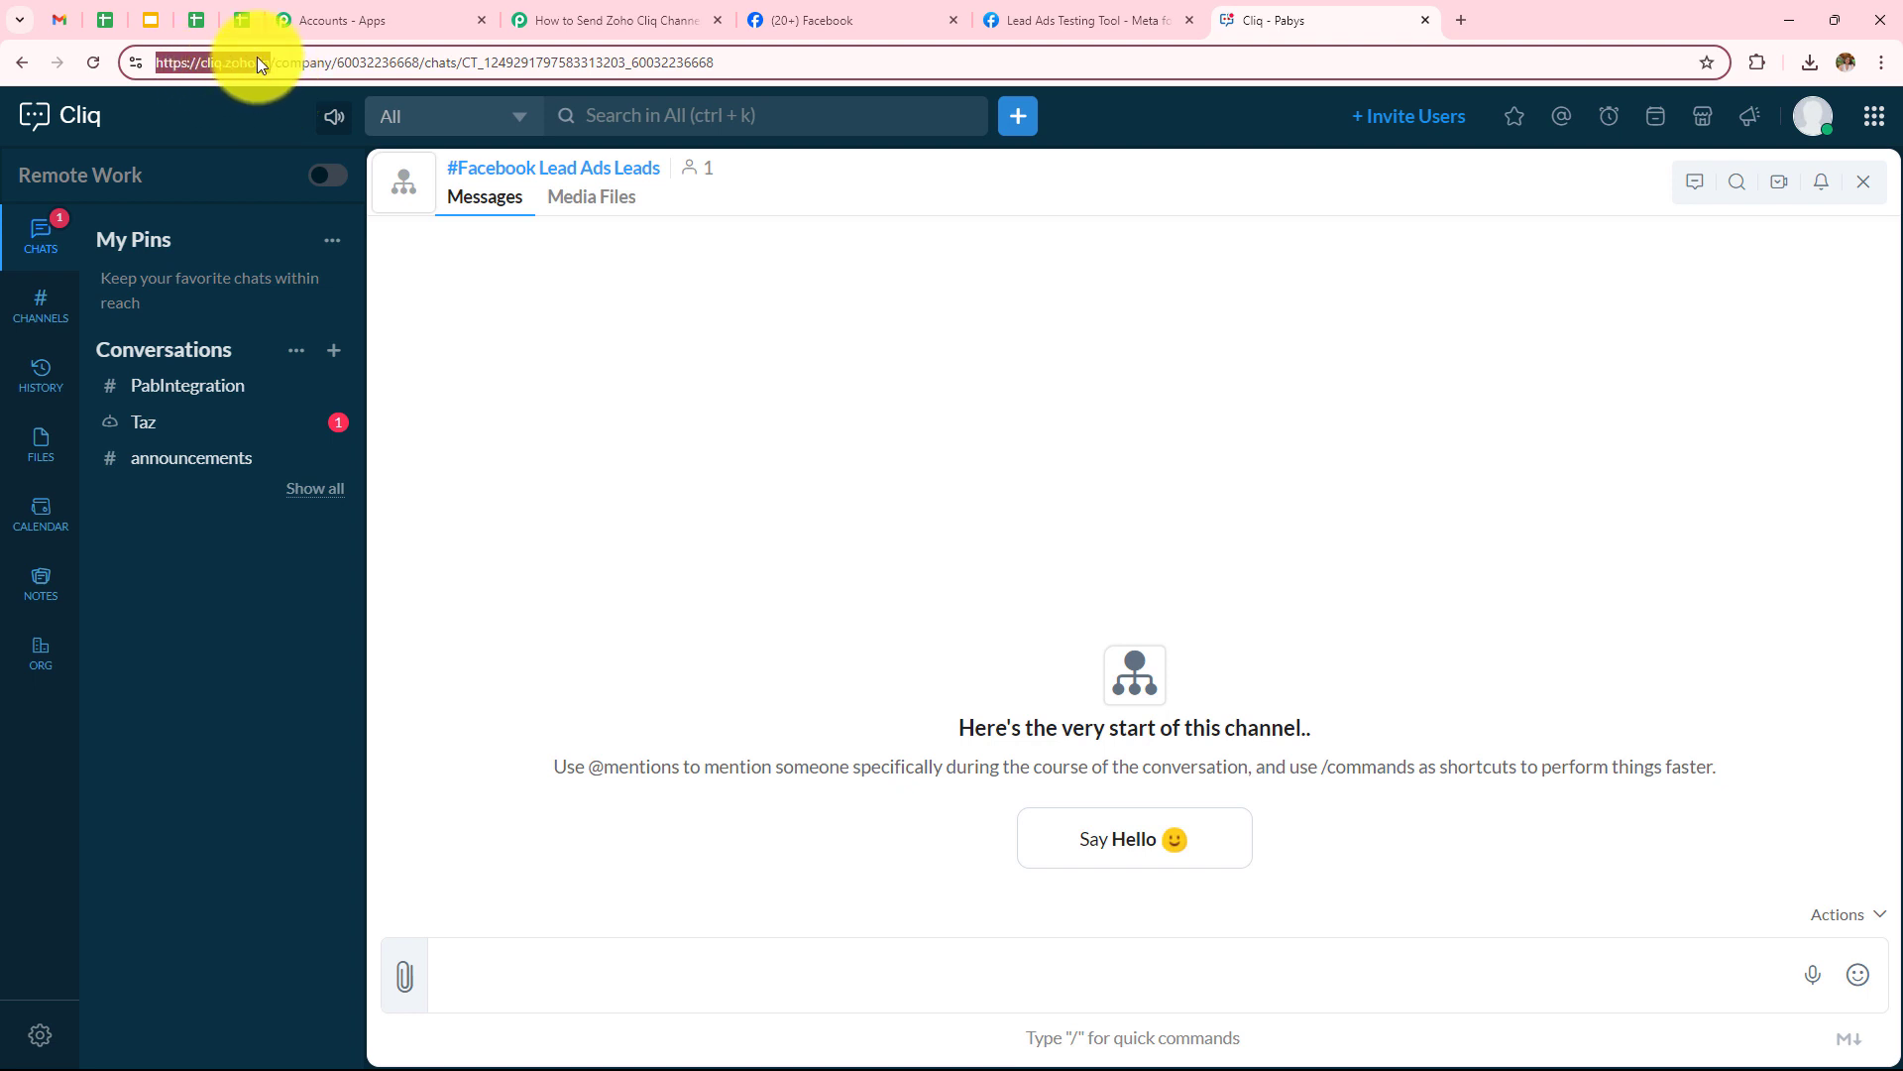
left_click(624, 20)
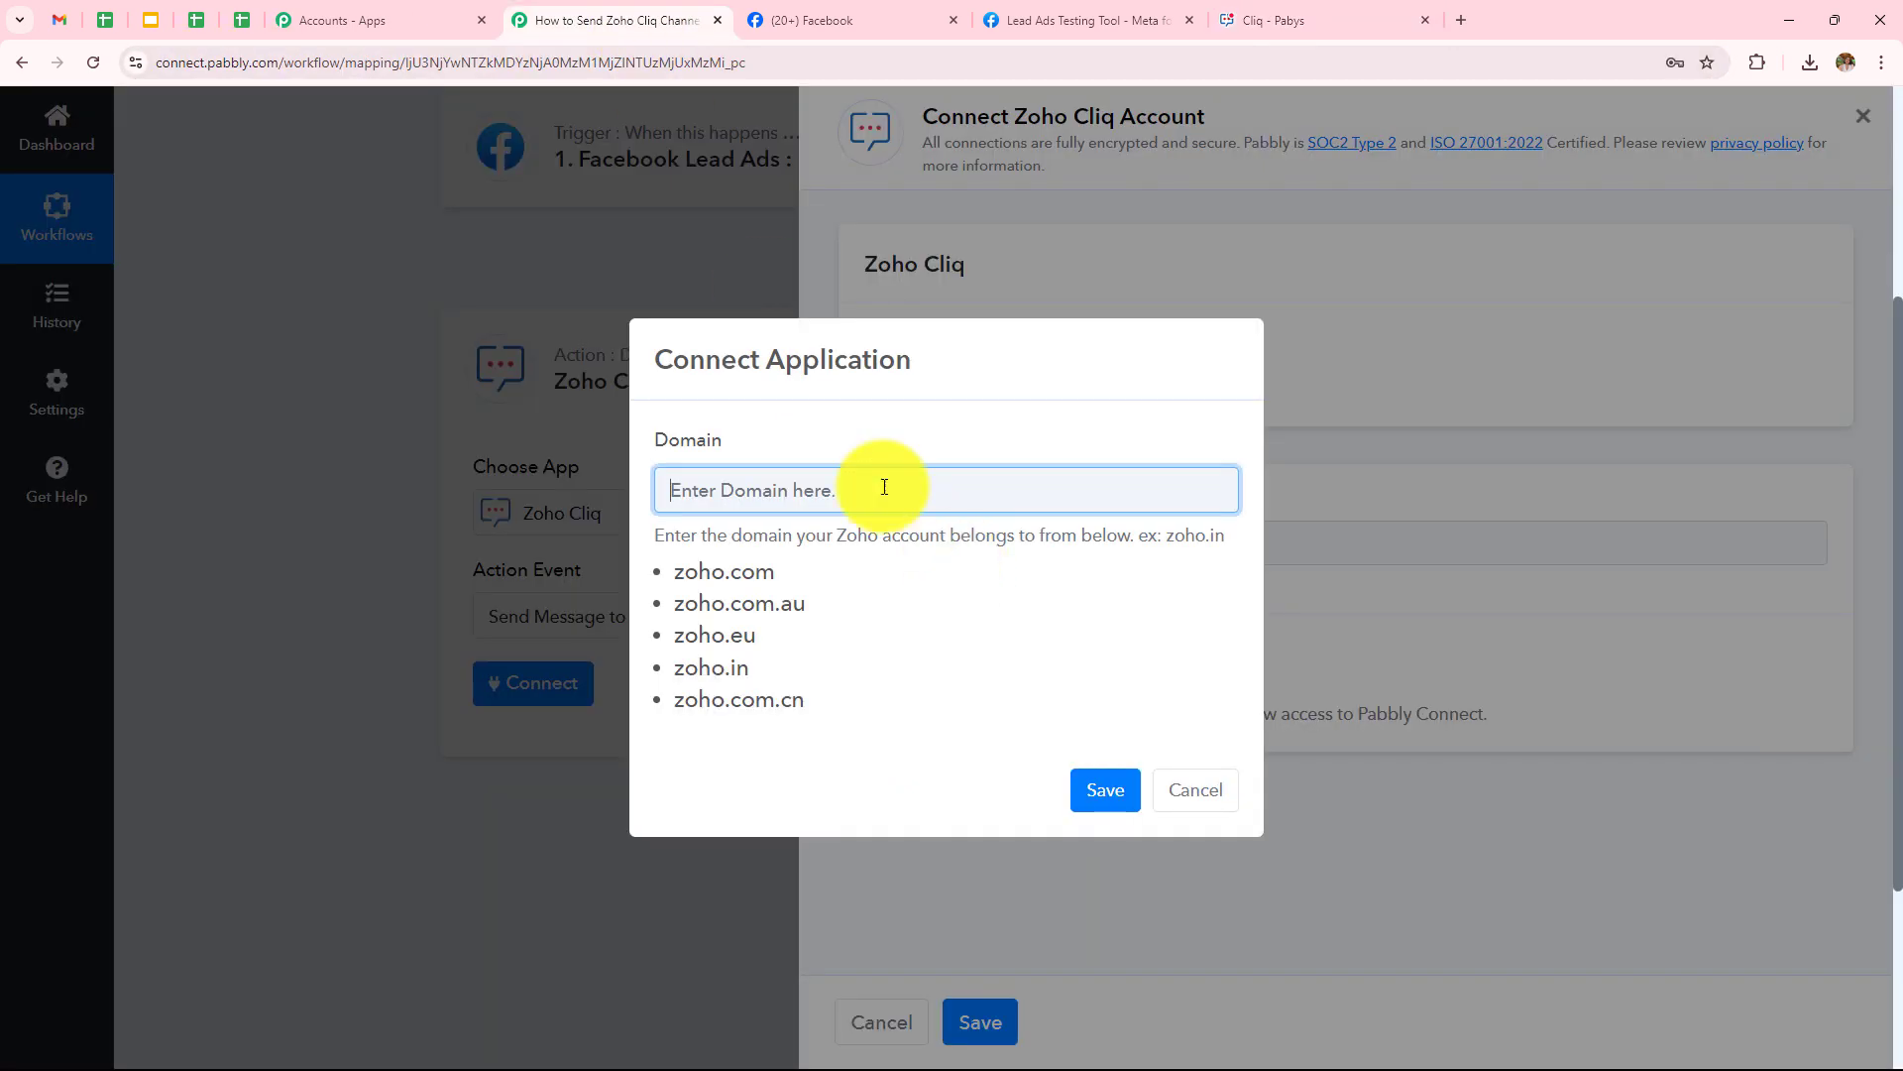
type("https://cliq.zoho.in/")
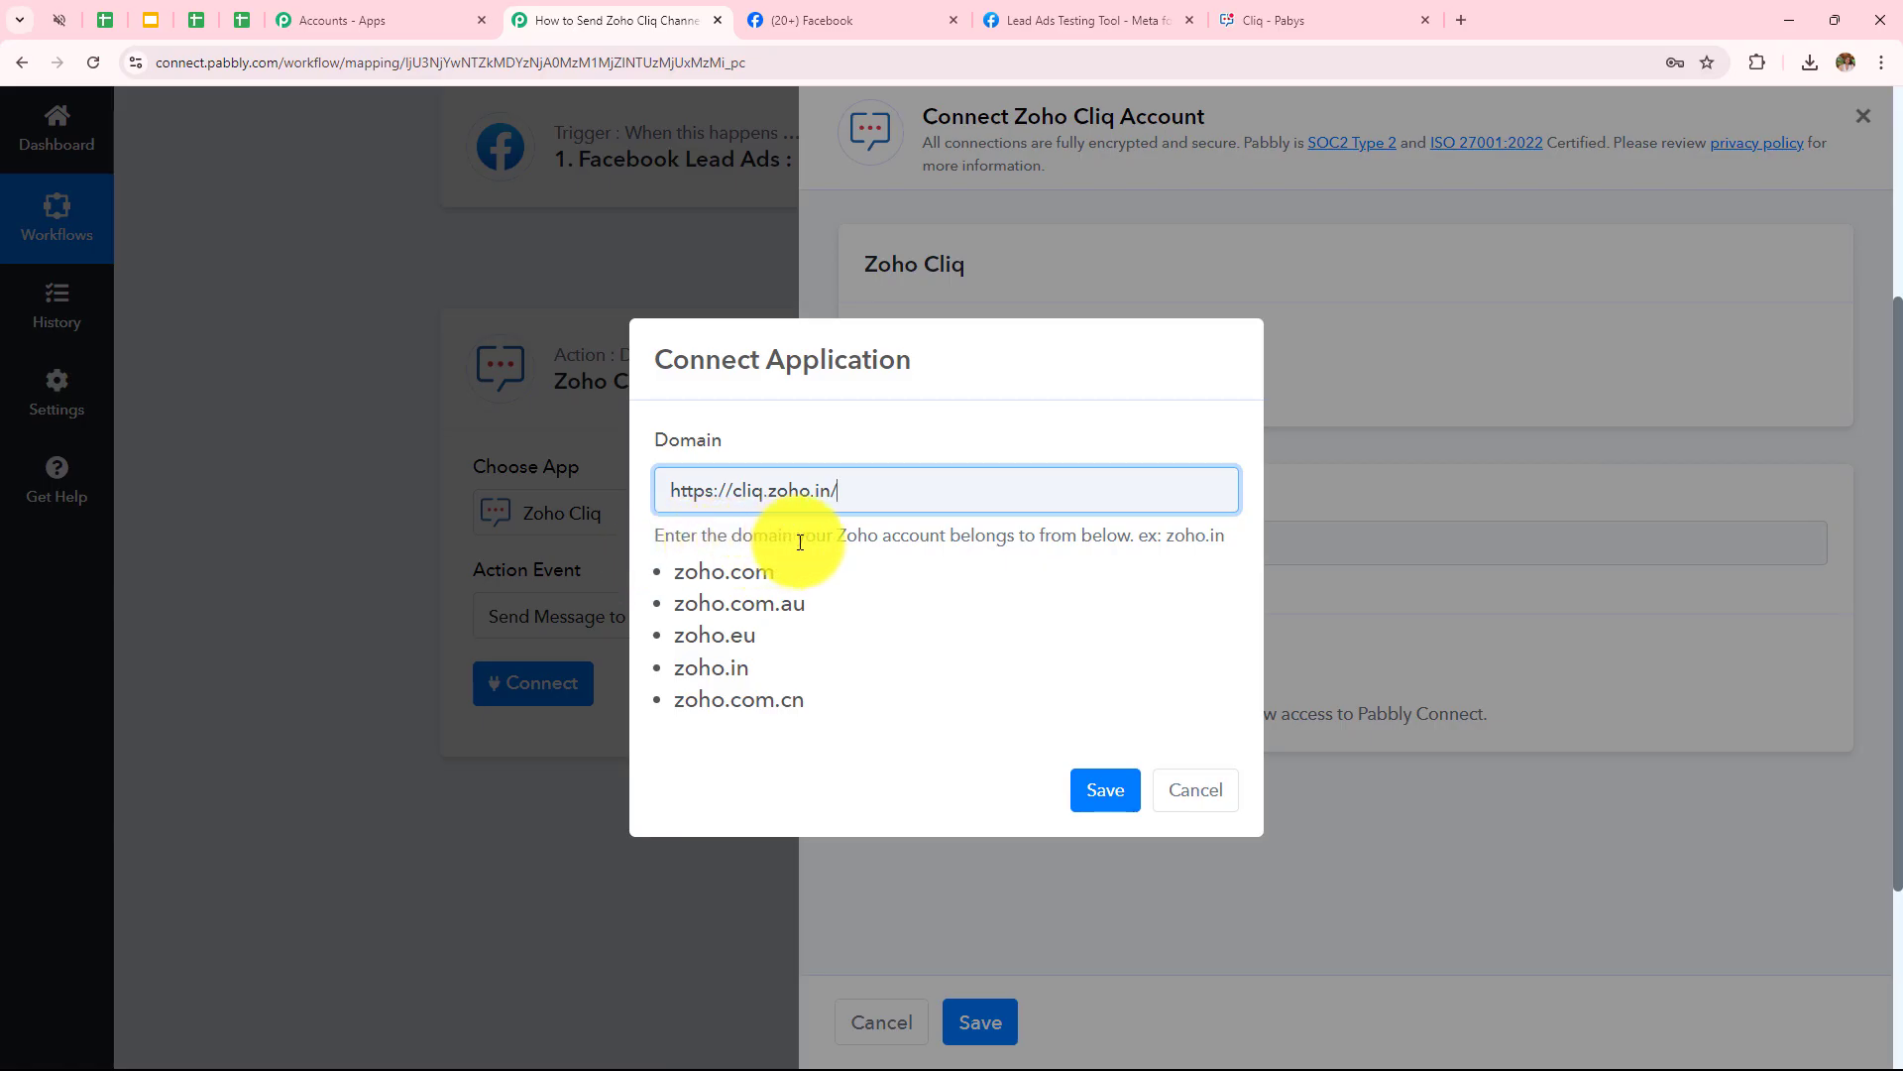
Trim the domain to zoho.in, save it, and authorize Pabbly Connect's access to Zoho Cliq
double_click(1189, 536)
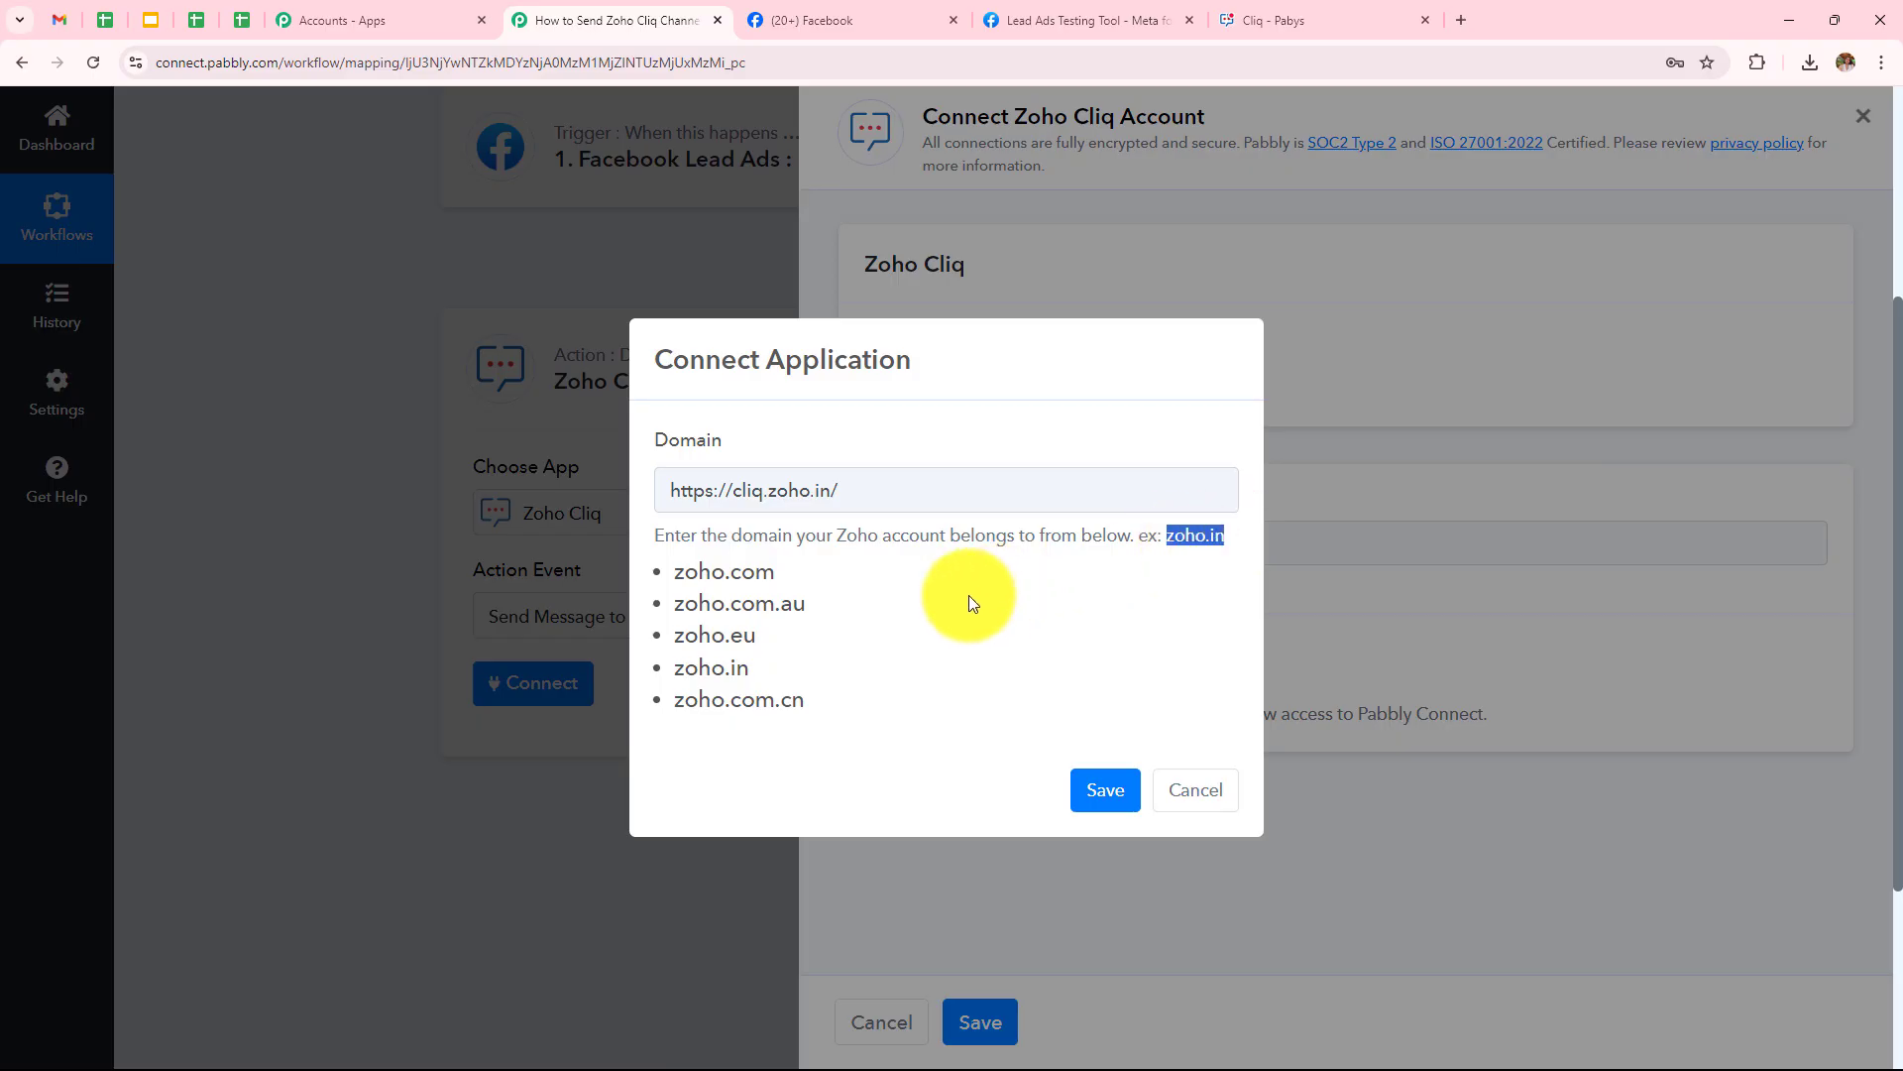
left_click(946, 644)
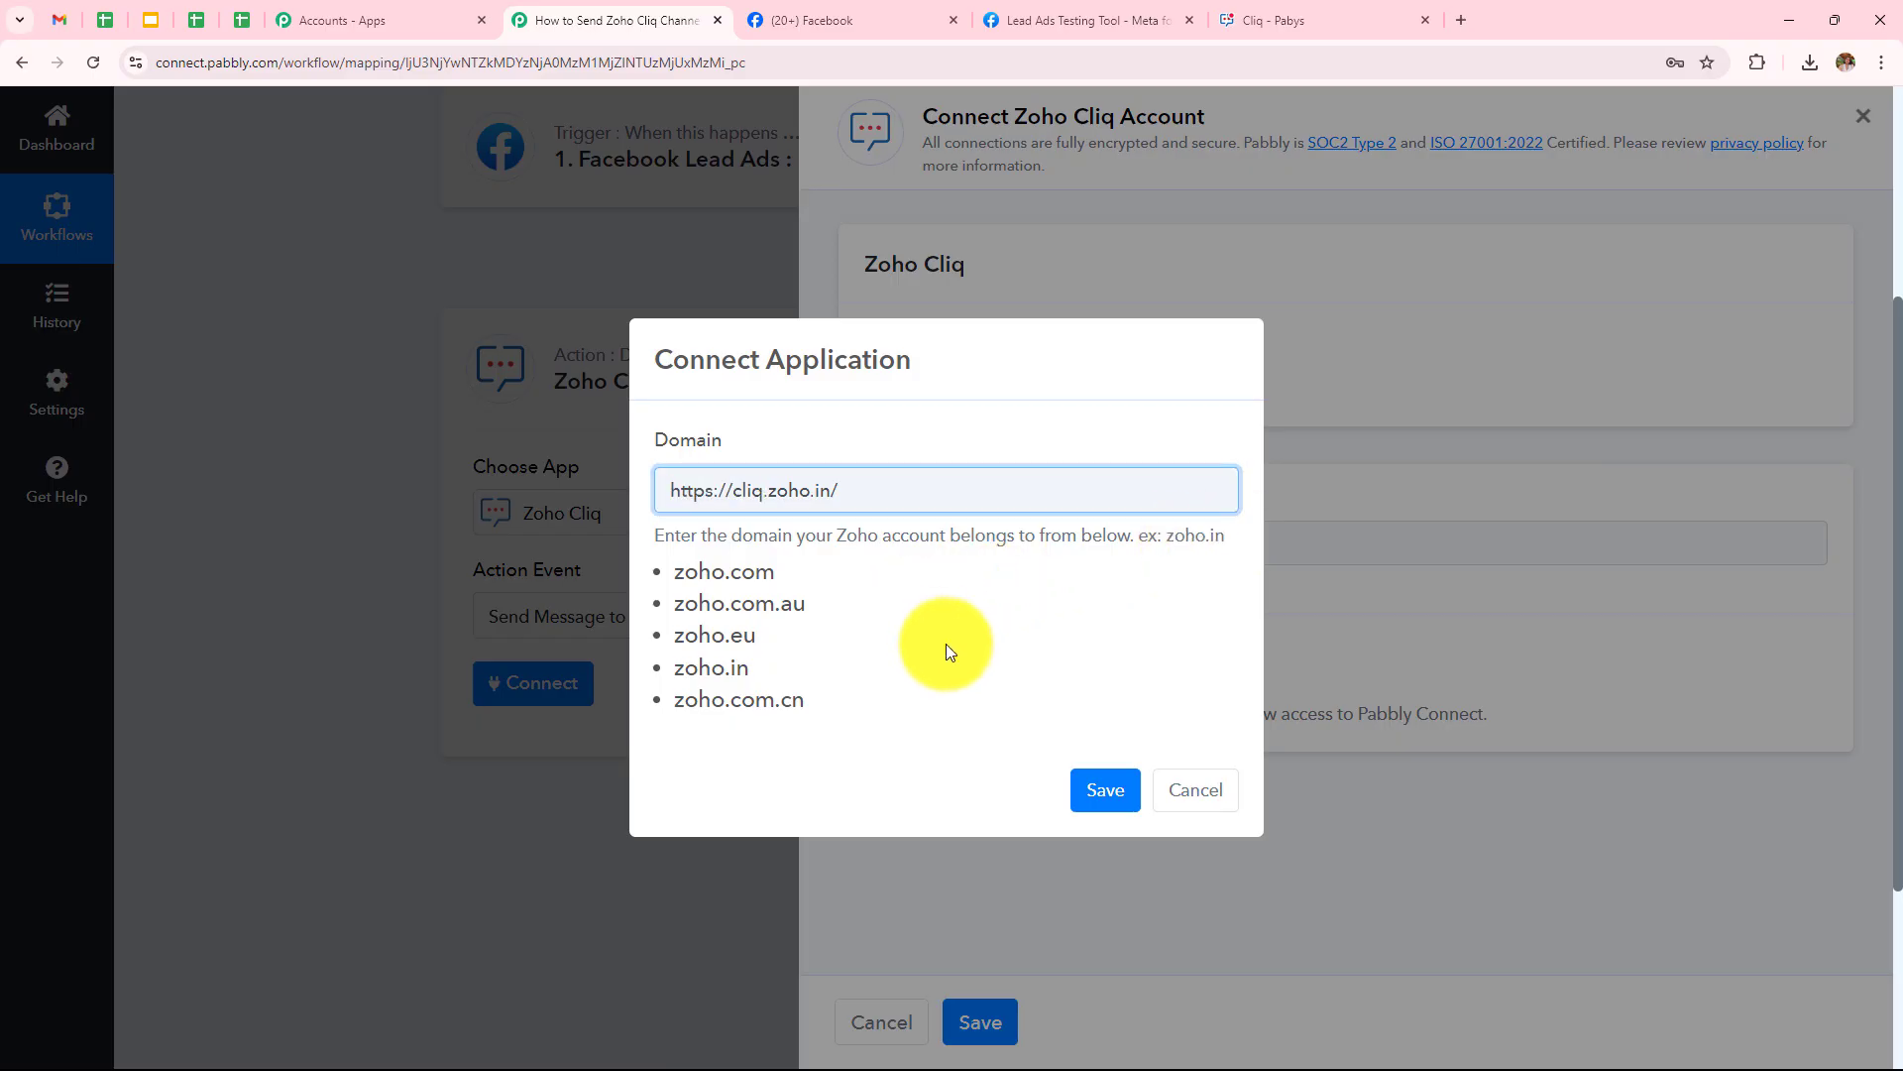
left_click_drag(761, 489, 506, 496)
key("BackSpace")
key("Delete")
left_click(789, 496)
key("BackSpace")
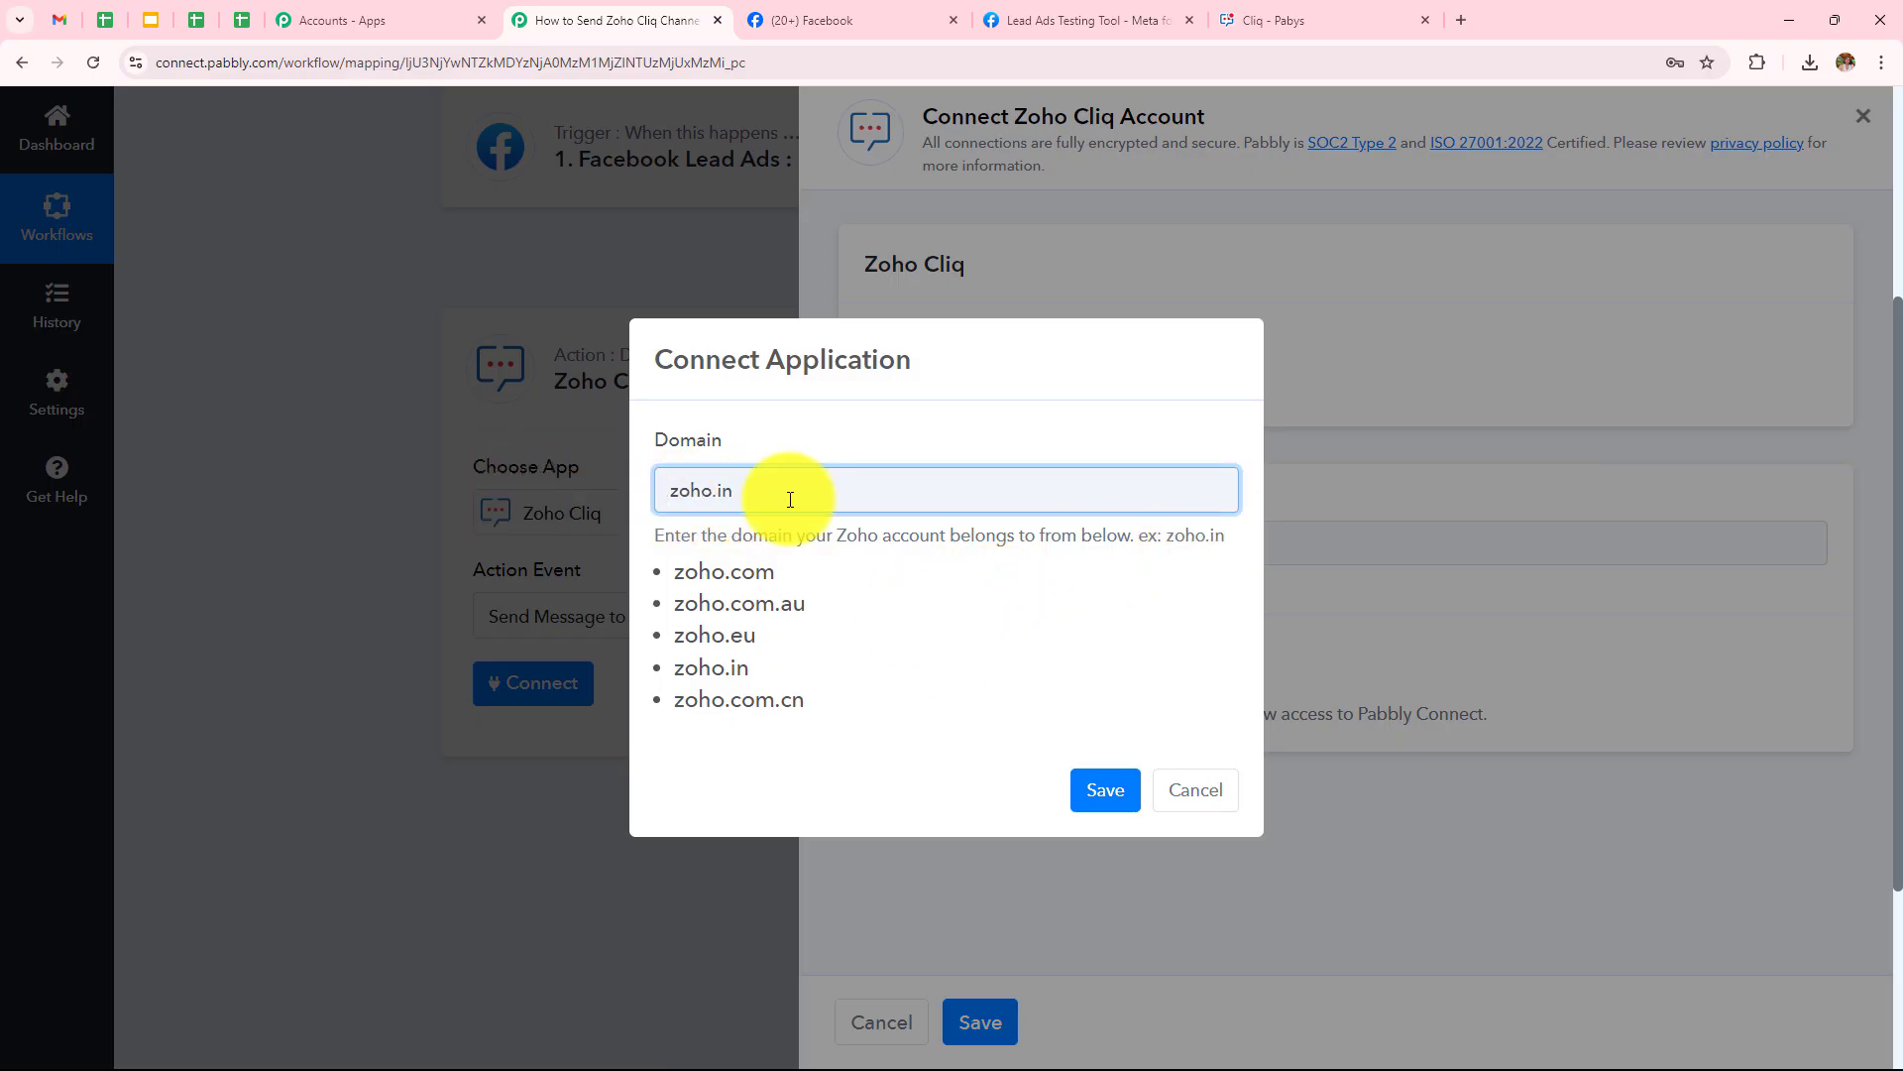
left_click(1105, 789)
scroll(630, 488, "down", 2)
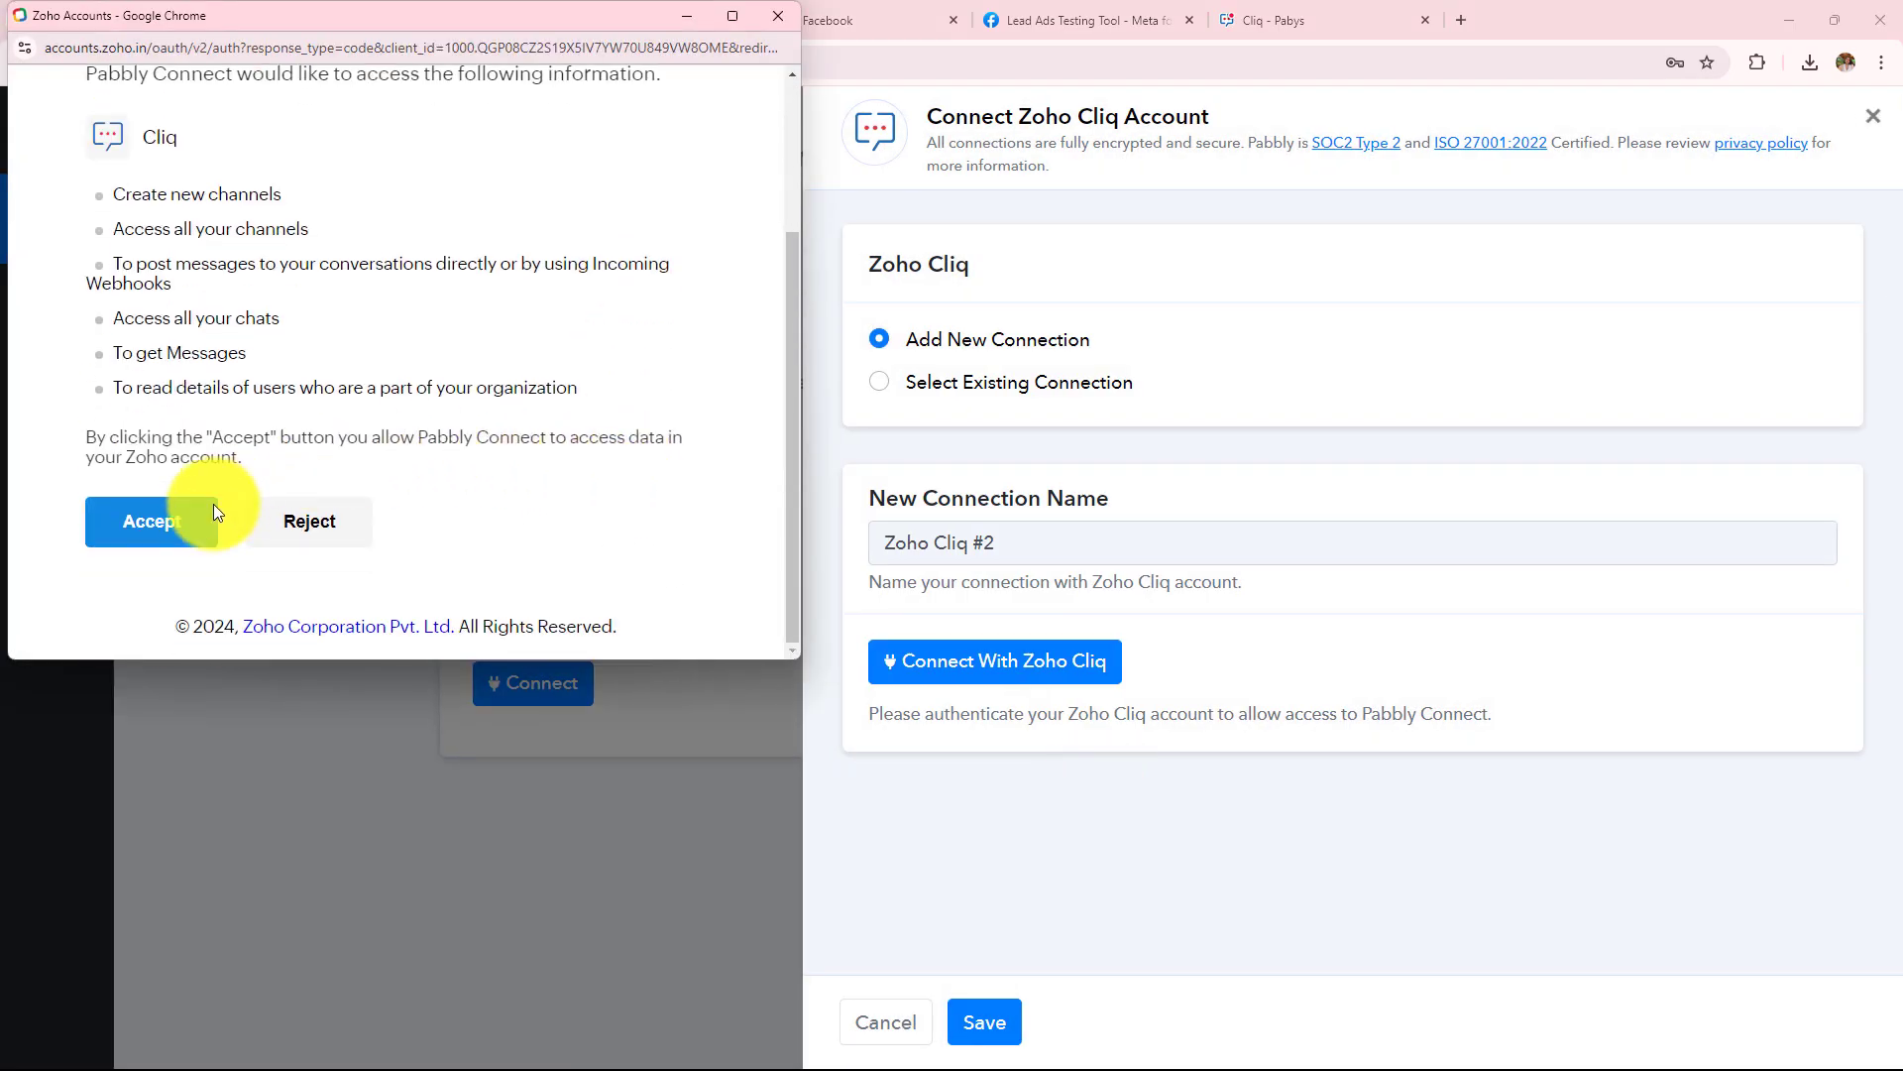
left_click(157, 531)
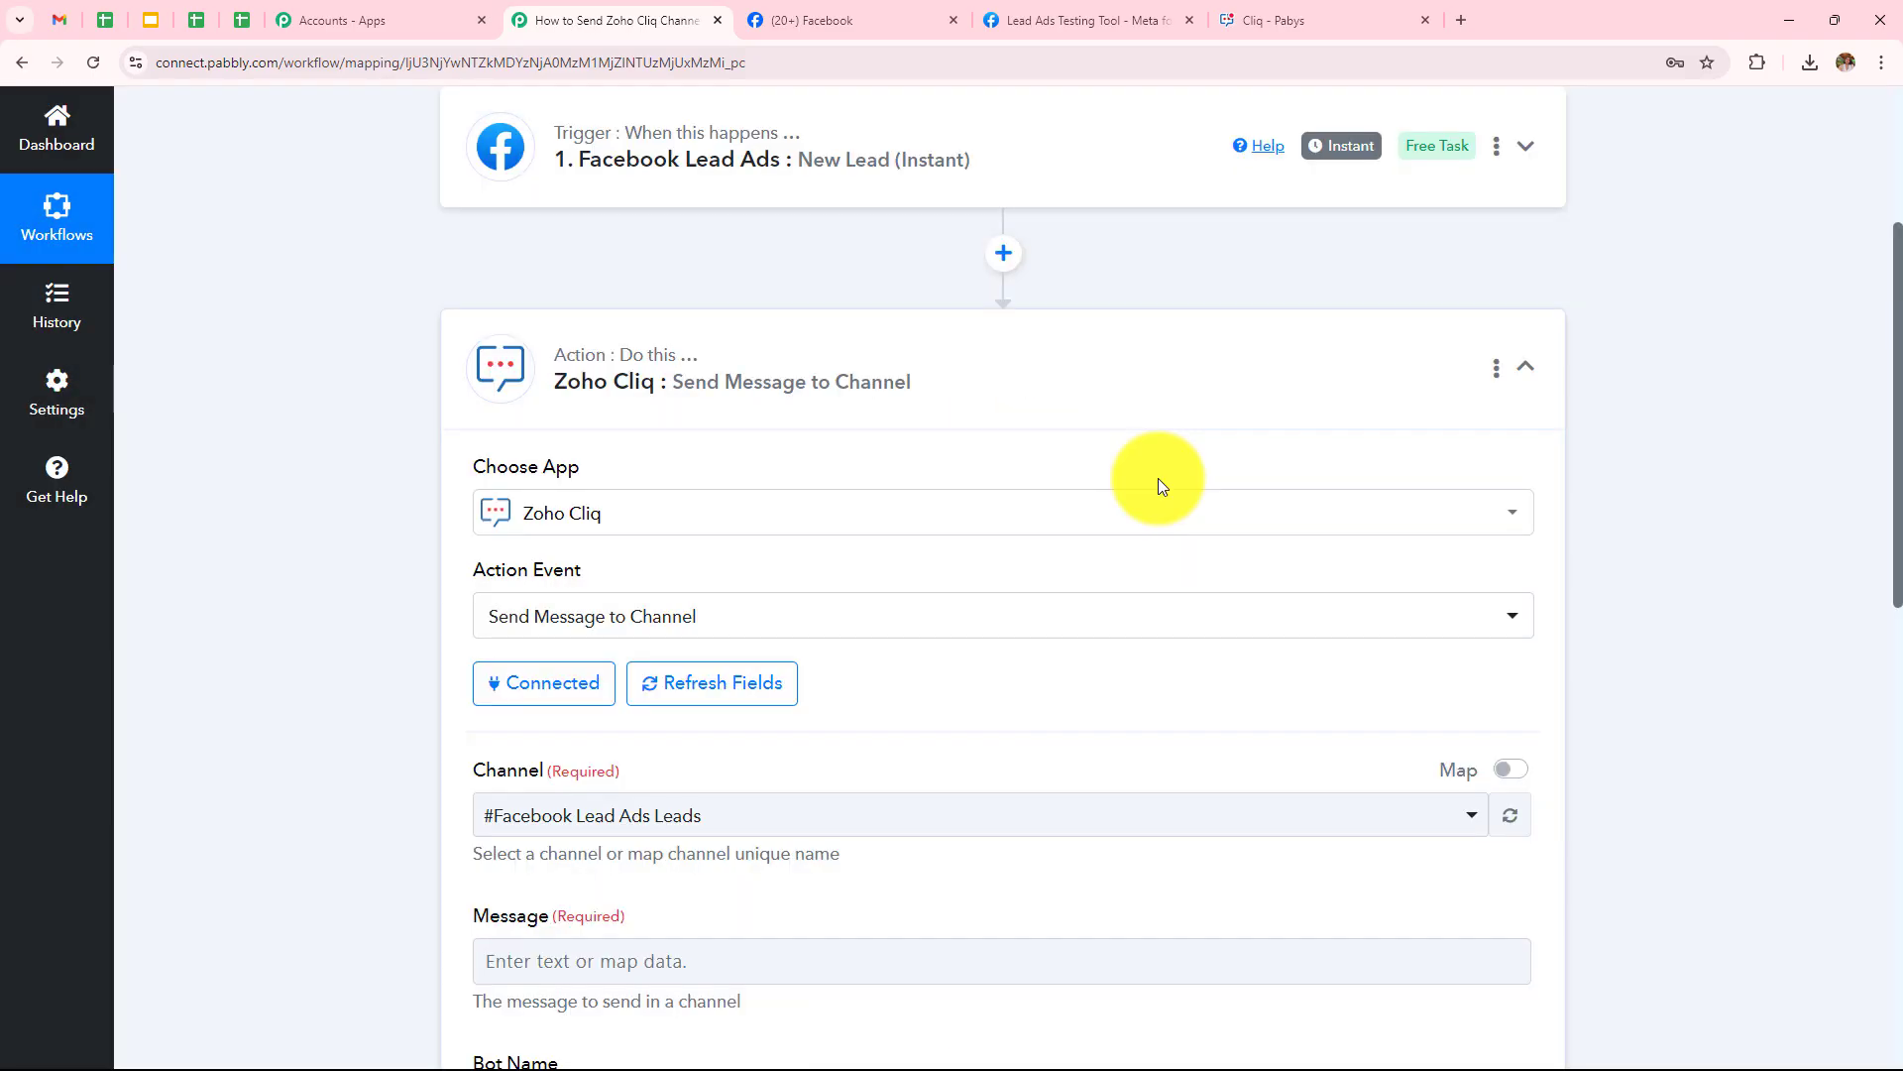
Verify the channel name in Cliq and select #Facebook Lead Ads Leads as the Channel
scroll(1162, 486, "down", 5)
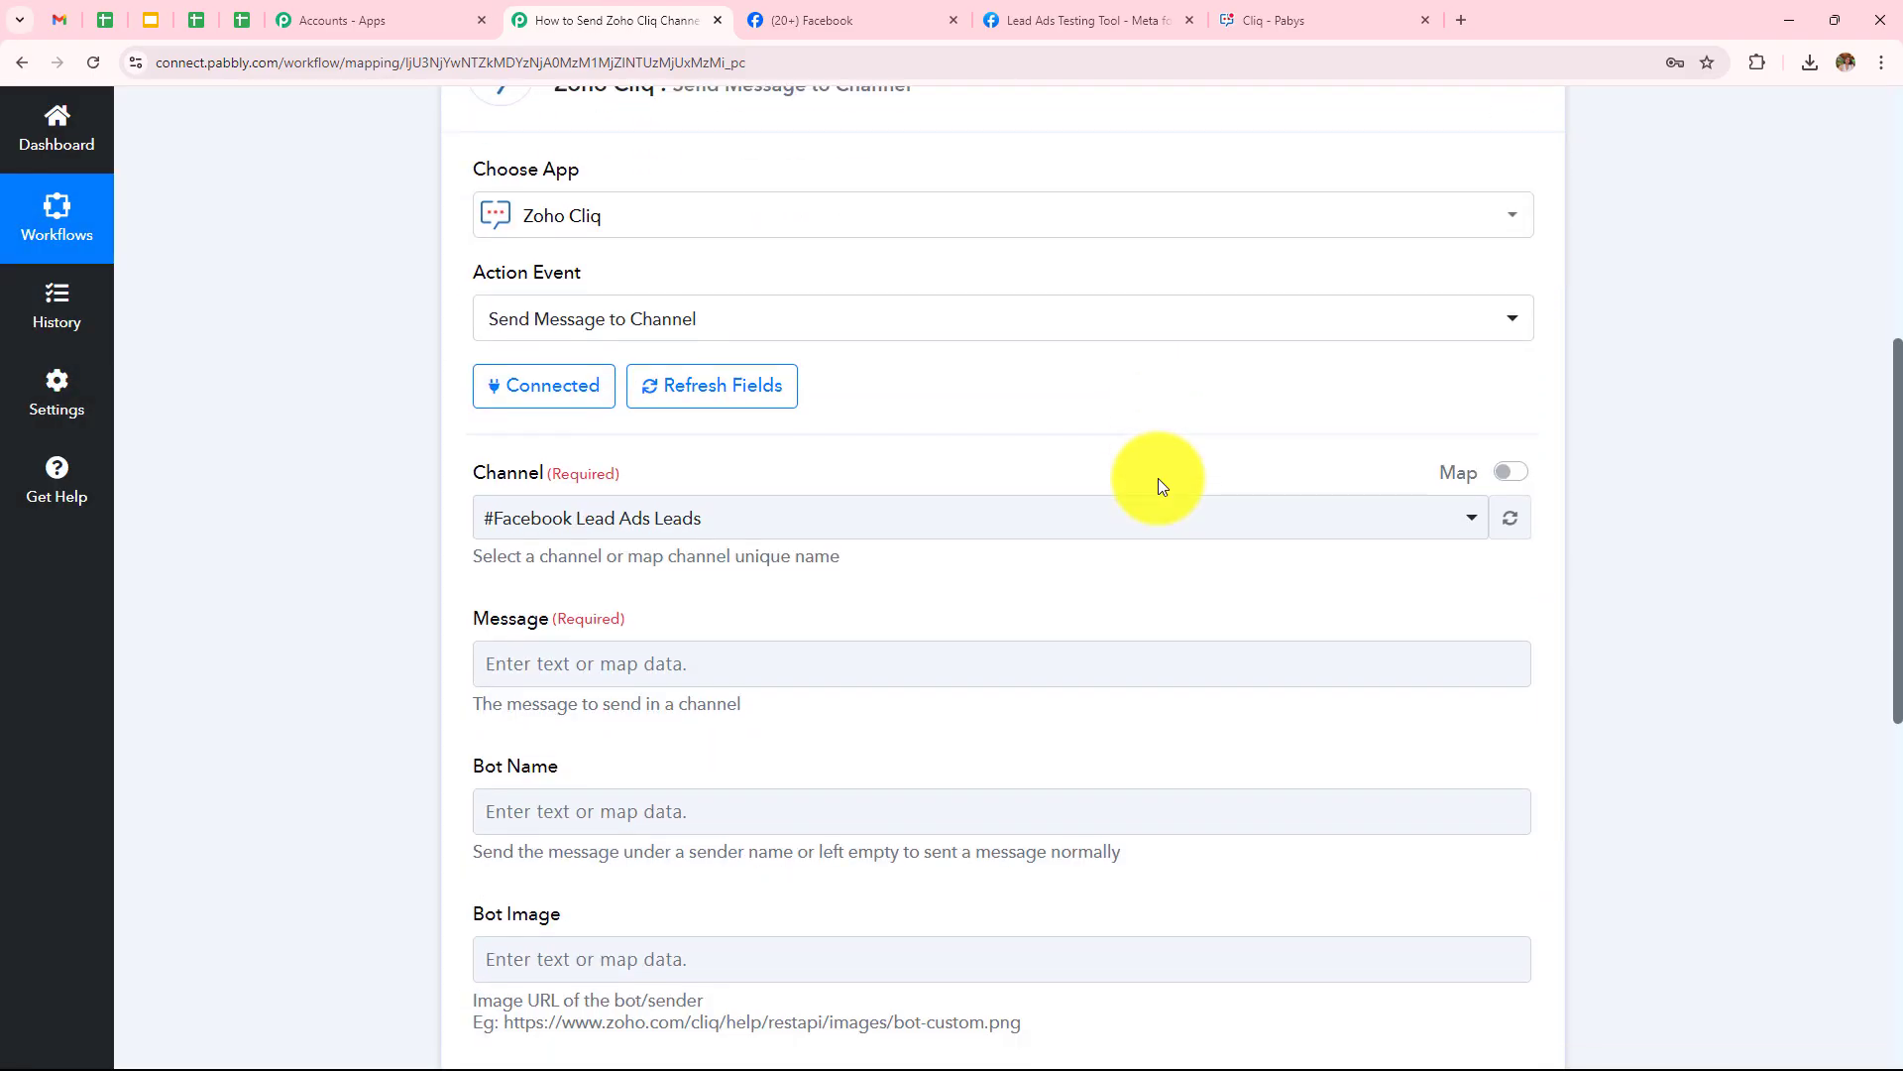
scroll(1162, 486, "down", 3)
scroll(1160, 479, "up", 4)
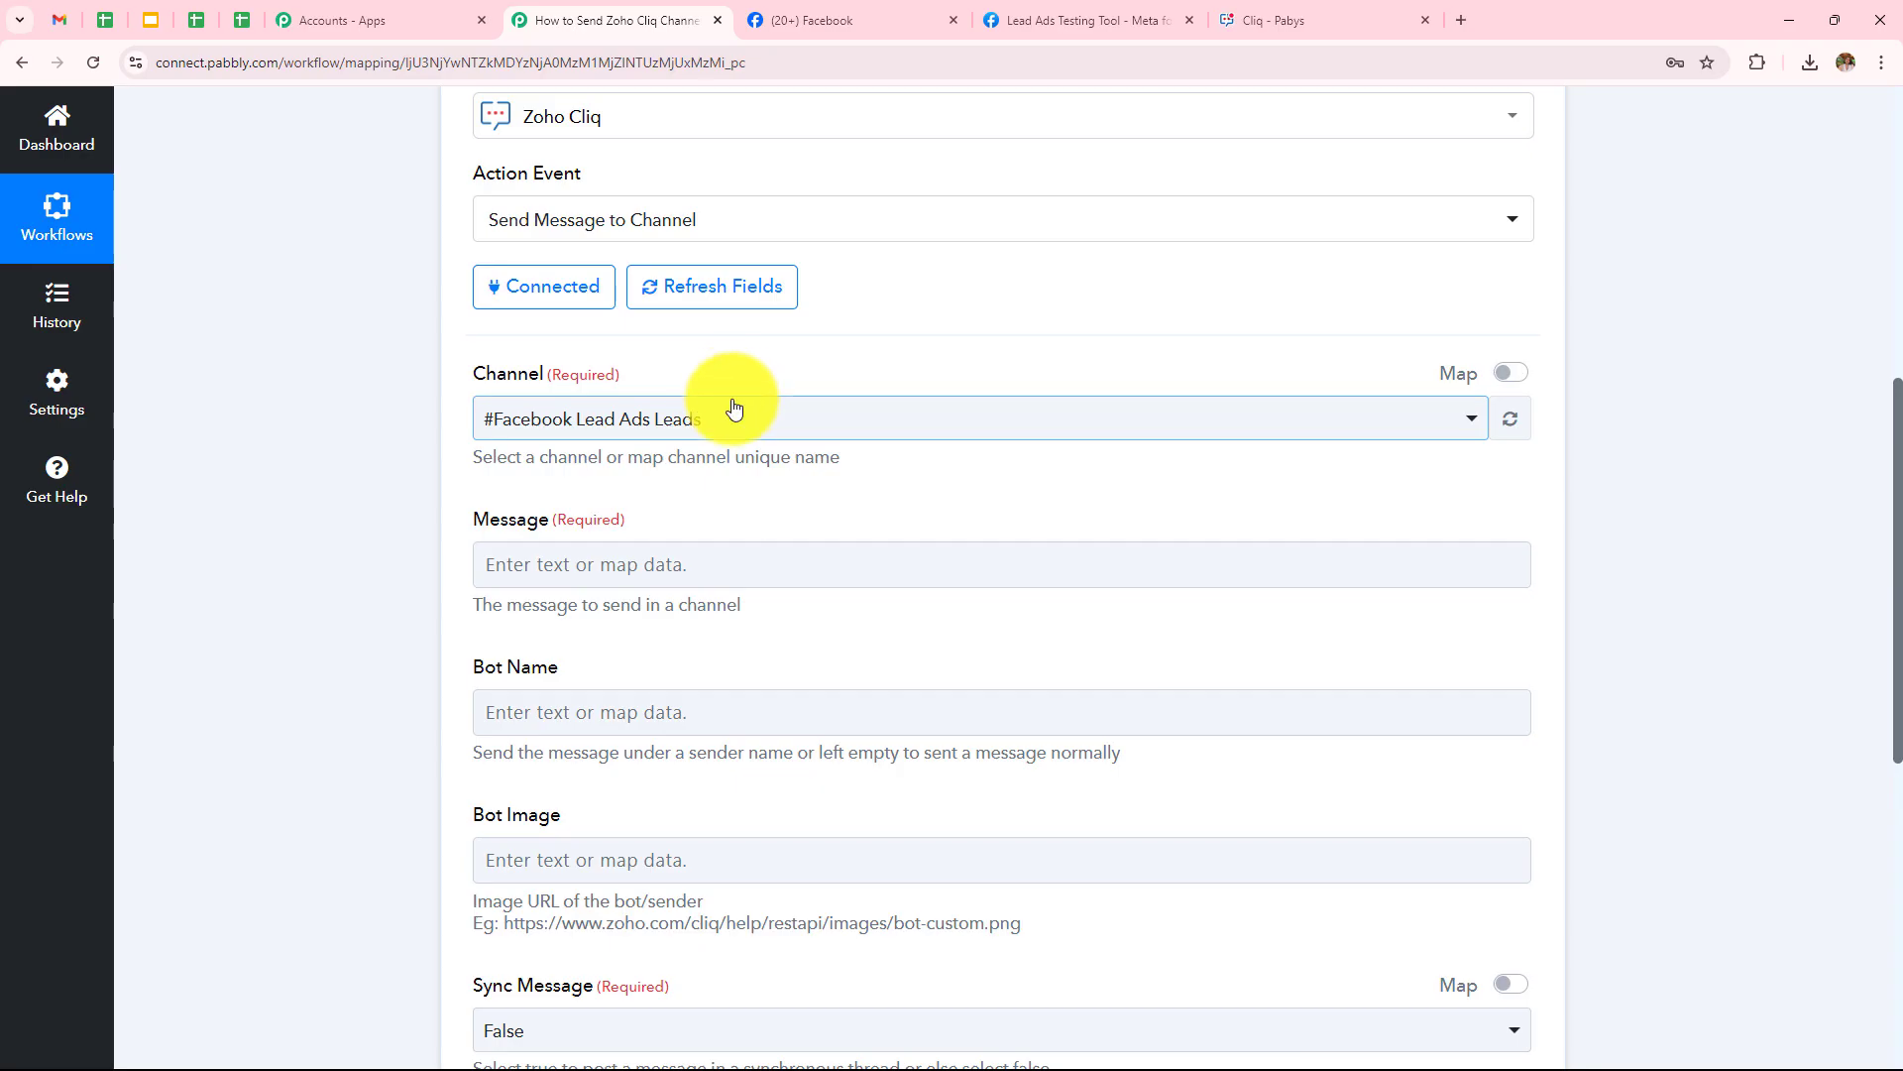
left_click(1264, 12)
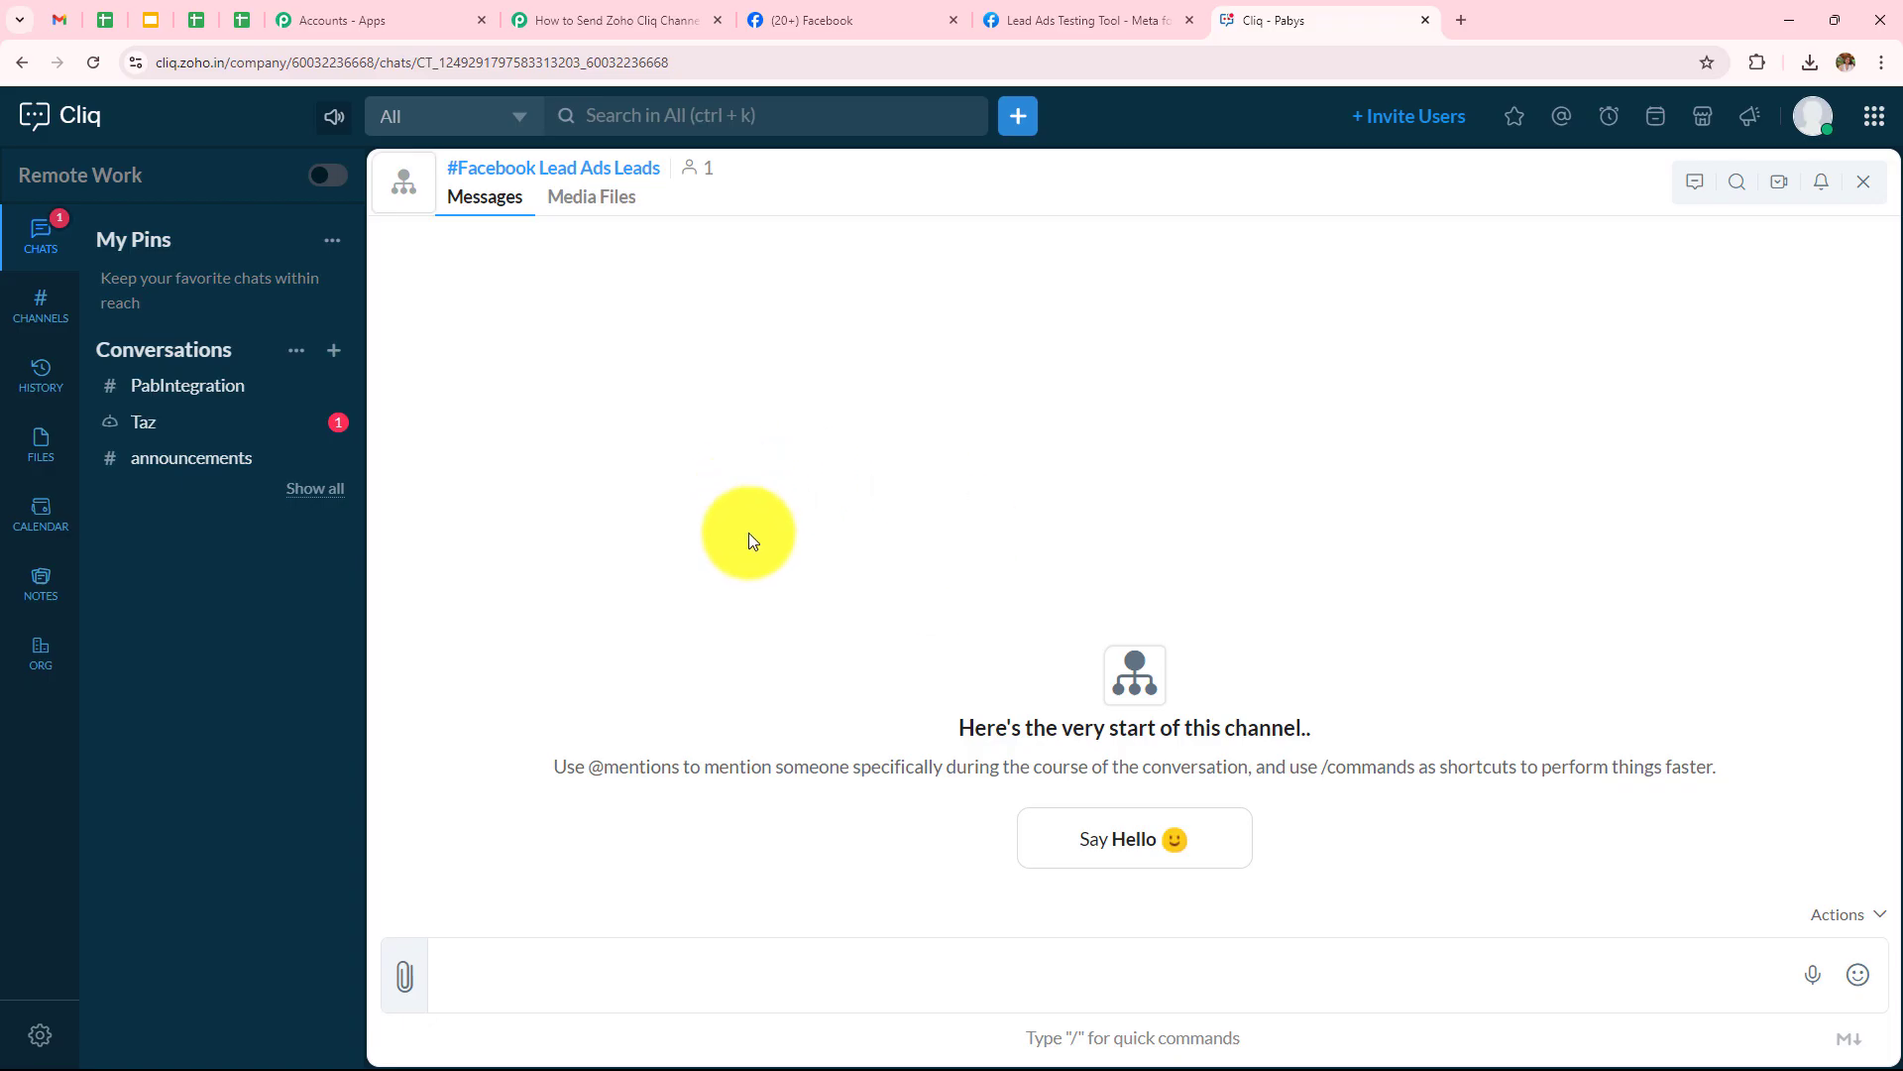
left_click(600, 20)
left_click(639, 417)
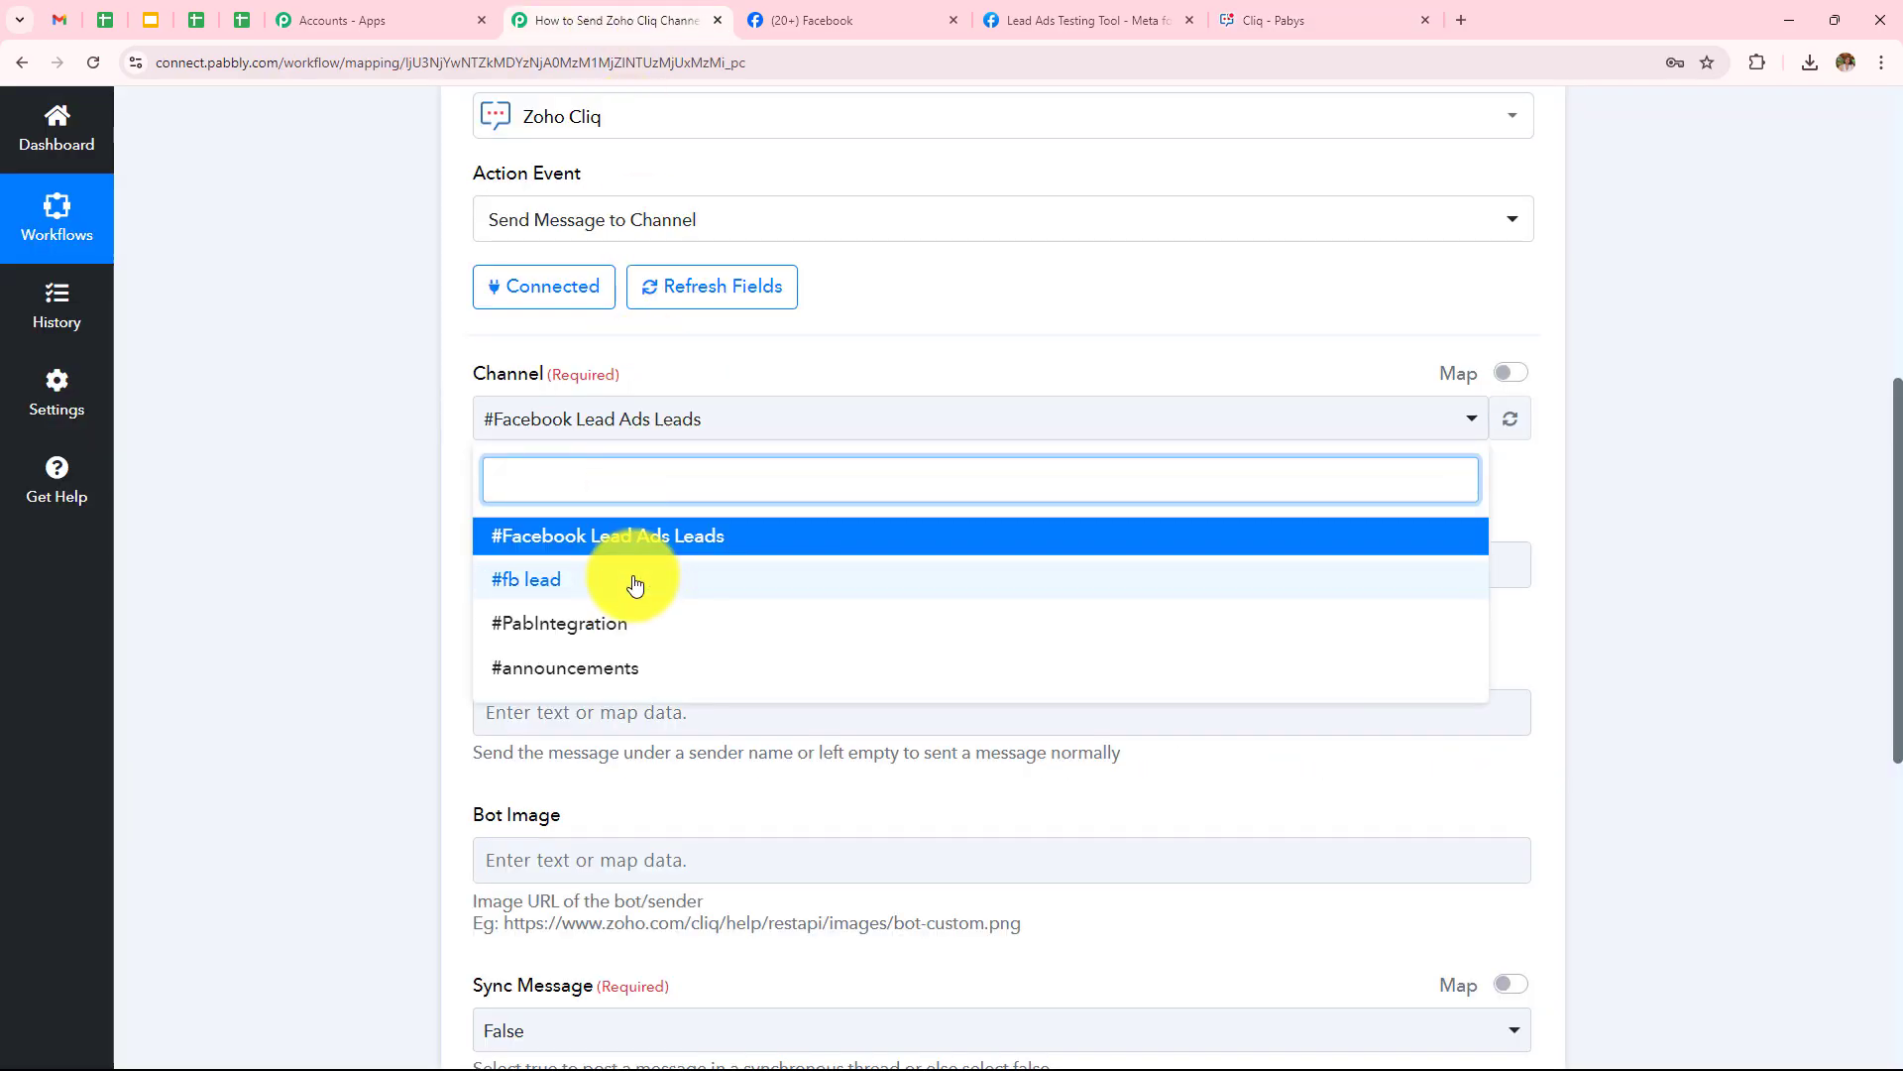
left_click(575, 553)
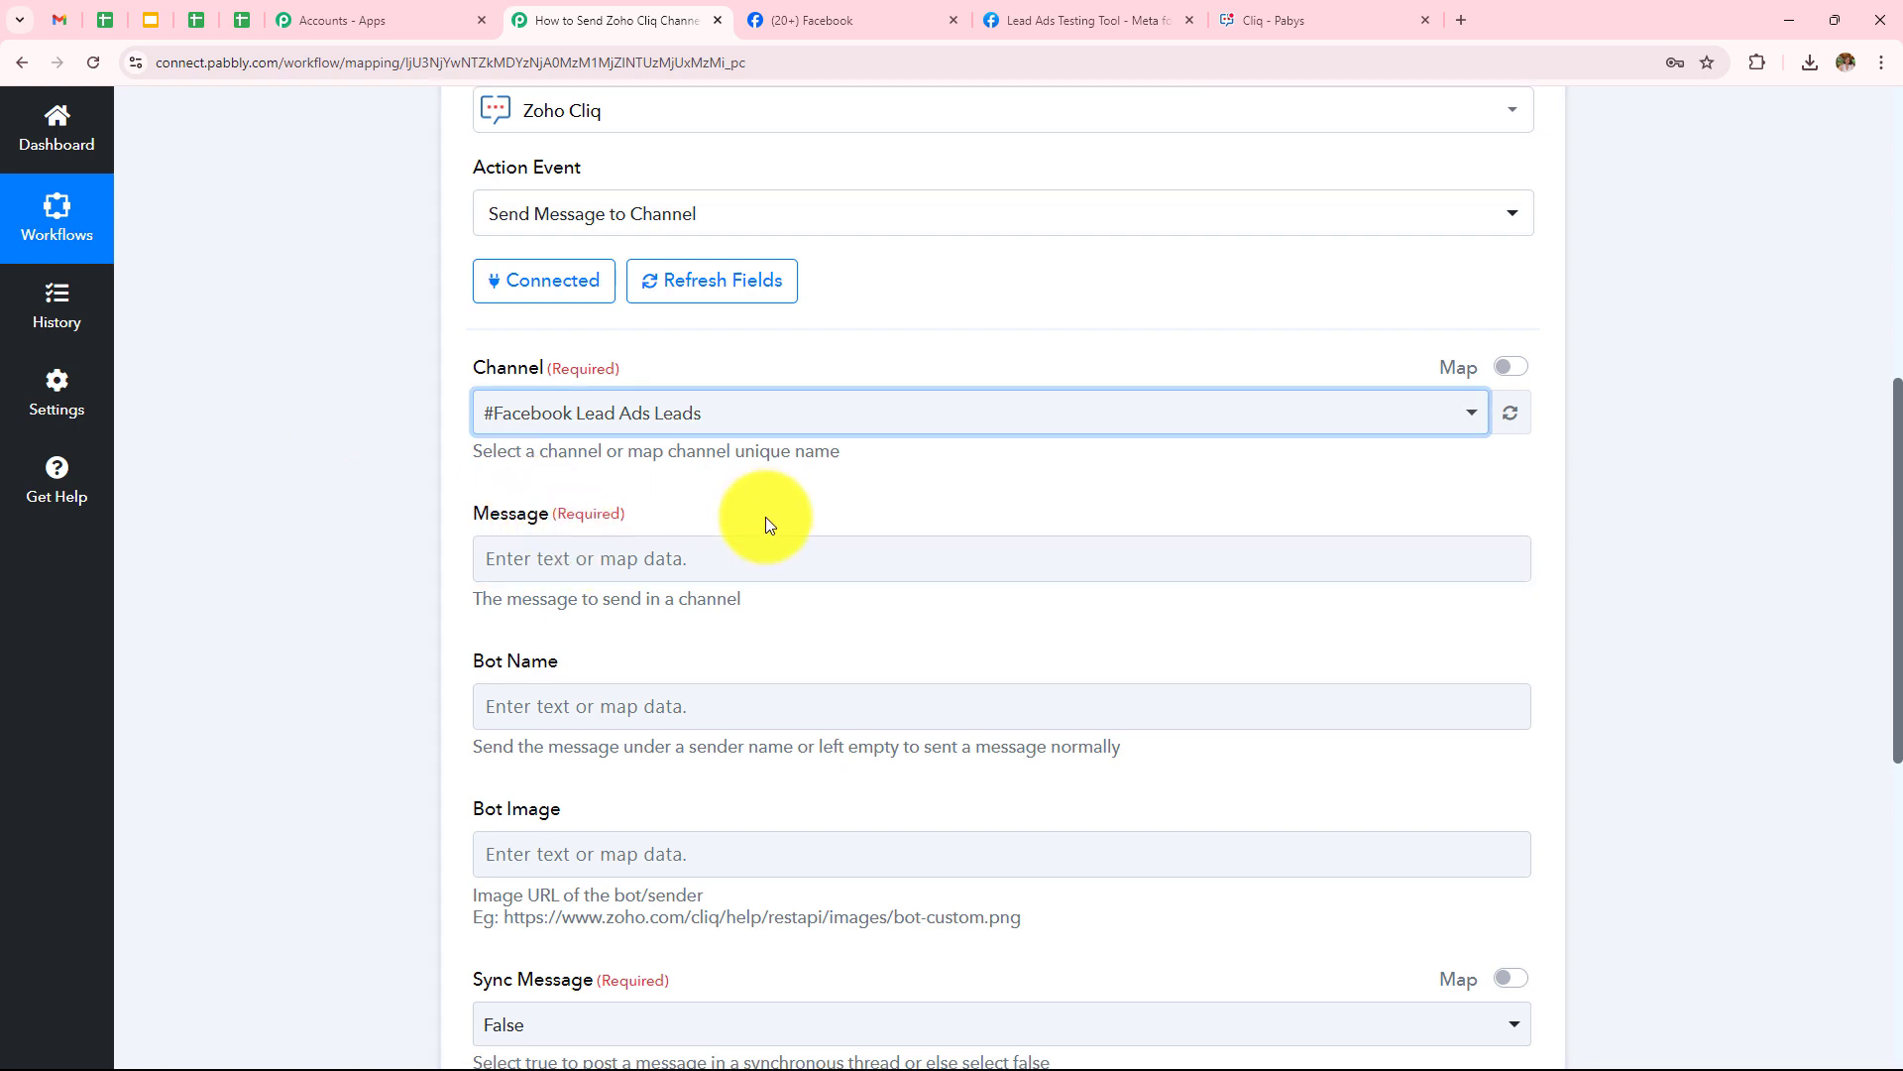
scroll(768, 525, "down", 2)
left_click_drag(471, 325, 551, 335)
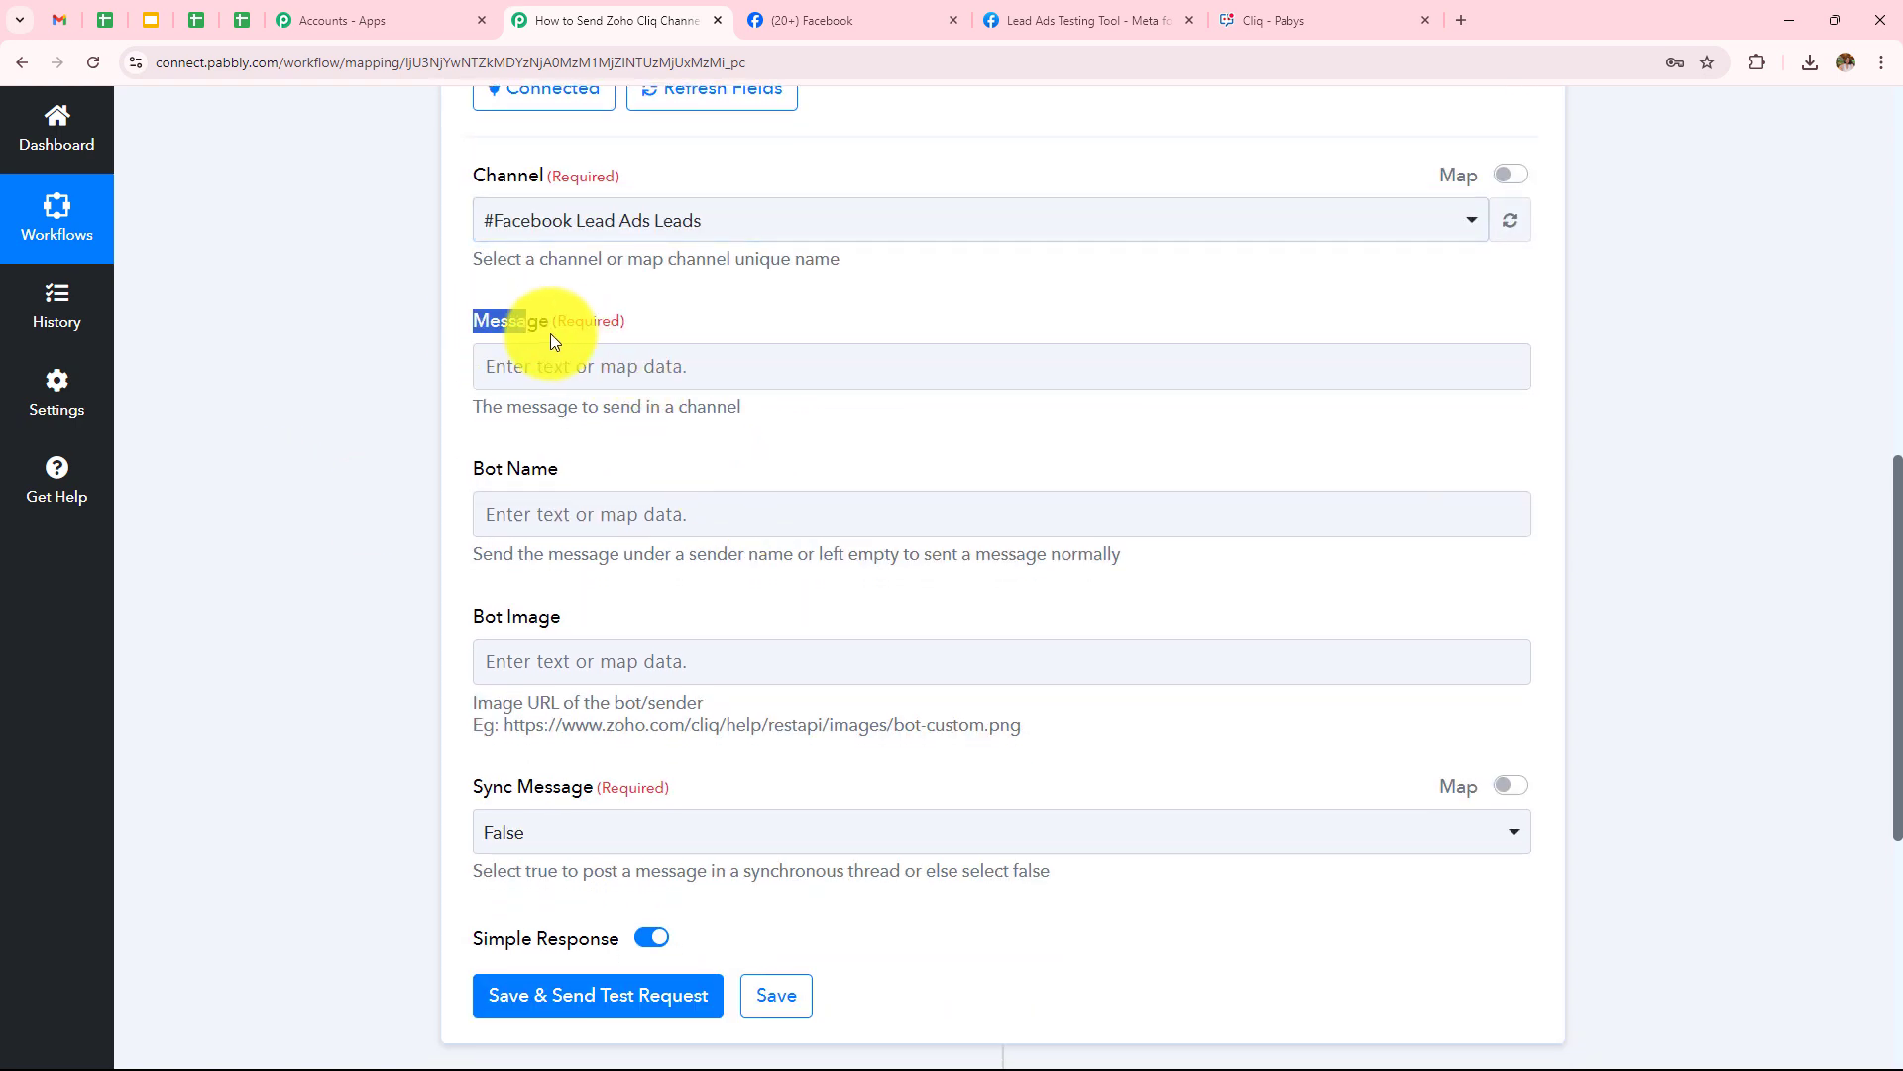
Write a message with a greeting, First Name:, Last Name:, Email:, Phone: lines and a follow-up request
left_click(412, 442)
left_click(608, 366)
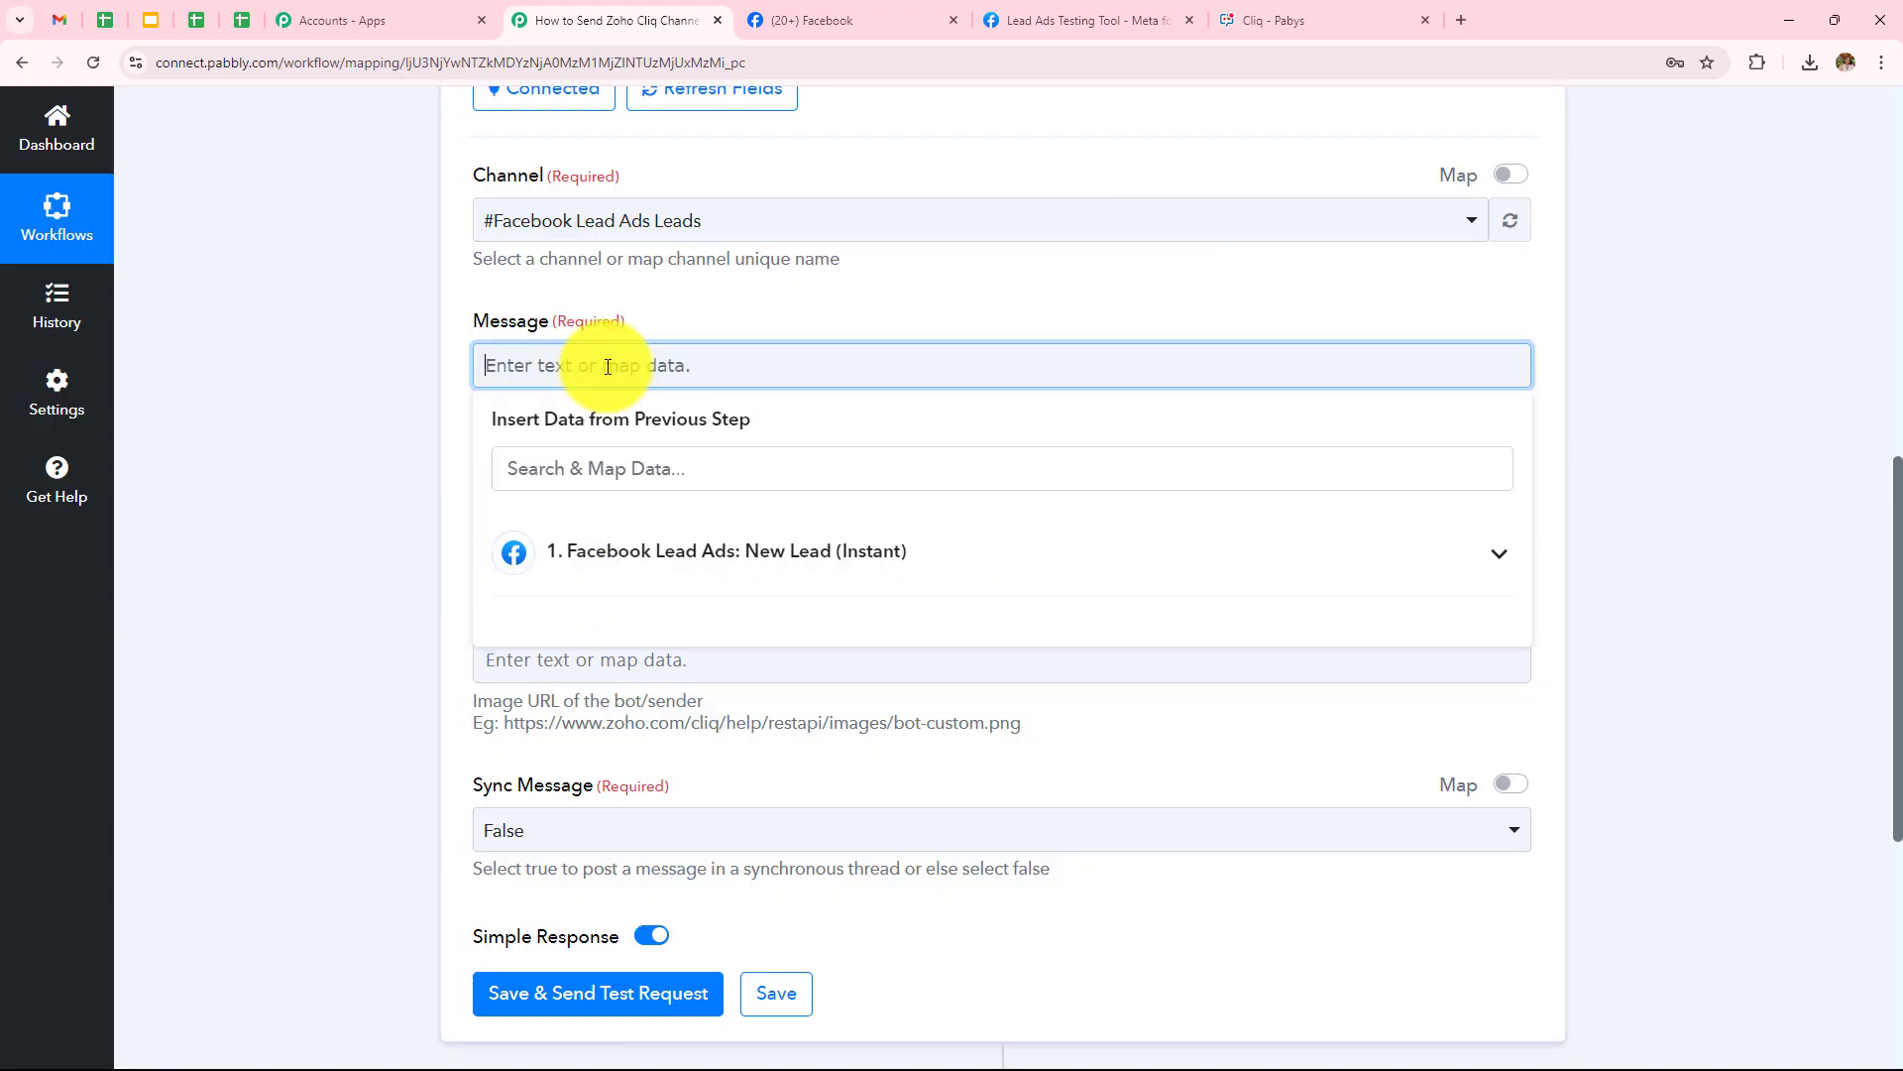
type("Hello Team")
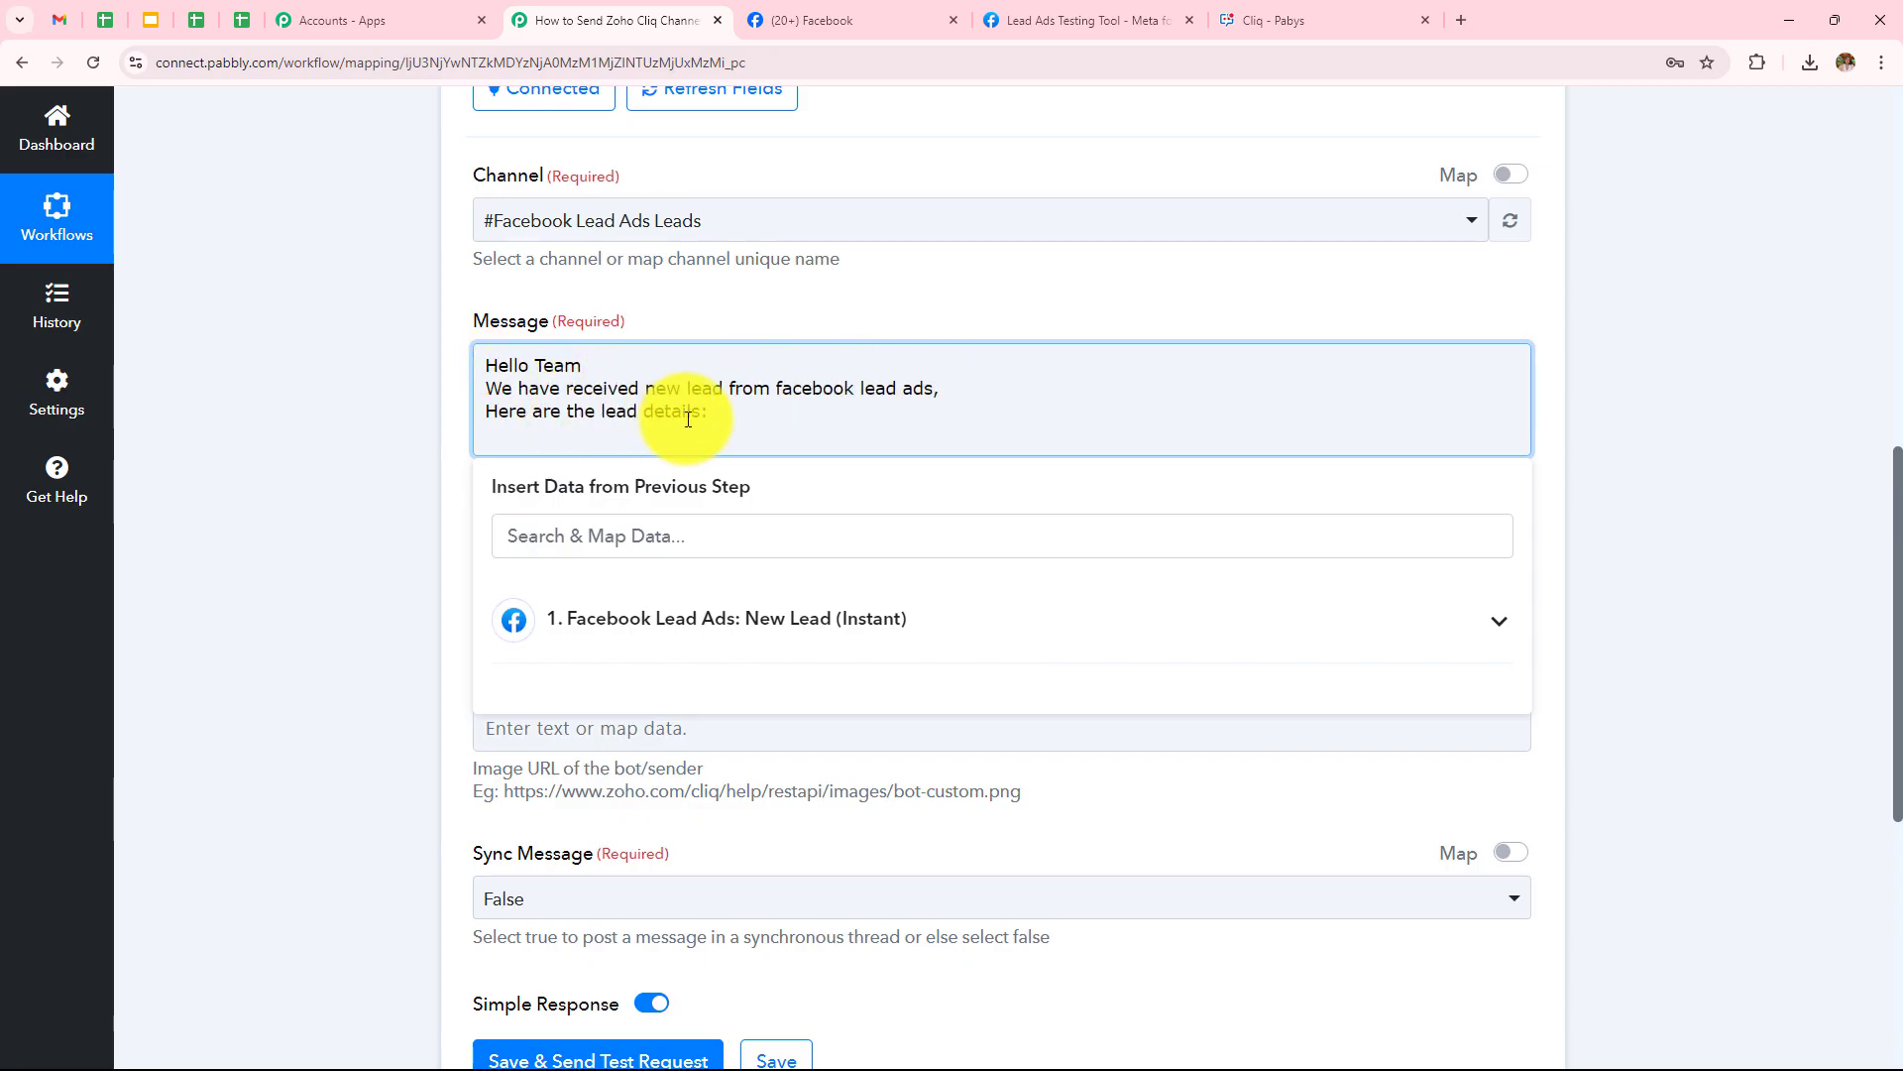
type("First Name:")
key("Return")
type("Last Name:")
key("Return")
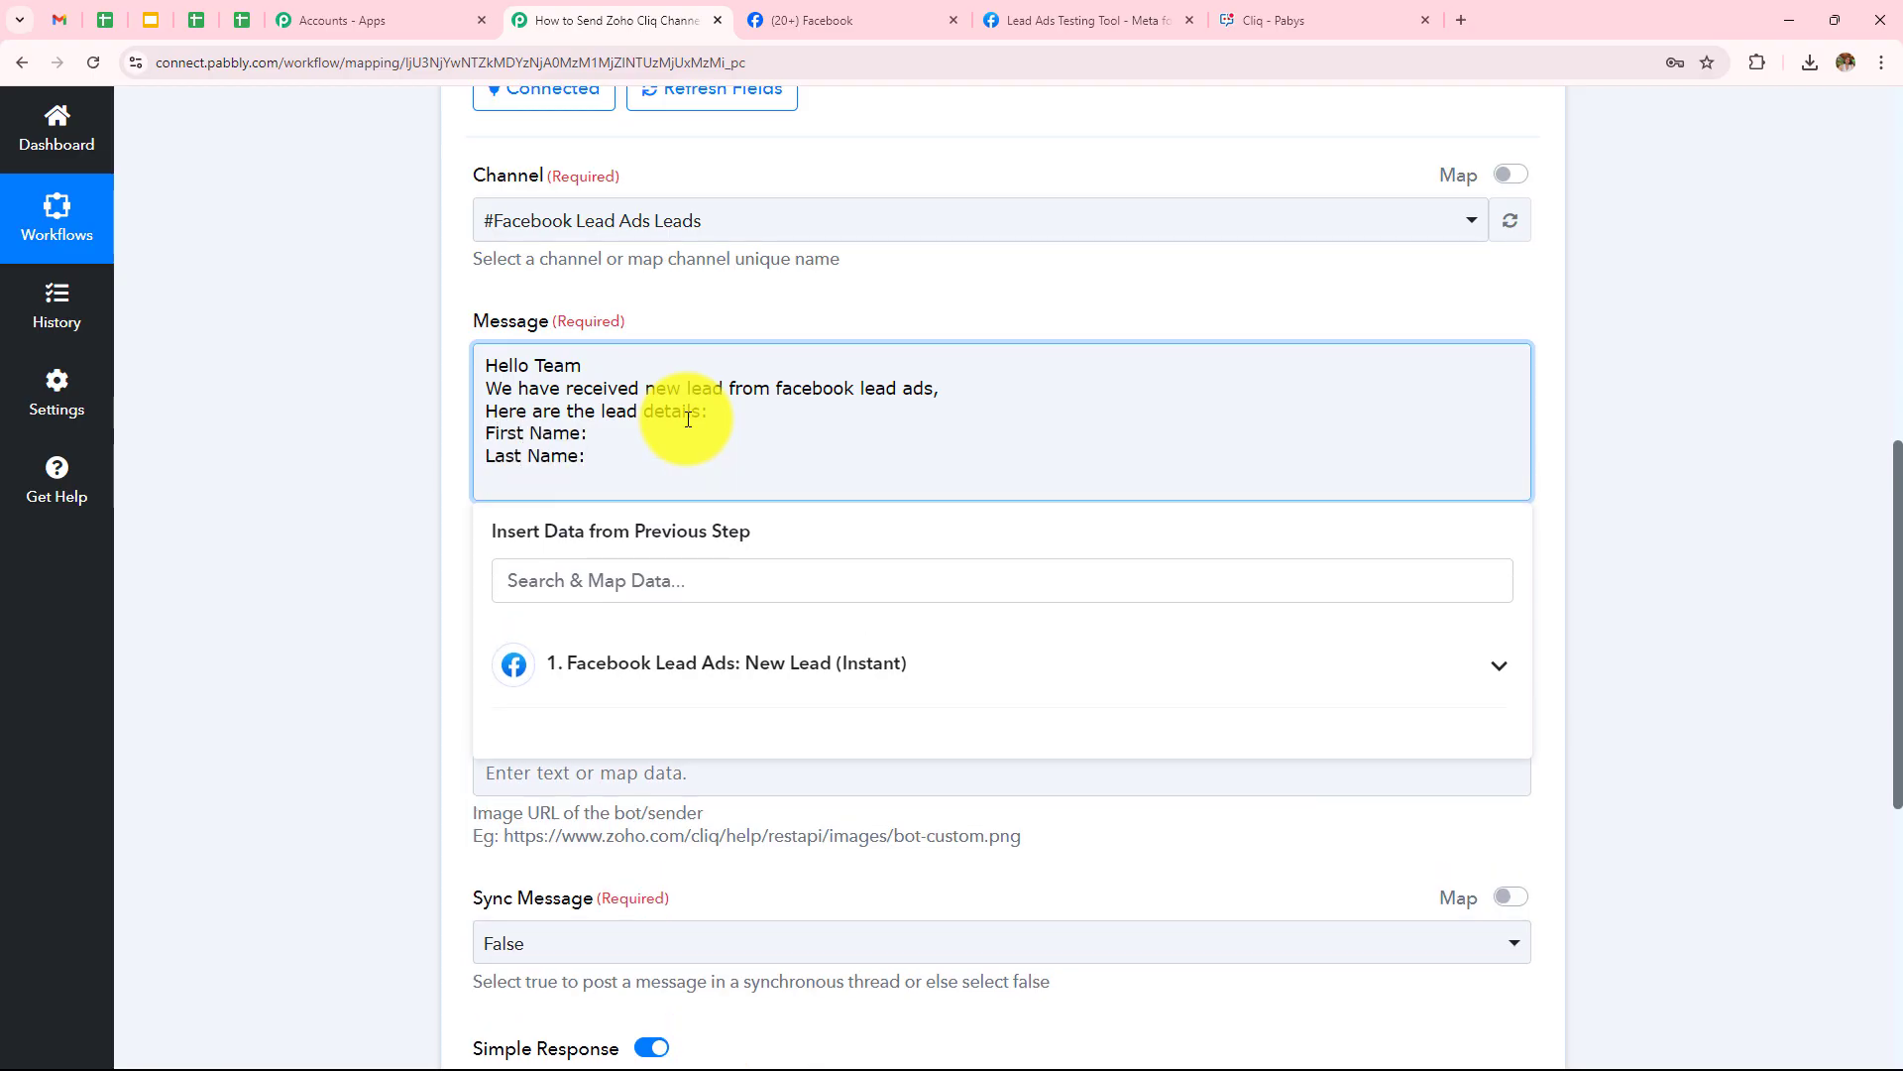
type("Email:")
key("Return")
type("Phone:")
key("Return")
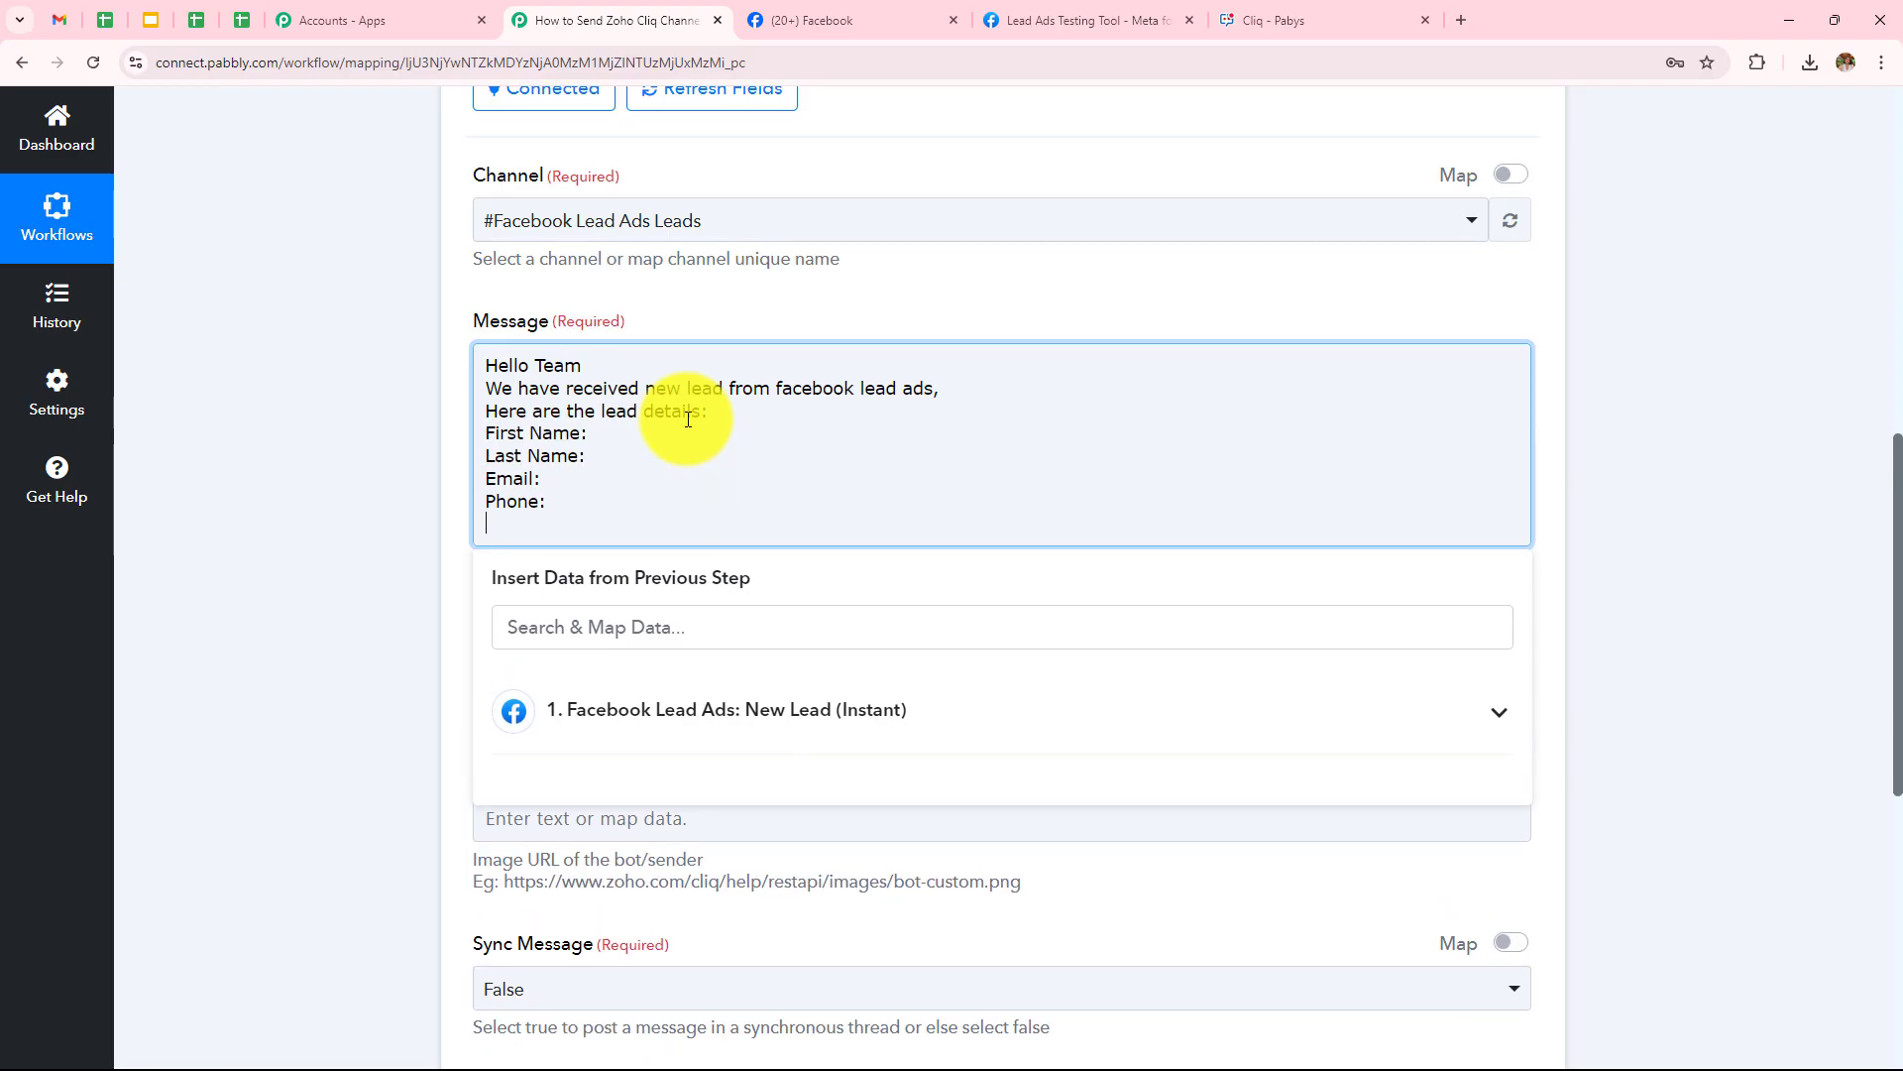
type("Please follow up with this lead as soon as possible, also ping me if you need an")
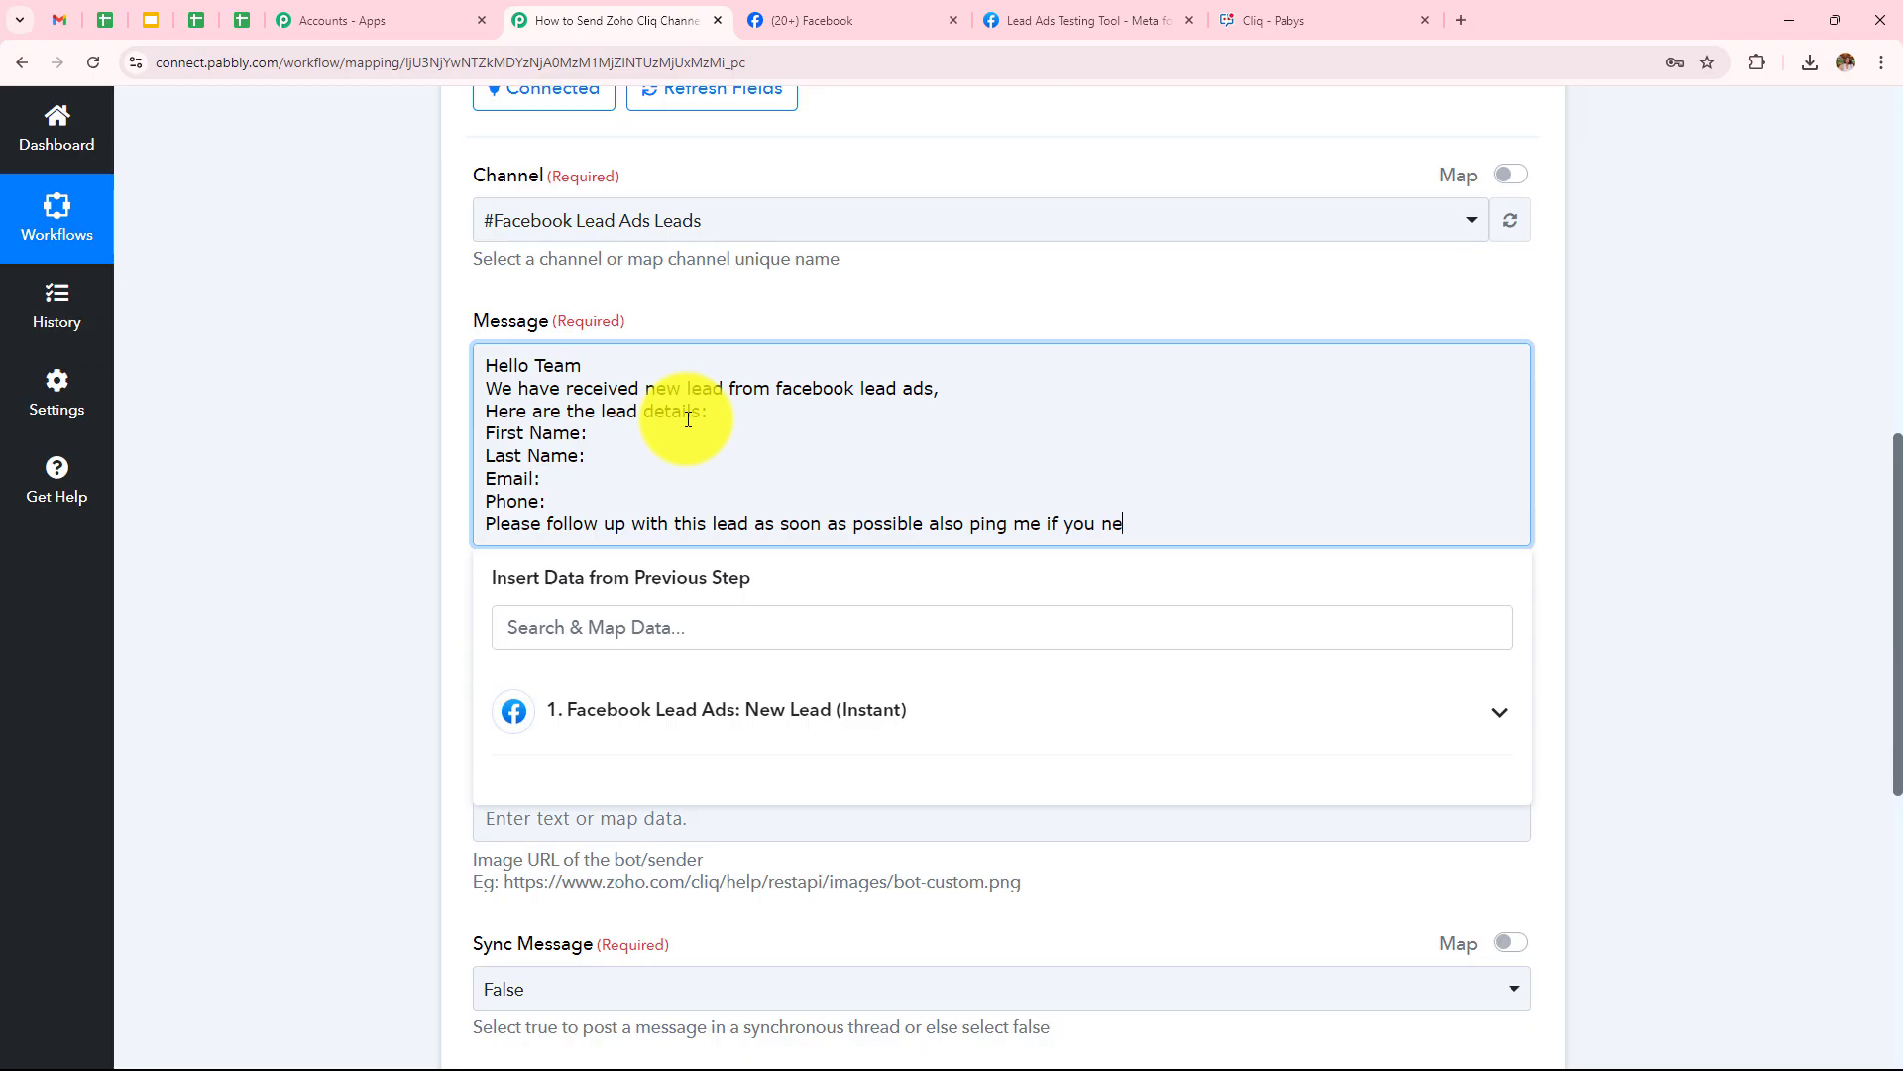
type("y other detail.")
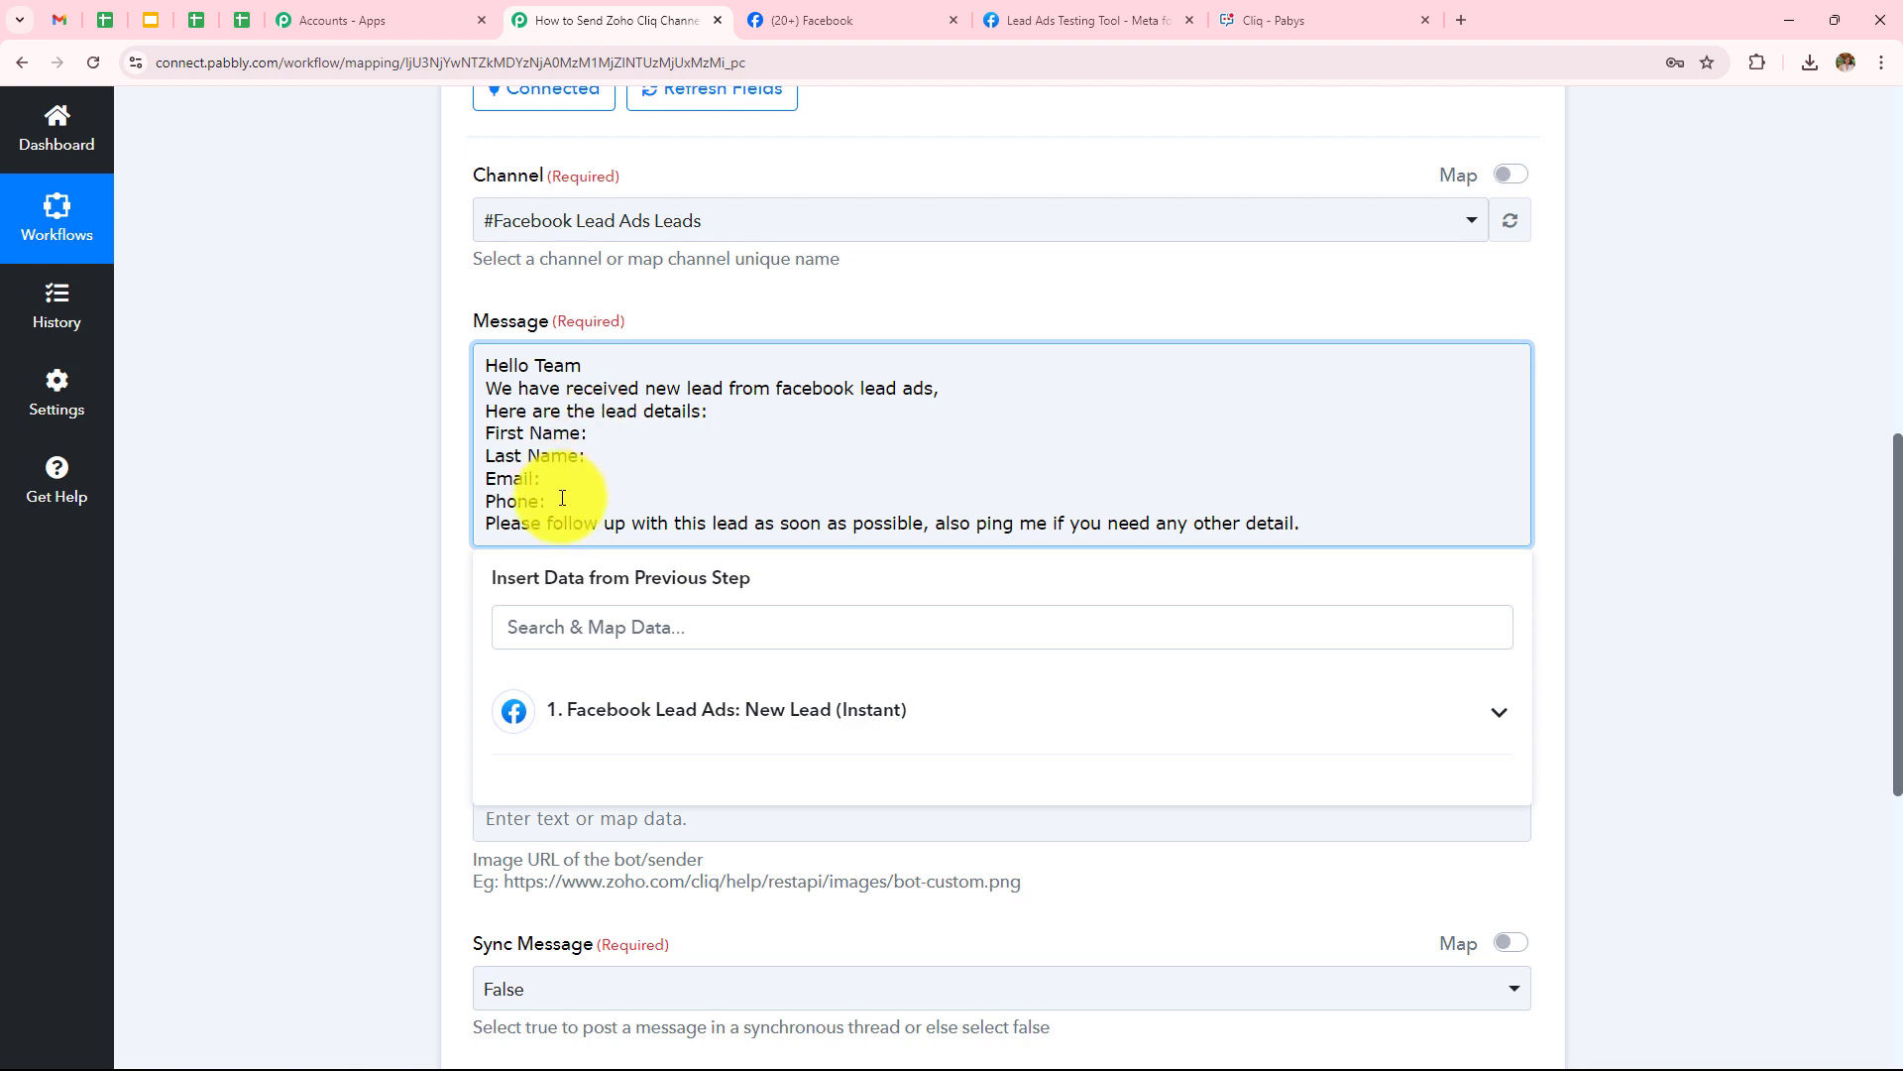
left_click(600, 438)
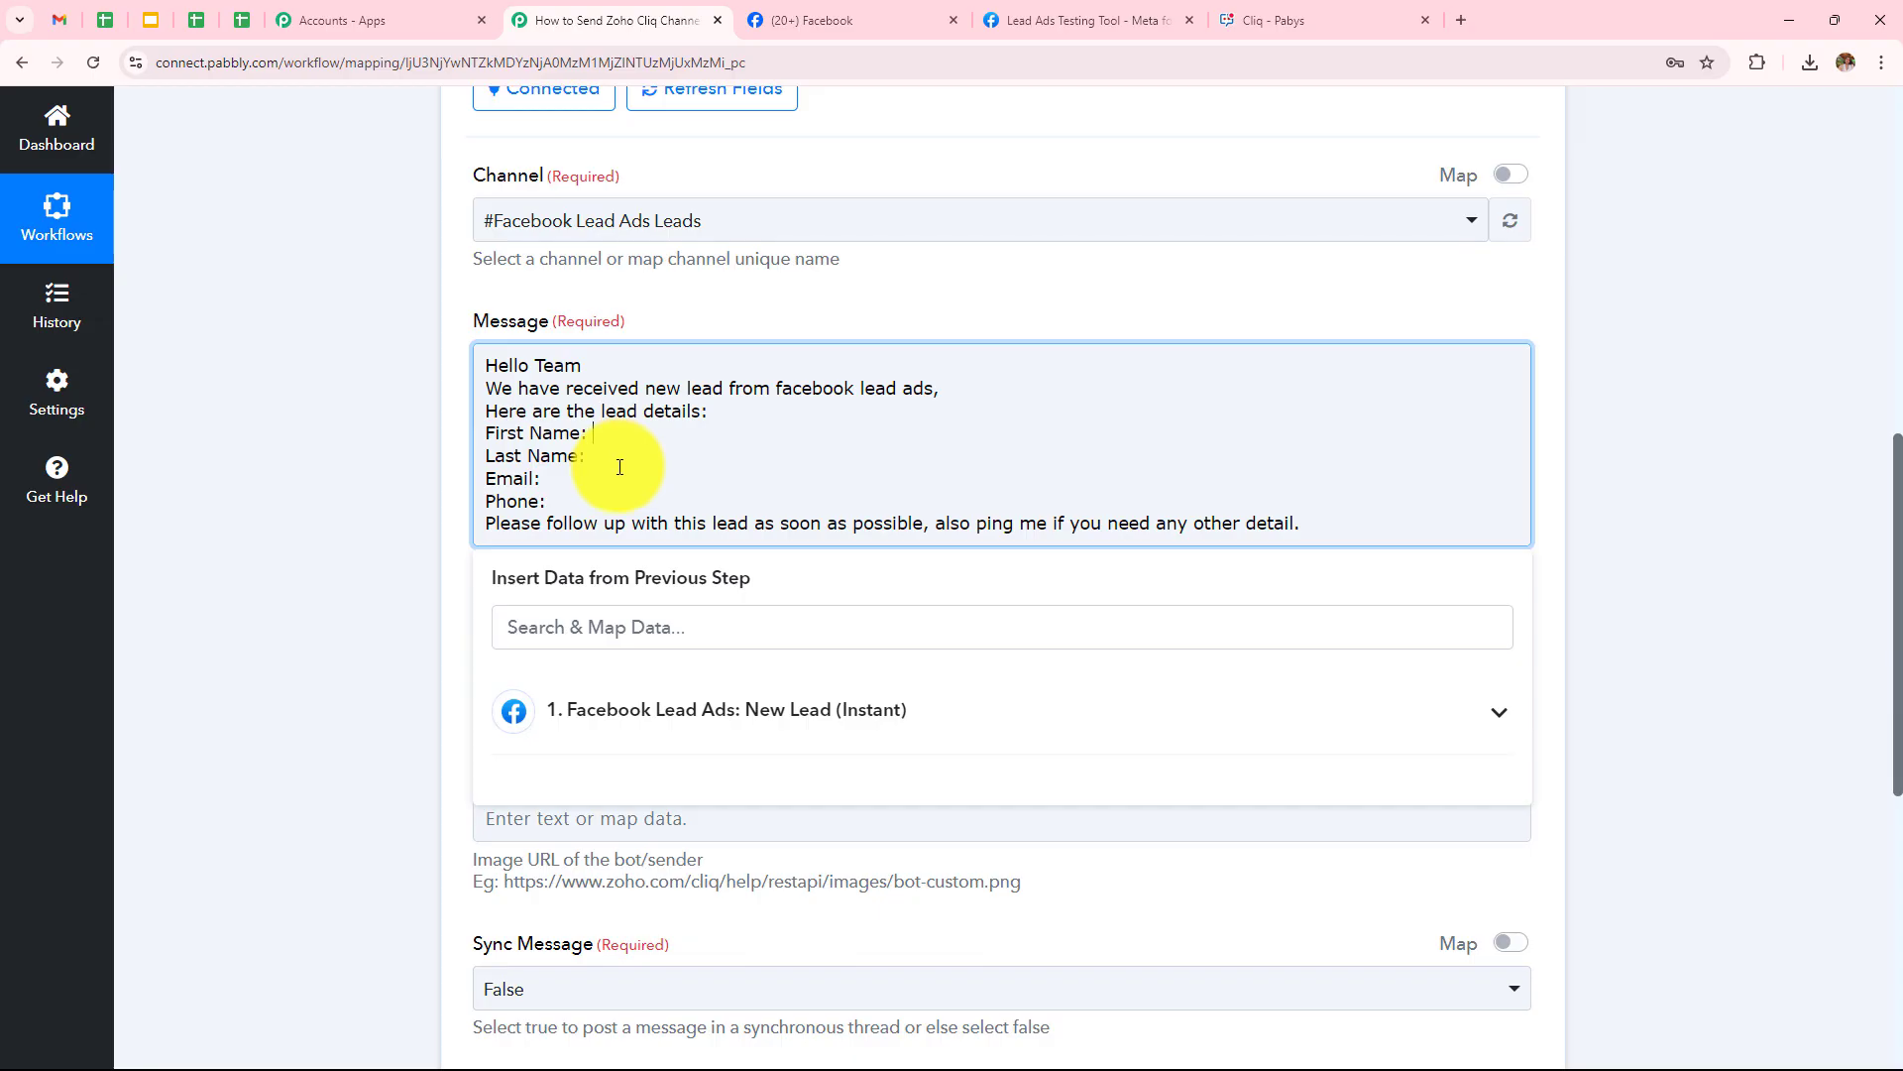
Map the new lead's First Name and Last Name fields into their message lines
left_click(713, 723)
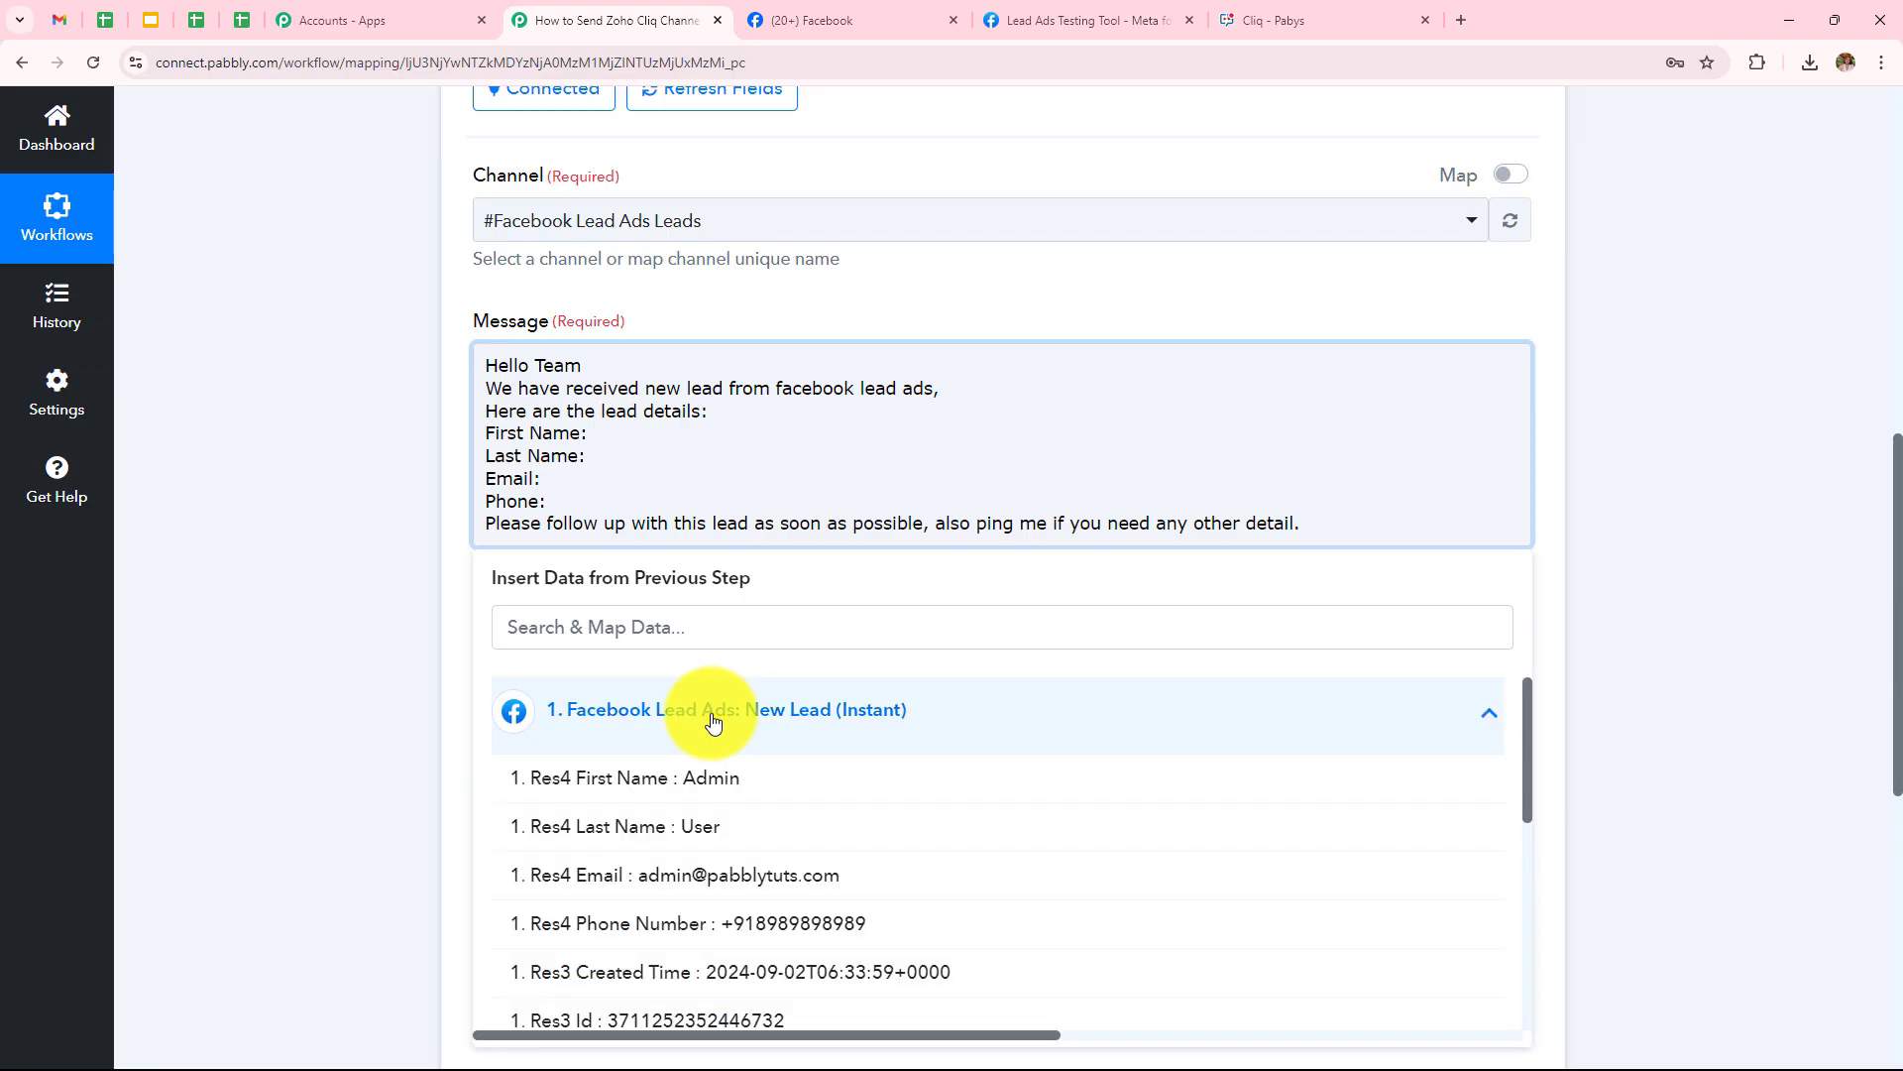
left_click(718, 780)
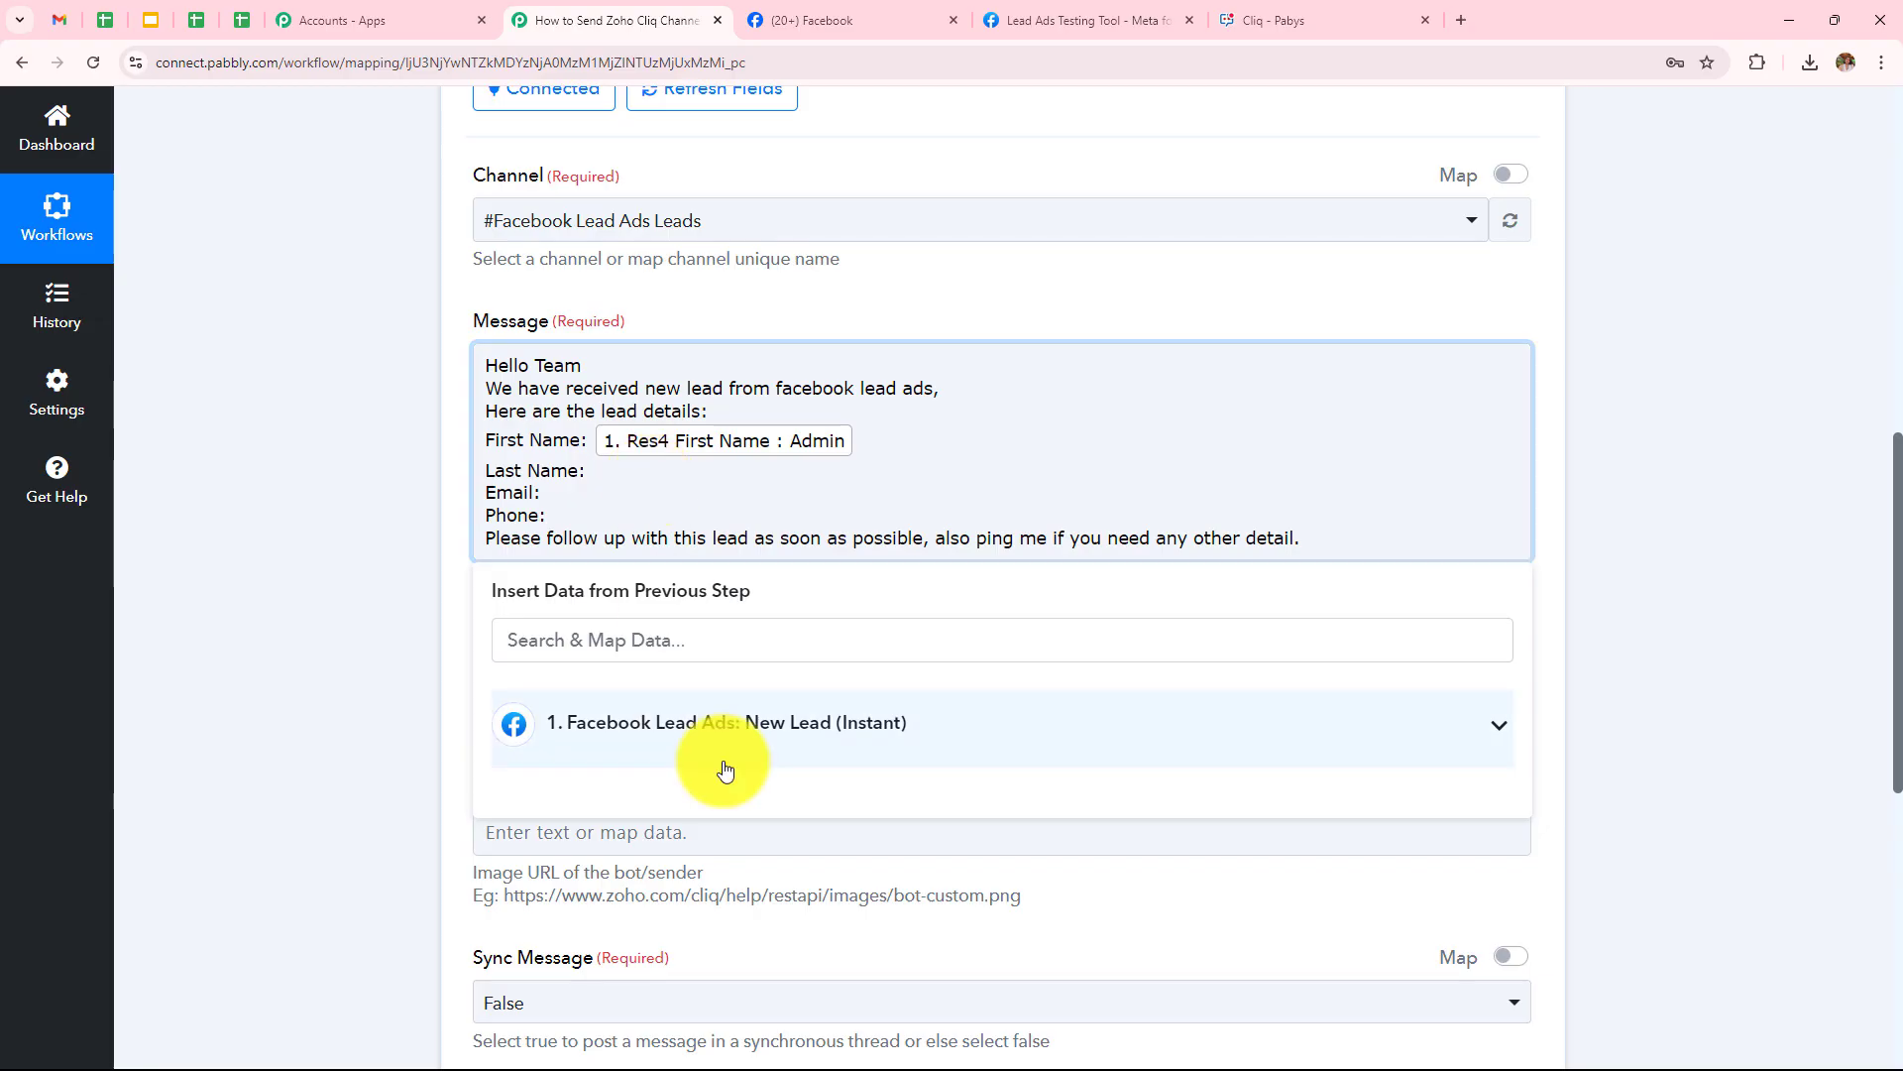
left_click(724, 768)
left_click(721, 842)
Map the lead's Email and Phone Number fields after the Email: and Phone: labels
left_click(623, 526)
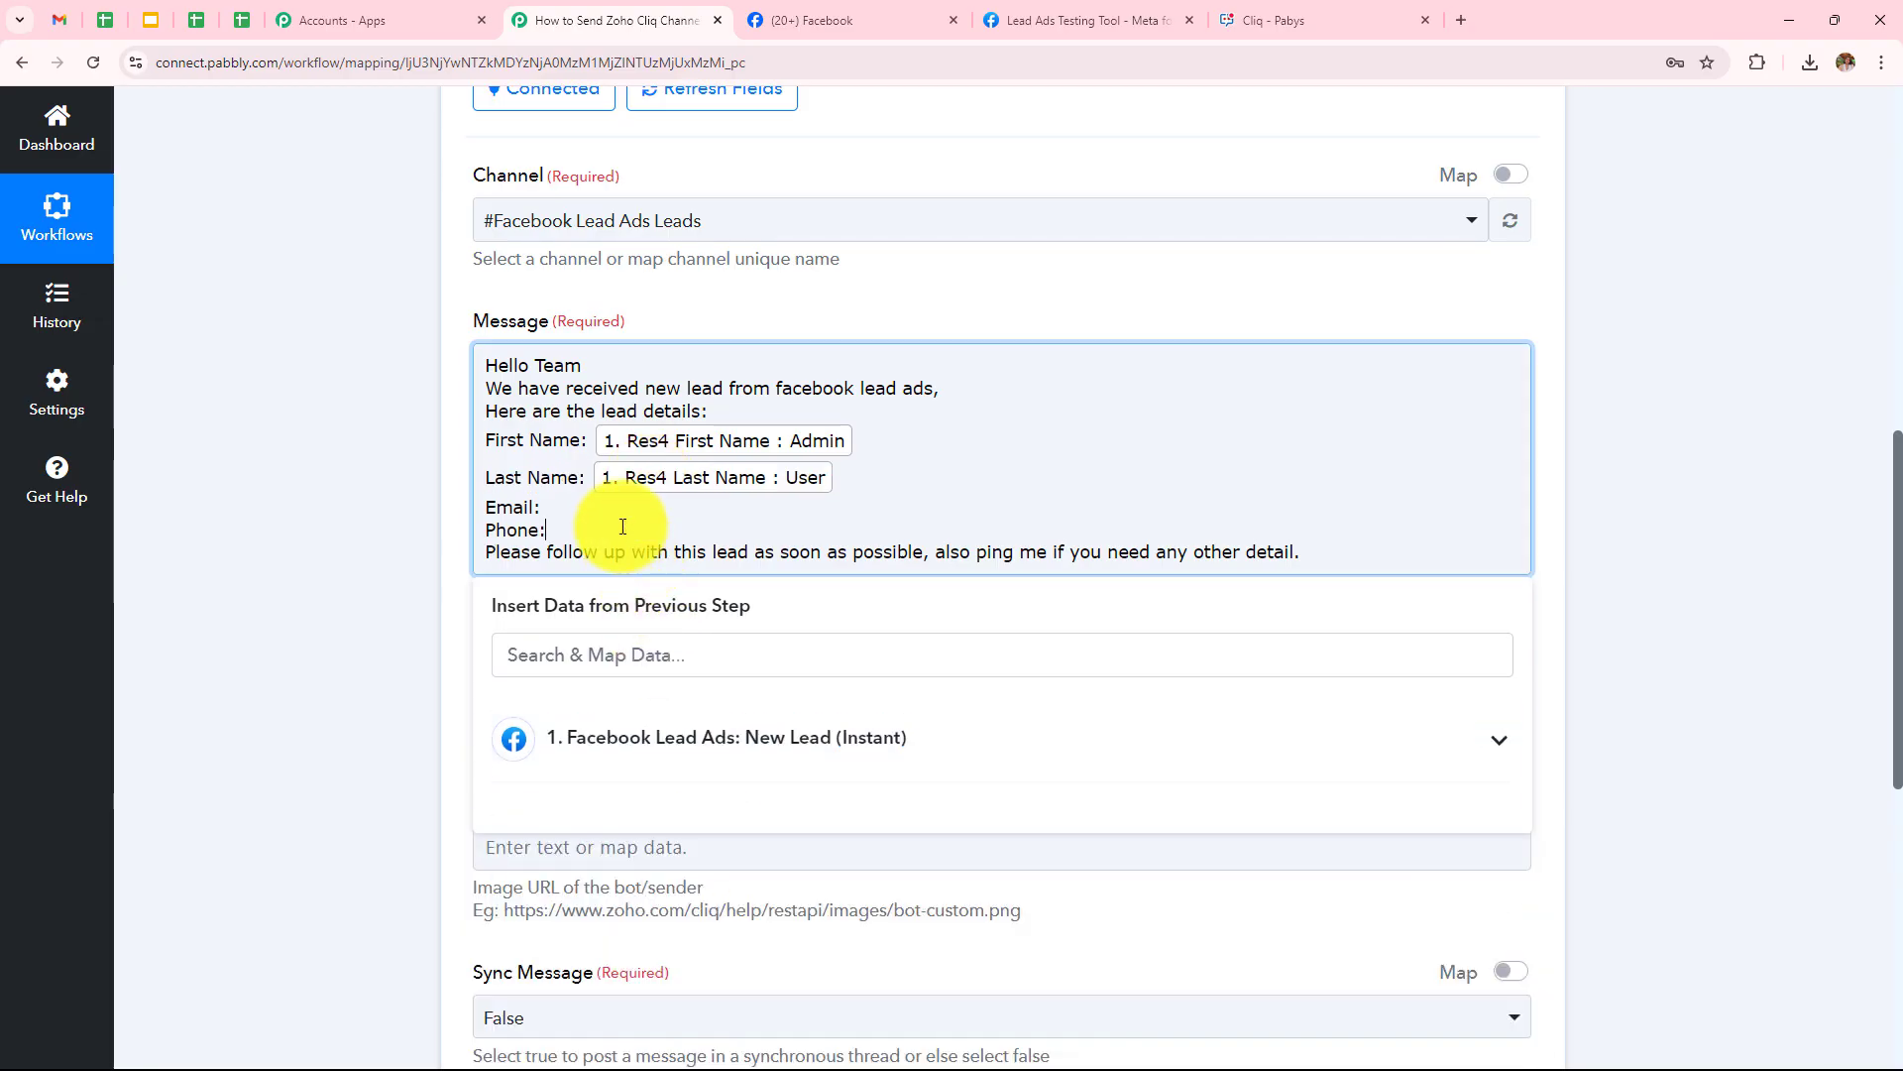
left_click(616, 502)
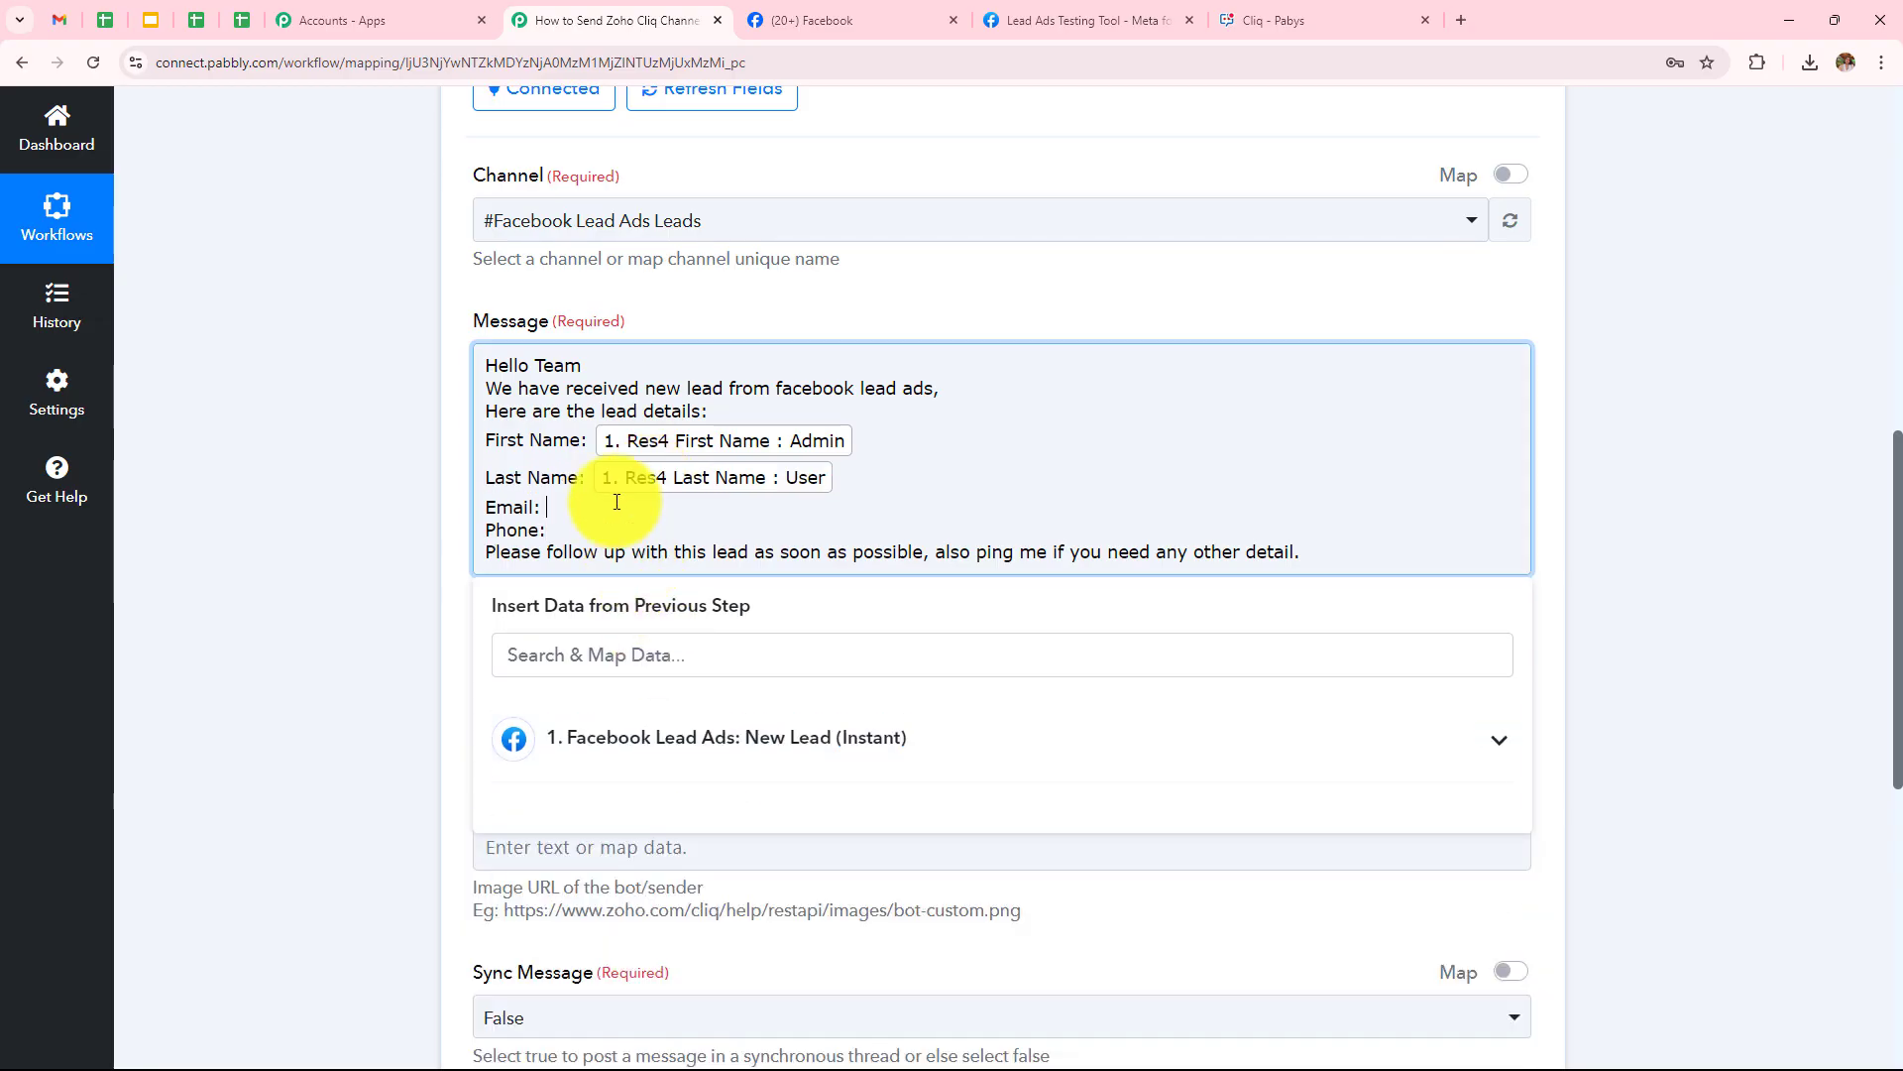
left_click(671, 733)
left_click(733, 902)
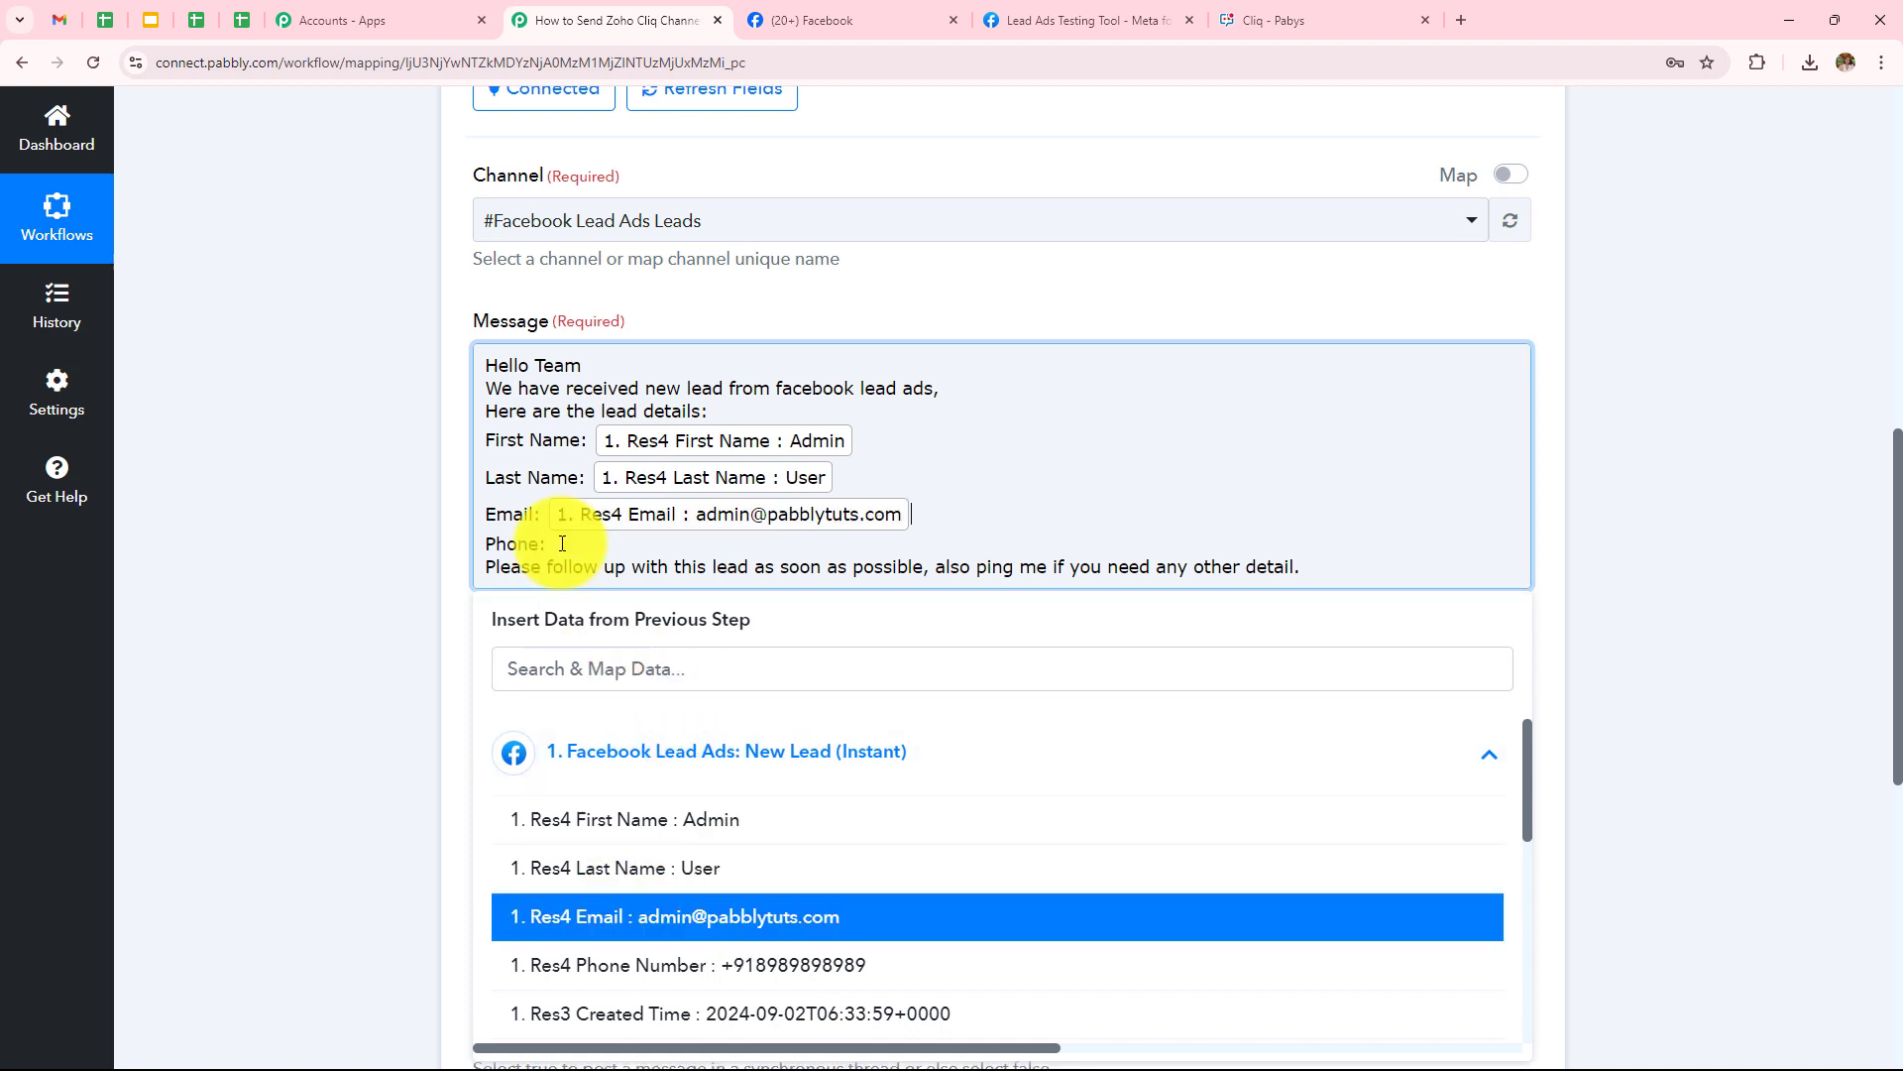
left_click(562, 543)
left_click(610, 750)
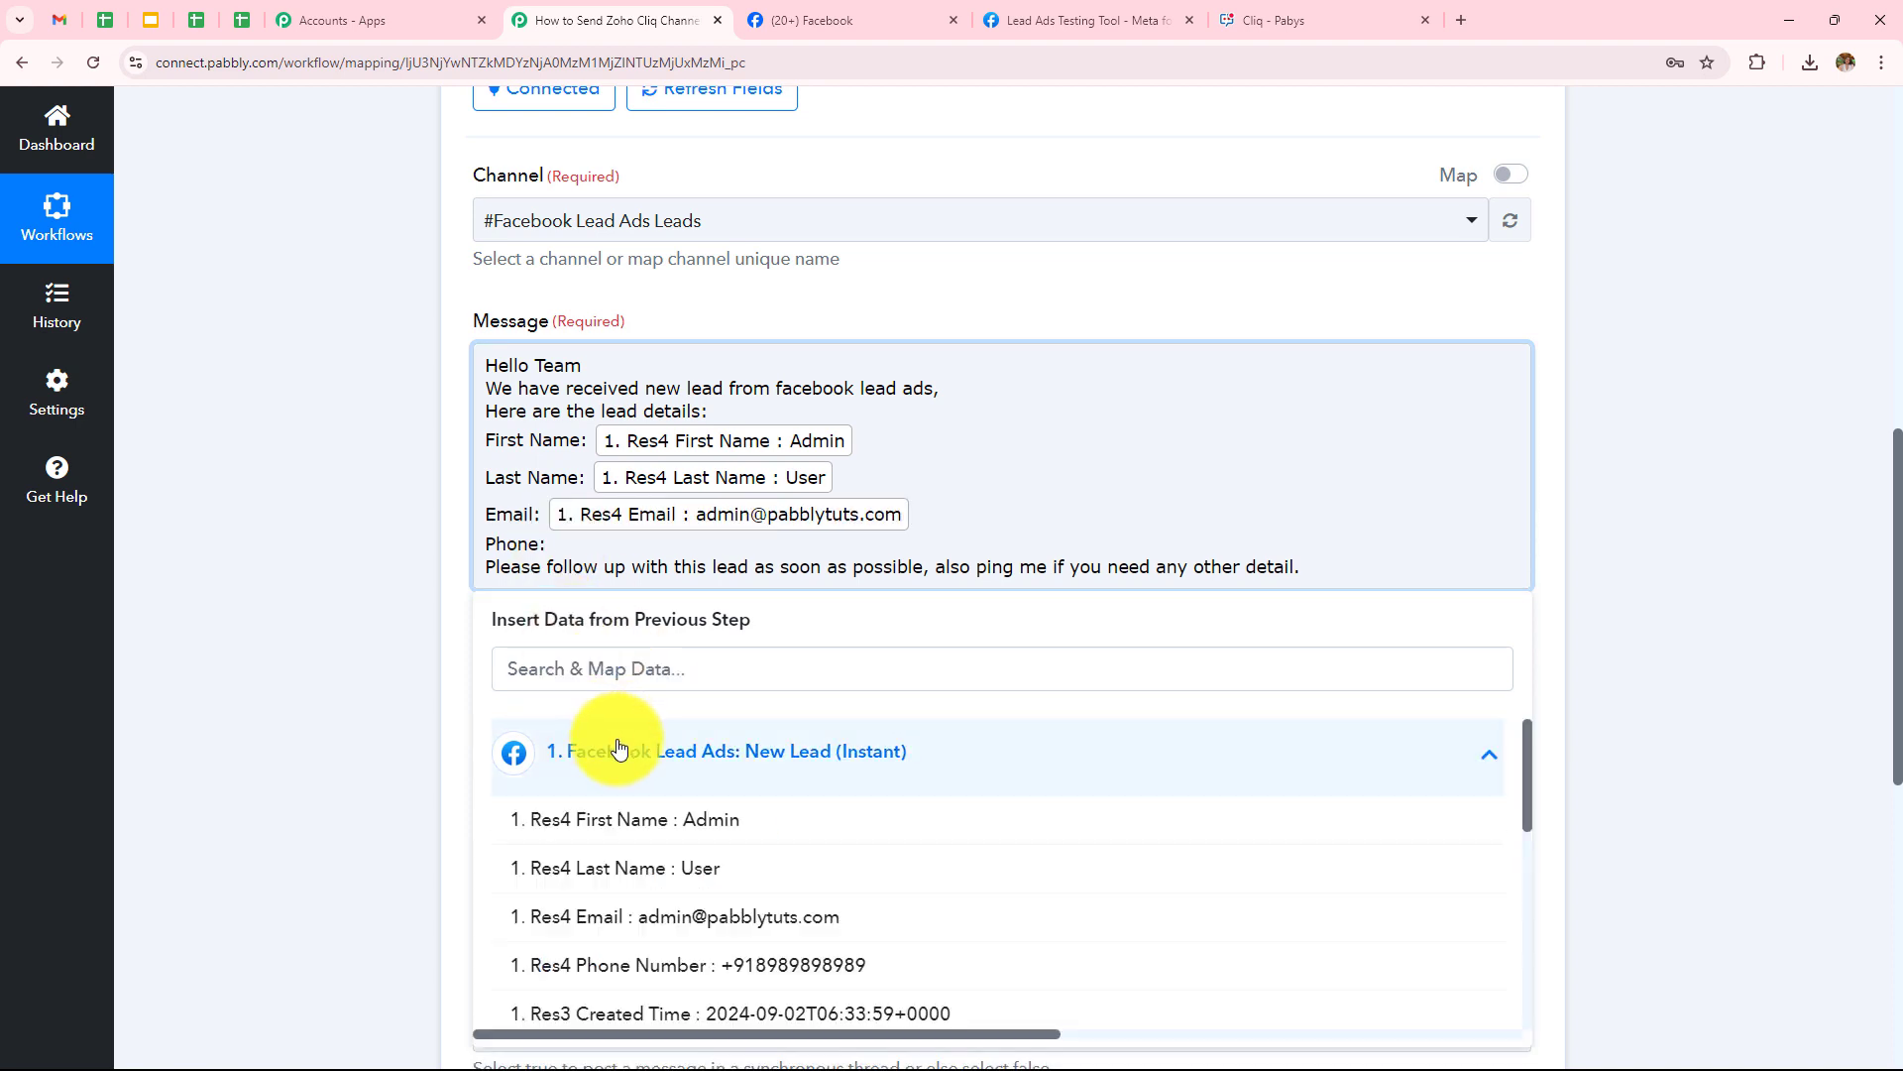
scroll(714, 756, "down", 2)
left_click(741, 873)
left_click(268, 585)
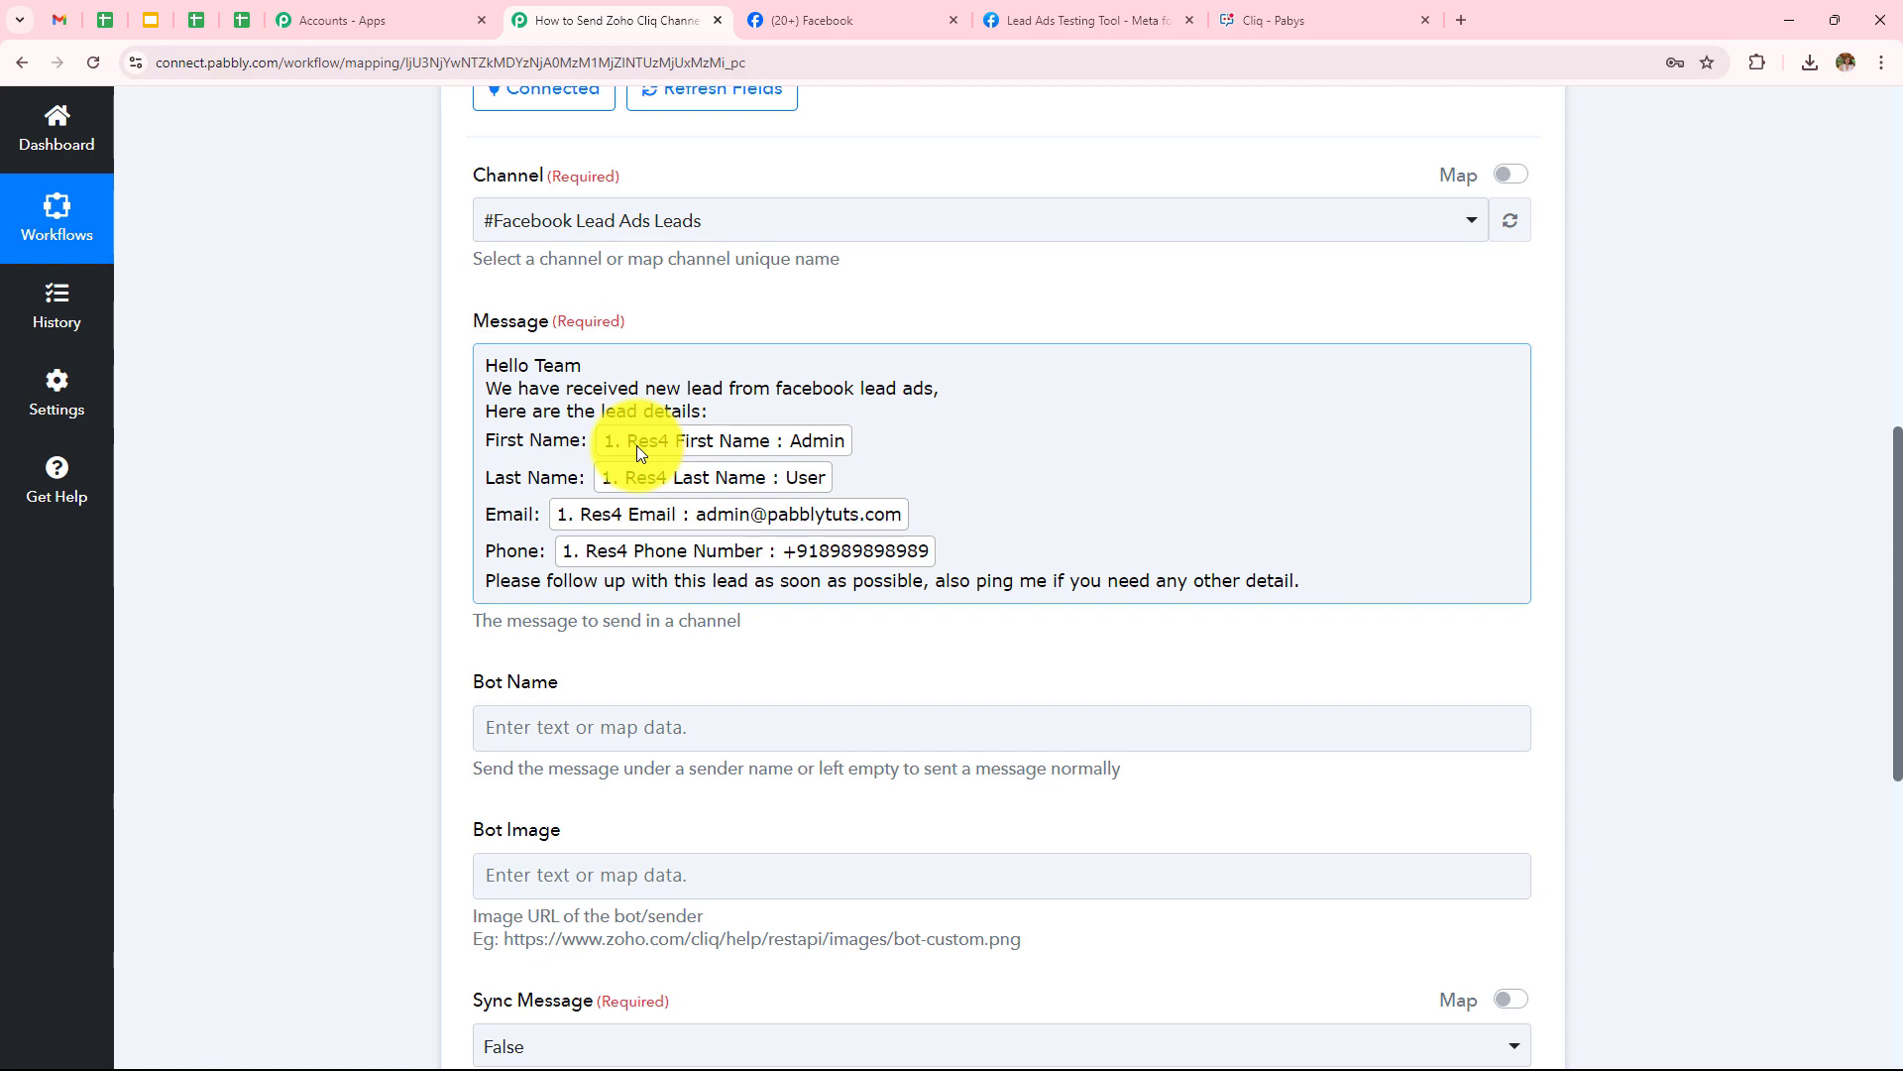
Review the Sync Message option and keep it set to False
scroll(636, 444, "down", 4)
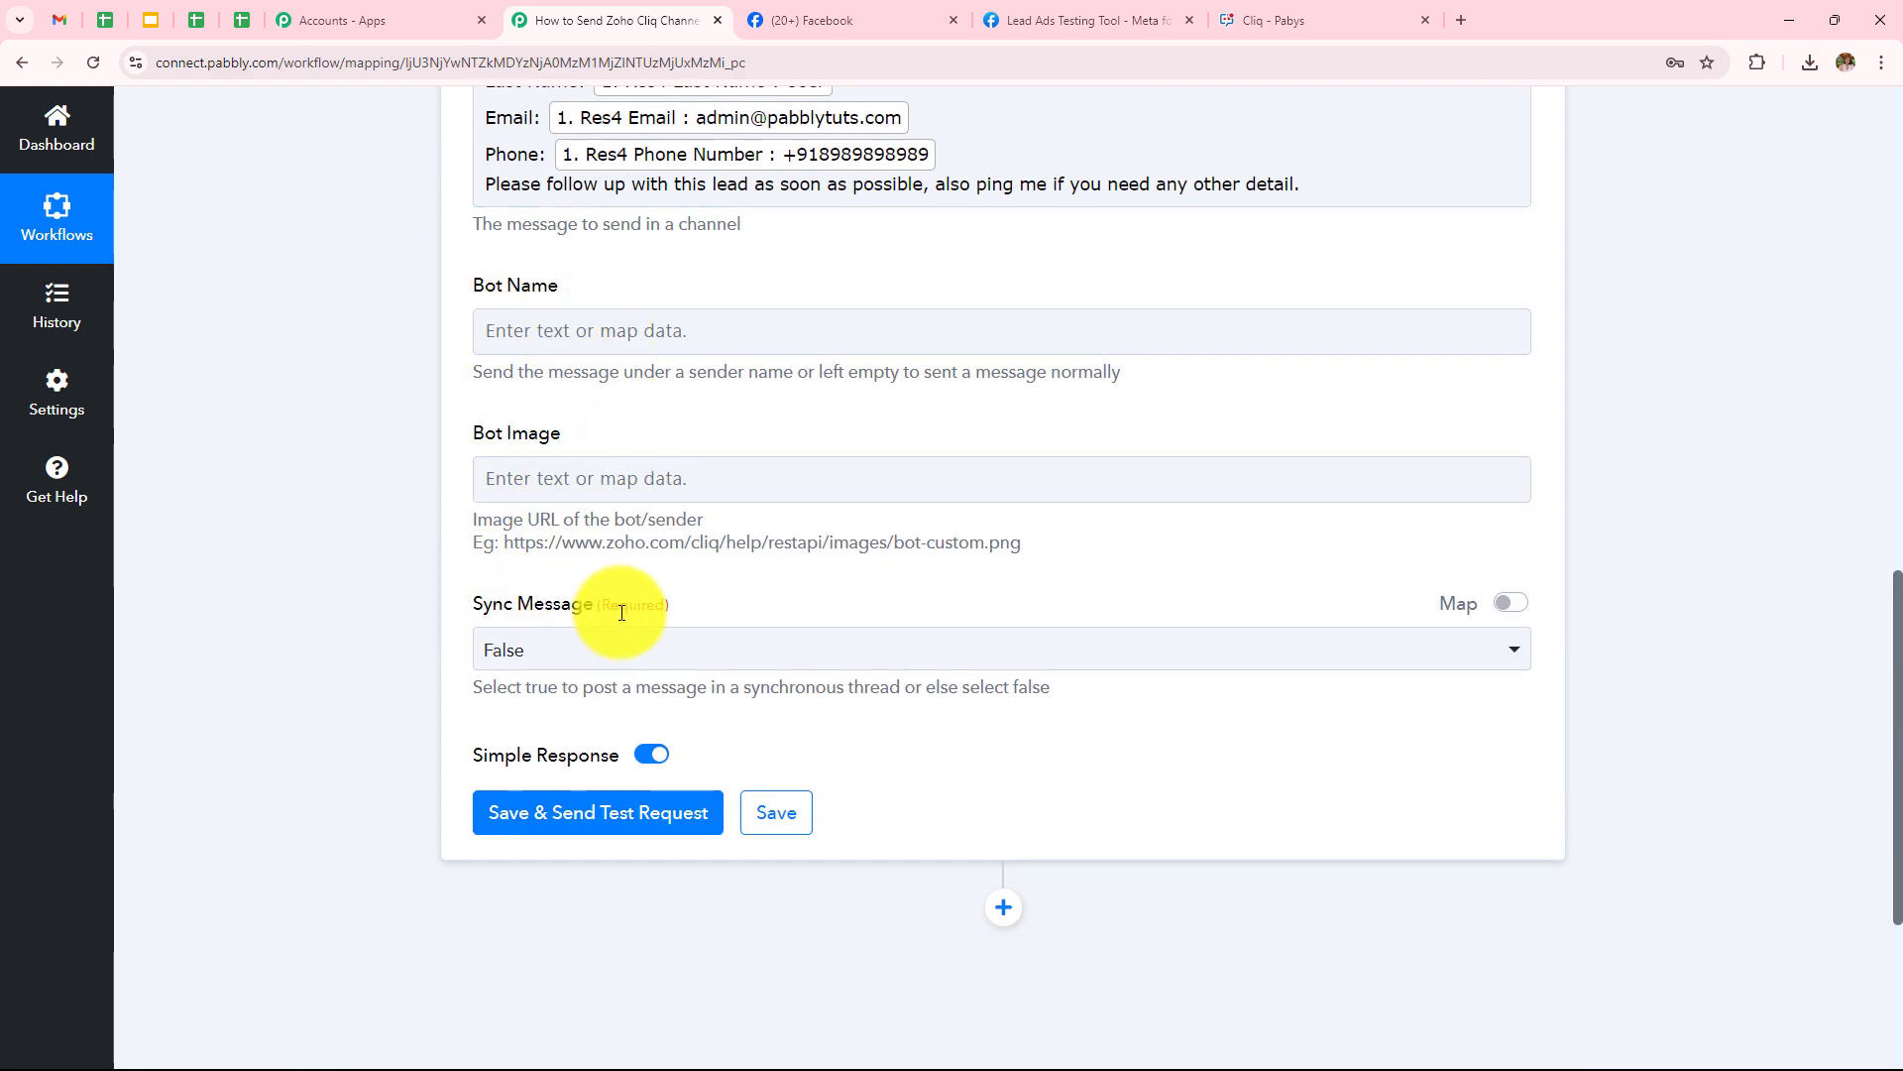
scroll(556, 486, "up", 2)
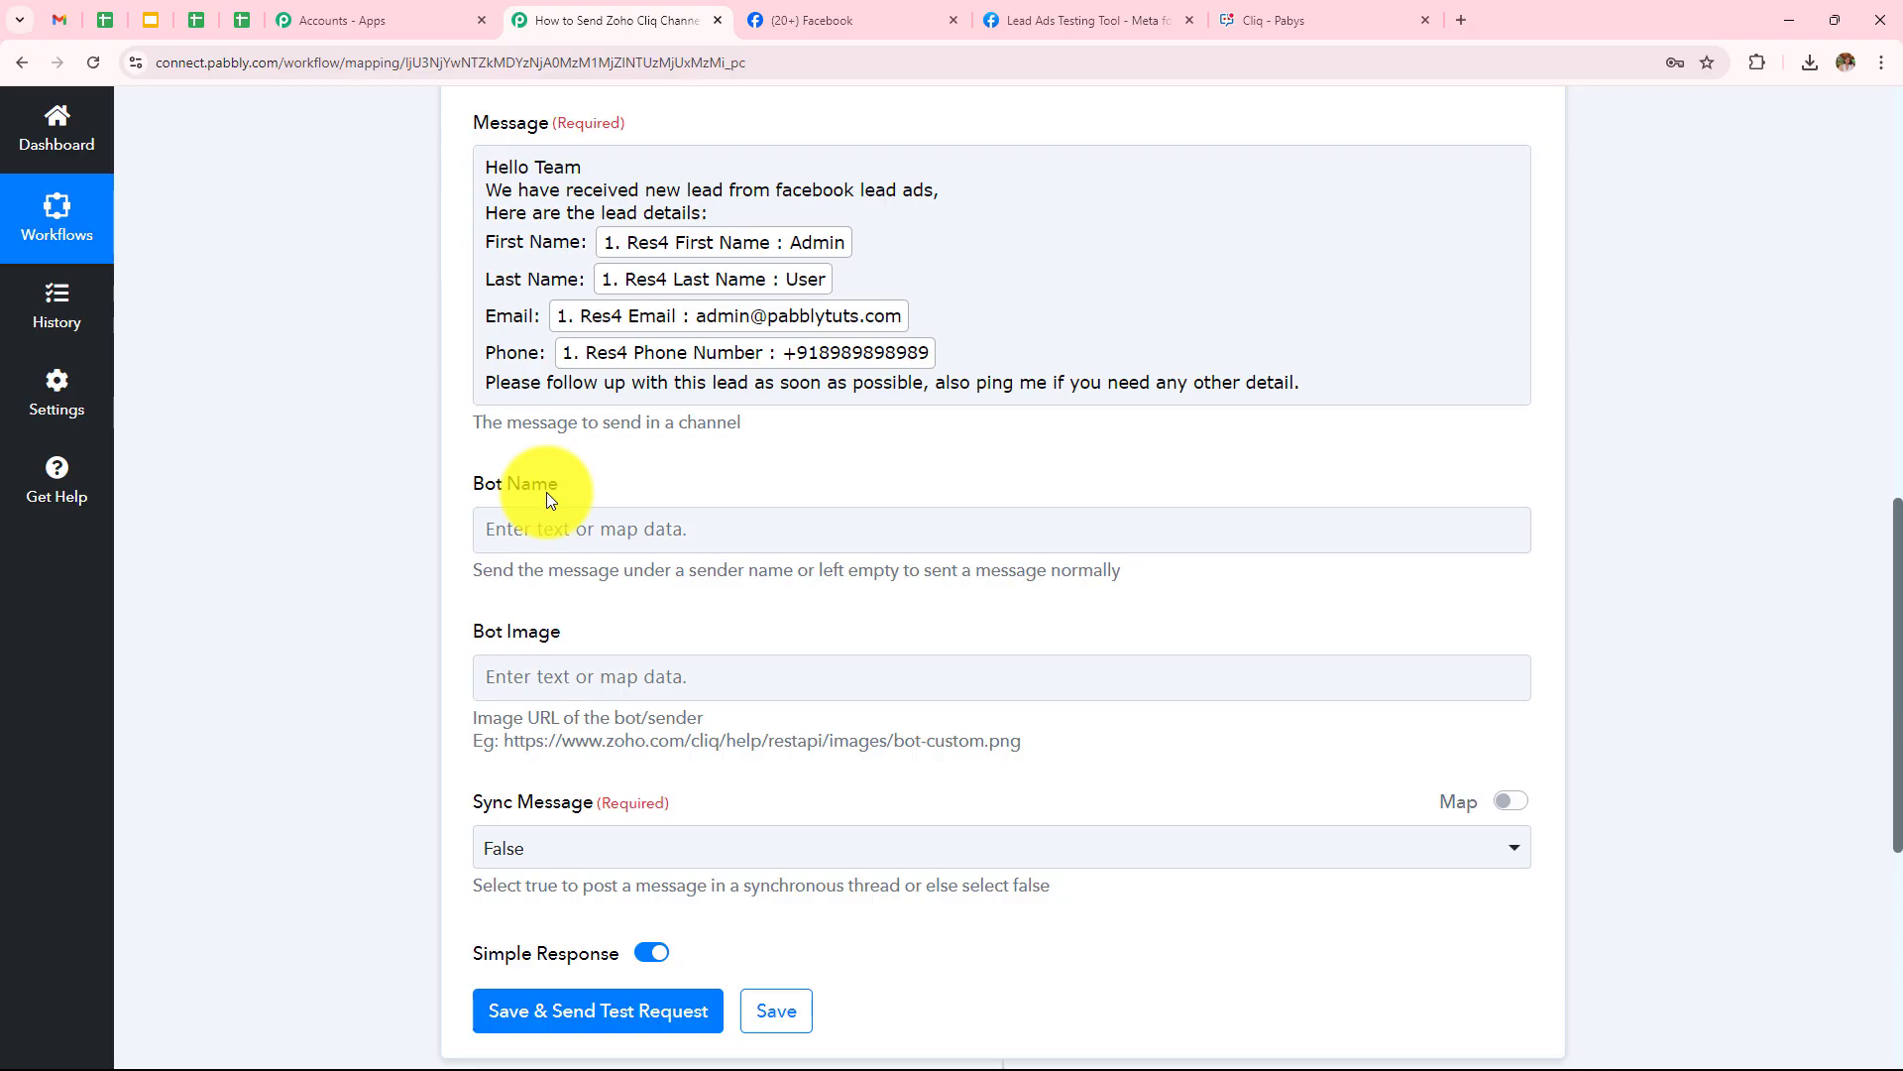
scroll(547, 555, "down", 2)
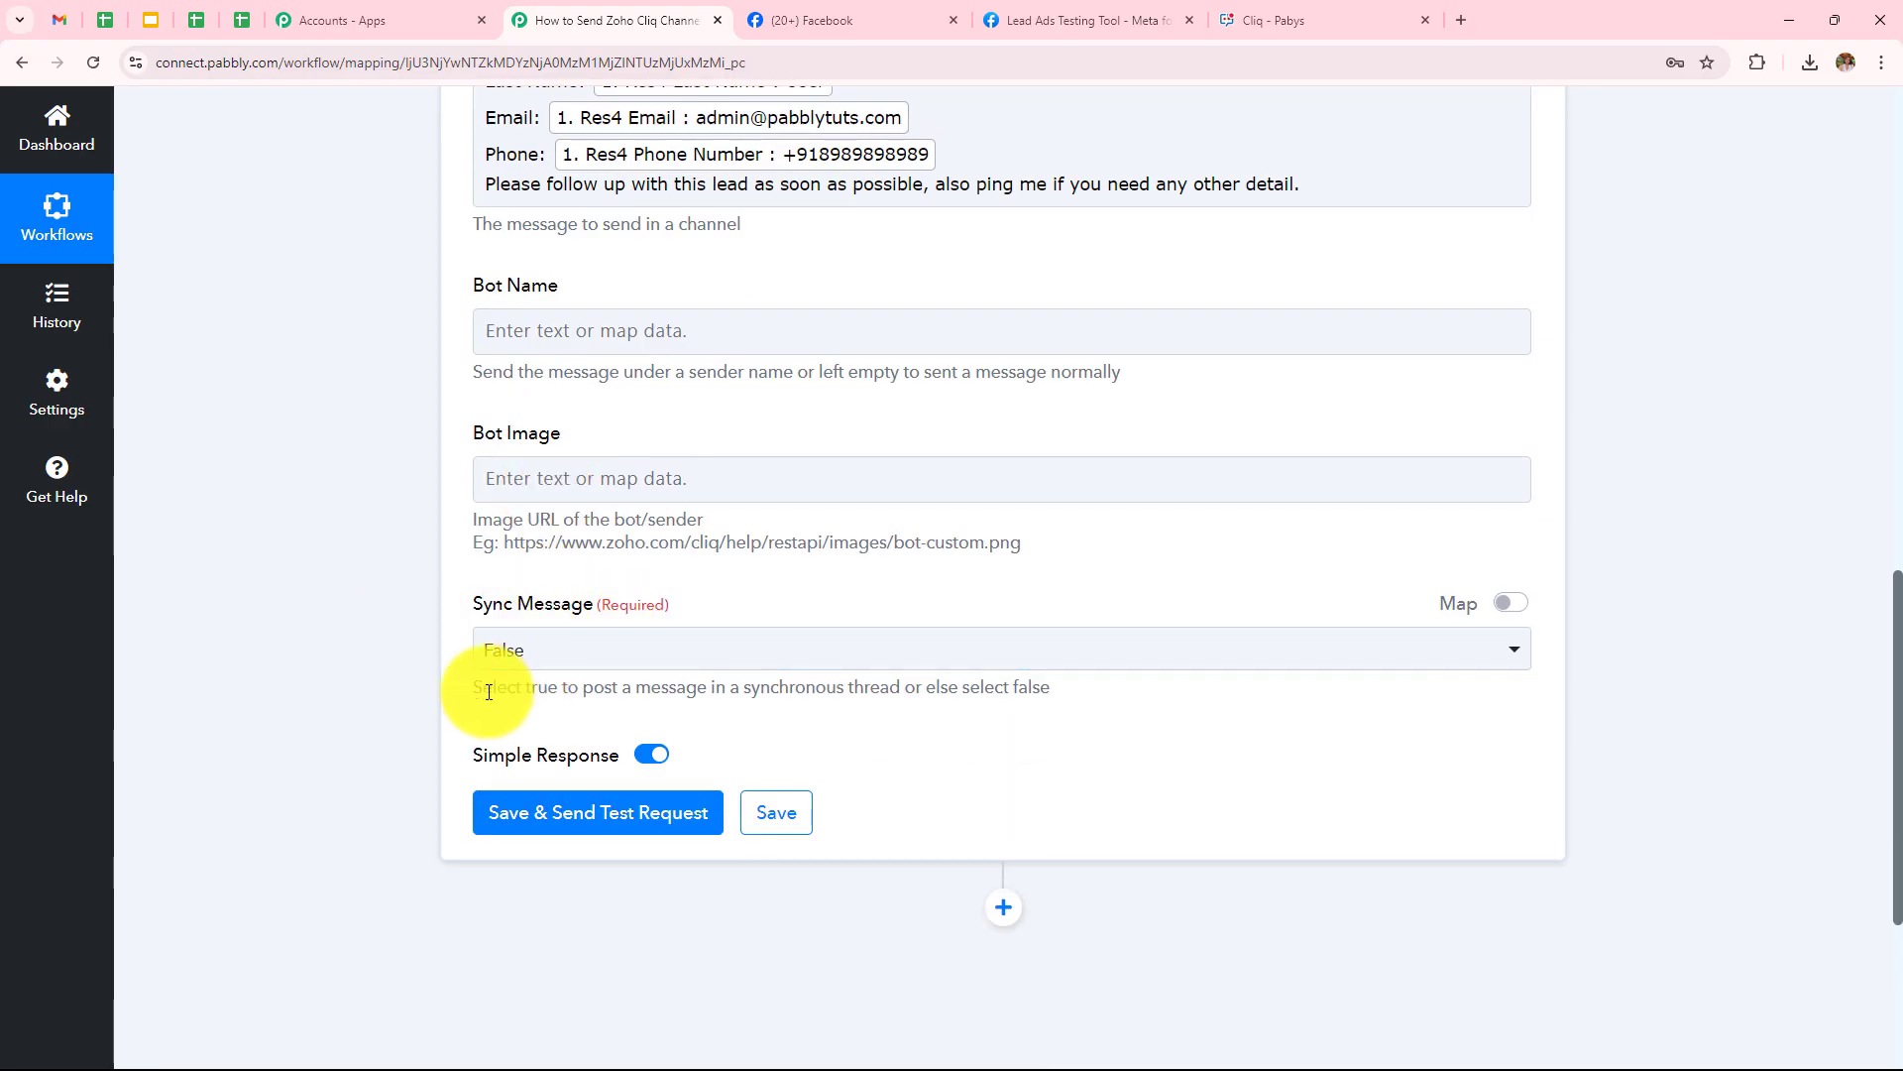
left_click_drag(470, 692, 620, 714)
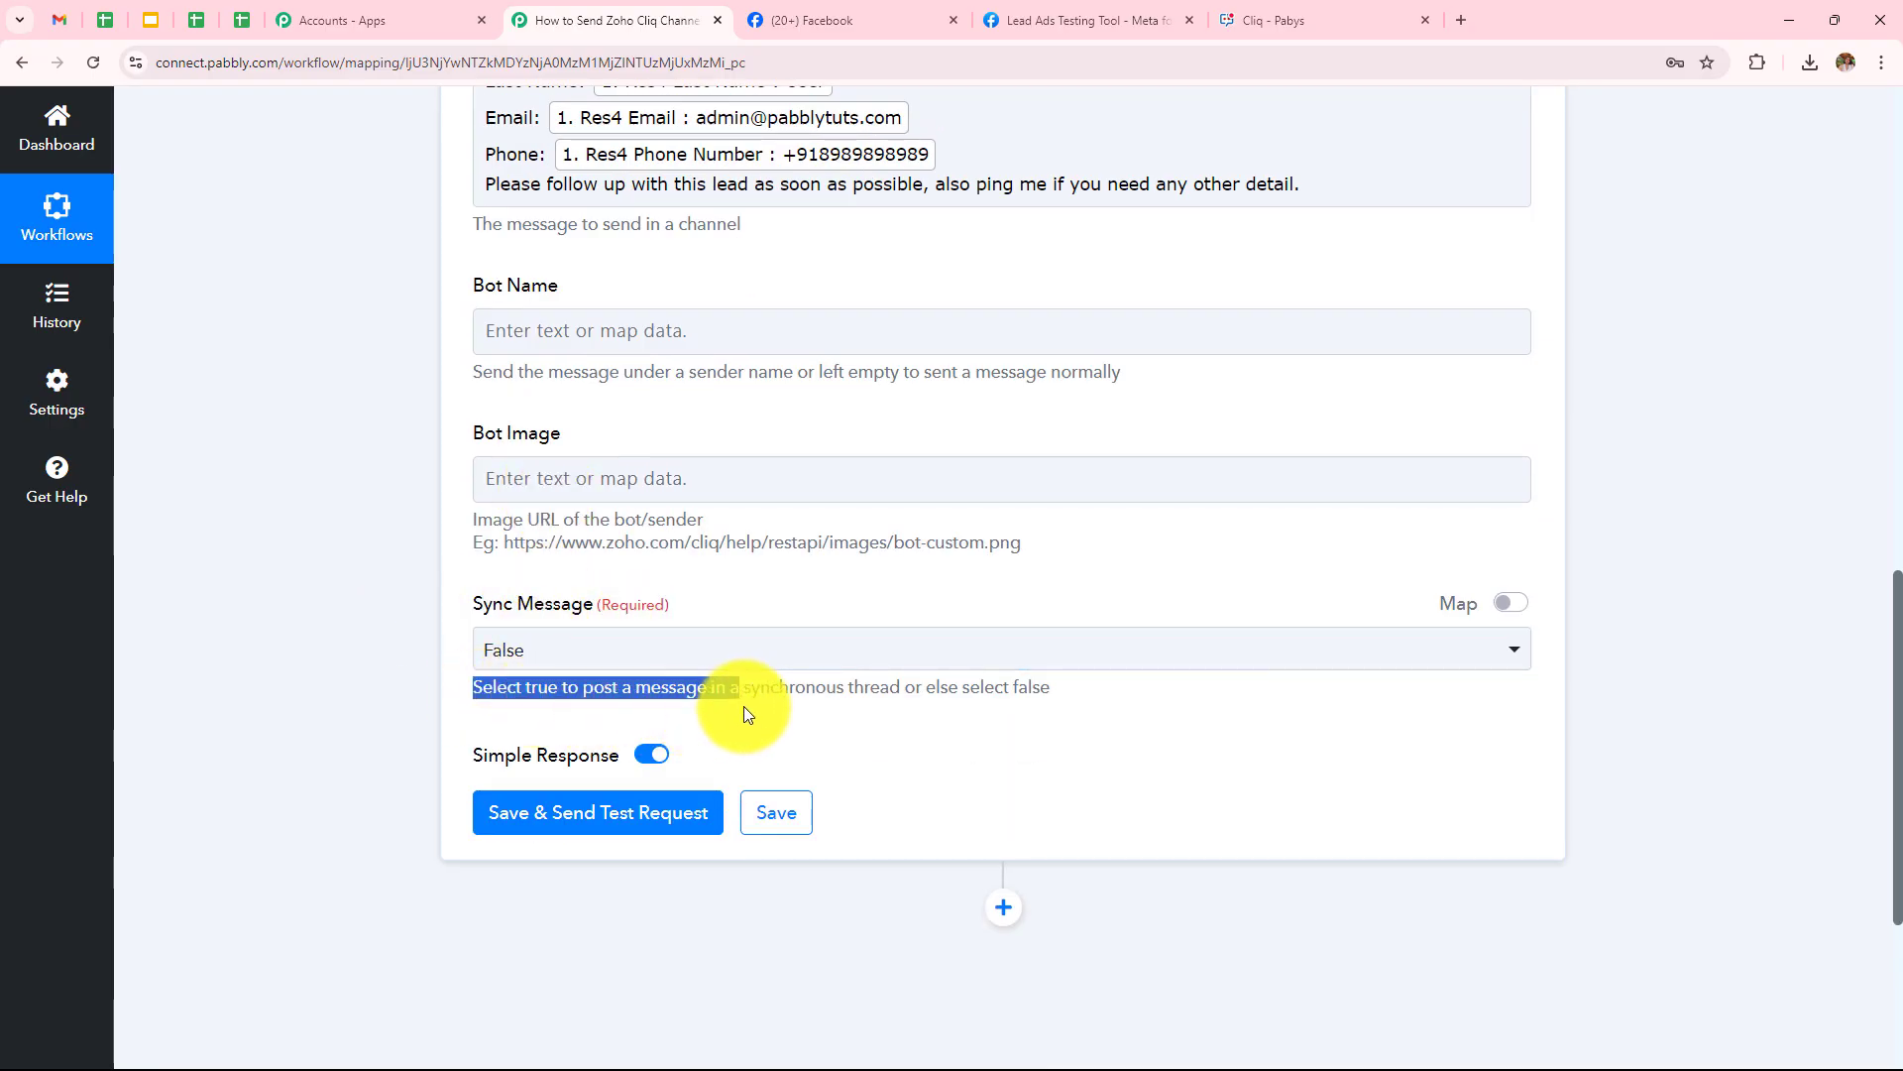
left_click_drag(746, 713, 879, 710)
left_click(880, 716)
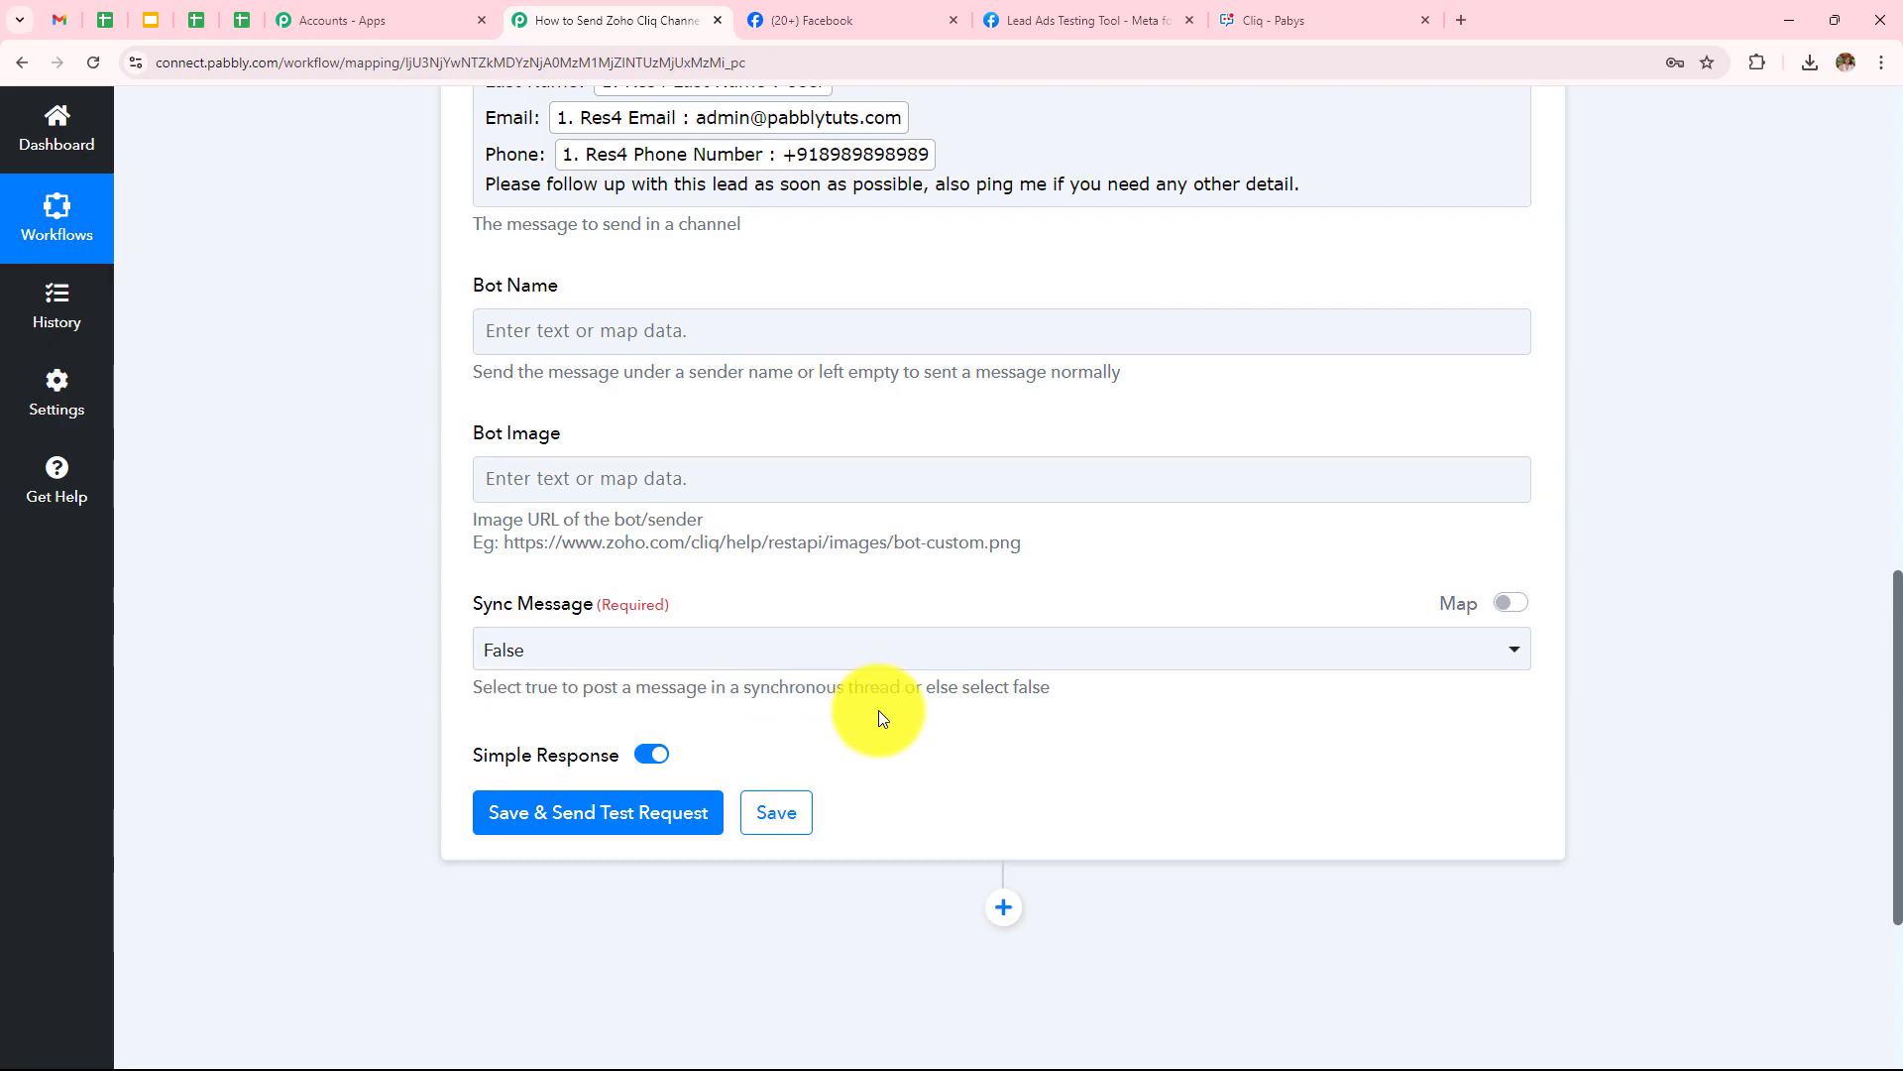
left_click(837, 649)
left_click(625, 765)
left_click(343, 631)
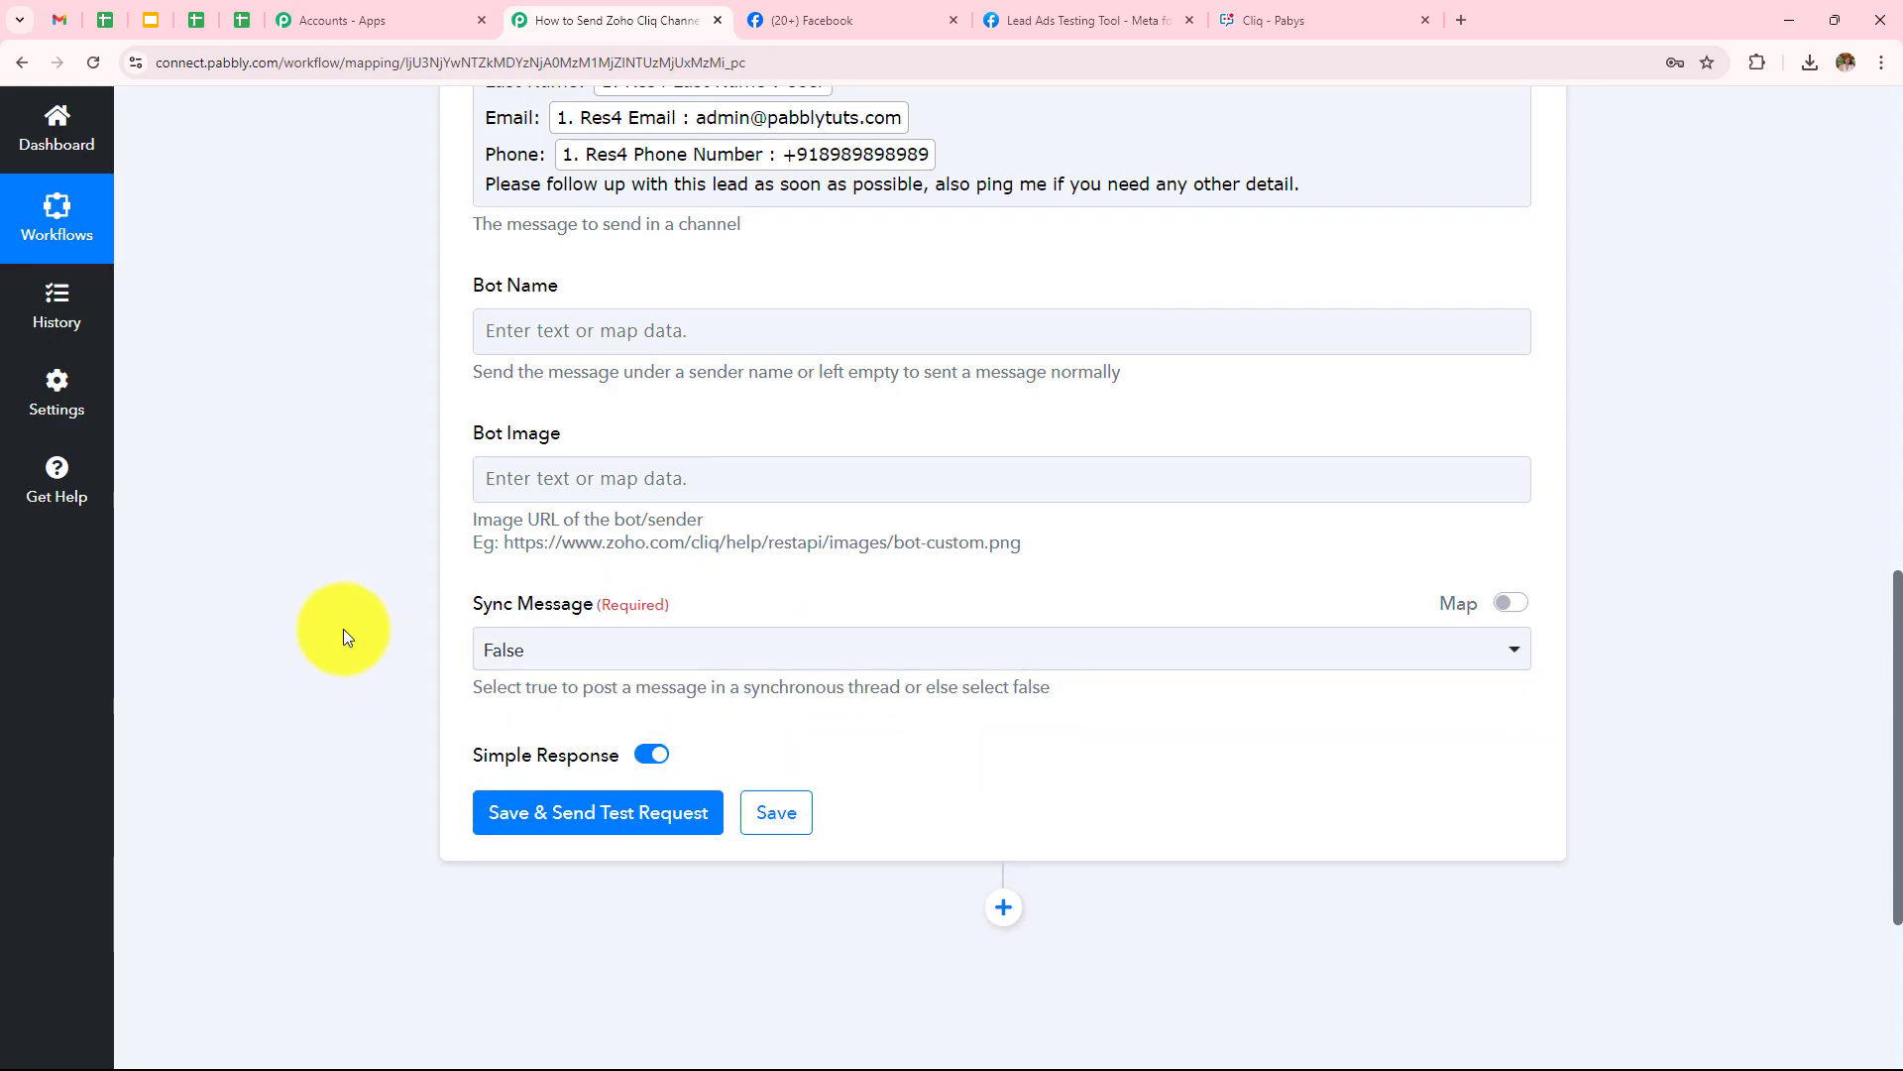
Save the step and send a test request, receiving HTTP status code 204
left_click(575, 808)
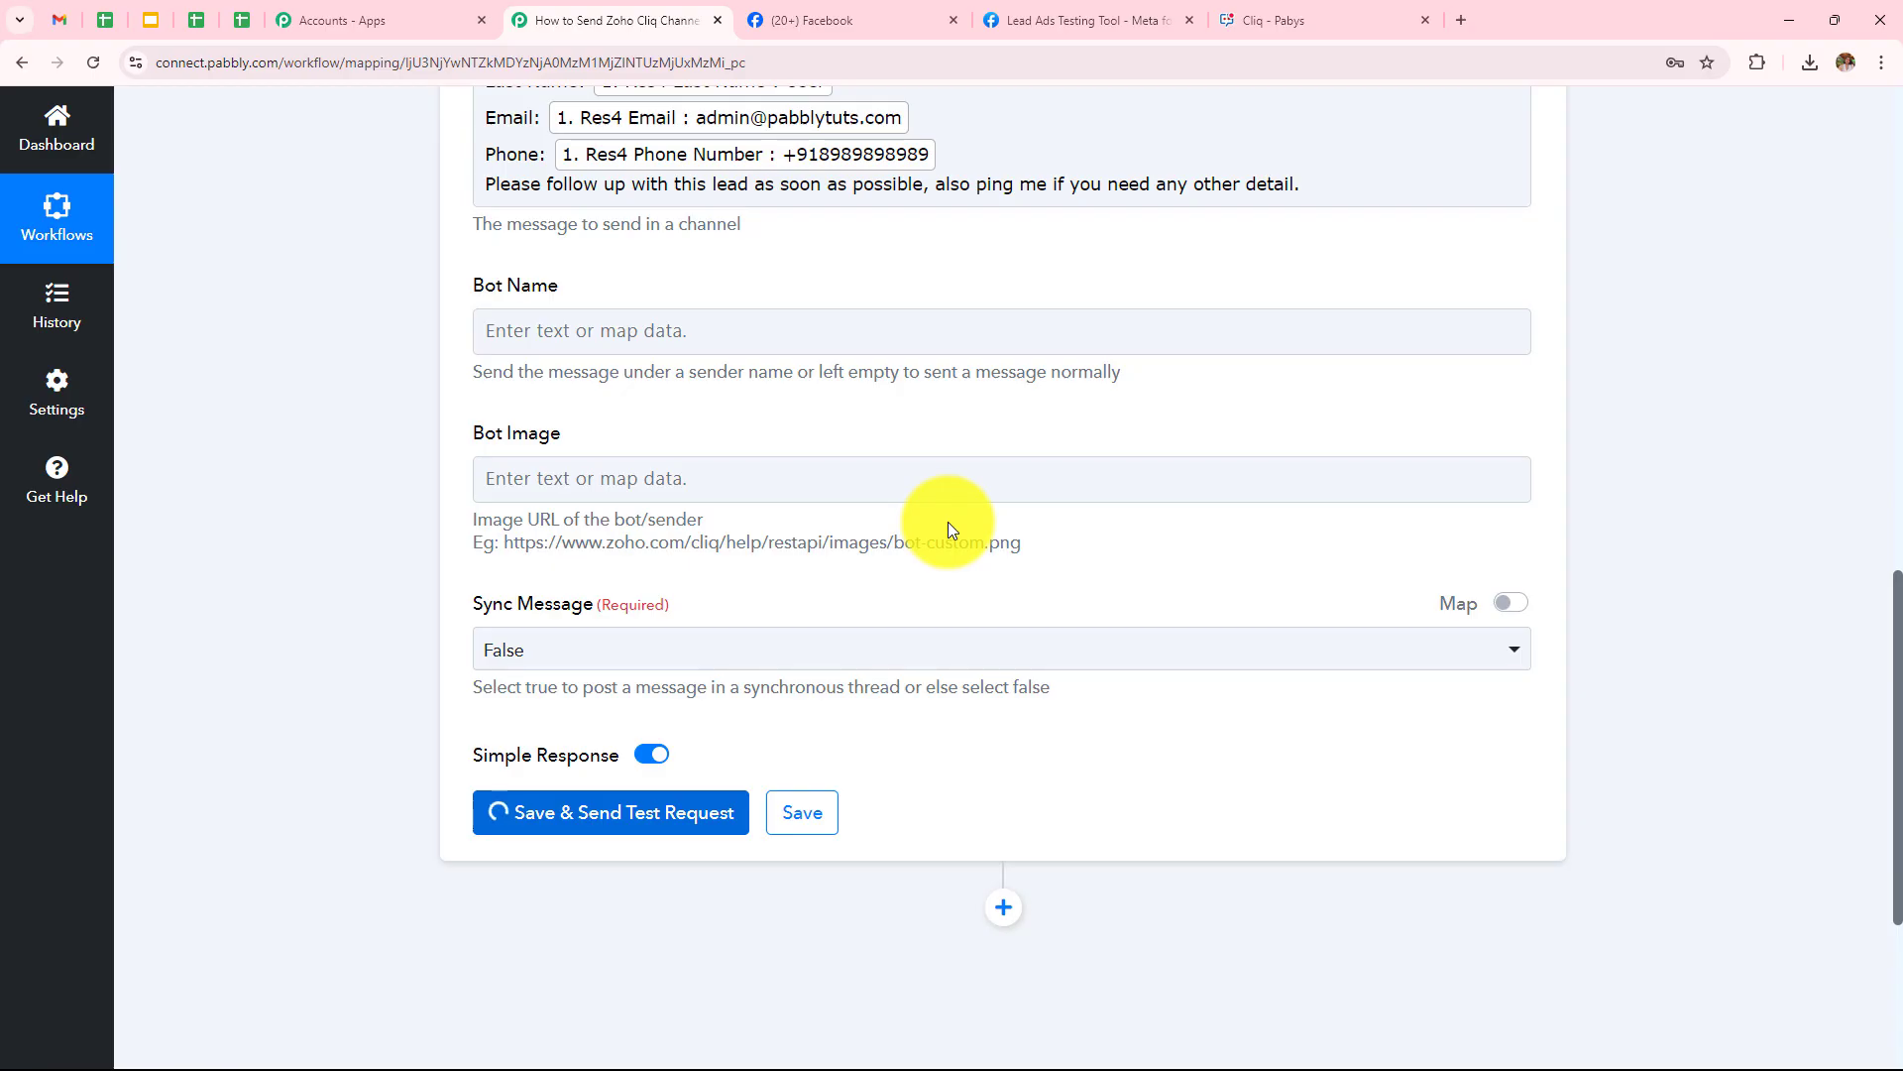
scroll(948, 521, "down", 4)
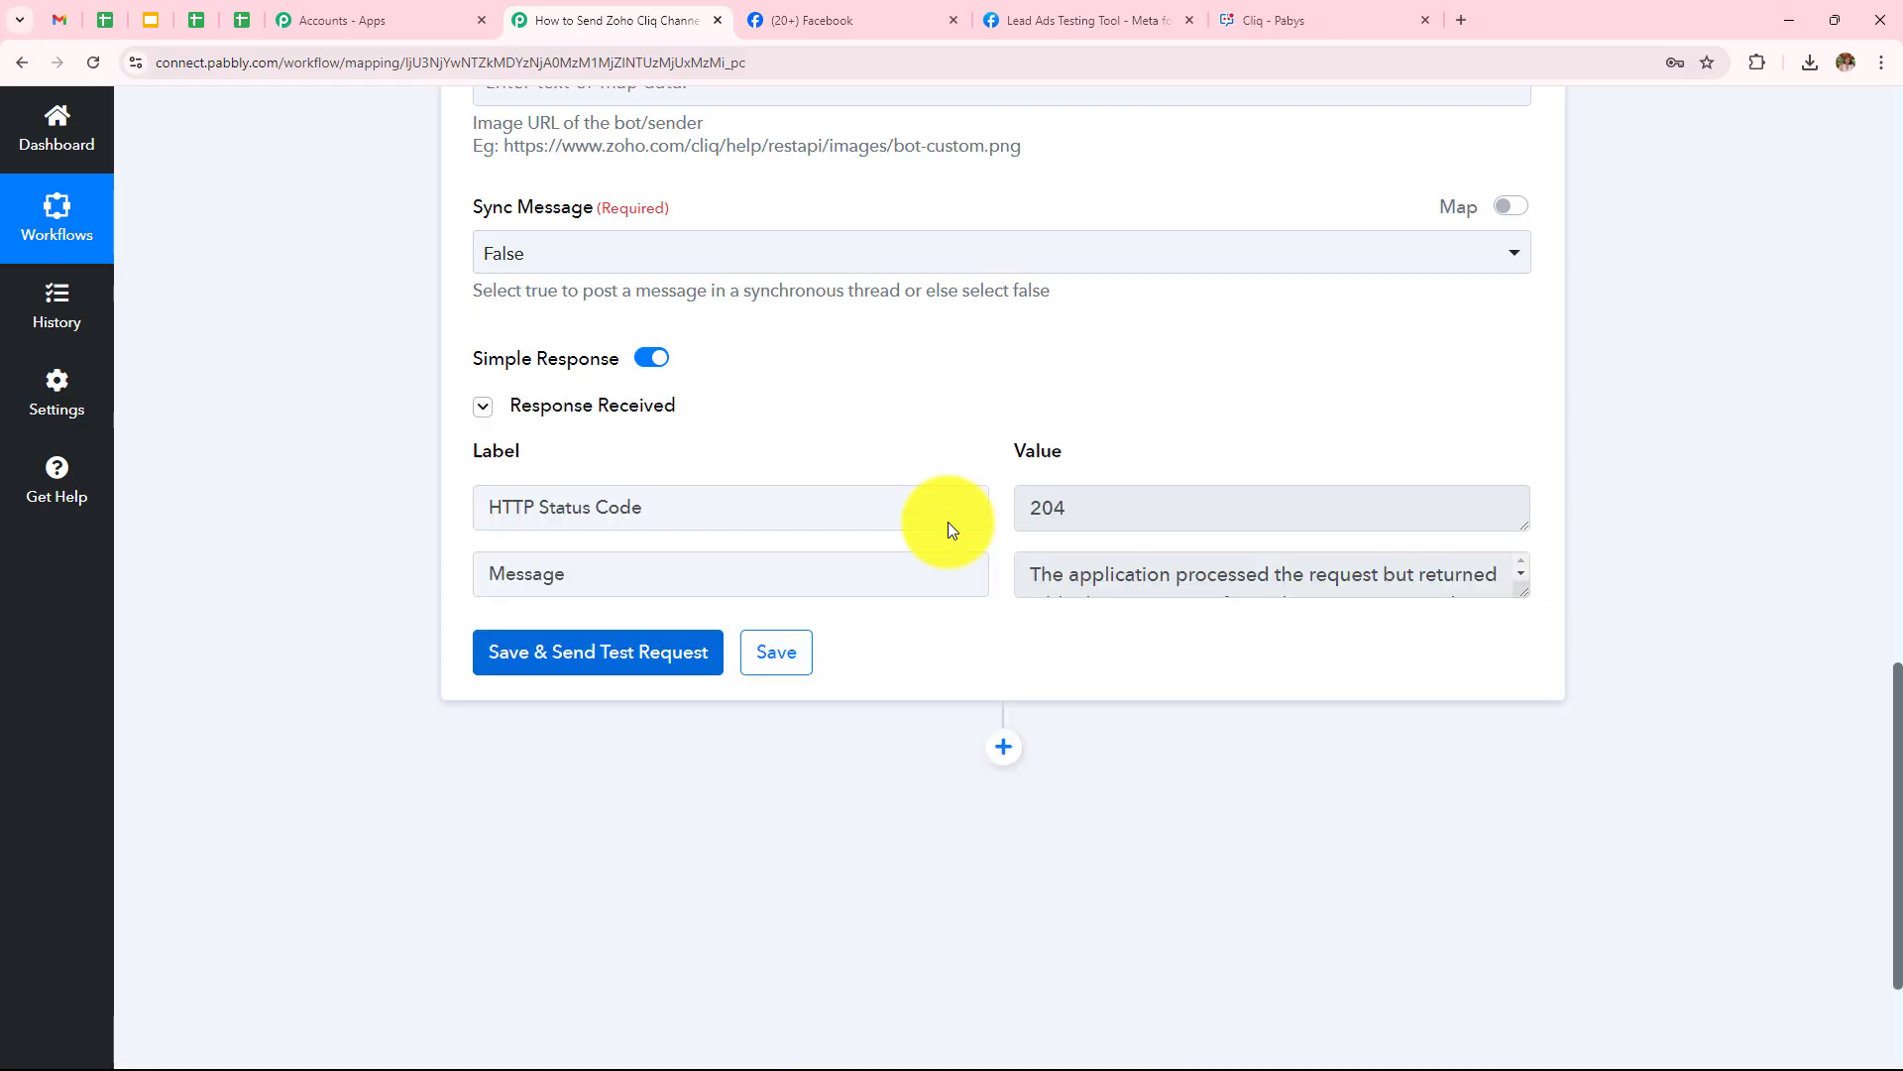
scroll(948, 522, "up", 5)
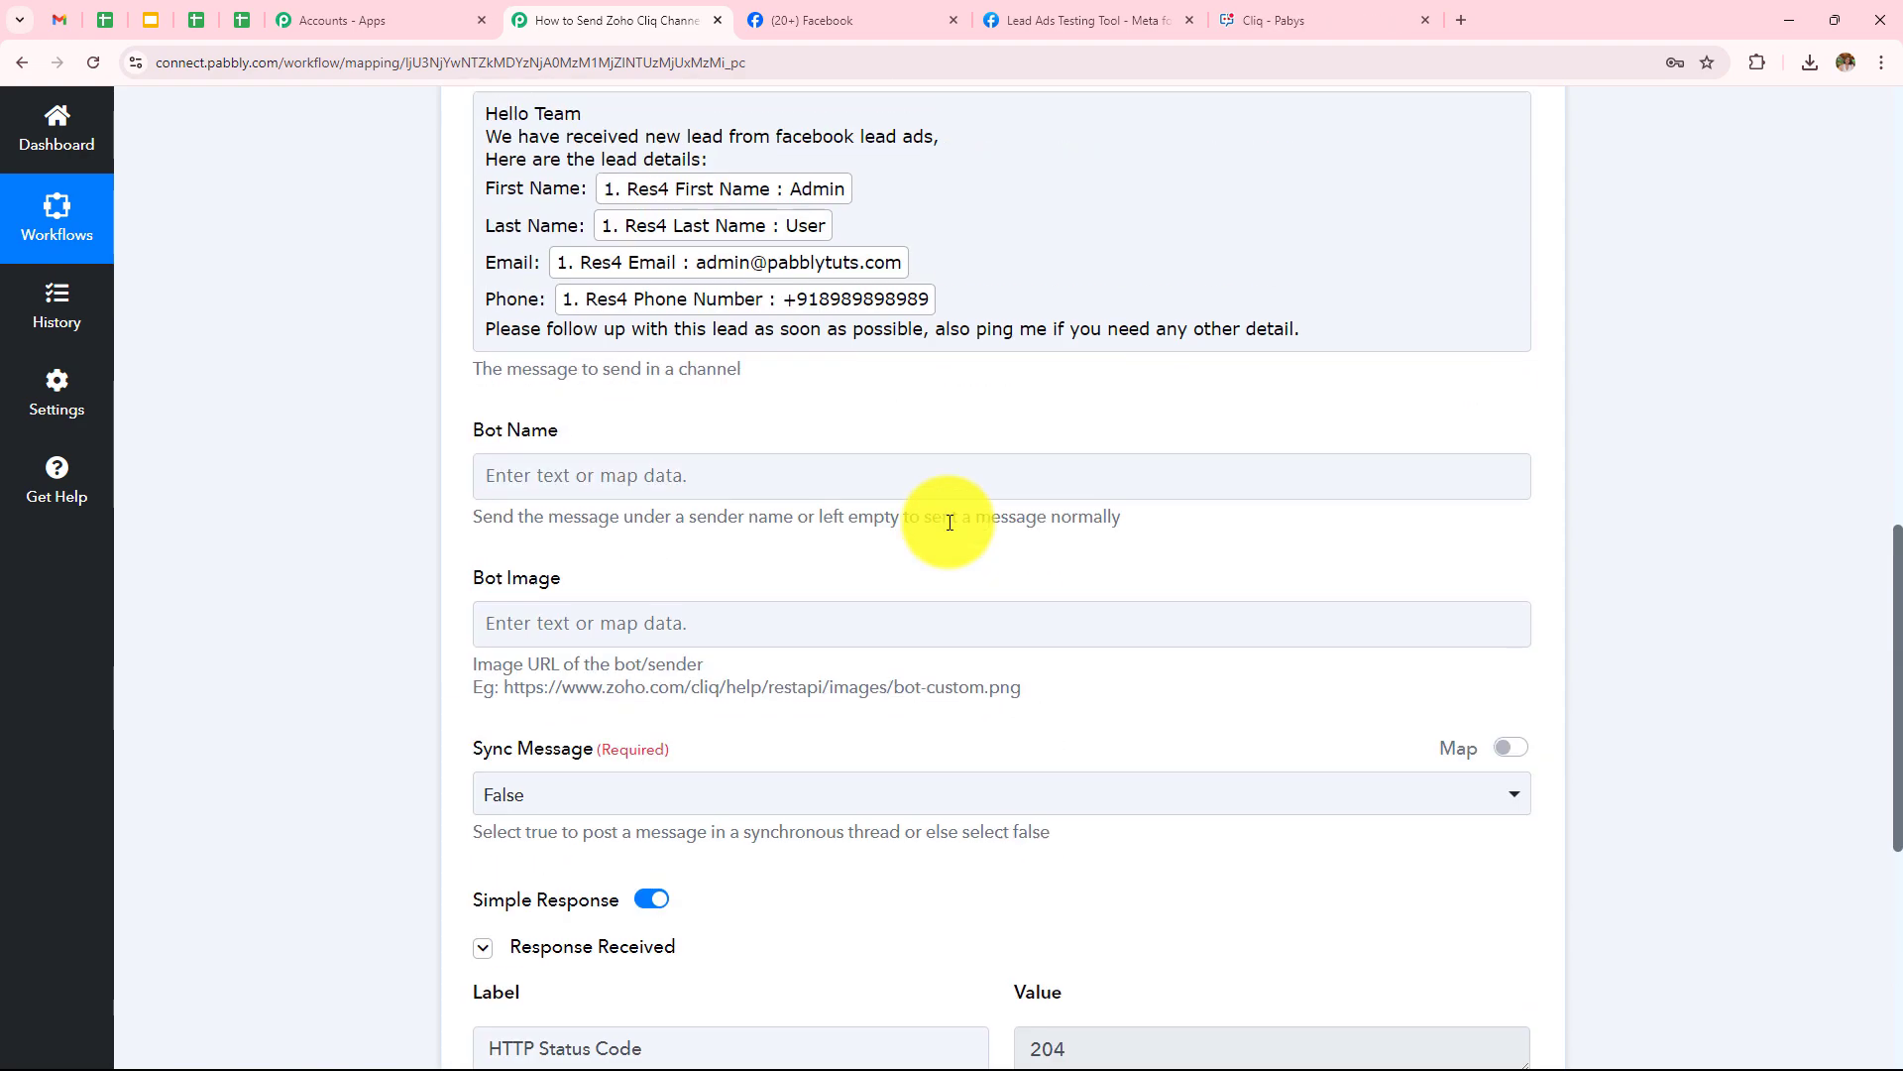
scroll(948, 521, "up", 1)
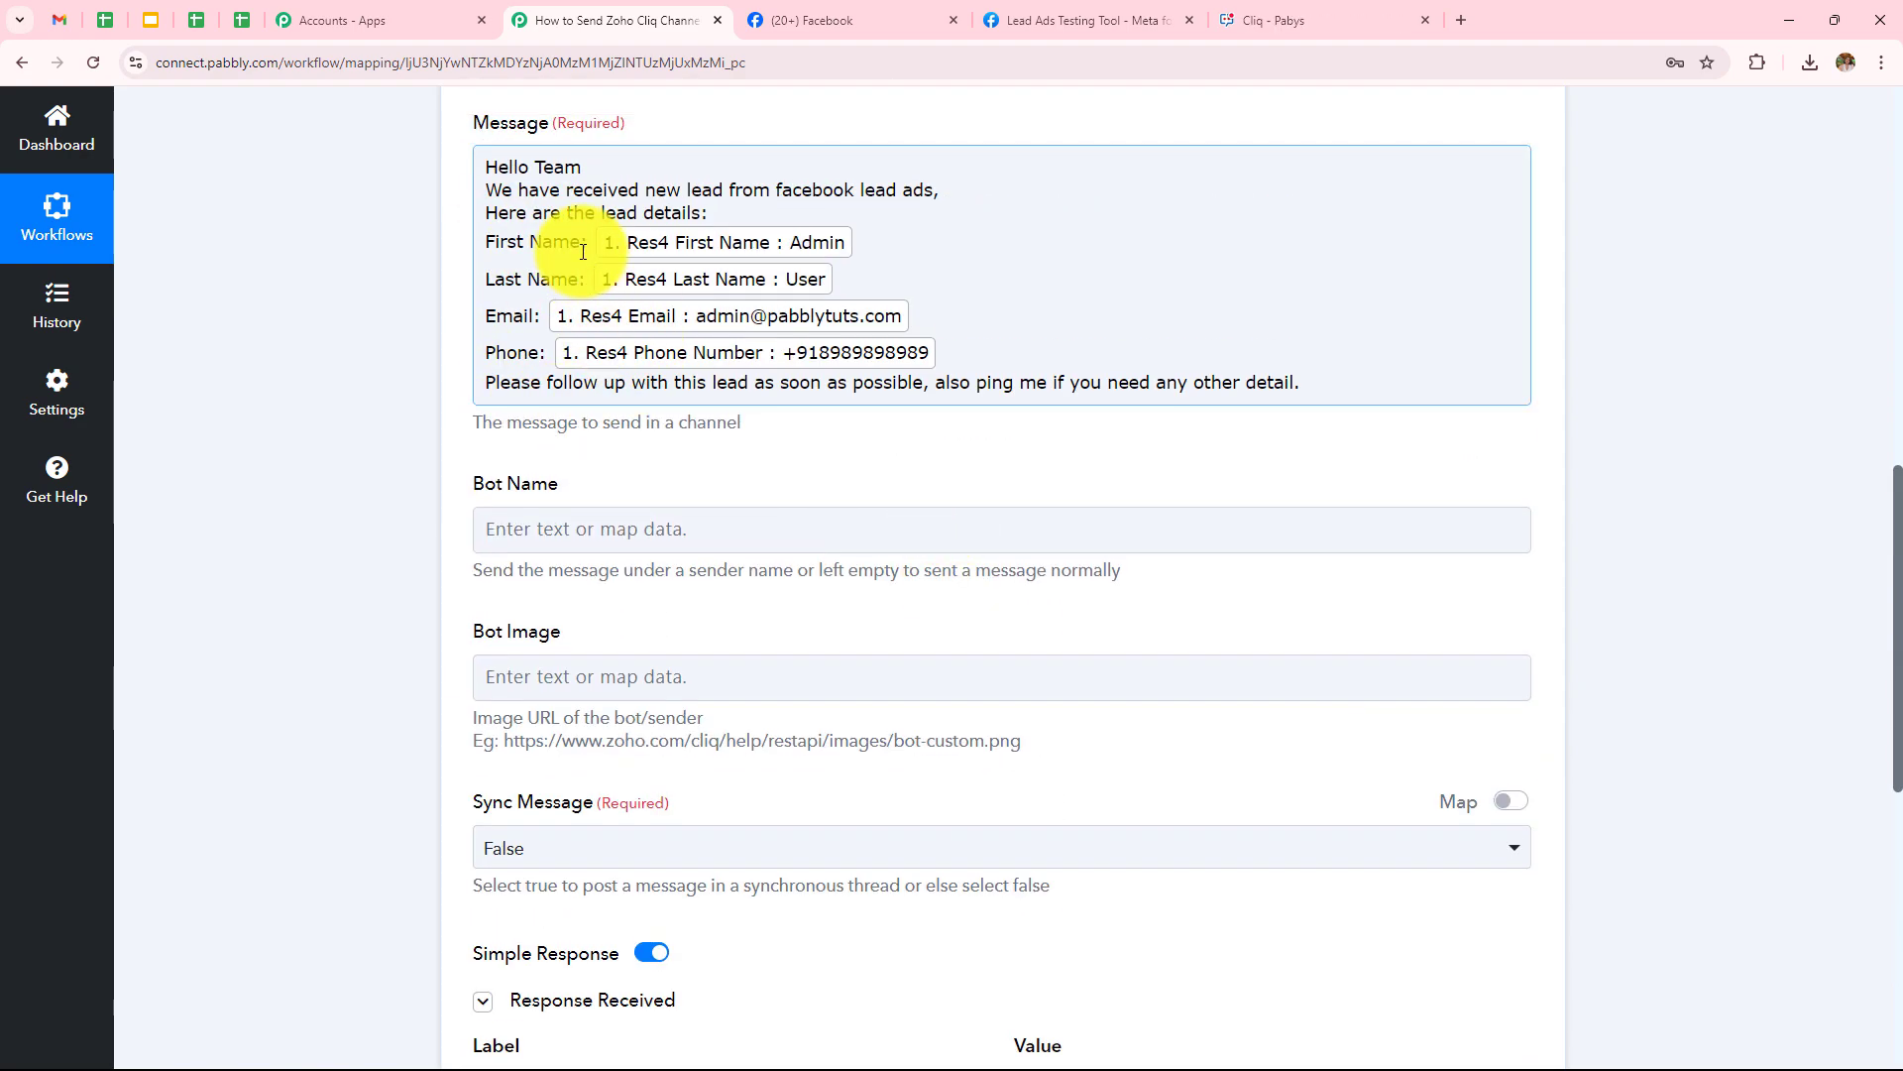
scroll(583, 251, "up", 1)
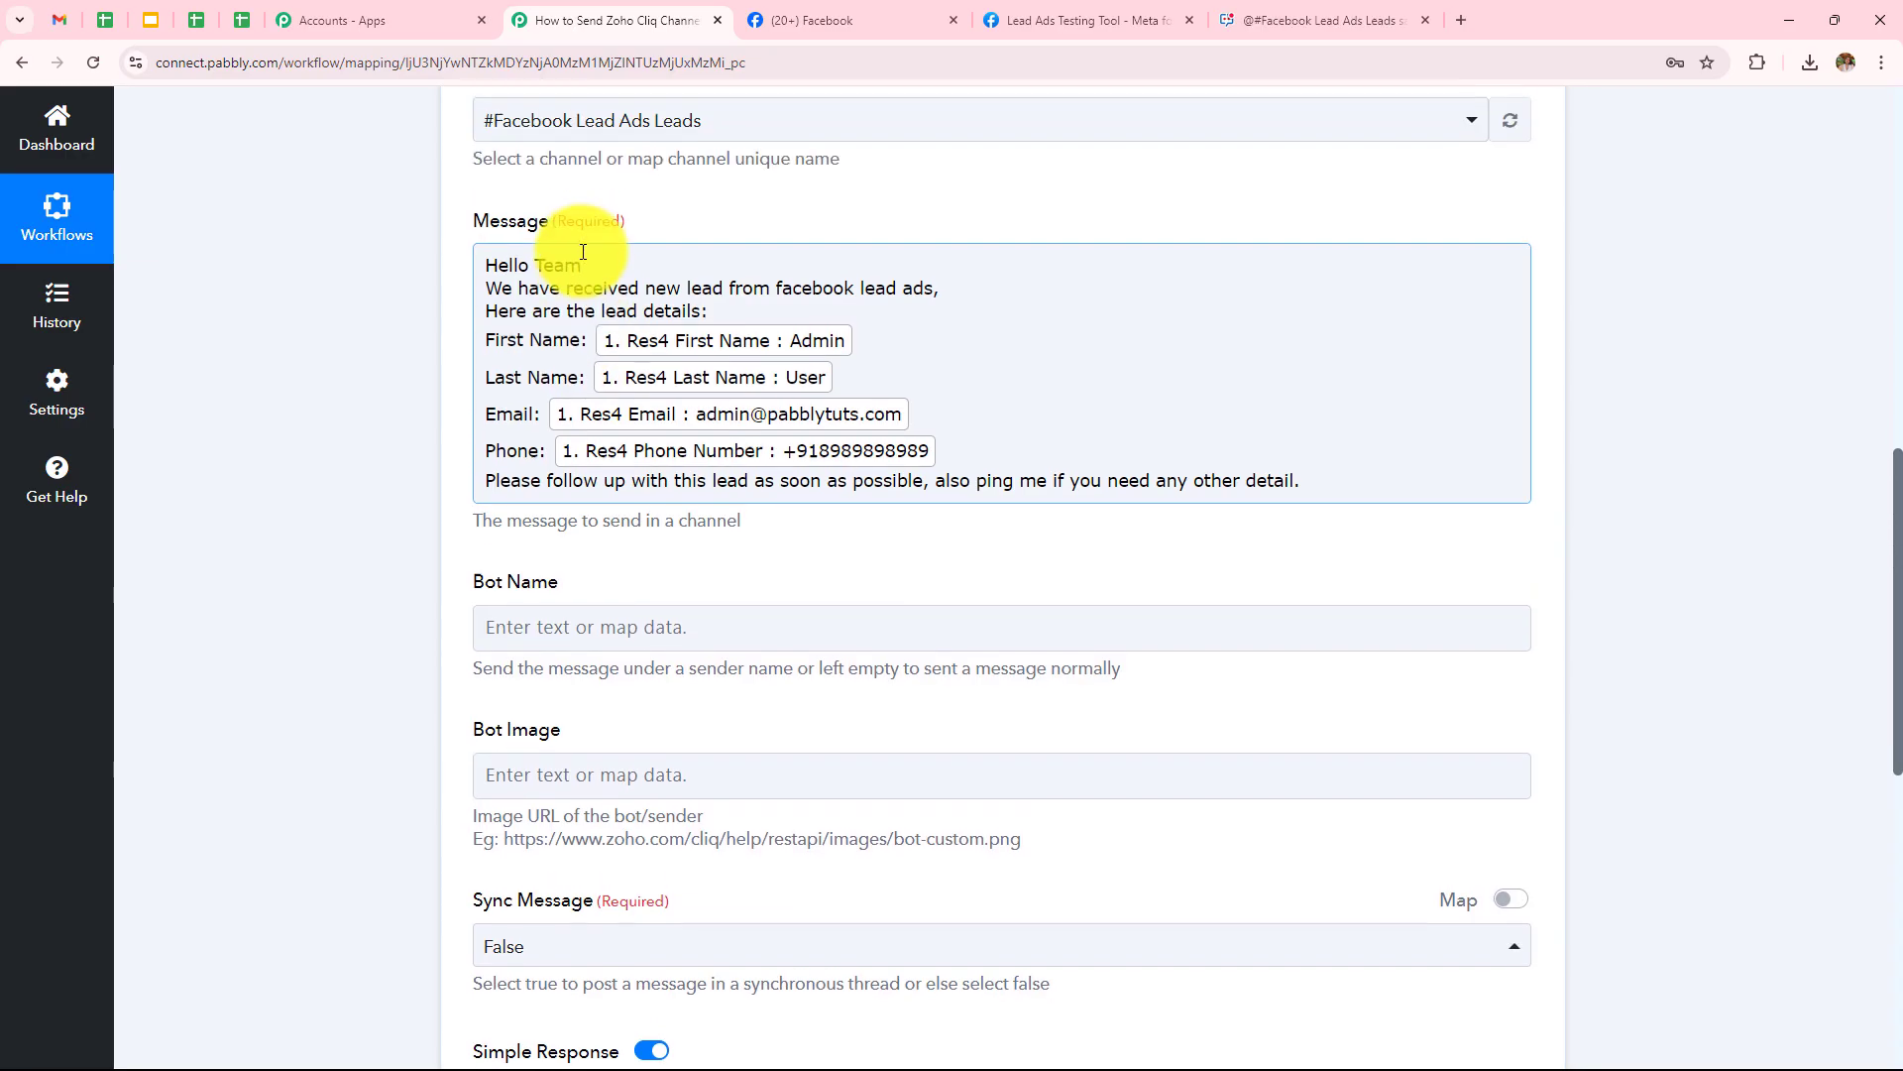
View the posted test lead message in Zoho Cliq's #Facebook Lead Ads Leads channel
left_click(1316, 9)
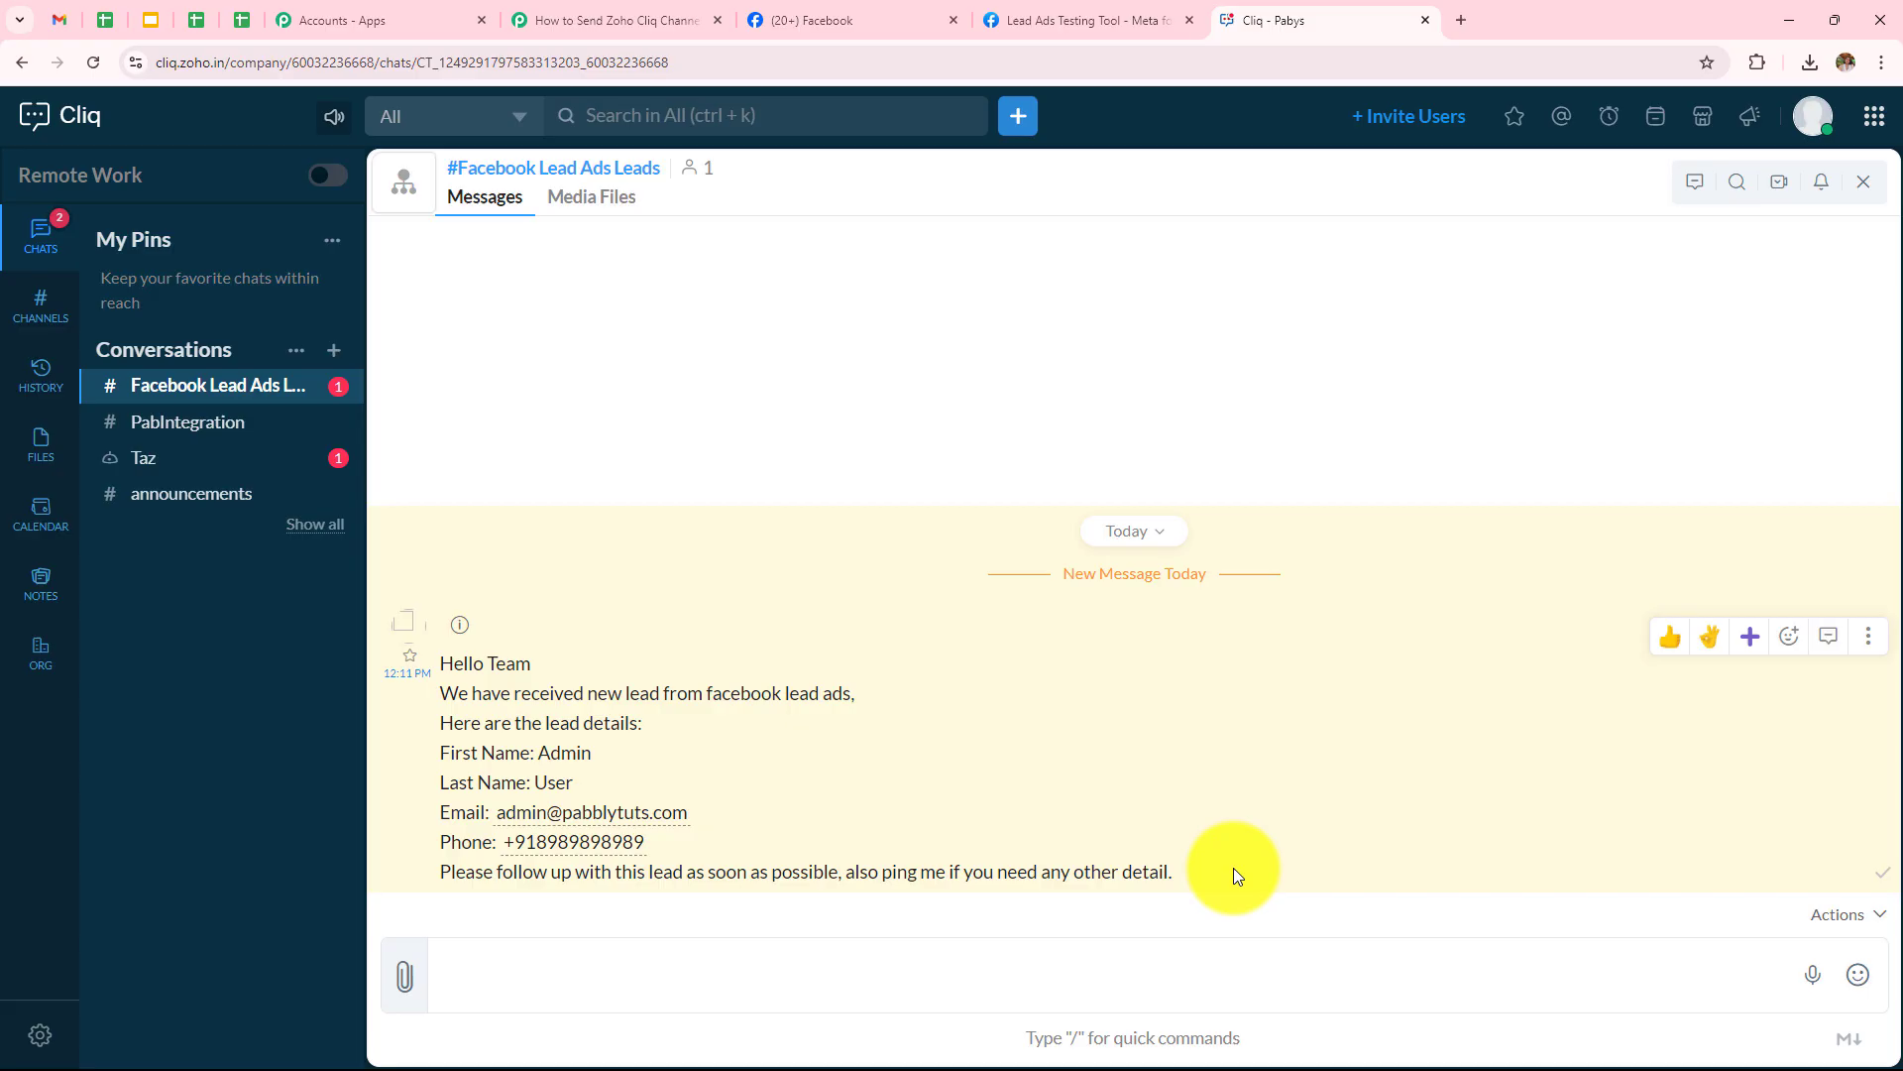
Delete the old test lead and preview the Digital Dynamics page's Lead Ads Form
left_click(1033, 14)
left_click(1248, 182)
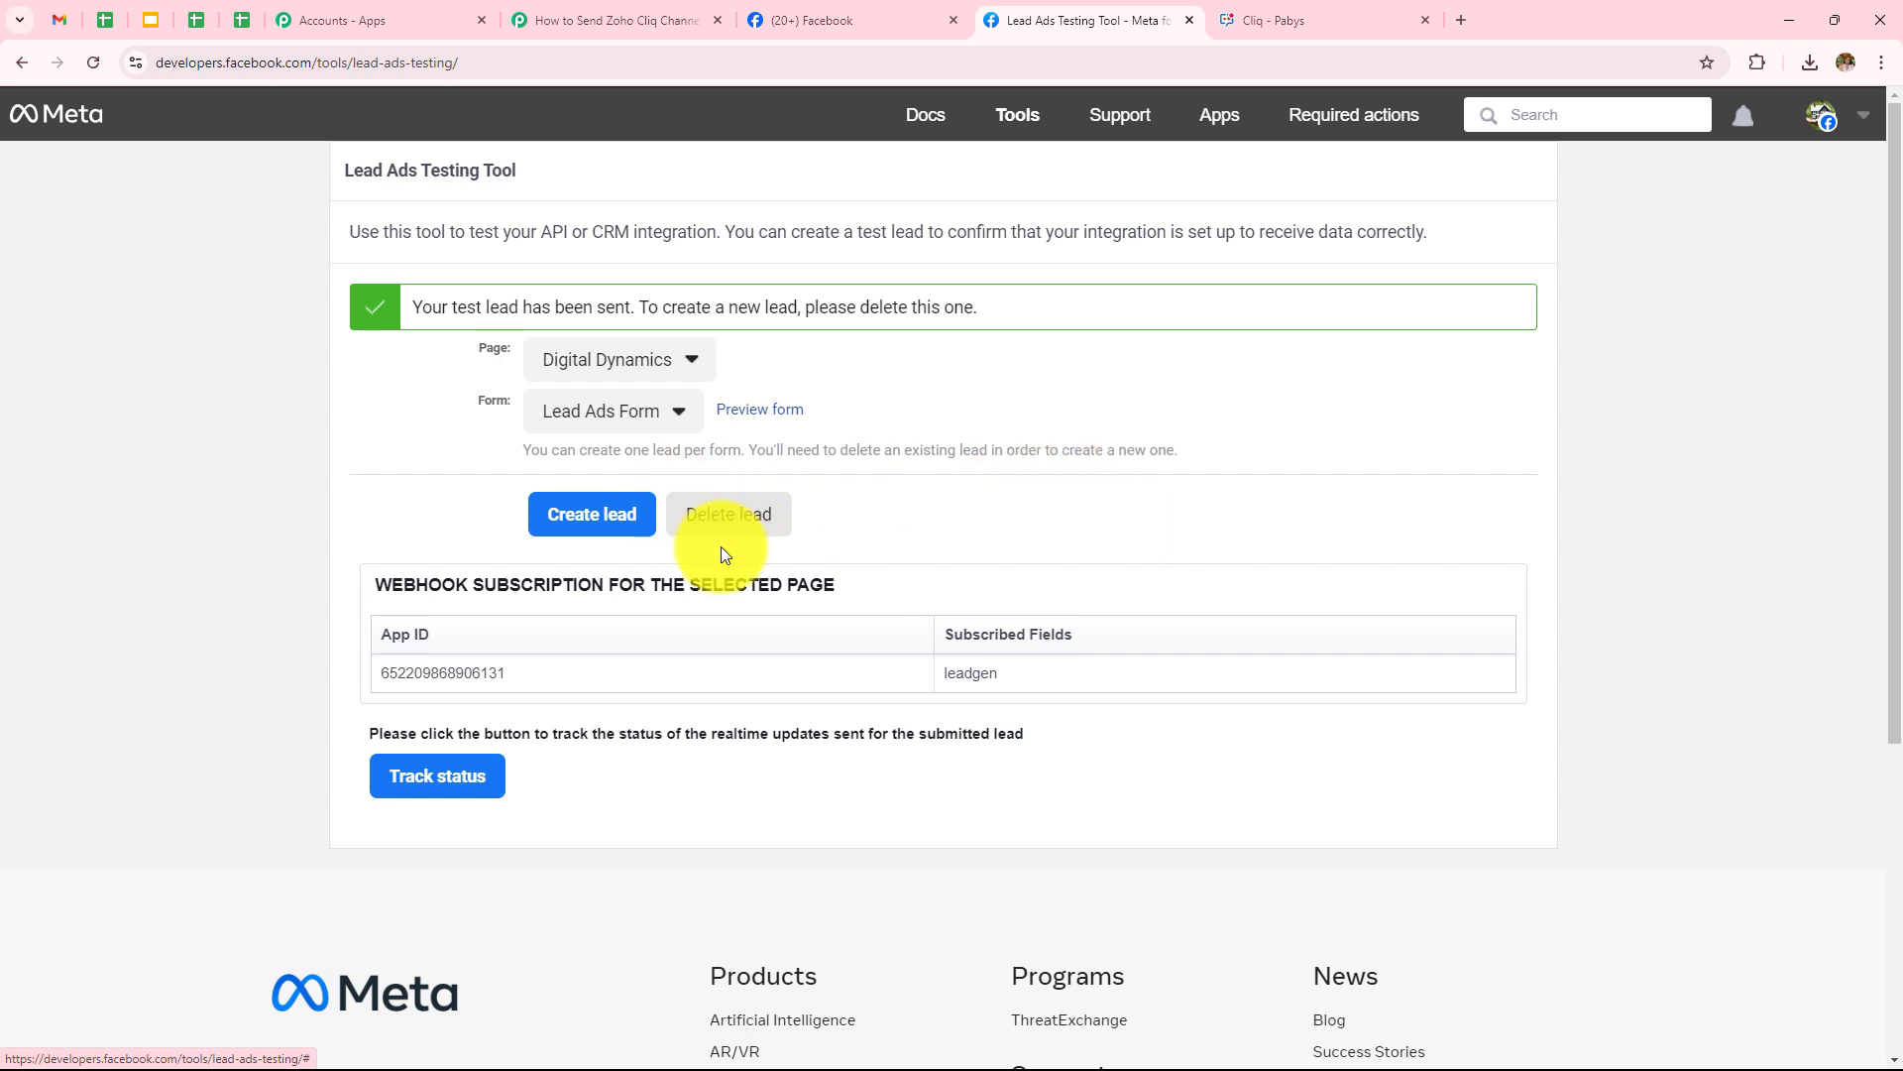
left_click(778, 520)
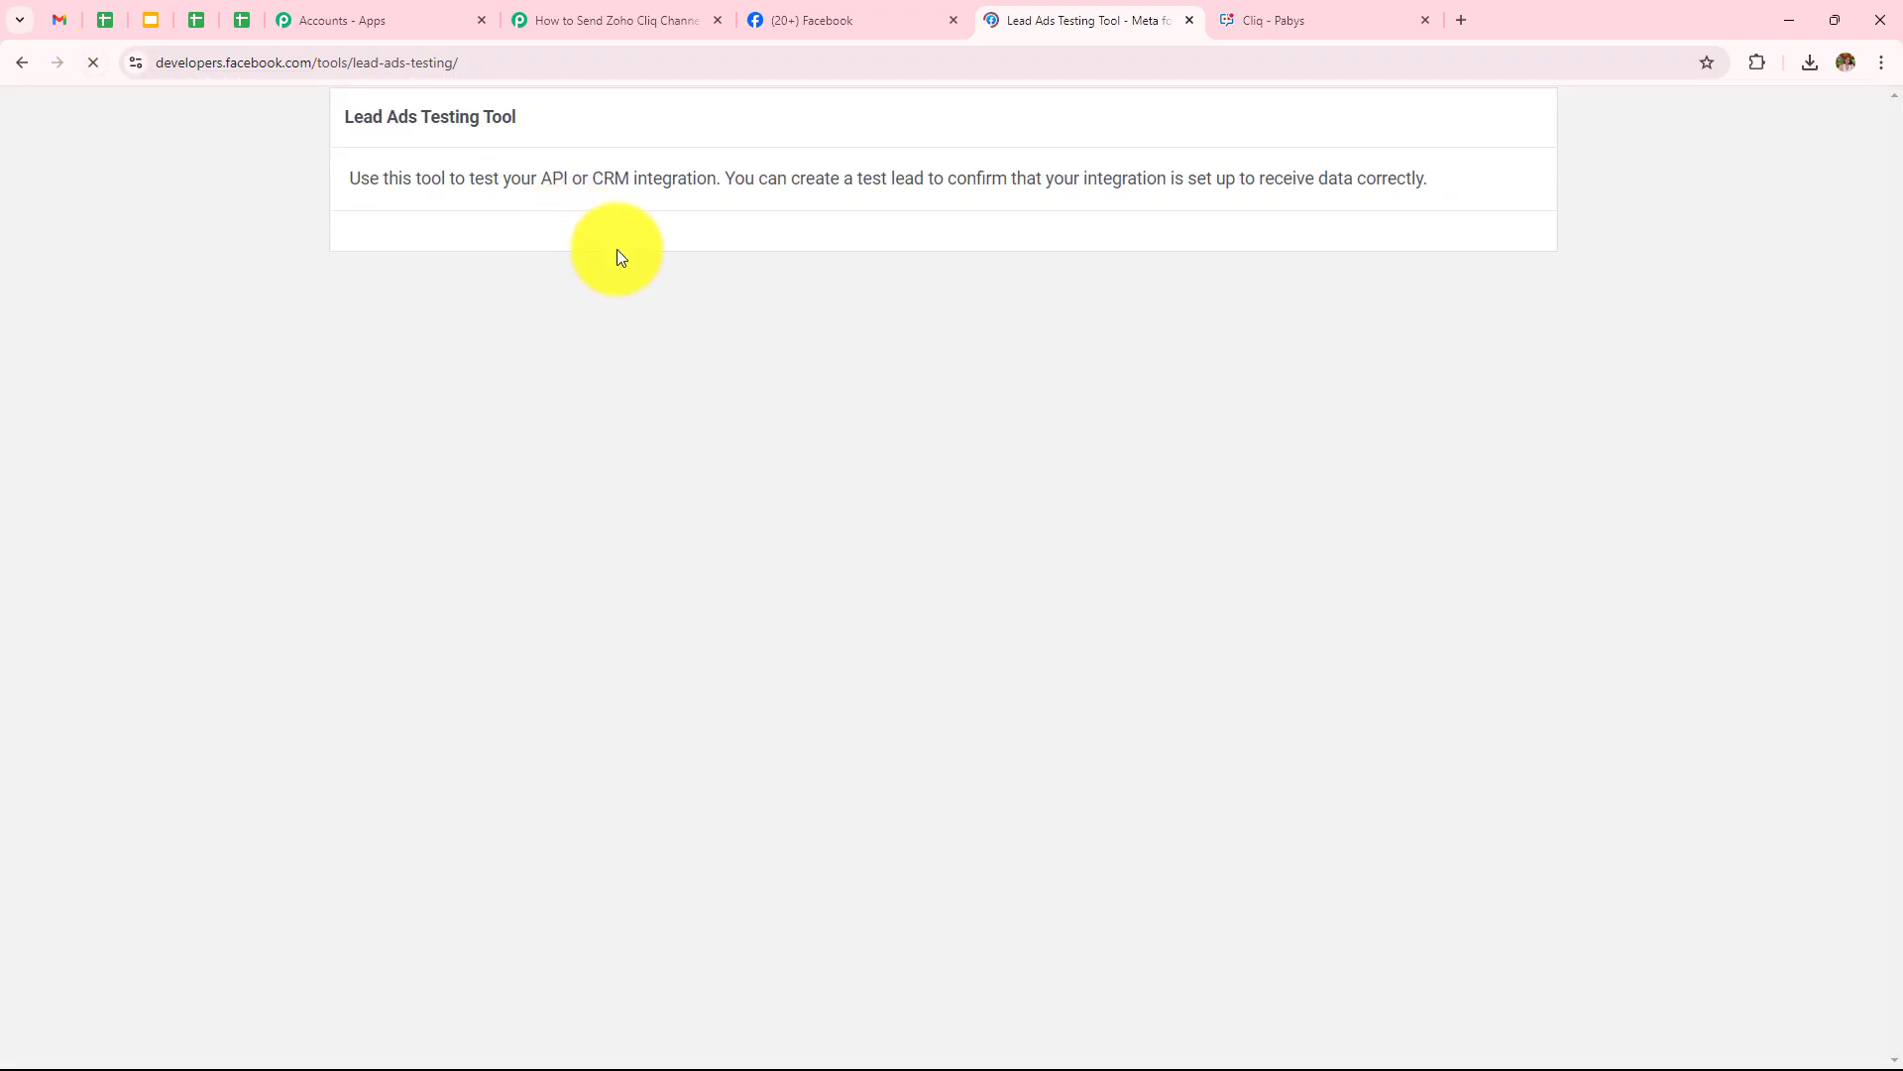
left_click(615, 313)
scroll(617, 426, "down", 4)
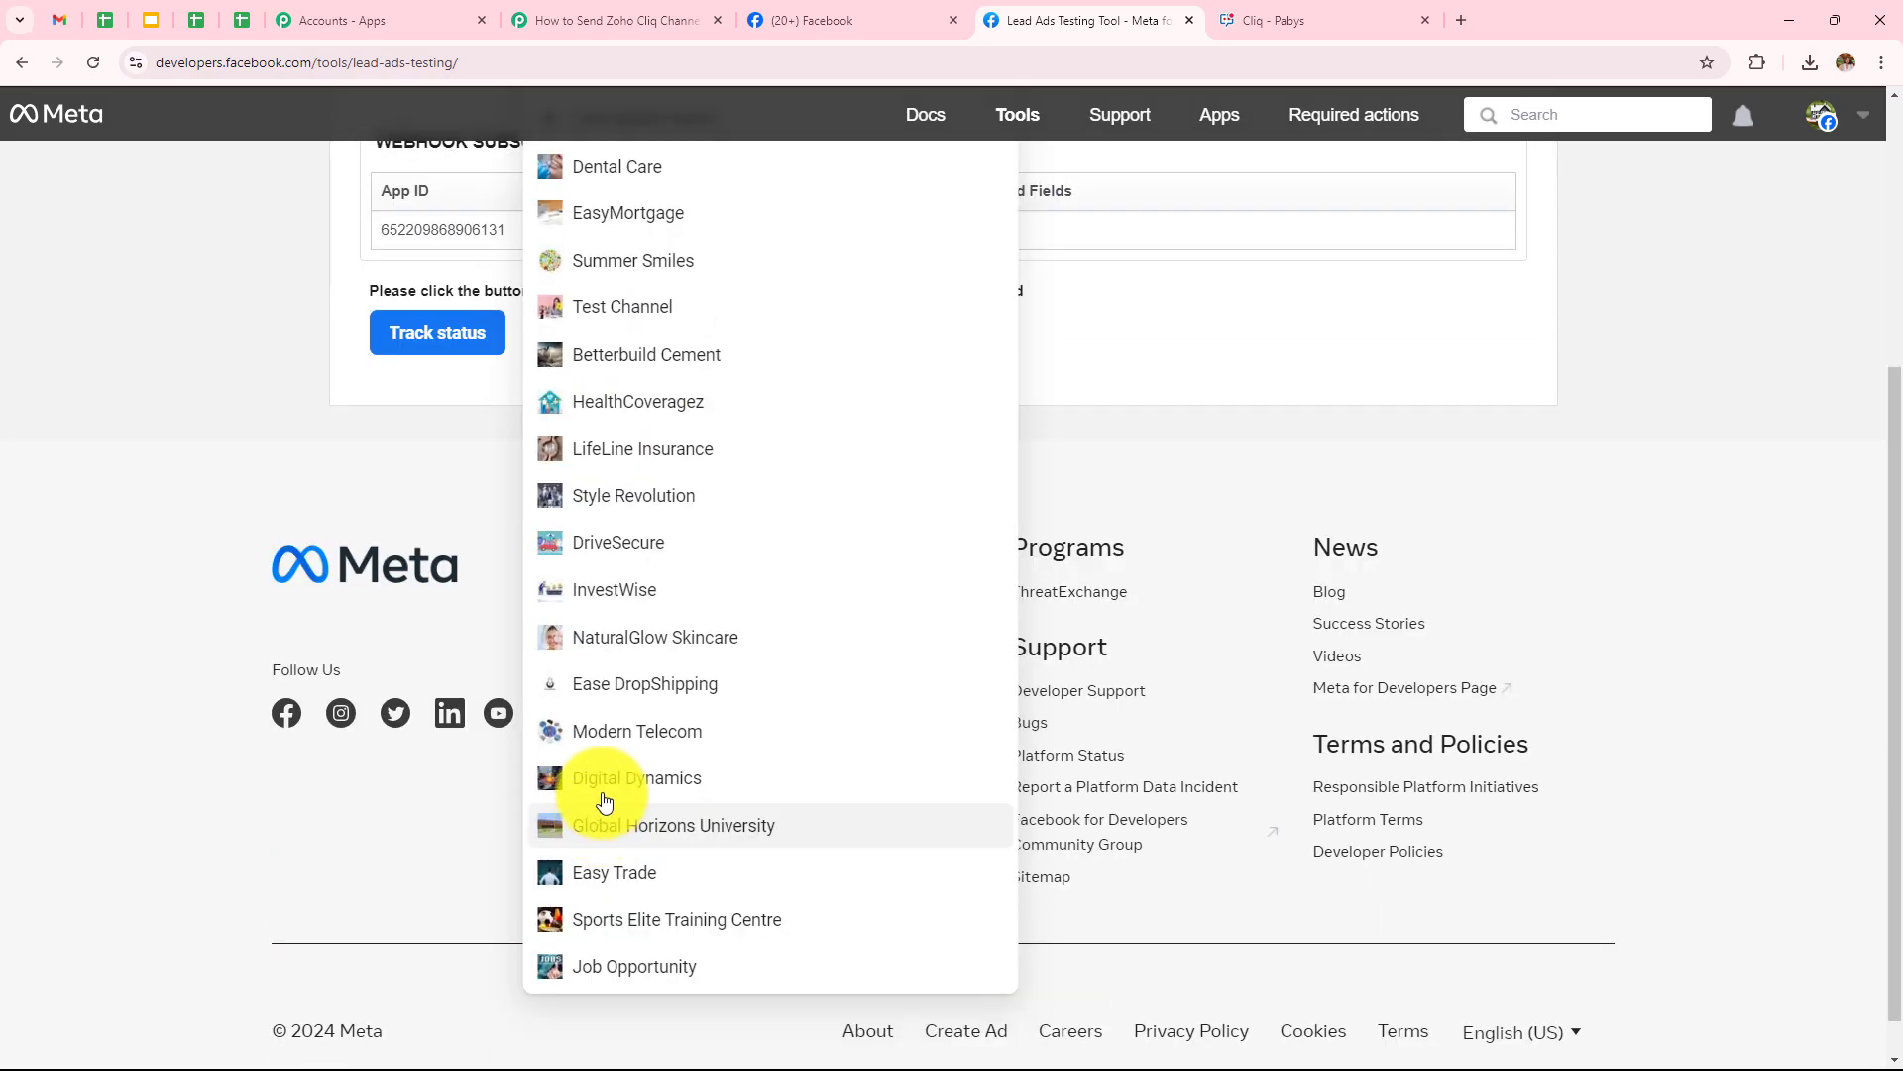
left_click(615, 779)
scroll(481, 511, "up", 4)
left_click(583, 369)
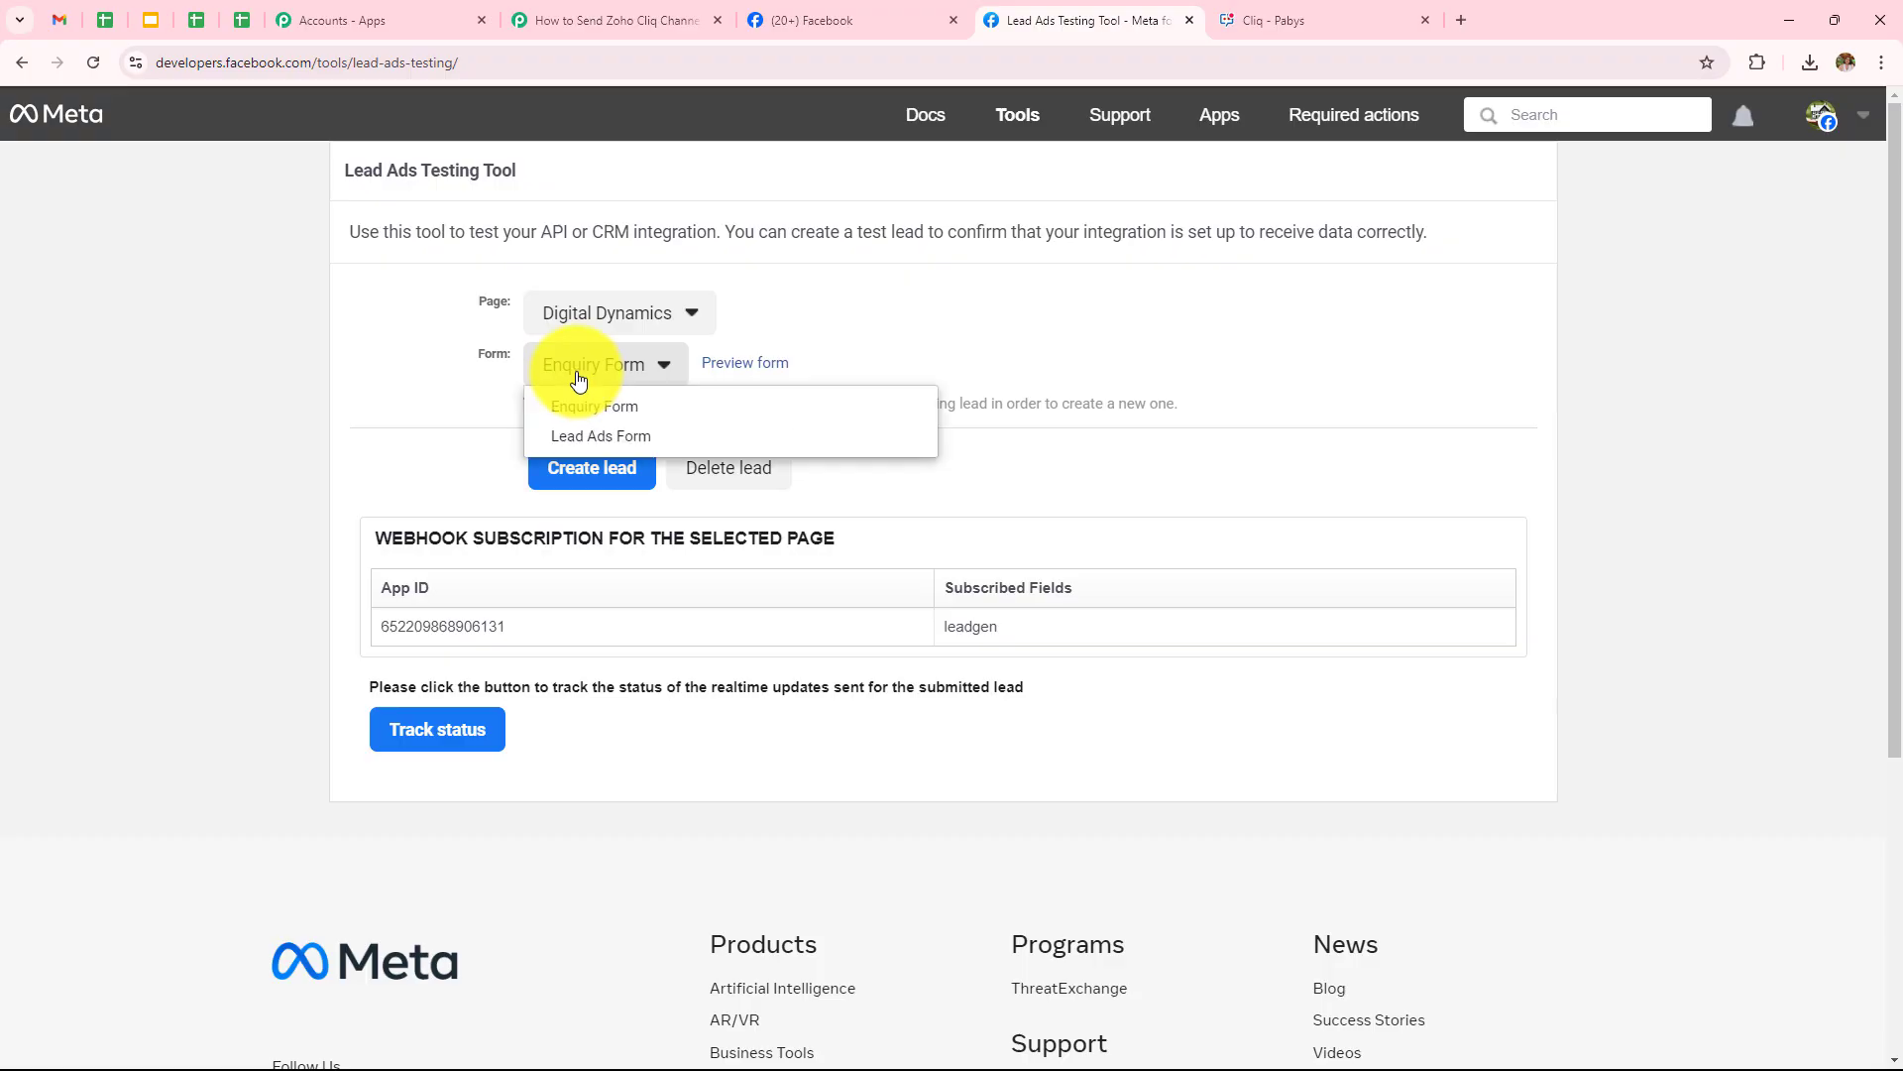
left_click(595, 436)
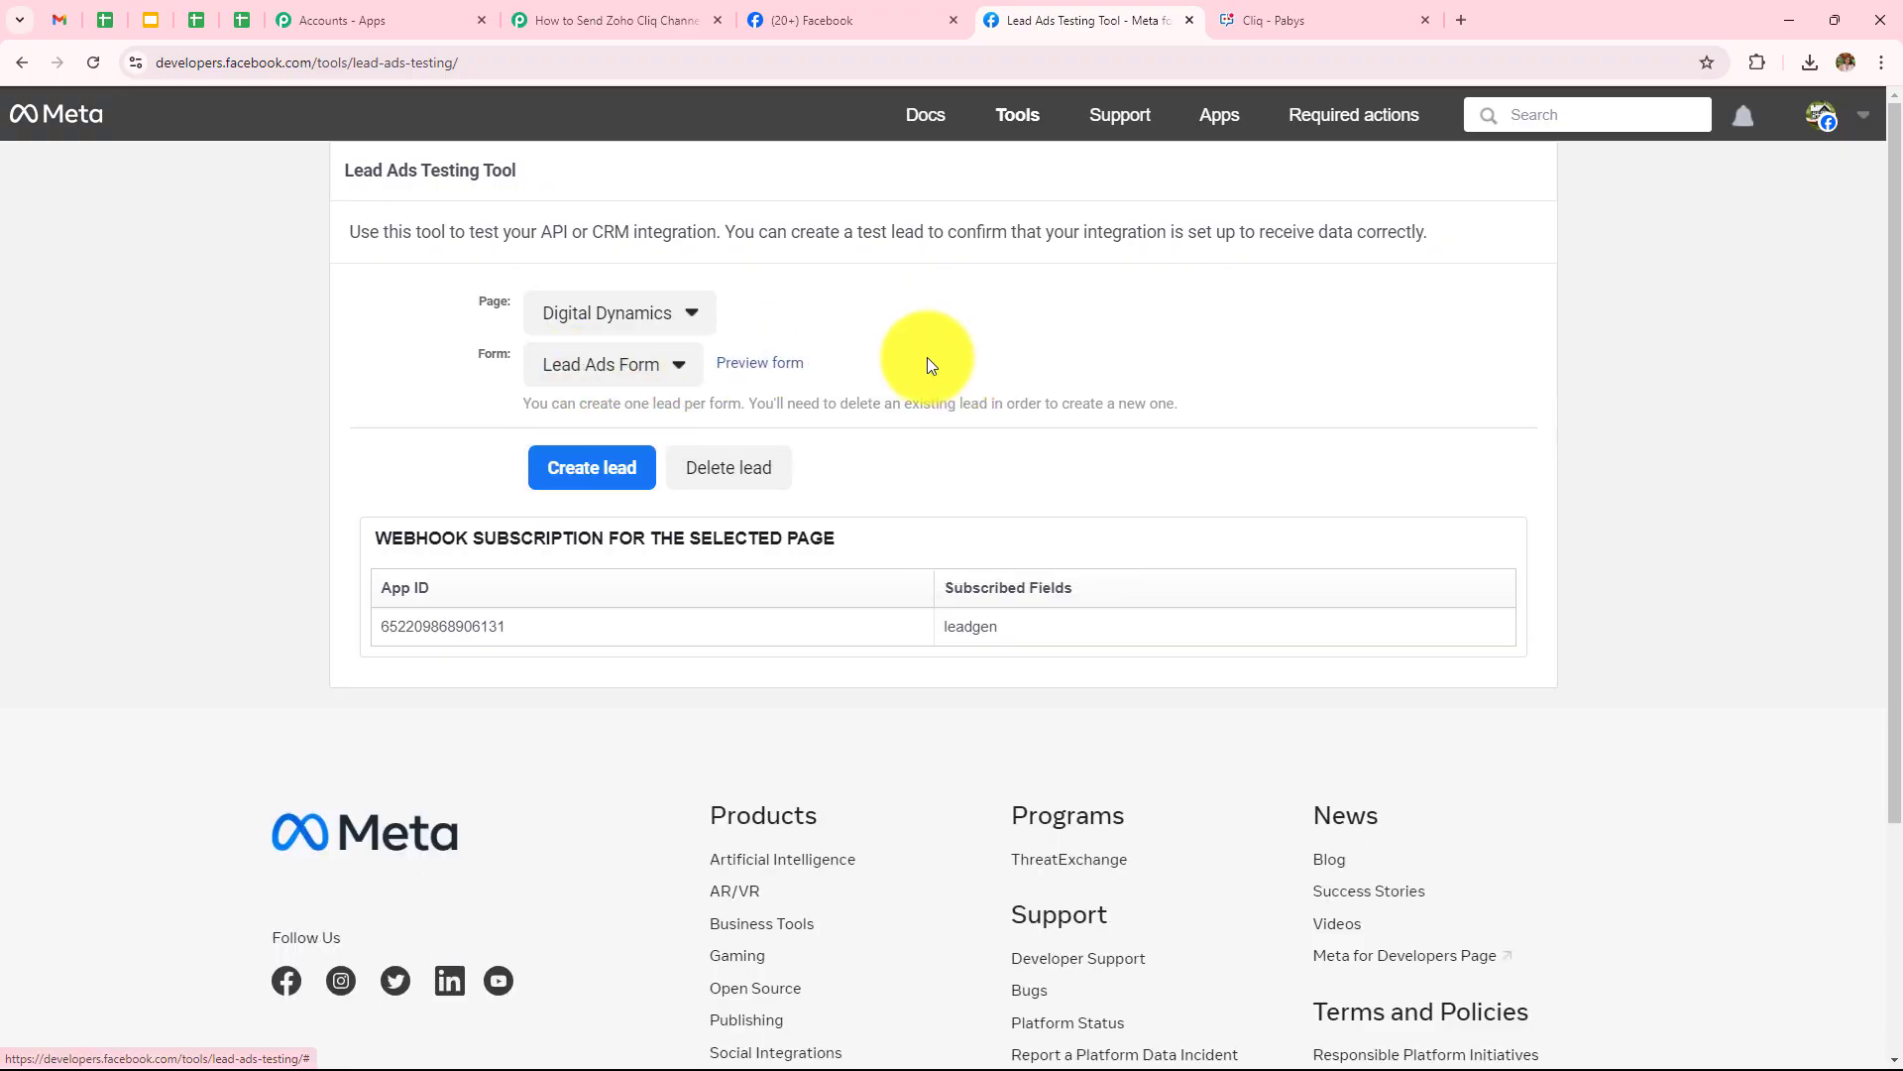
left_click(780, 366)
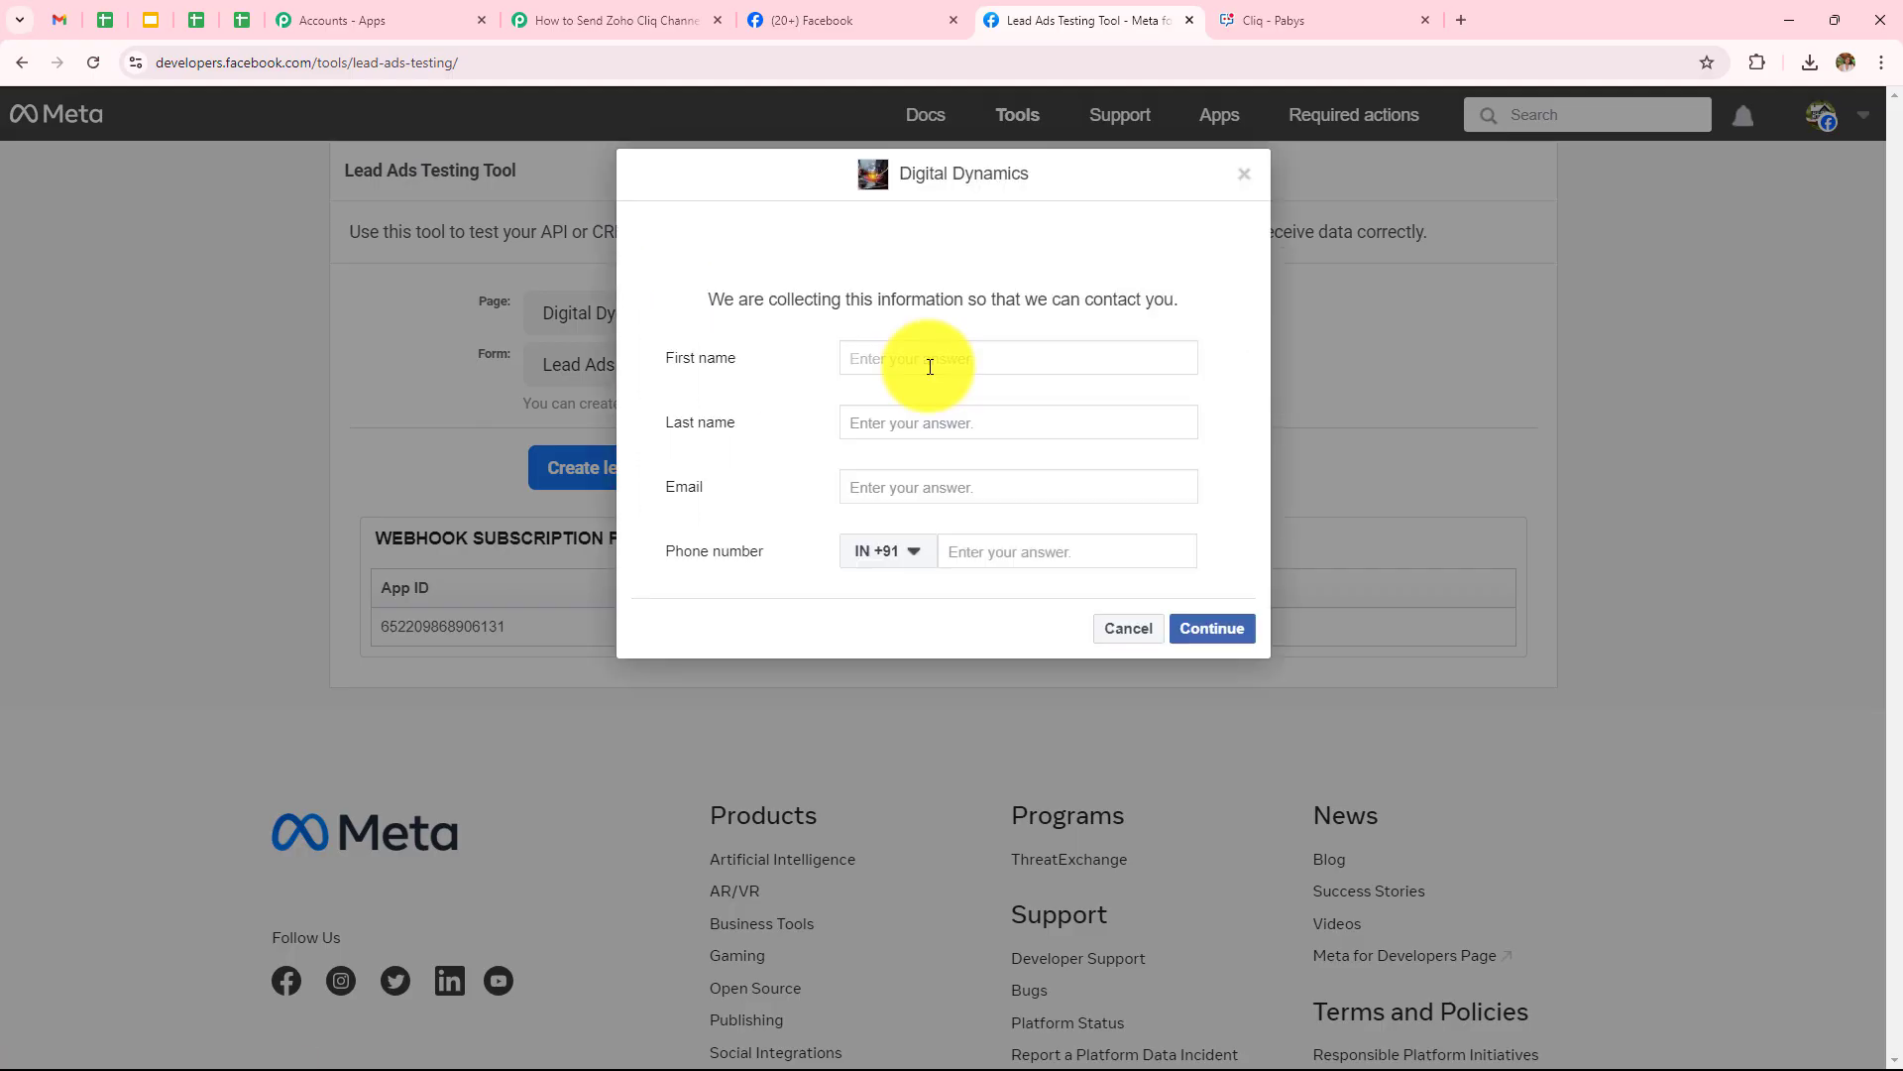
Fill in the test lead's first name, last name, email address and phone number
left_click(930, 367)
type("New")
left_click(930, 420)
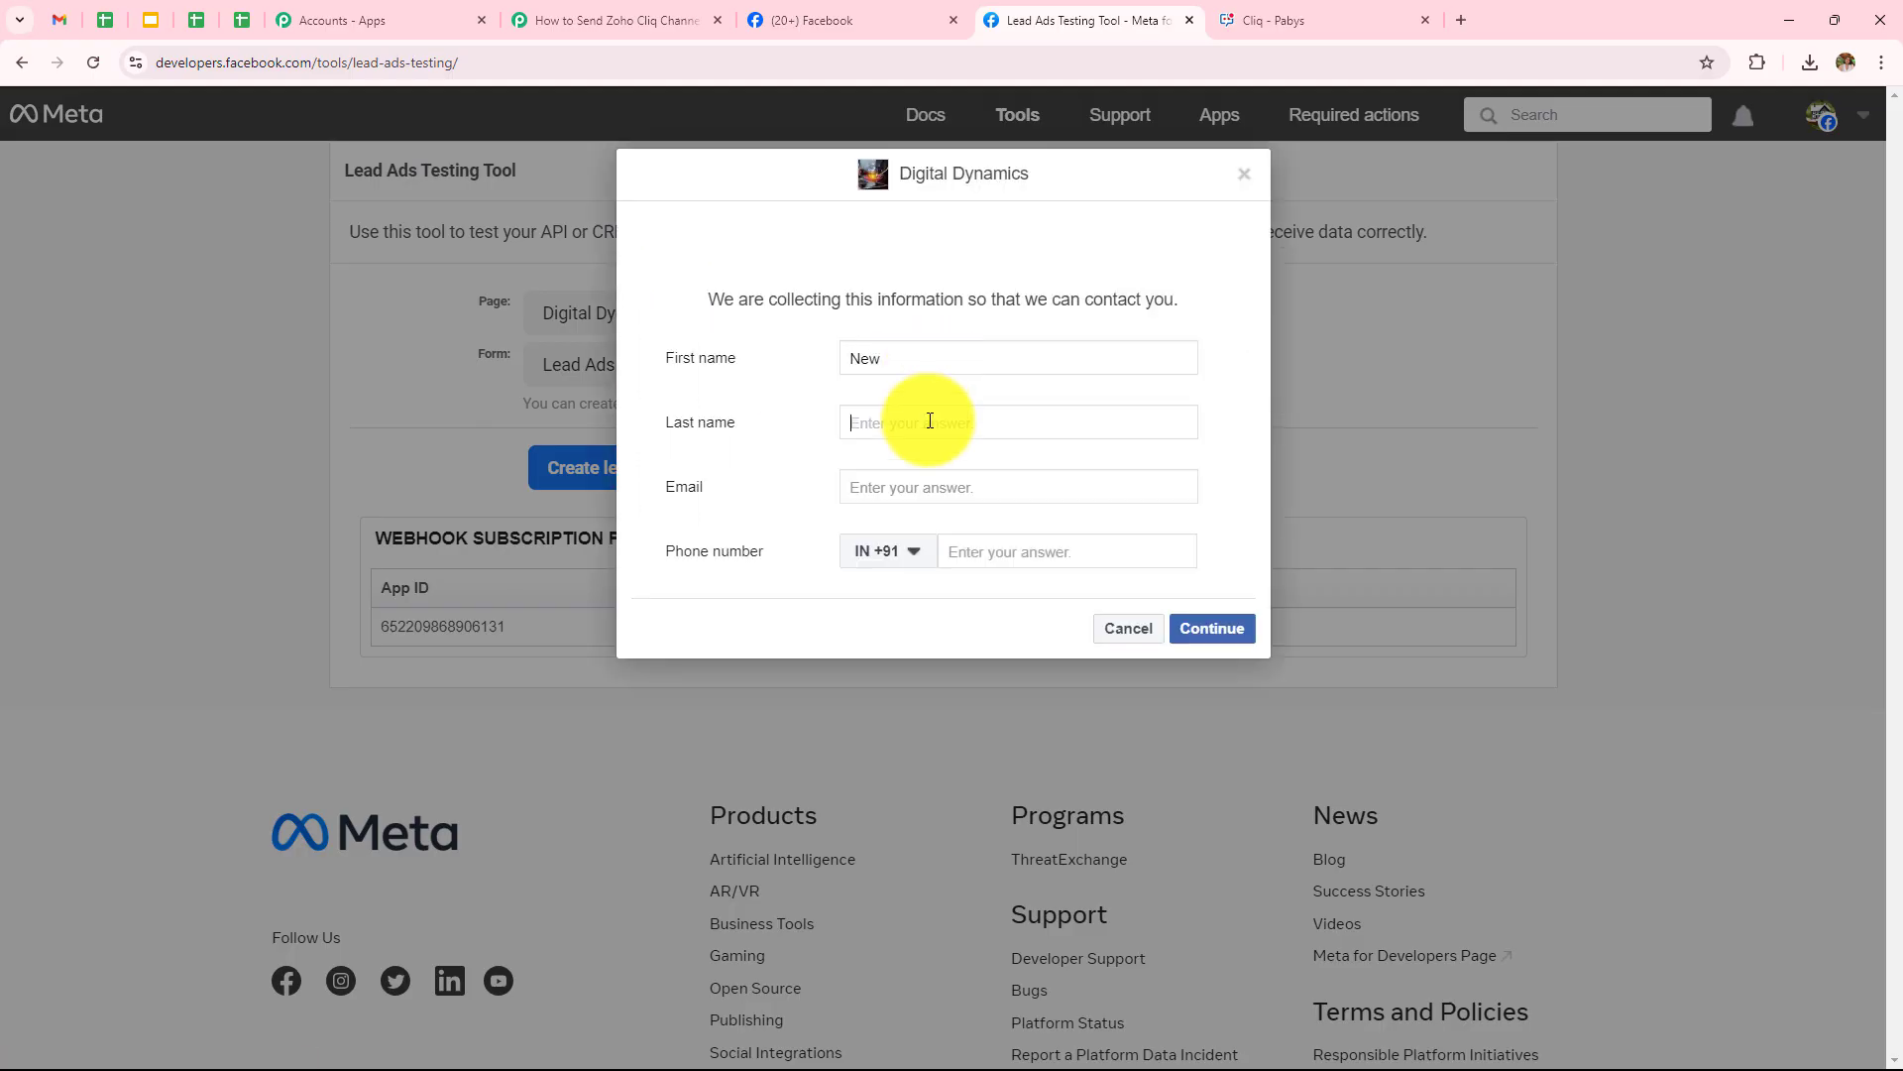
type("User")
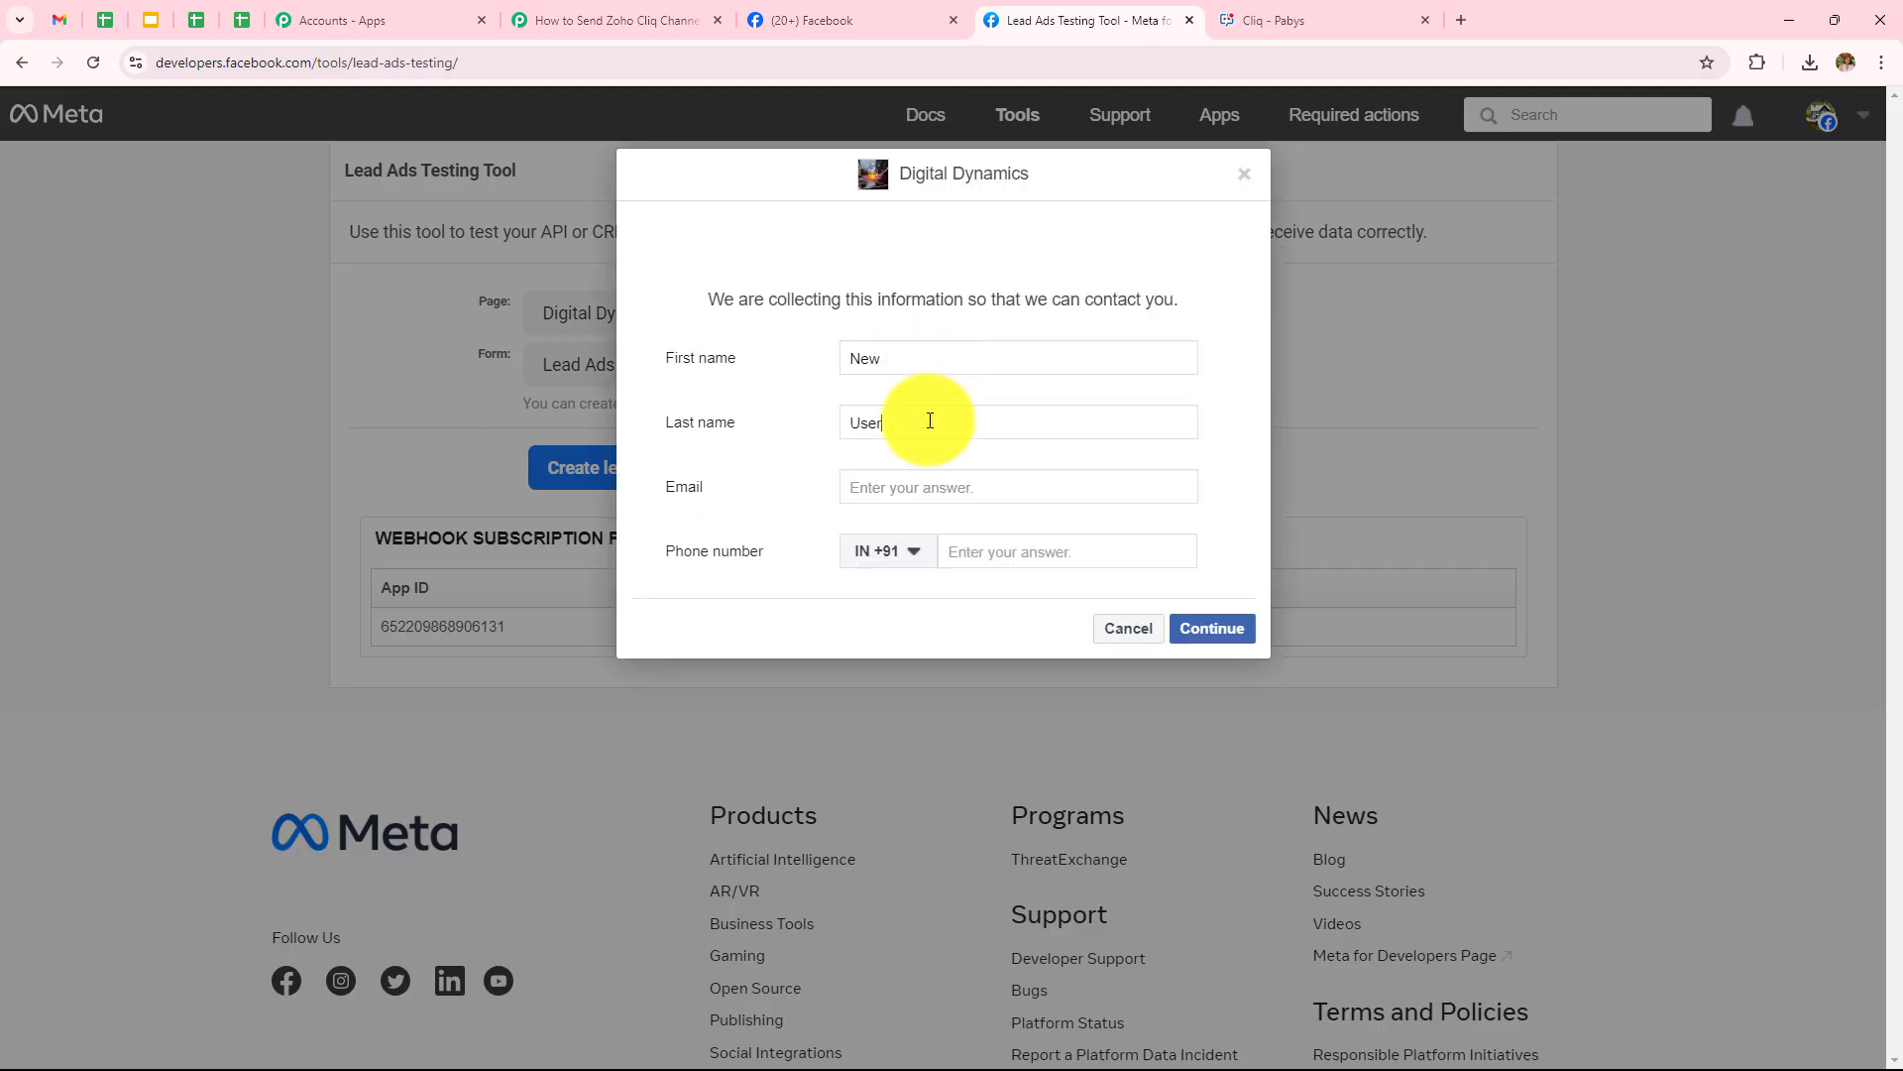
left_click(937, 480)
type("new33")
key("Return")
left_click(993, 543)
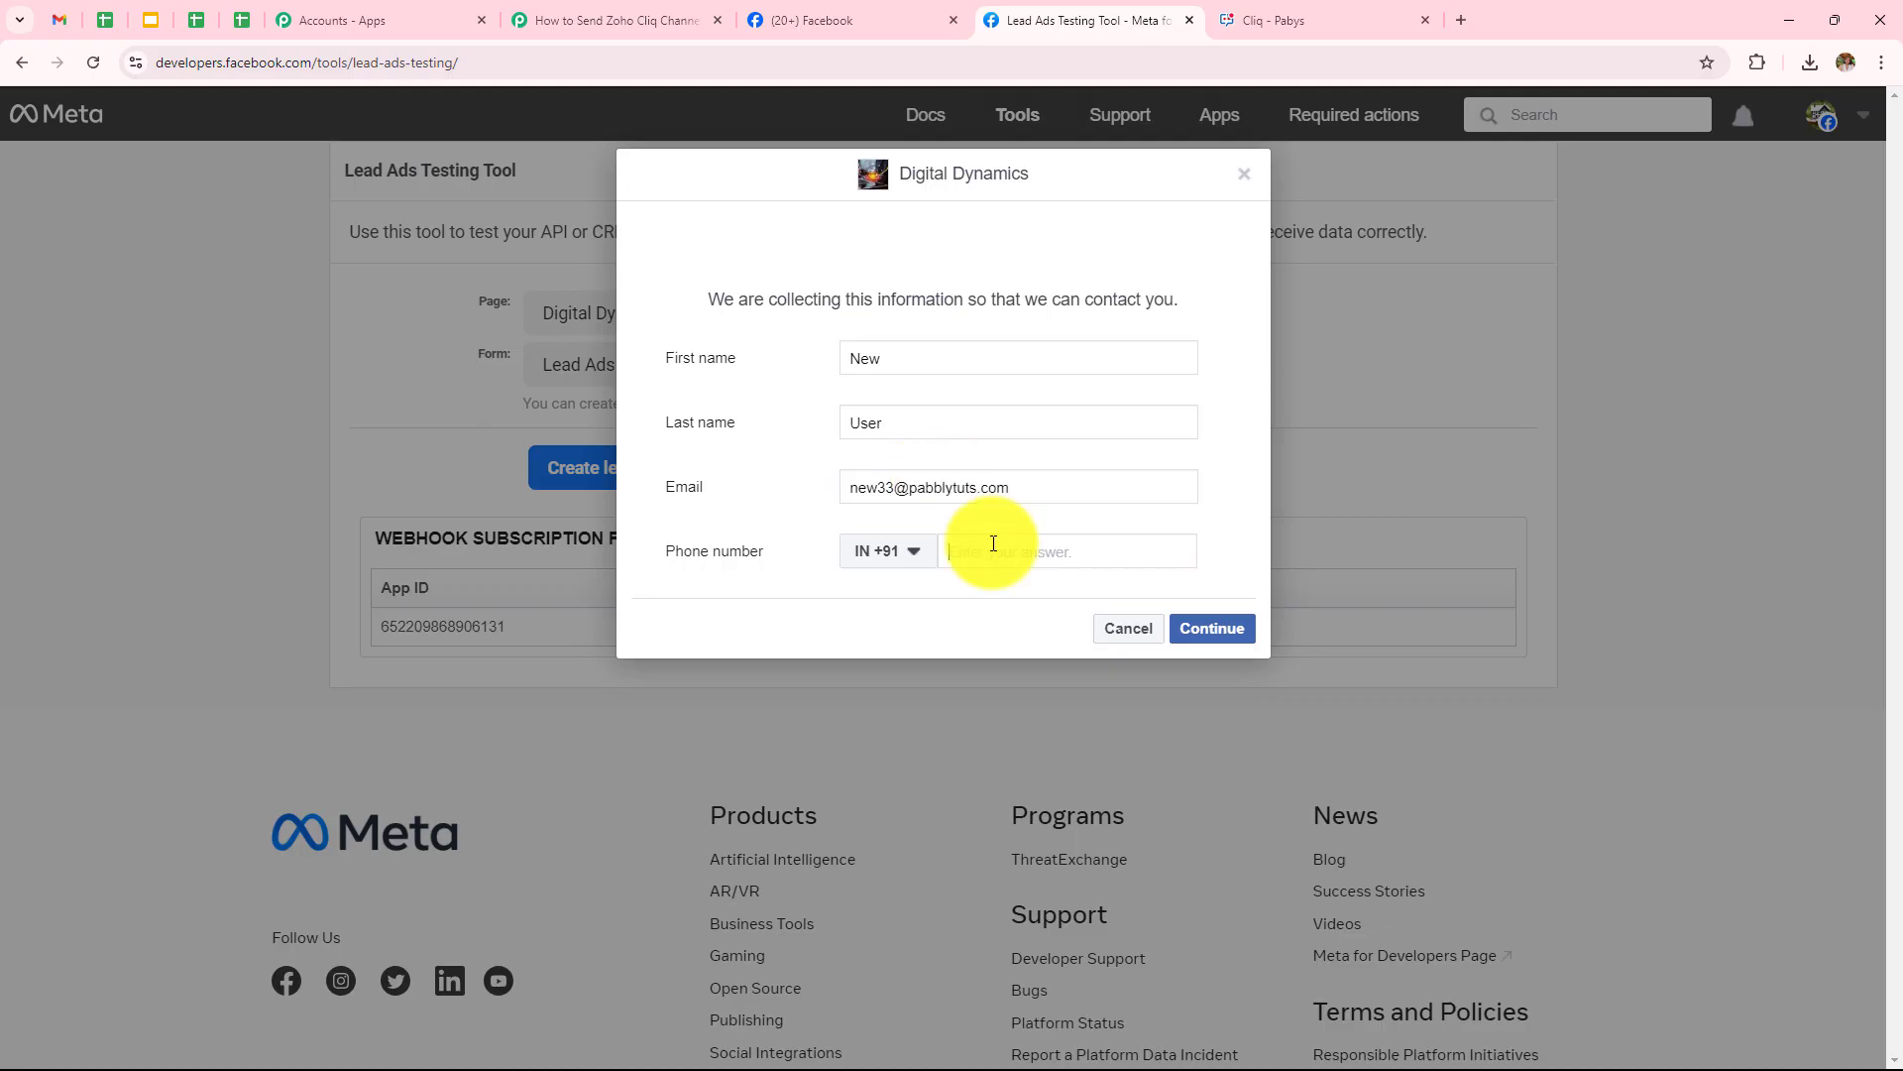
type("9090909090")
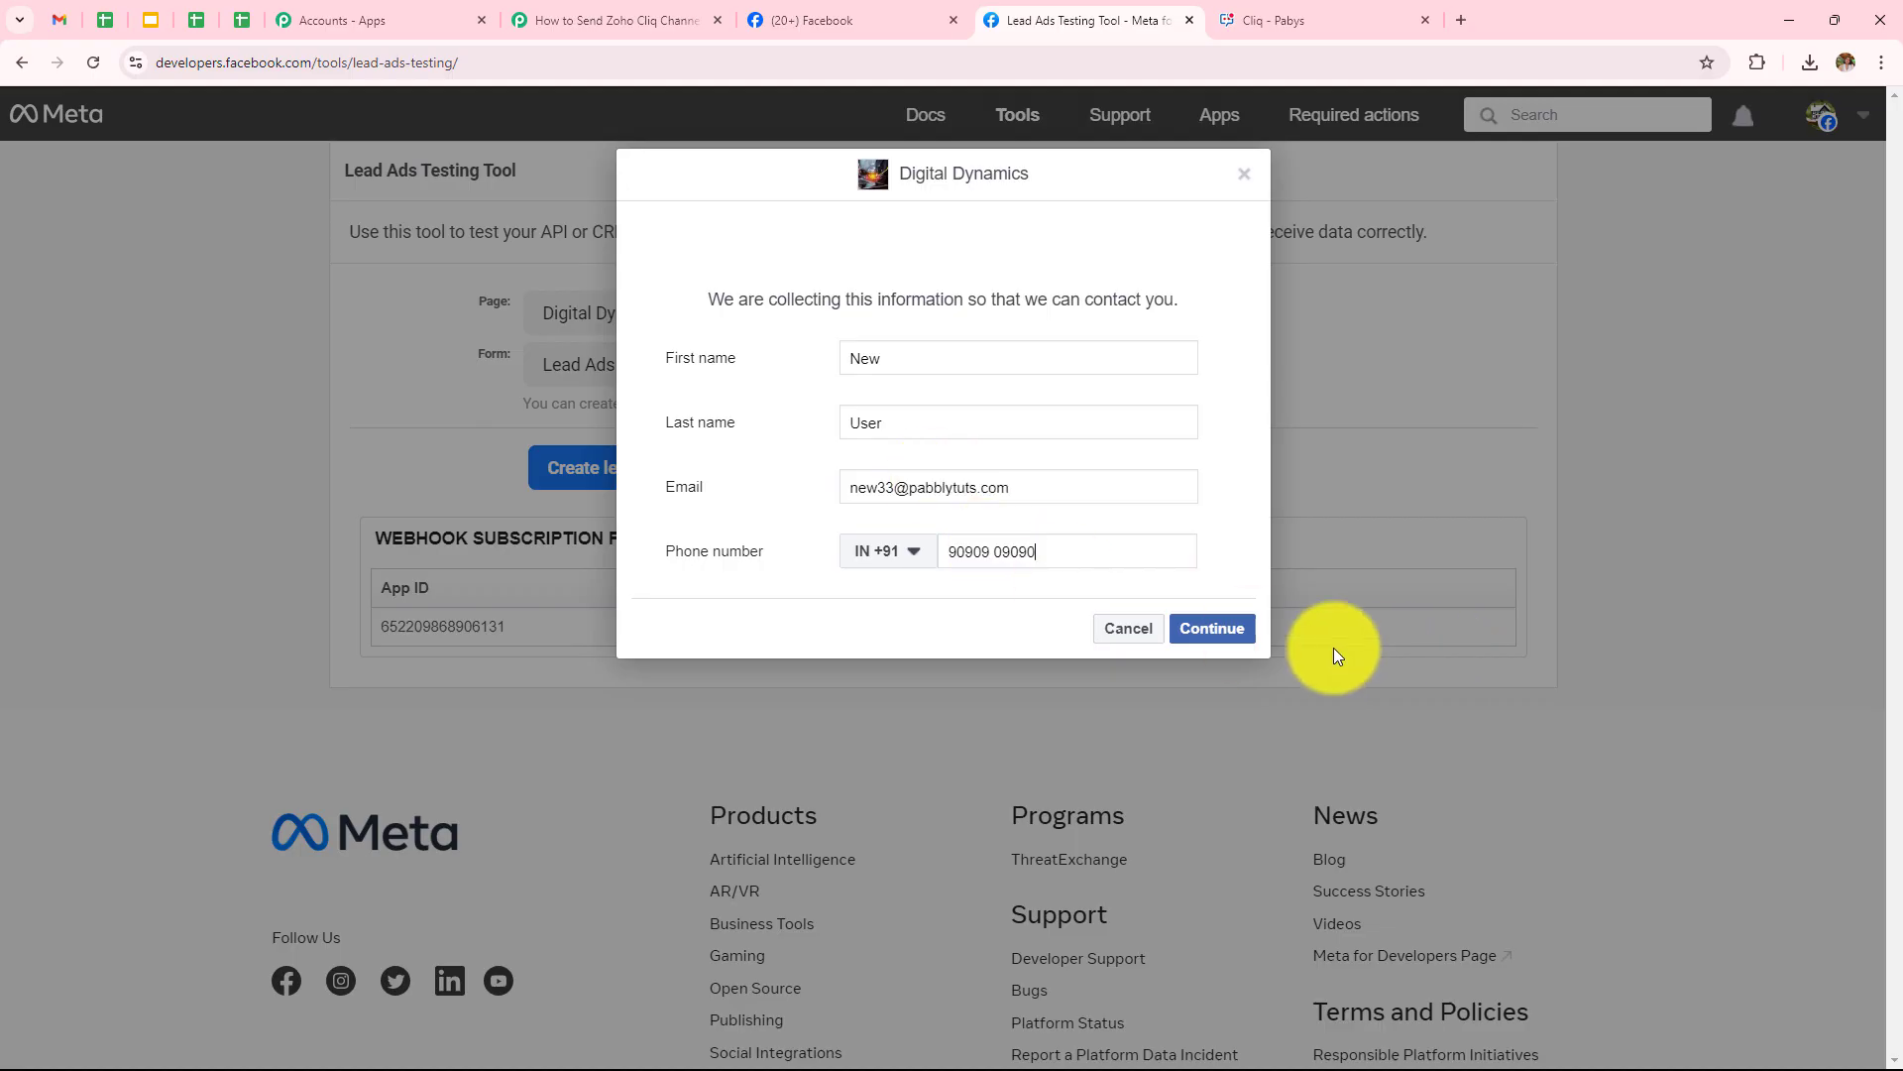
Submit the test lead and check the Cliq channel for its new message
left_click(1230, 630)
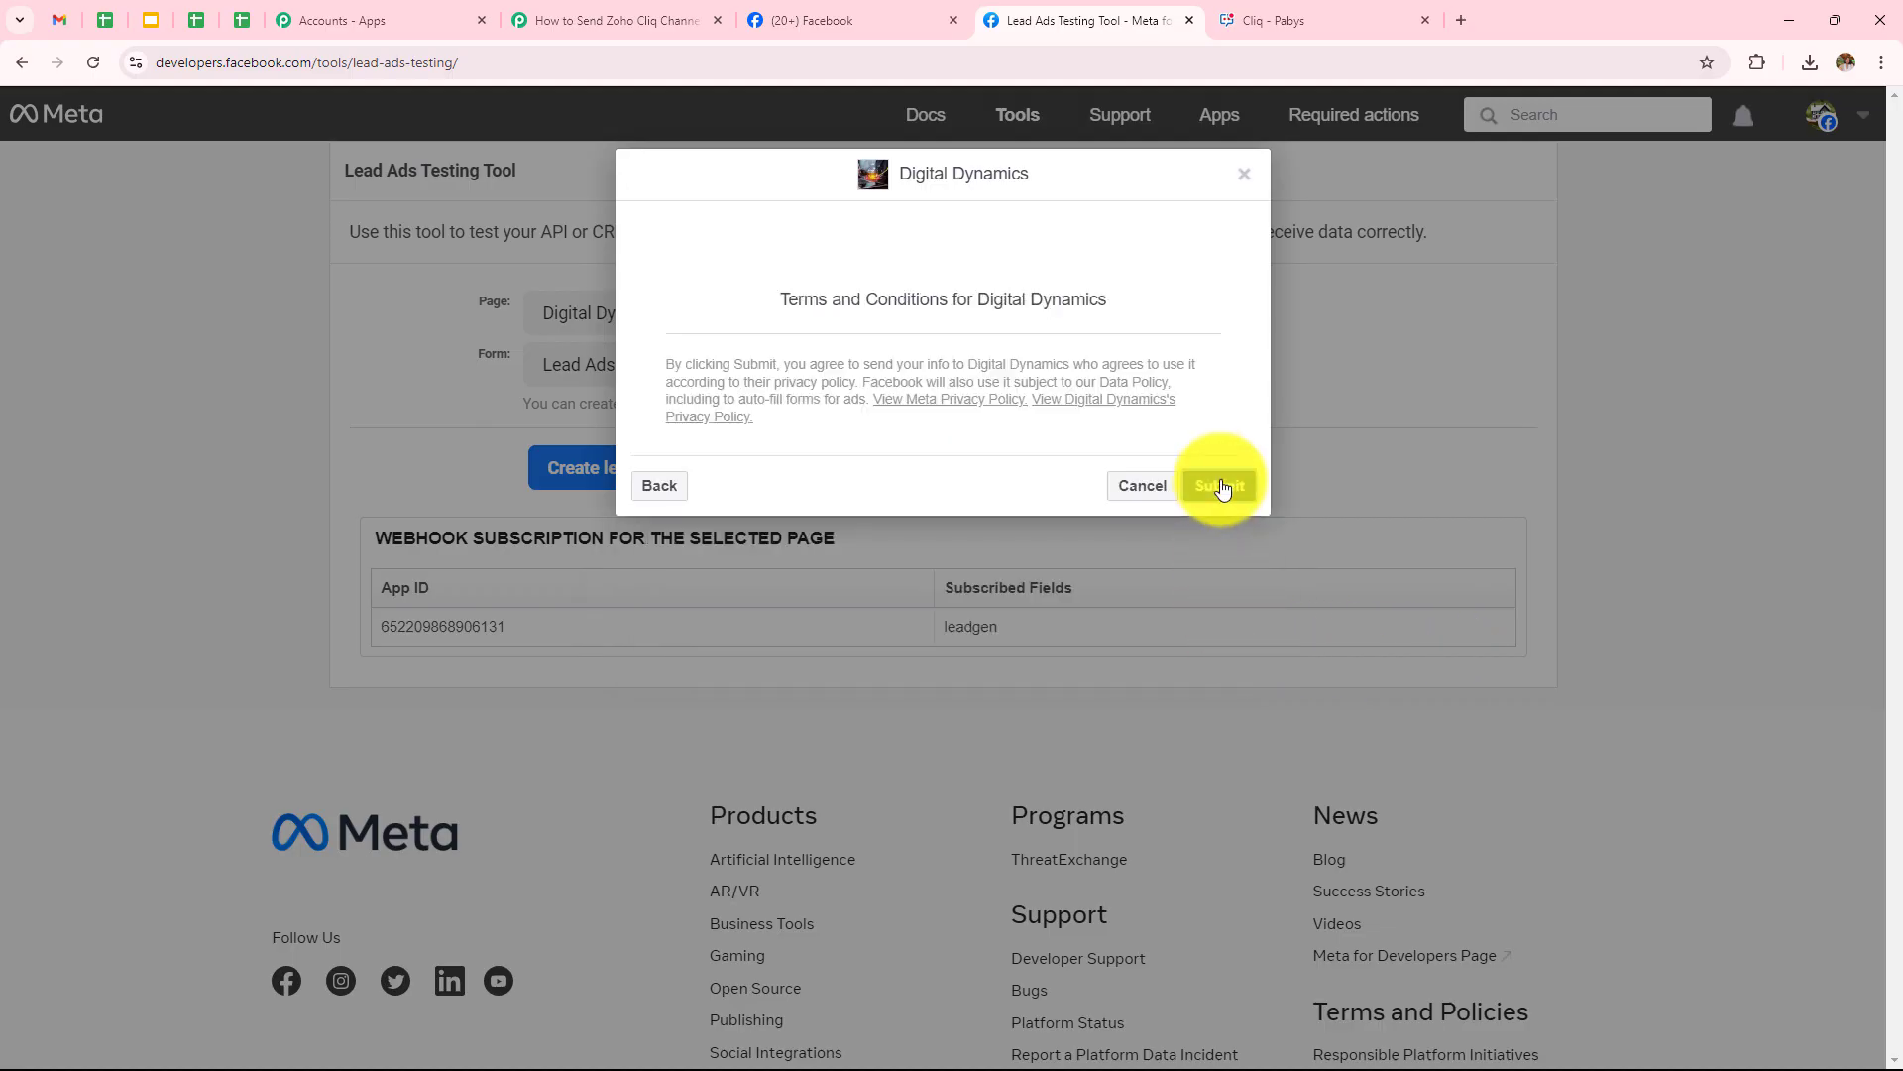
left_click(1221, 486)
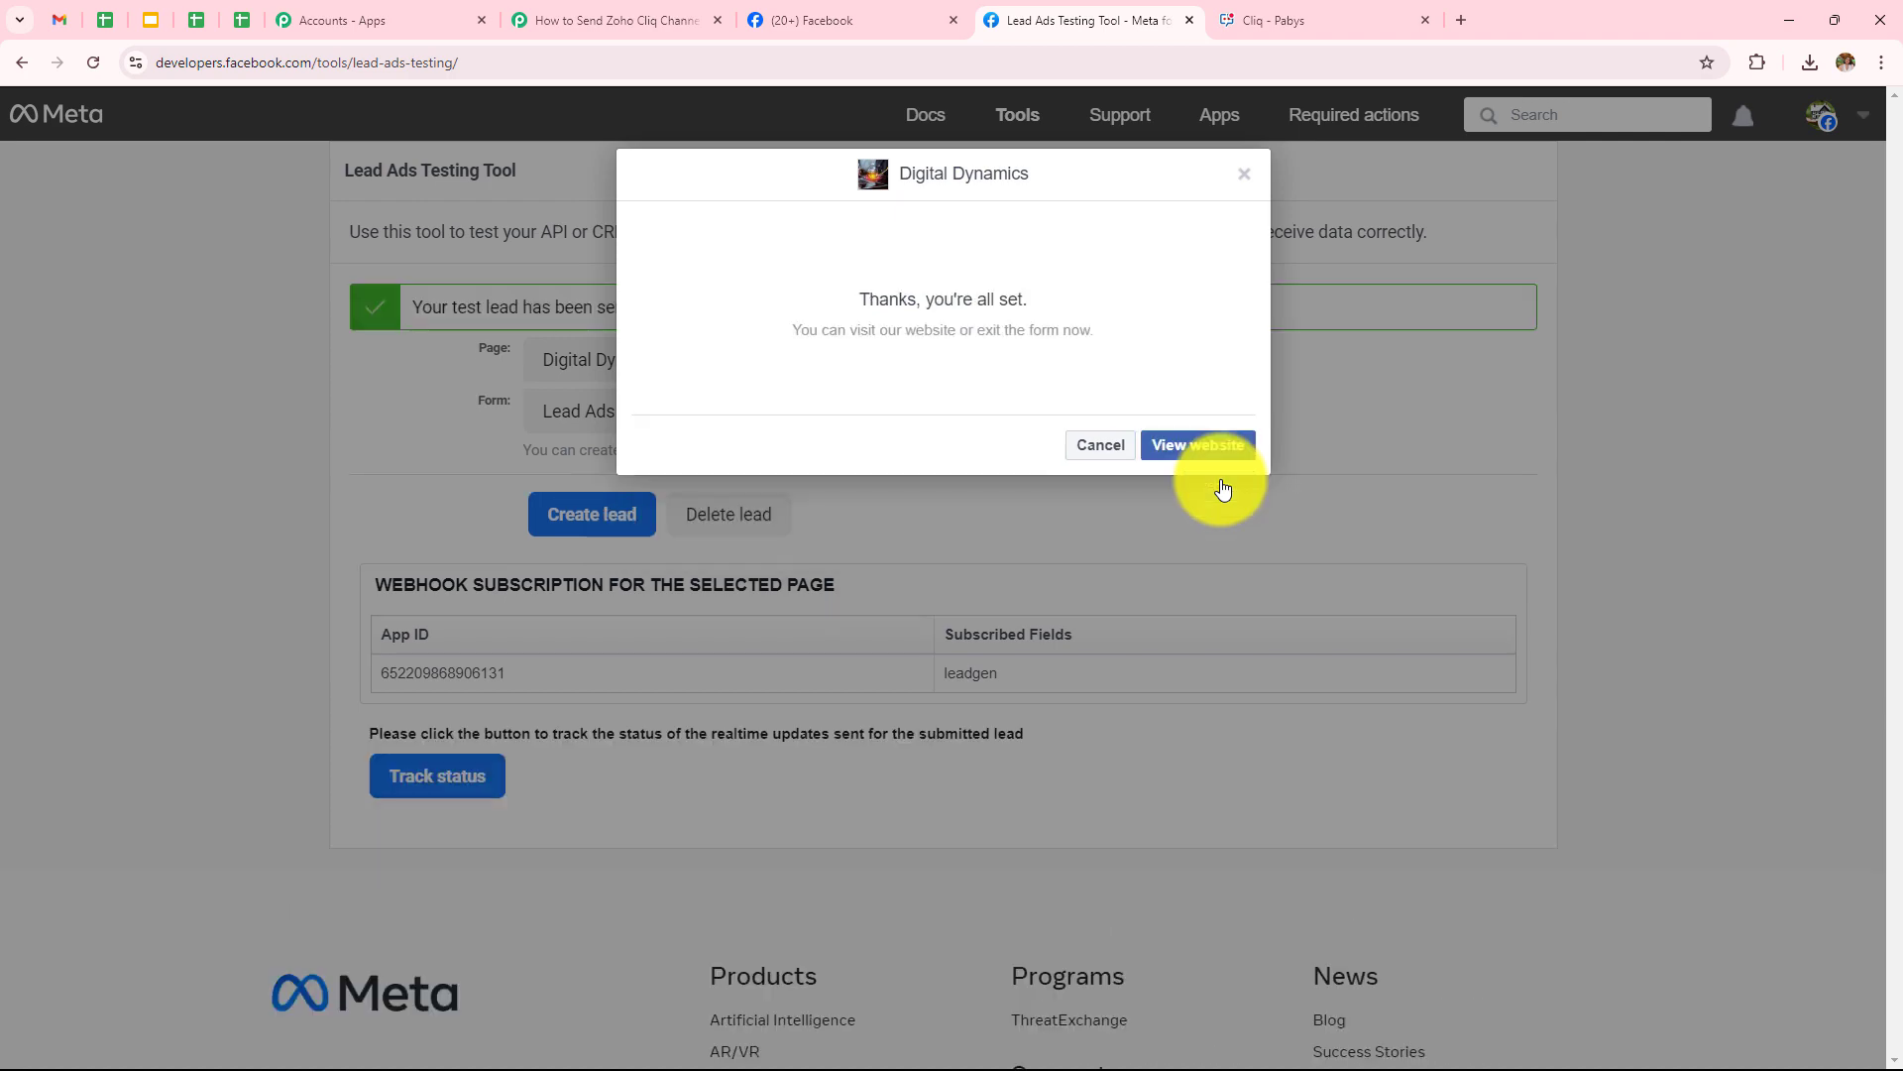
left_click(1245, 175)
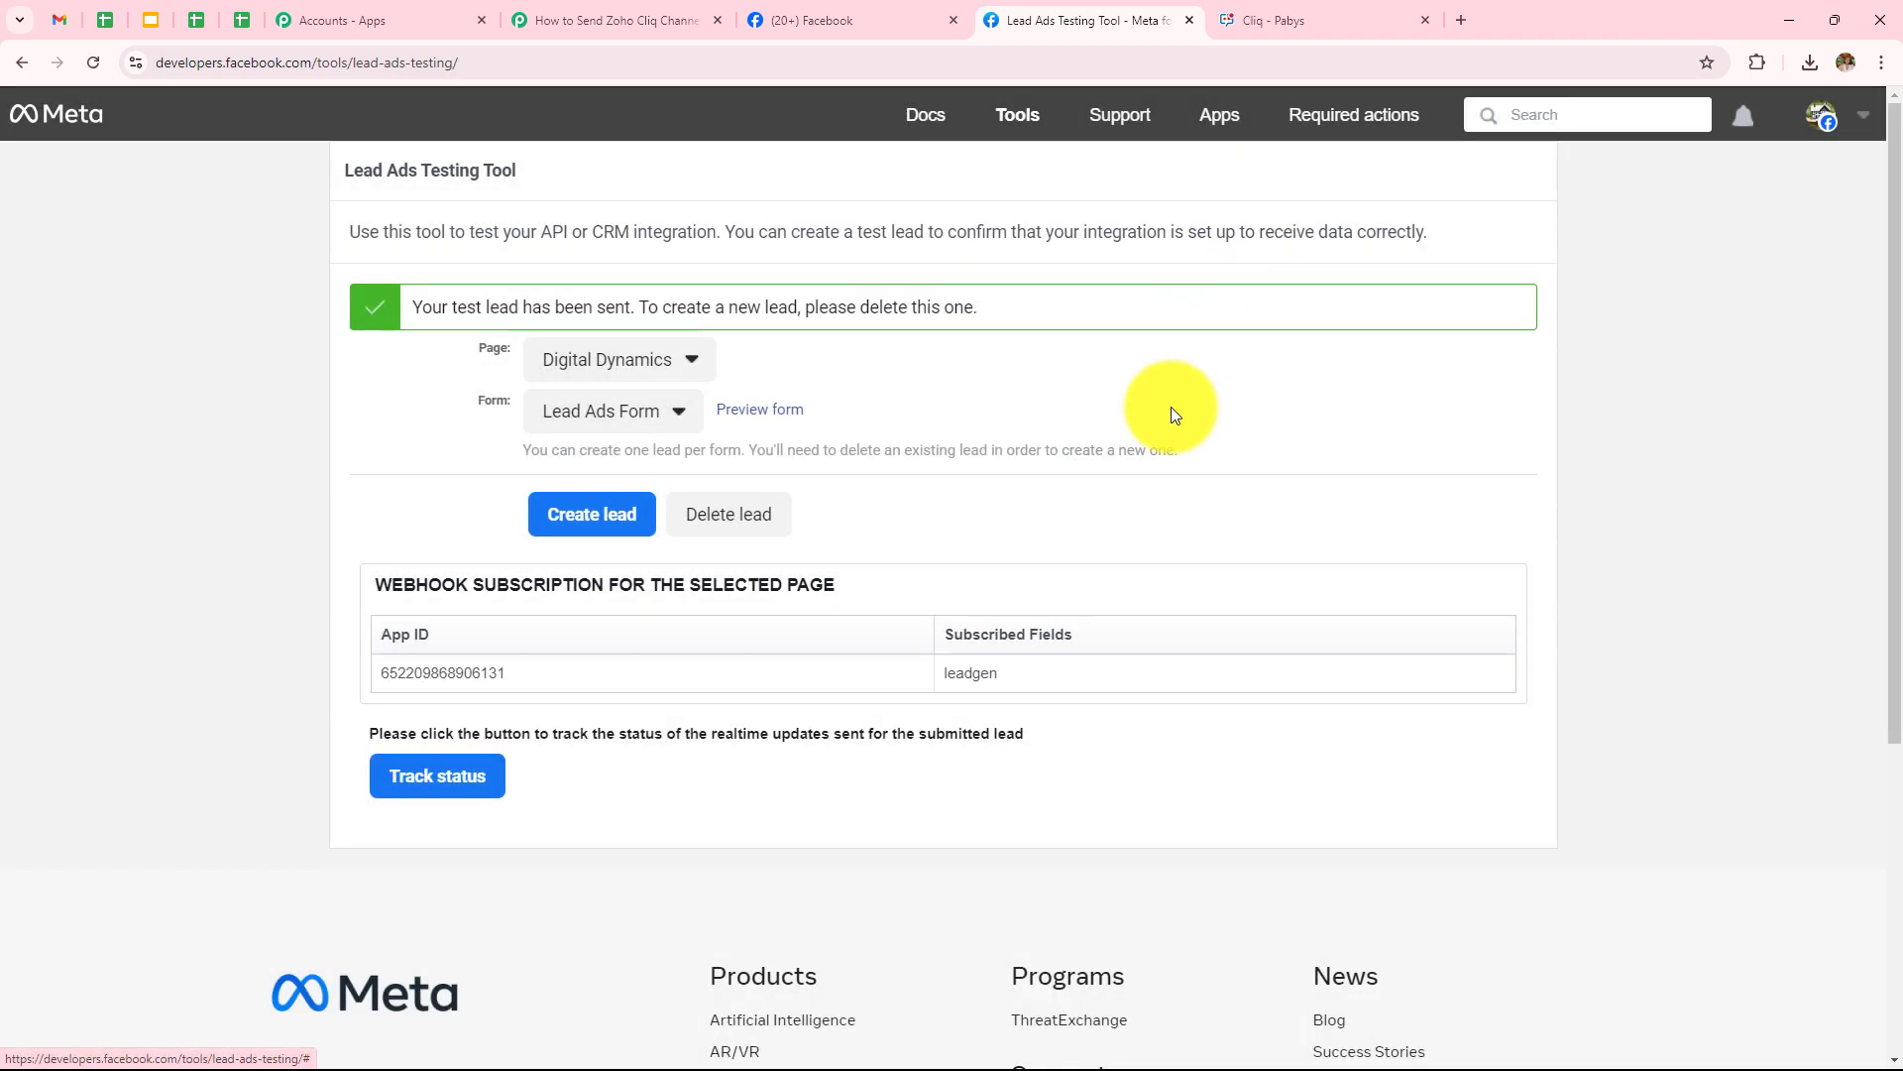
left_click(1269, 20)
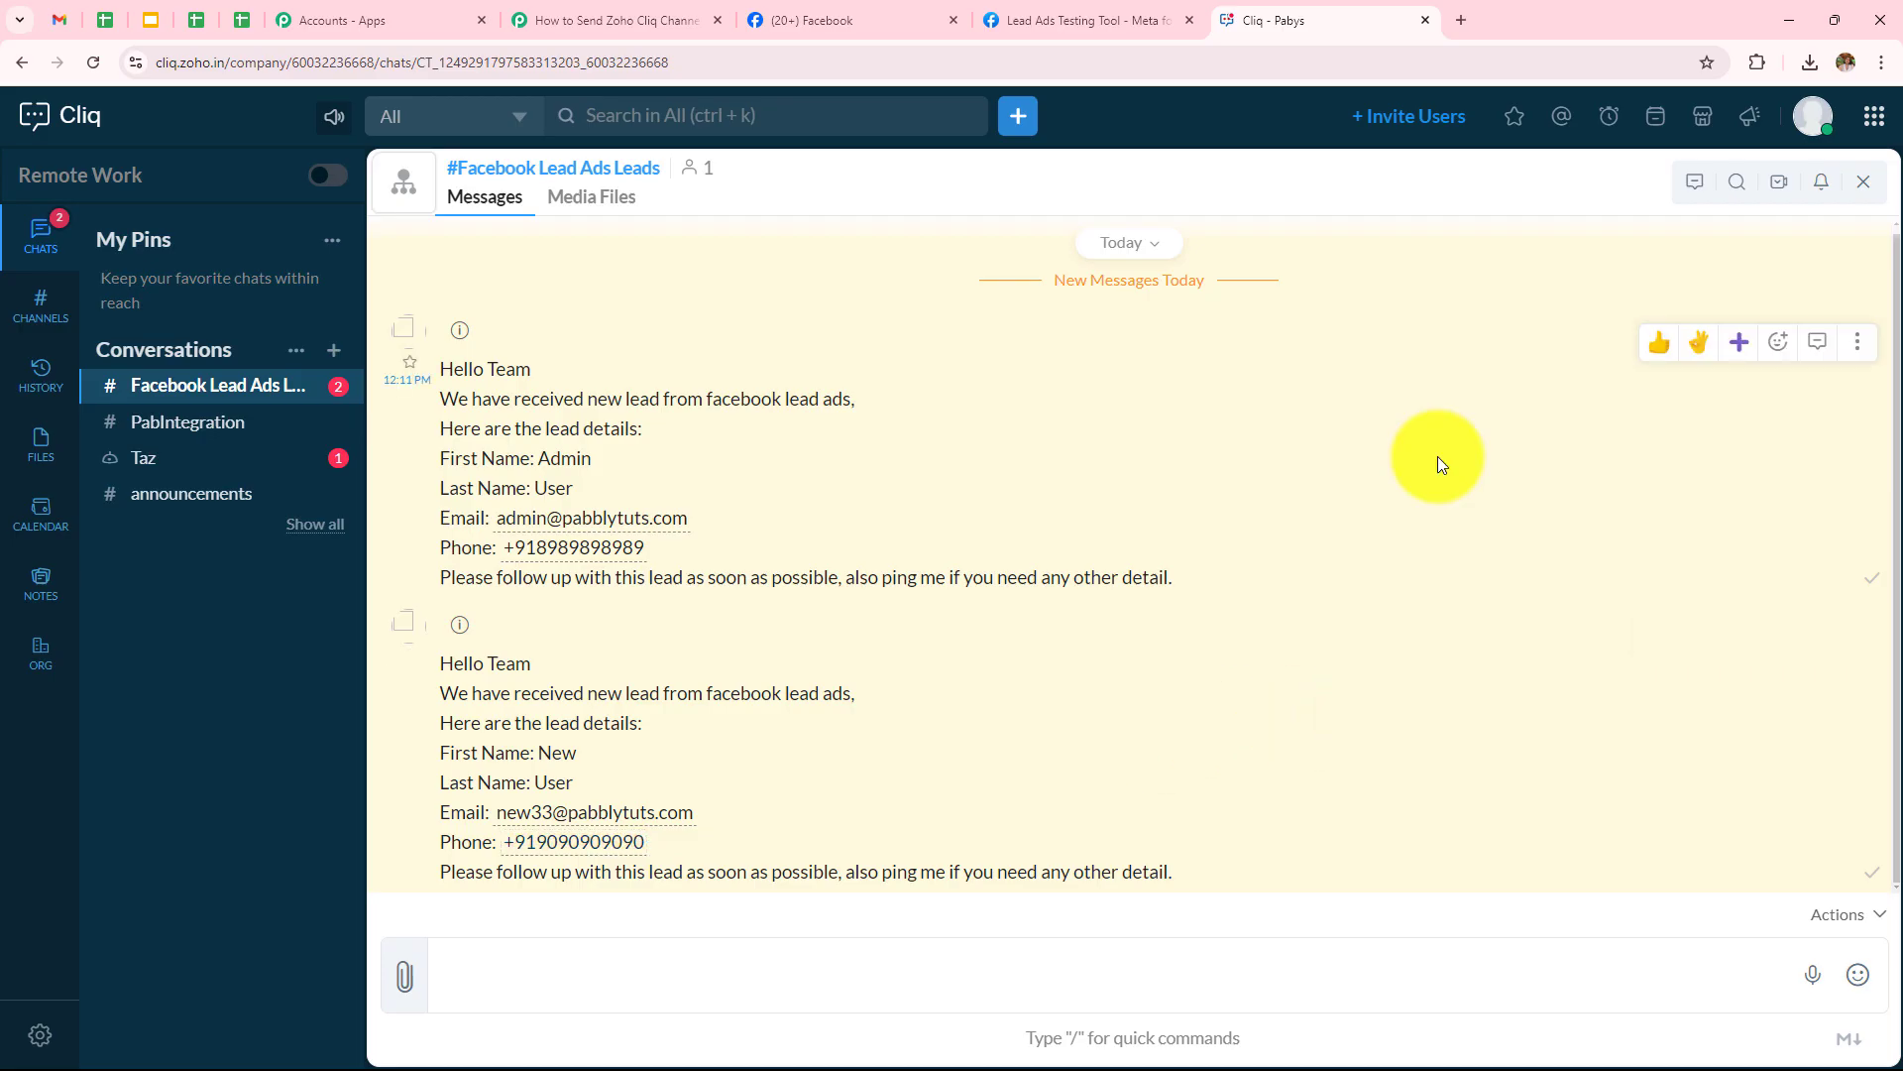
Review the Facebook Lead Ads trigger settings in the Pabbly workflow
left_click(580, 18)
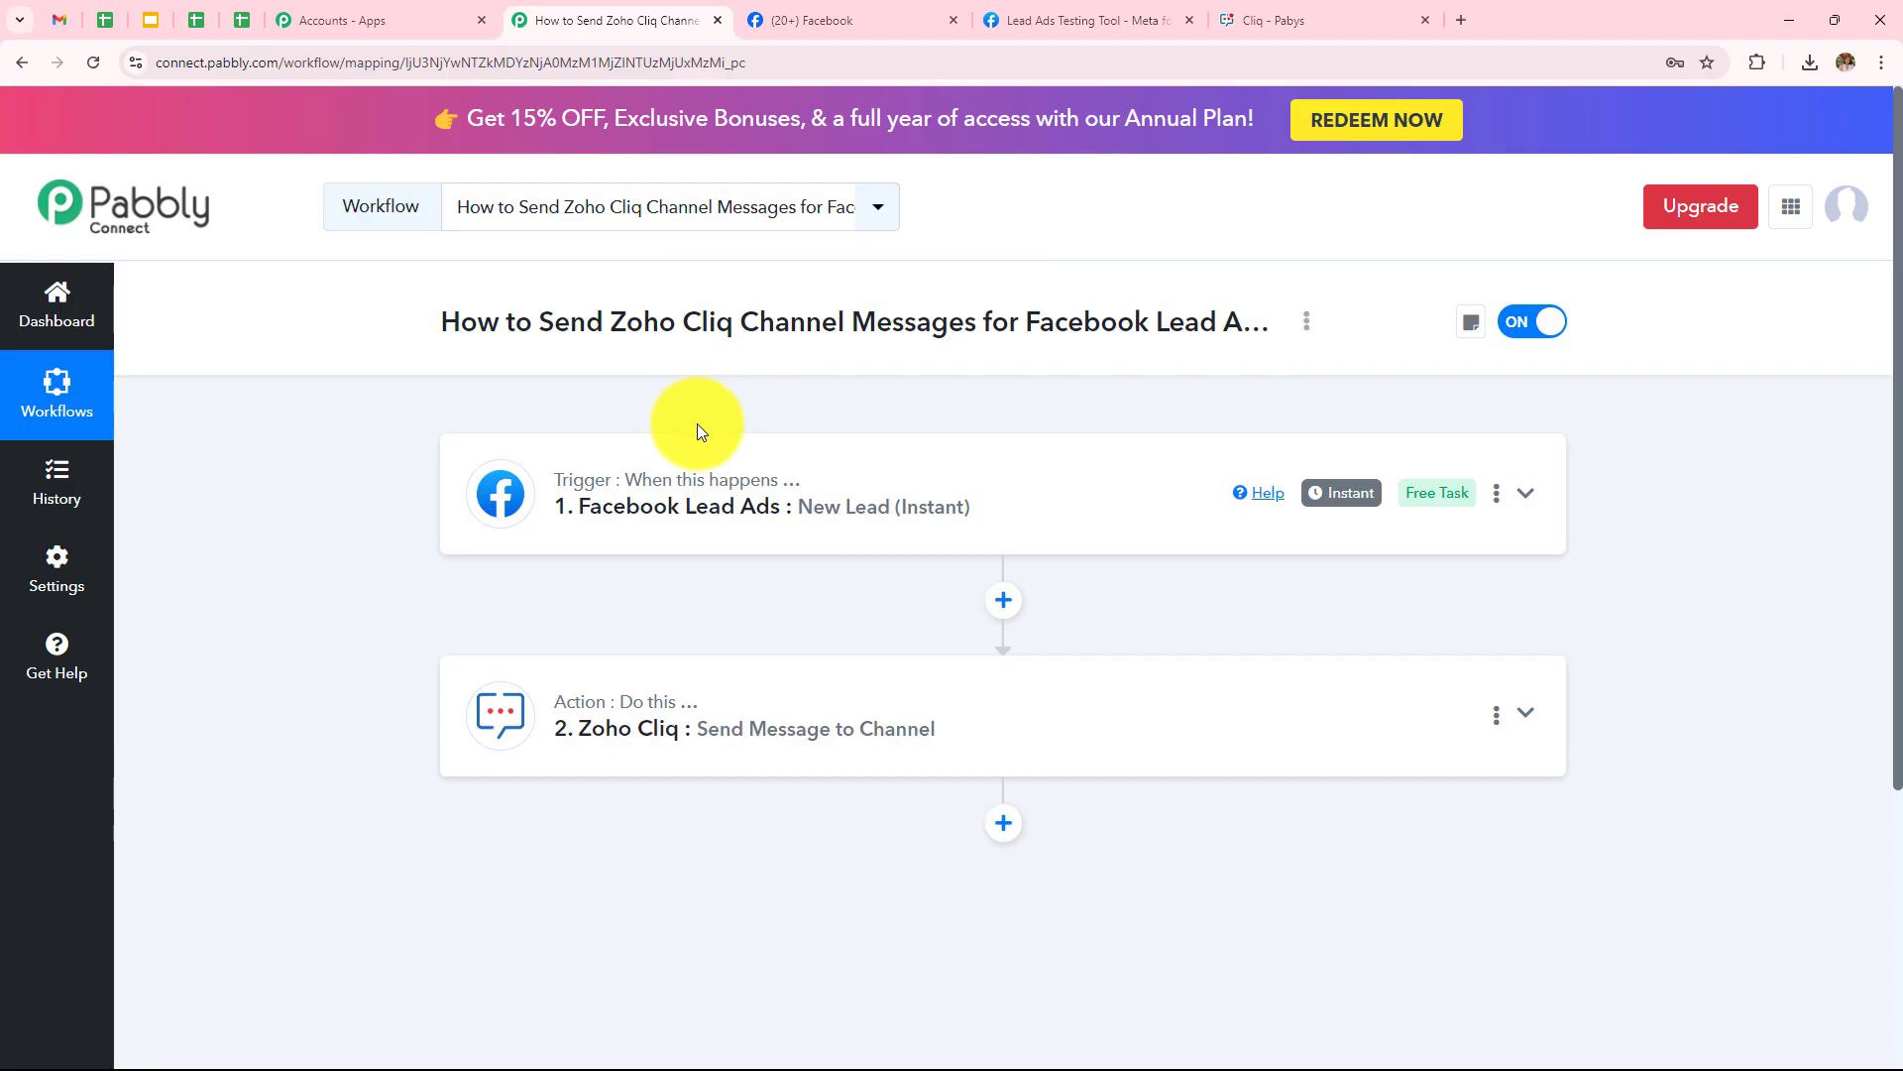
left_click(619, 485)
scroll(811, 501, "down", 4)
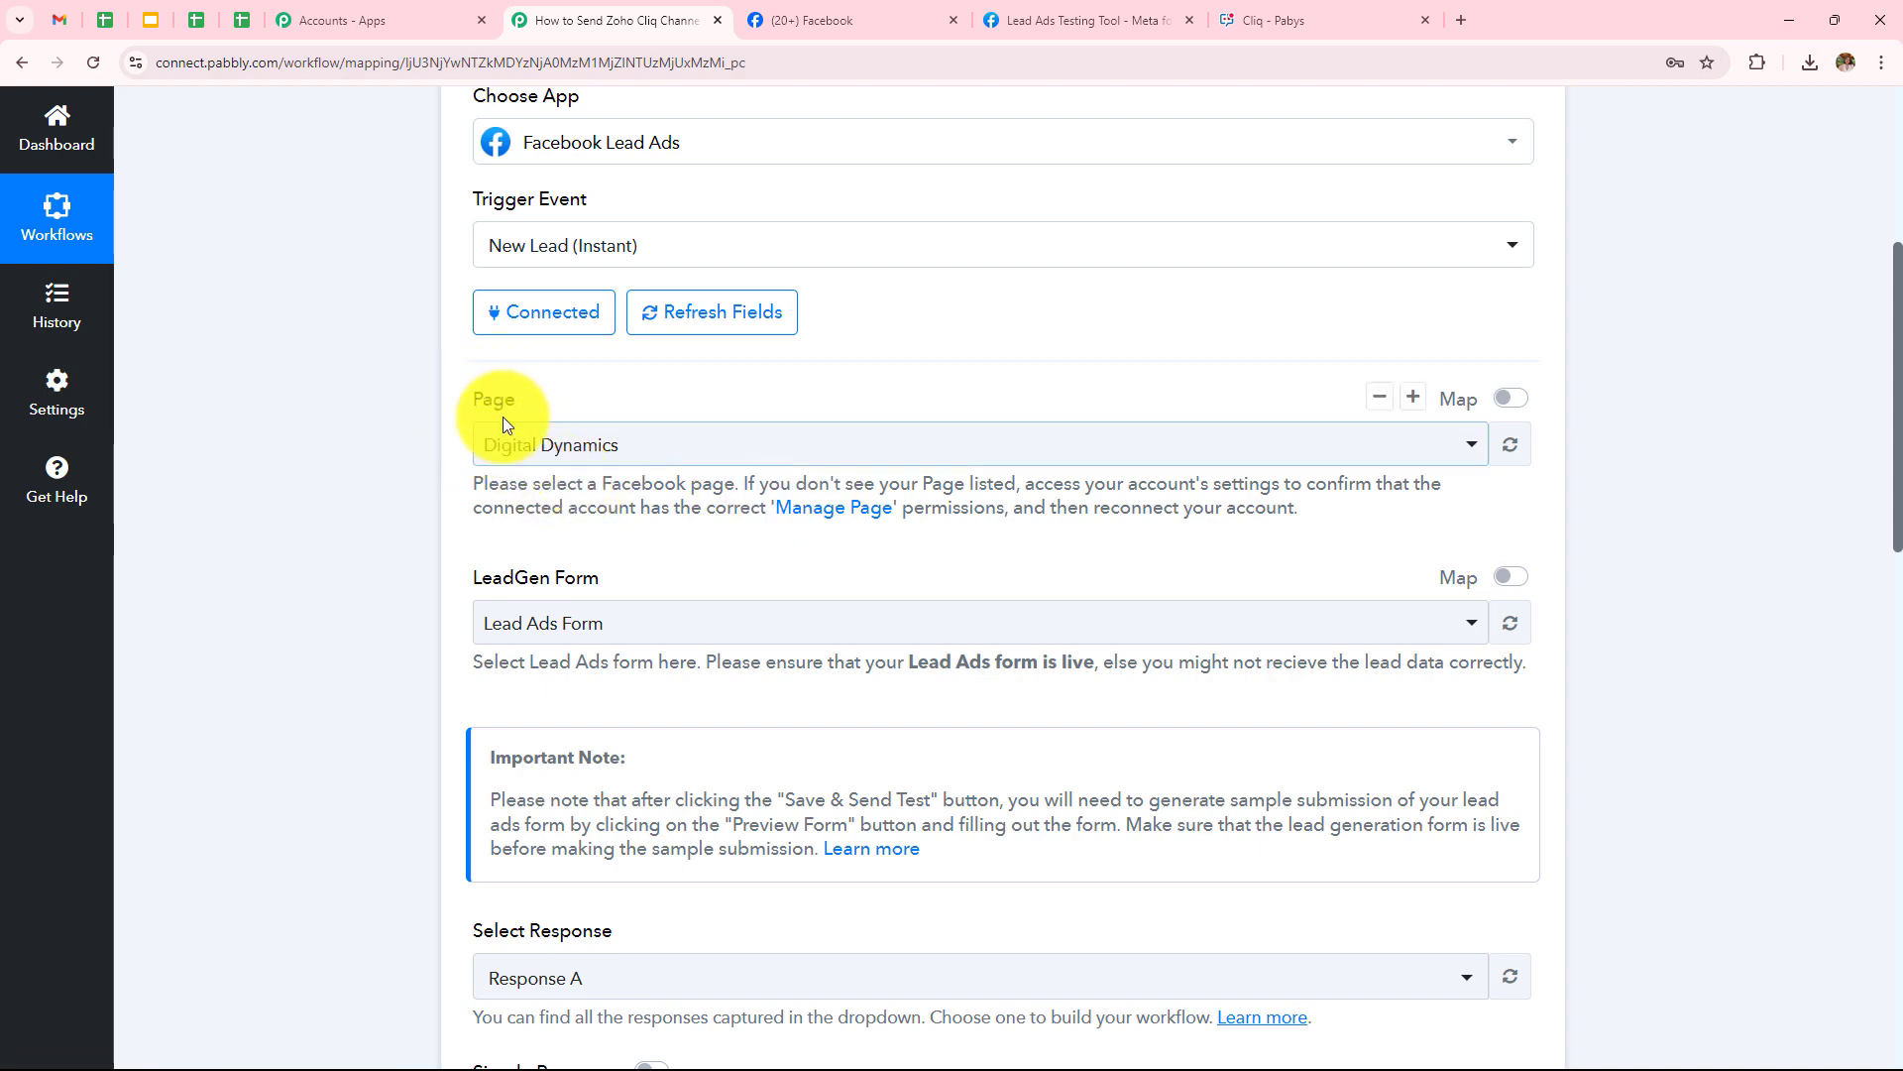
scroll(836, 481, "down", 8)
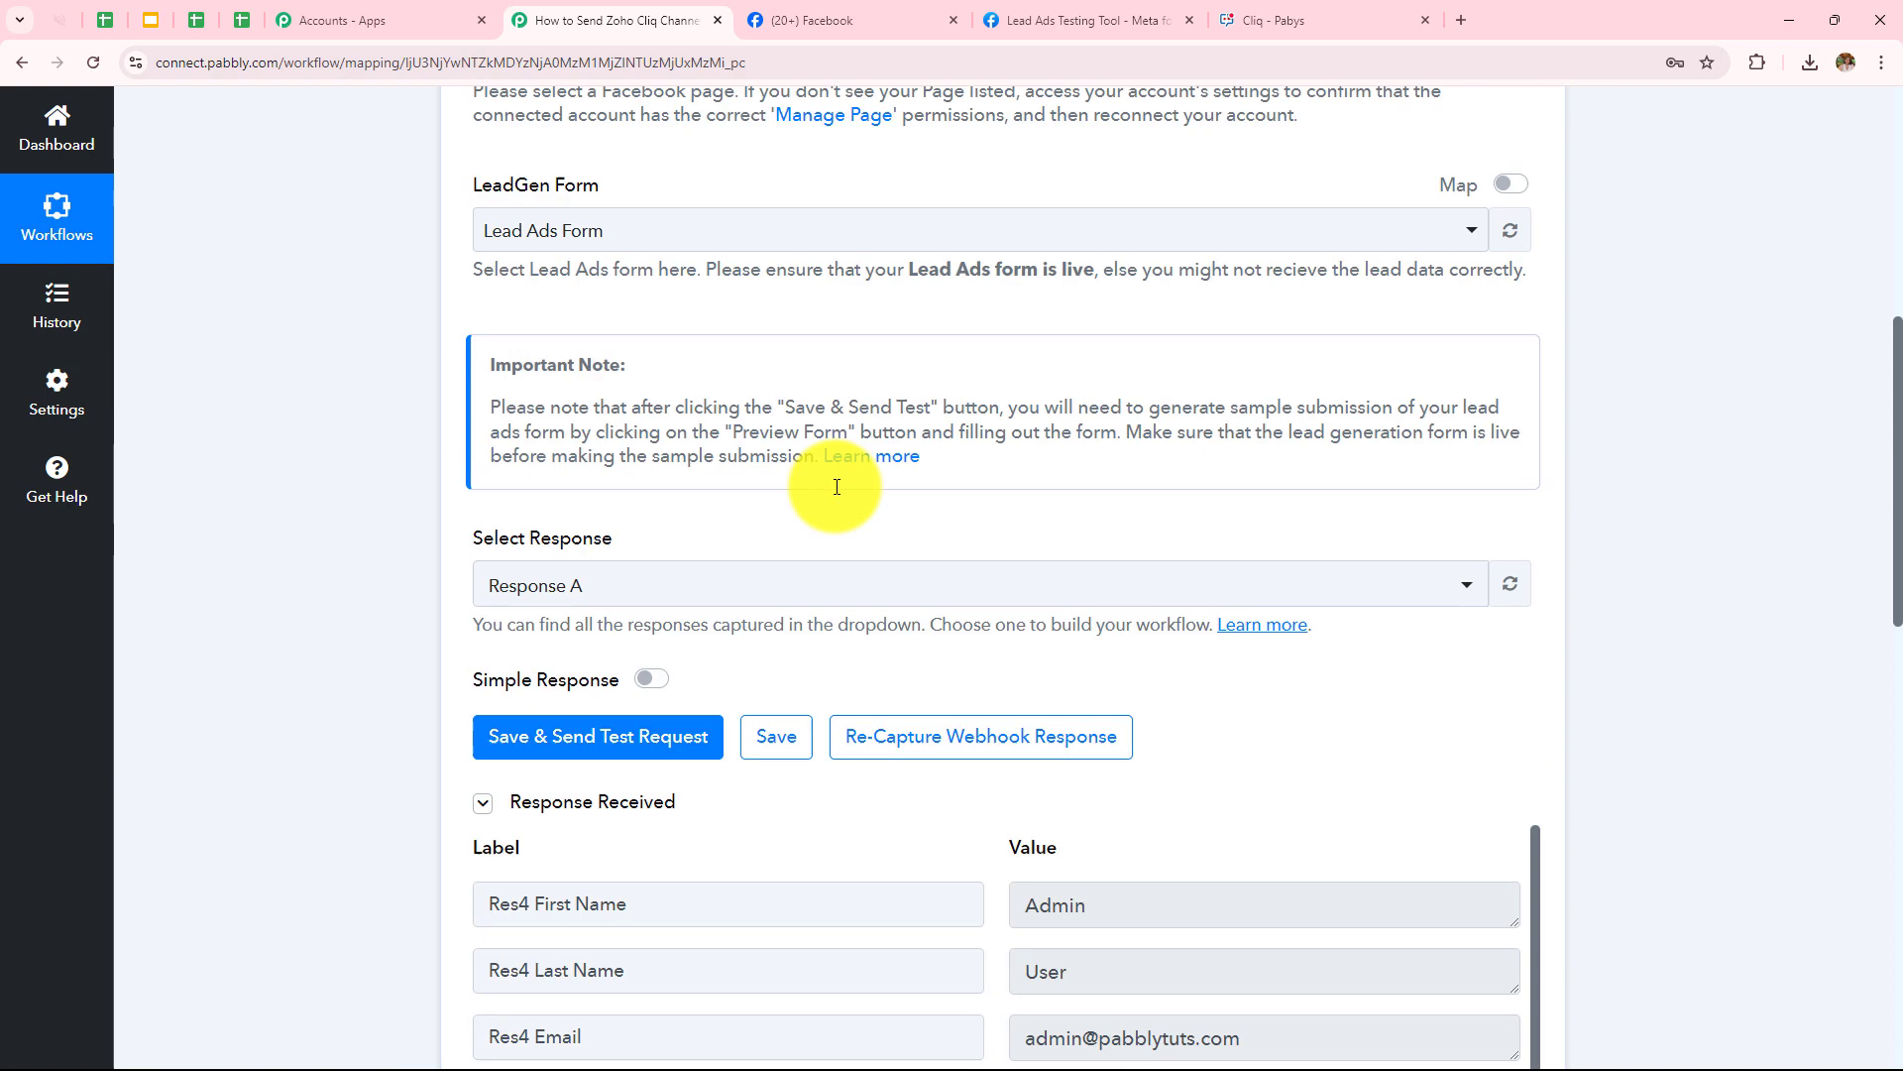
scroll(838, 483, "down", 3)
scroll(892, 587, "up", 3)
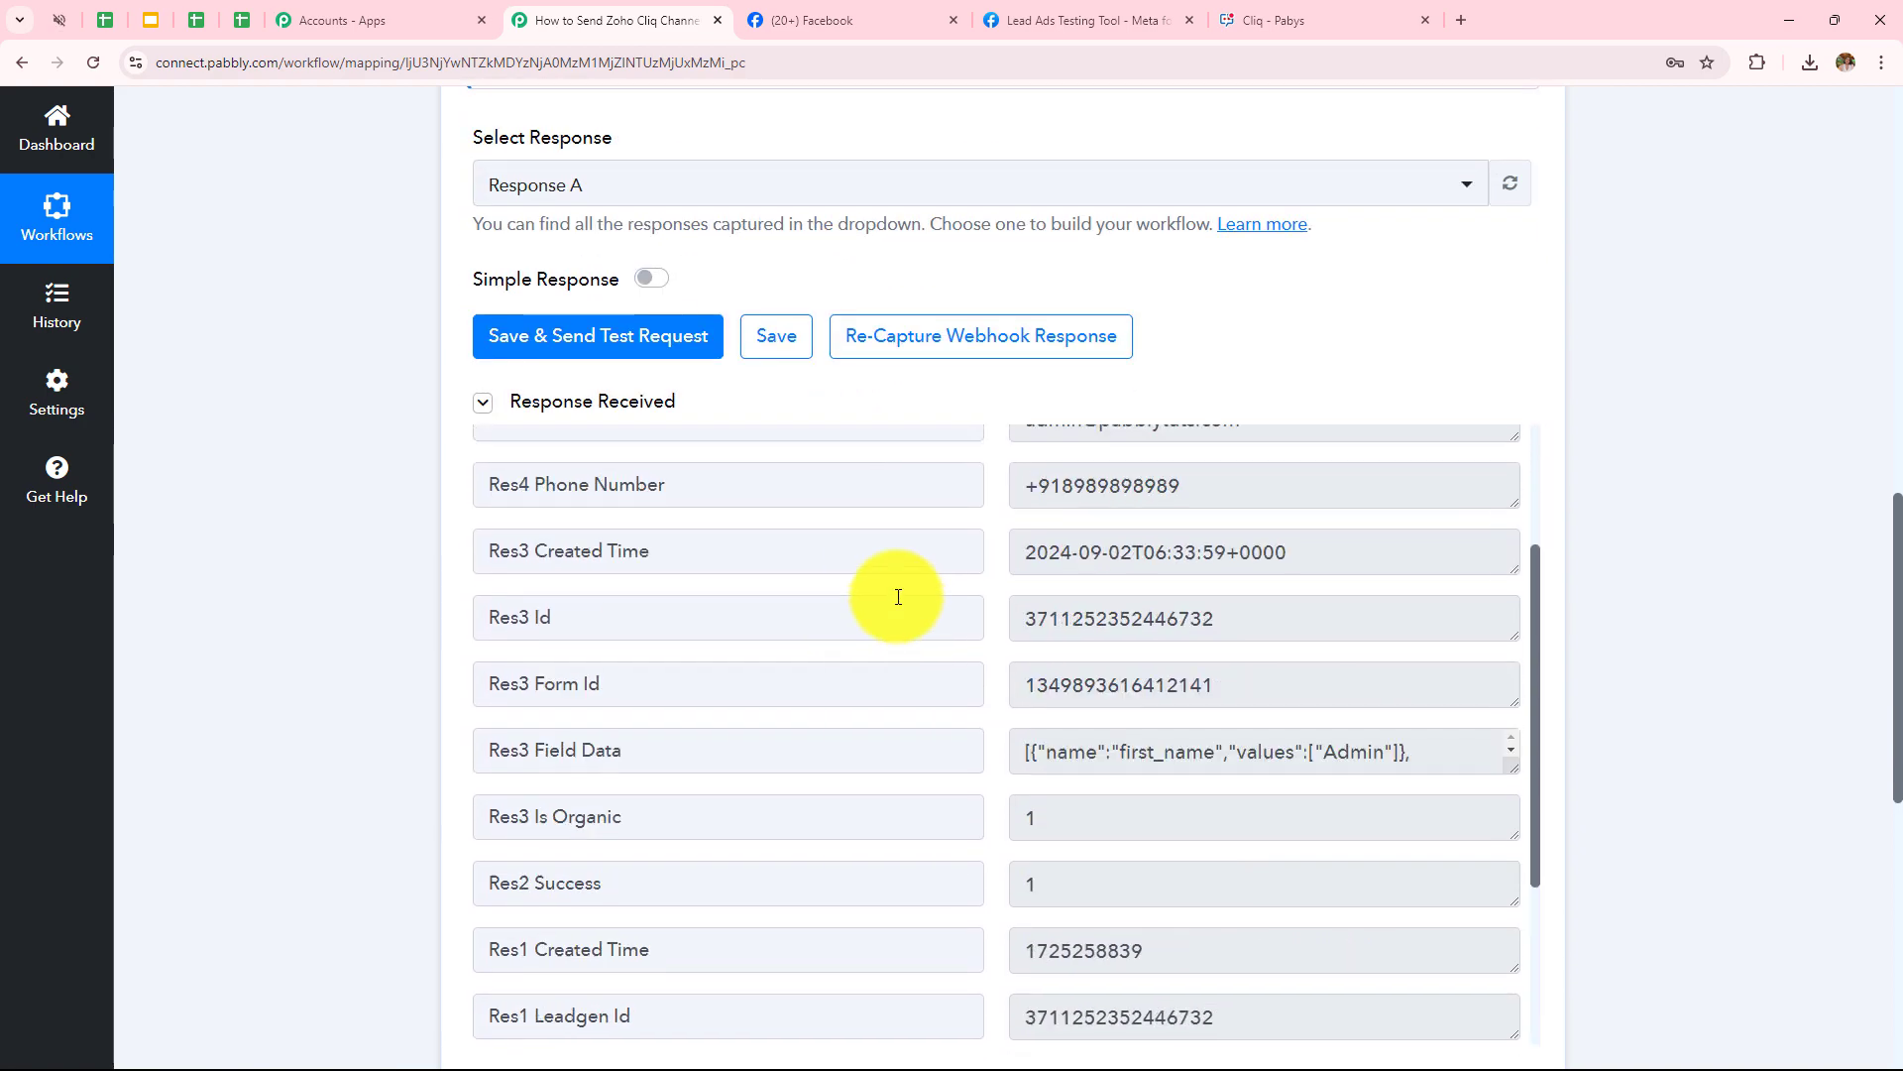
scroll(1110, 337, "down", 8)
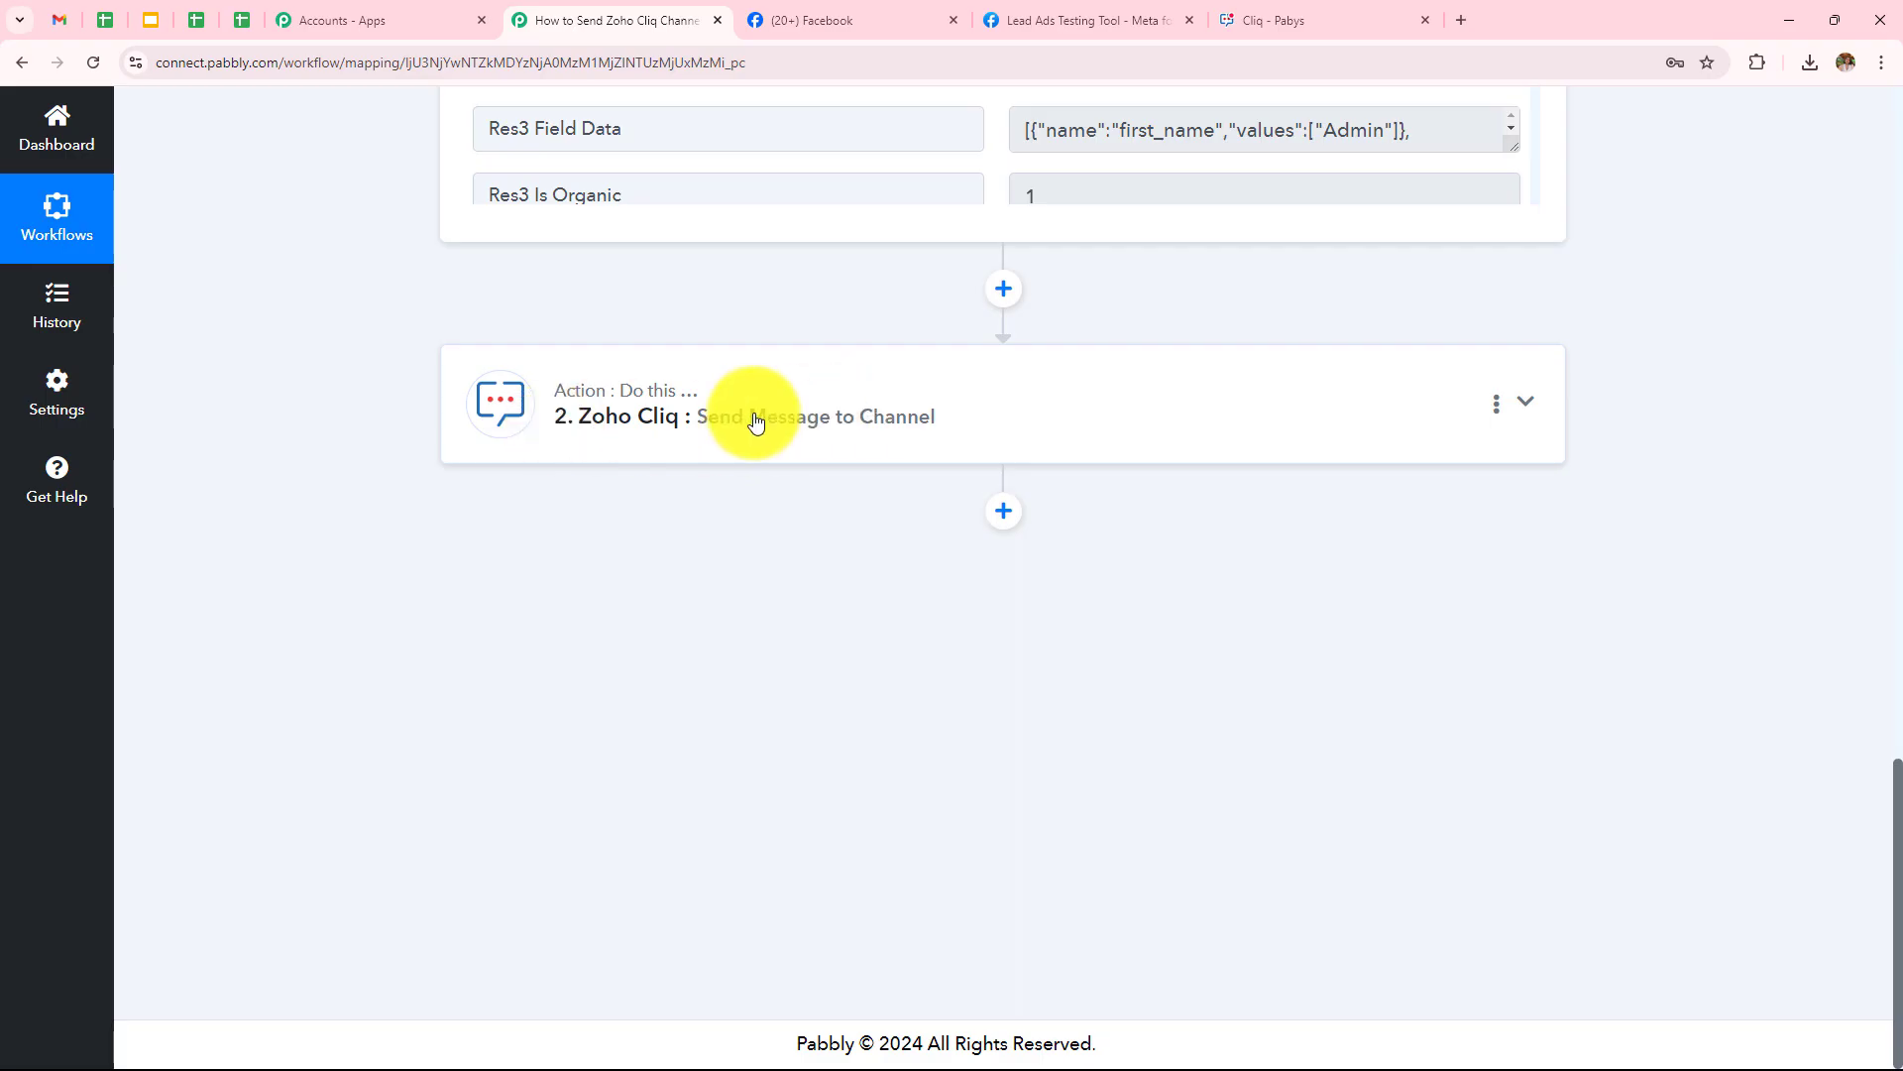
Review the Zoho Cliq step and its test response, compare with the Cliq channel, and return
left_click(755, 421)
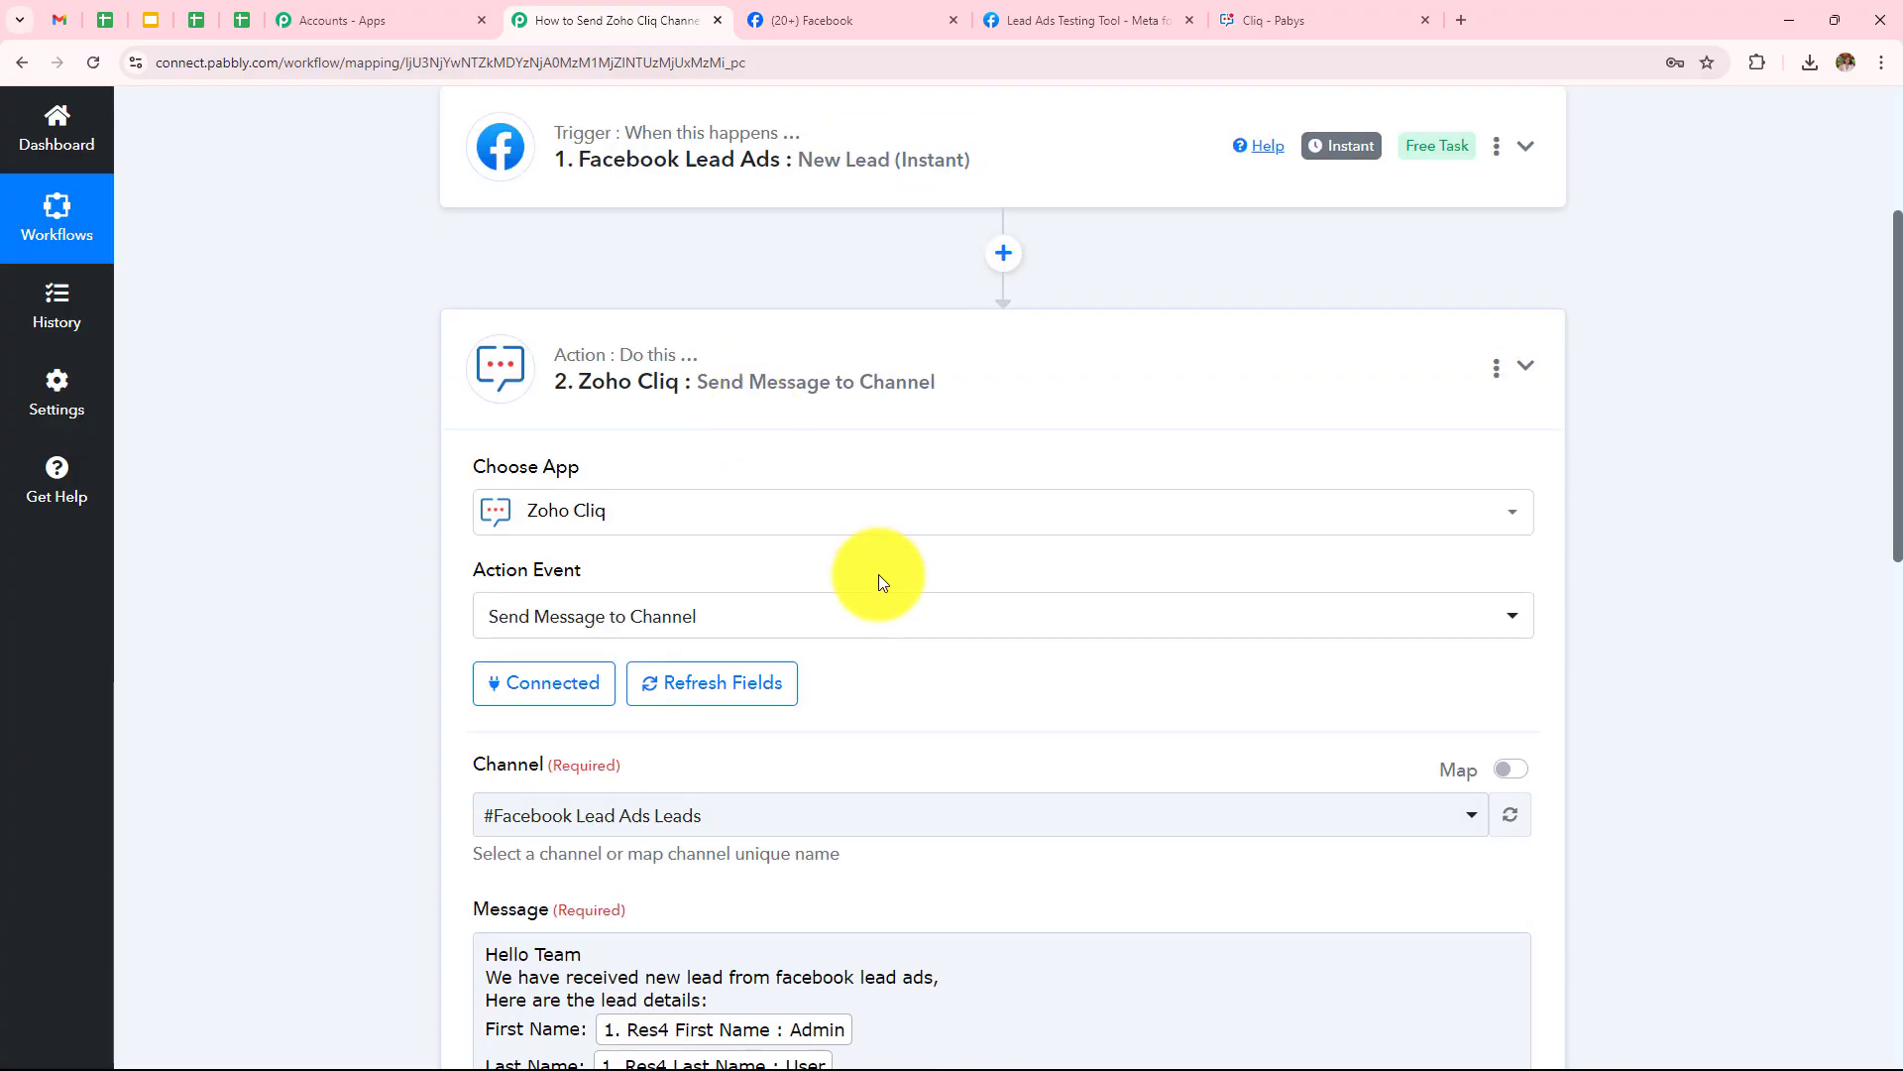
scroll(879, 574, "down", 3)
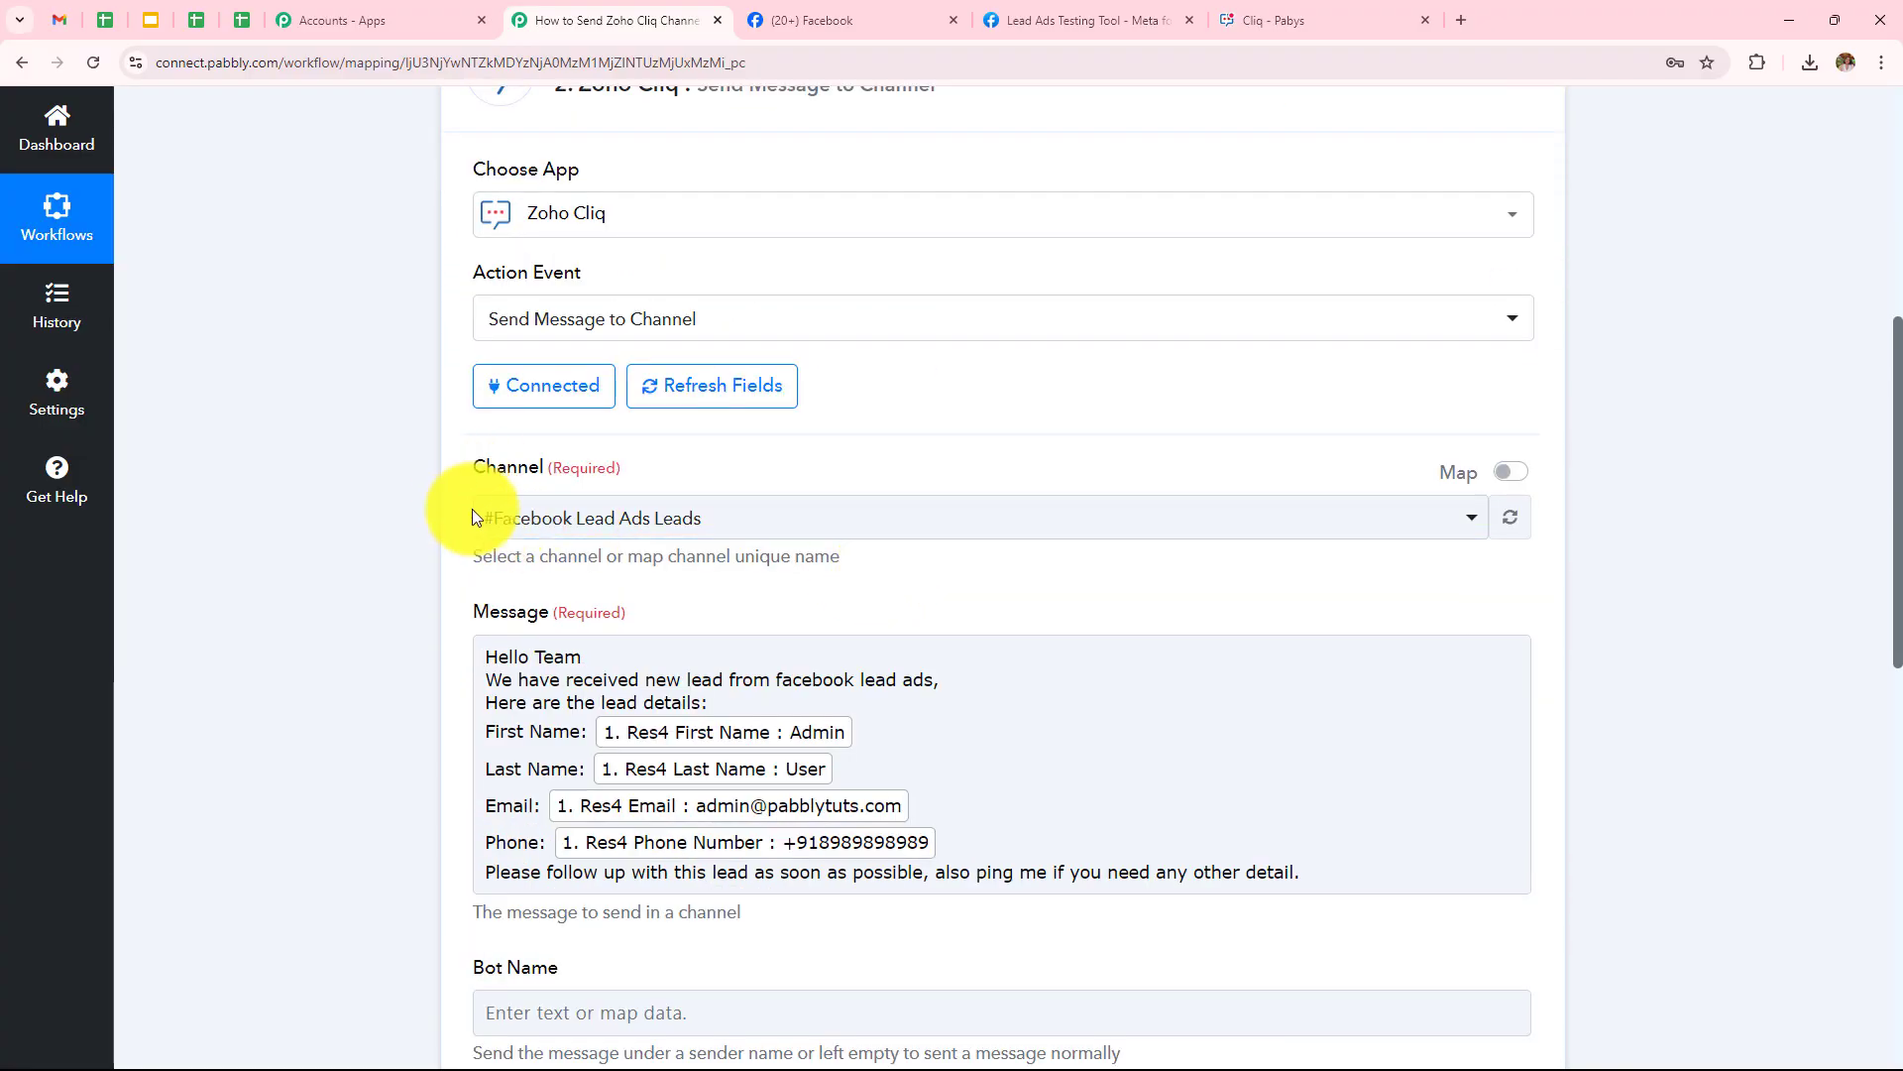
scroll(931, 490, "down", 4)
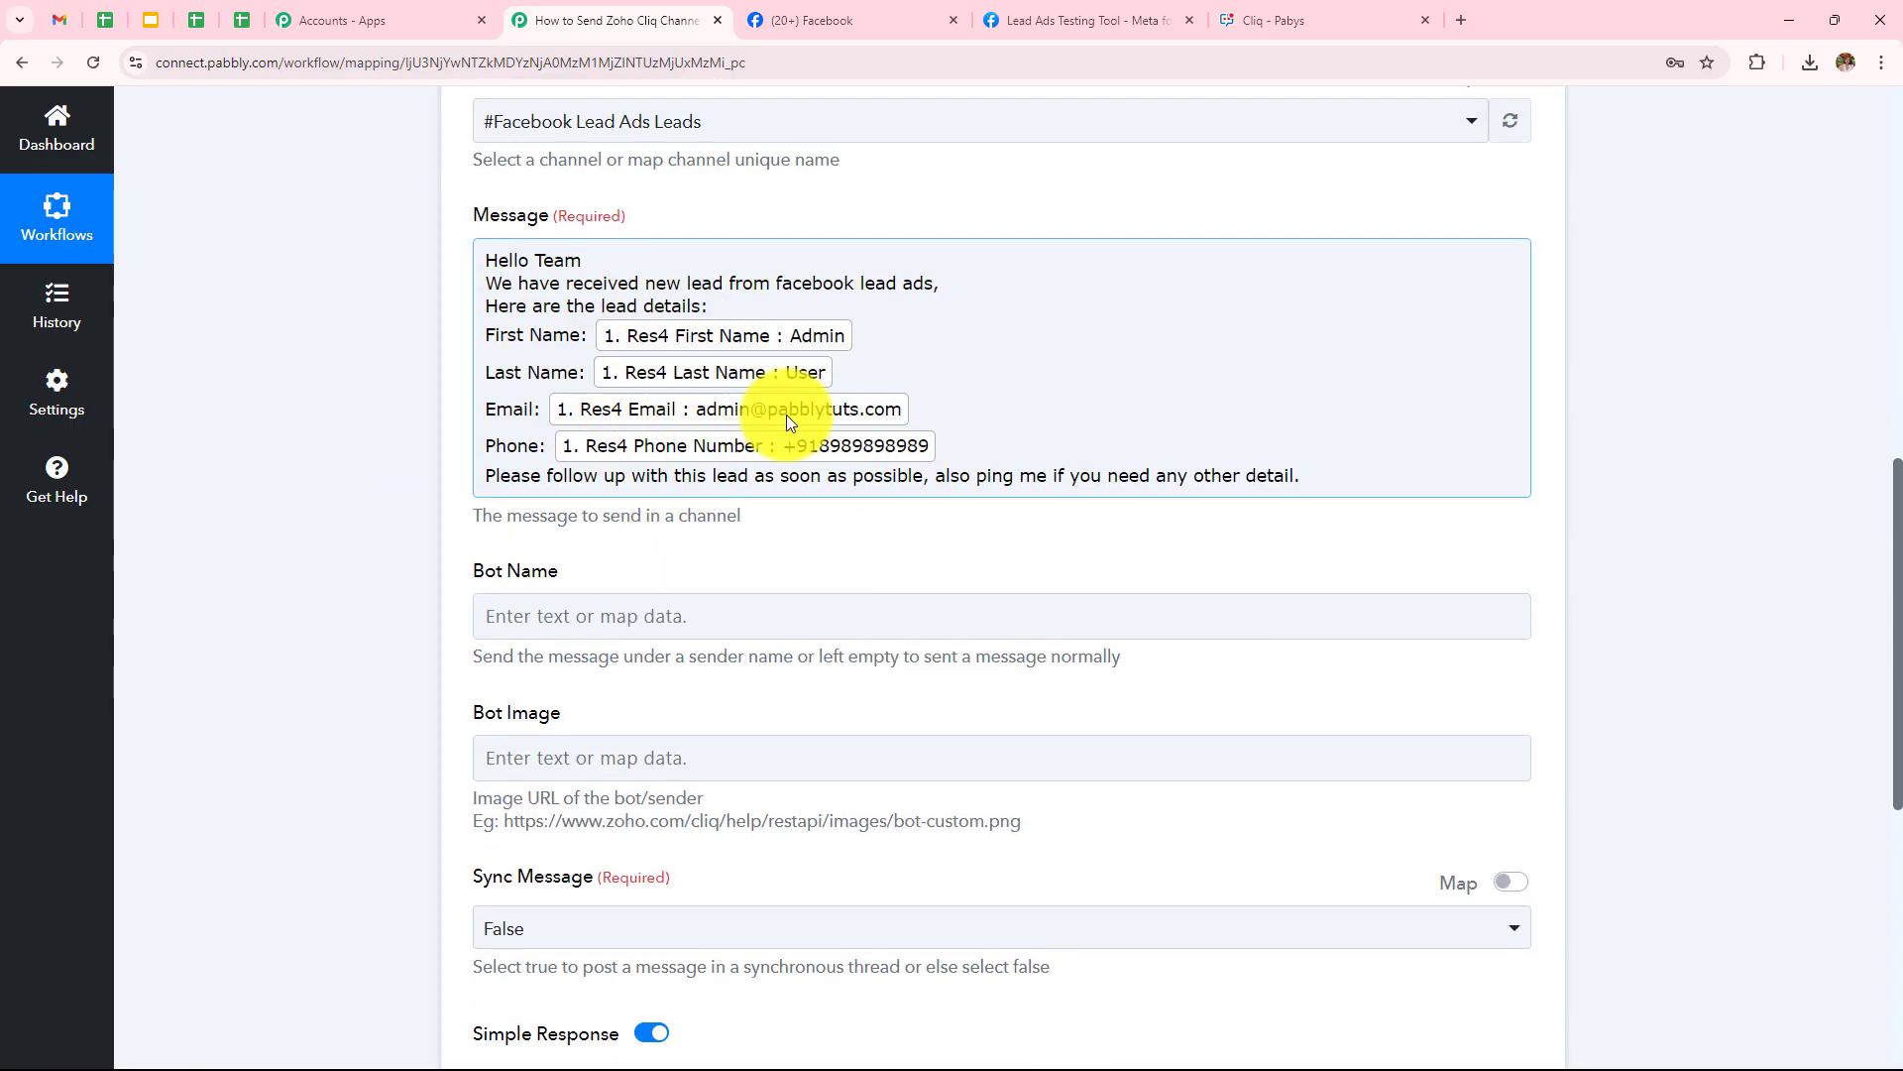
scroll(788, 415, "down", 6)
left_click(649, 489)
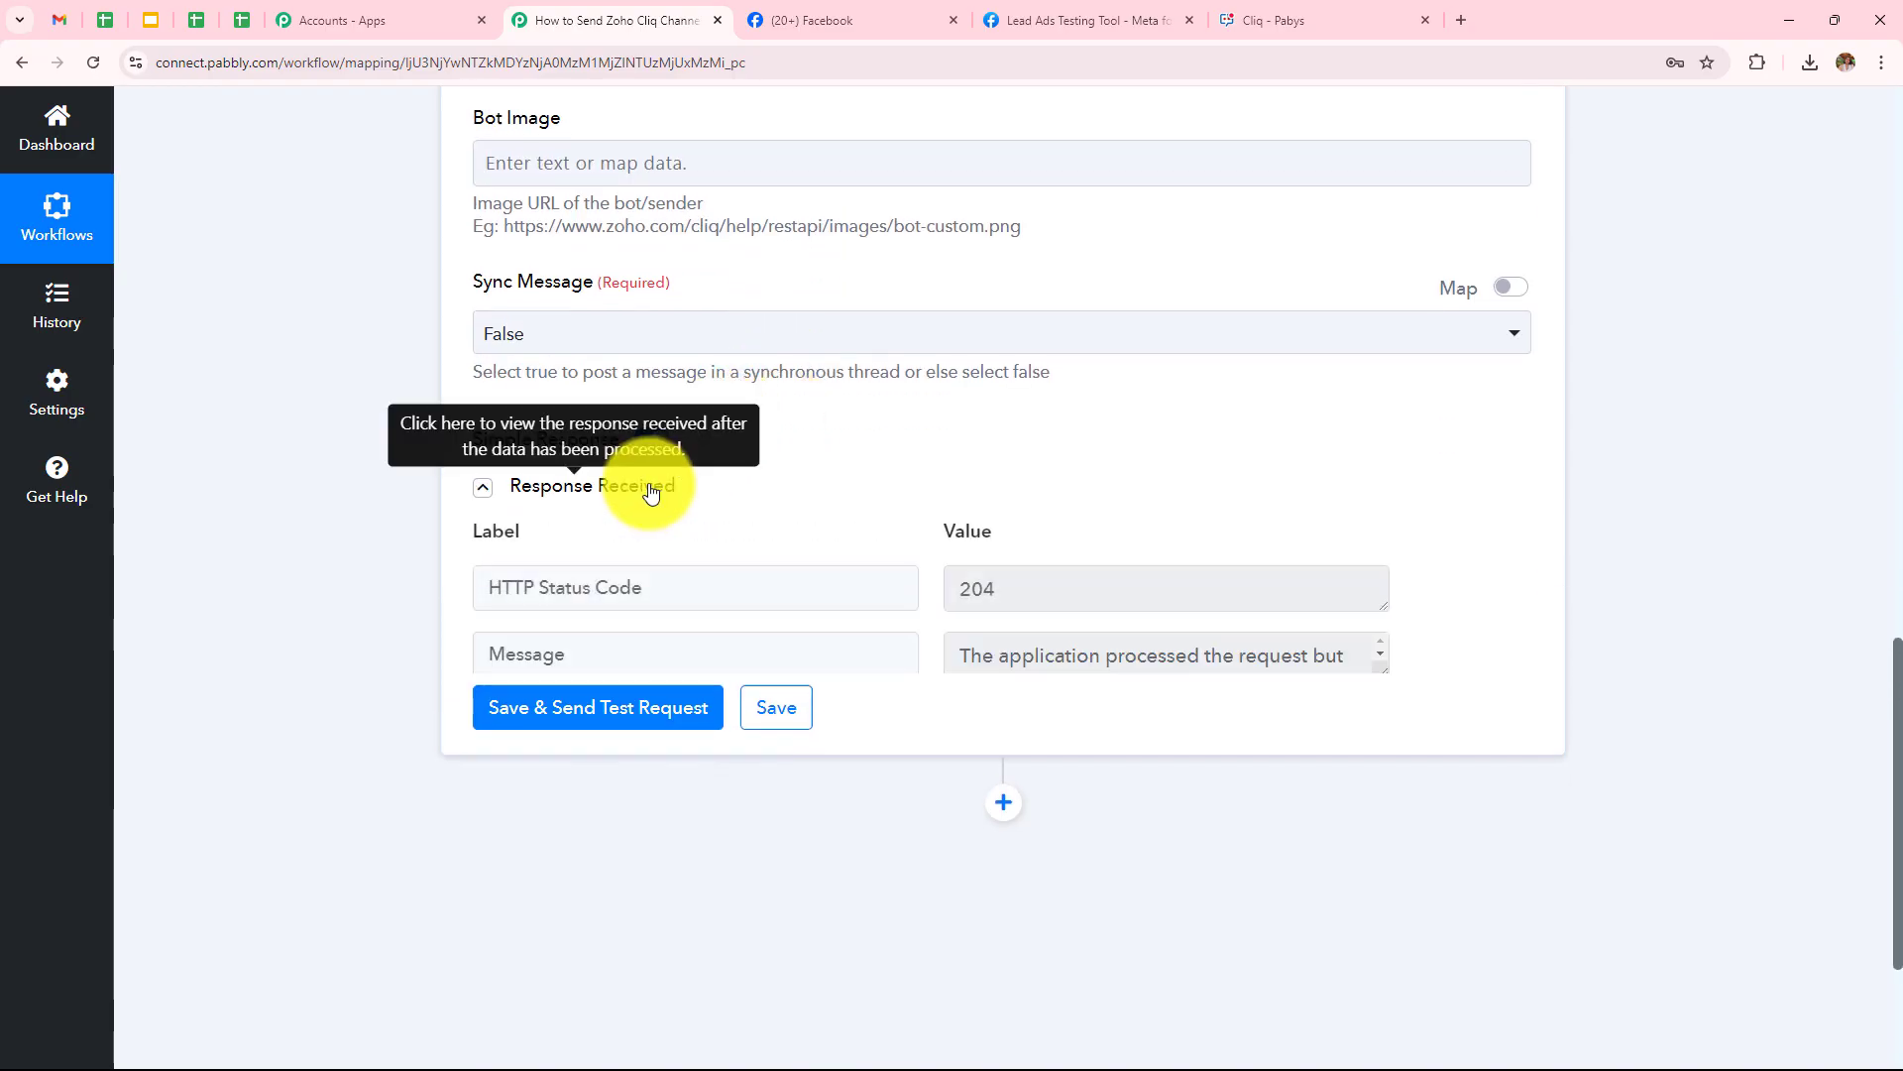
left_click(1252, 20)
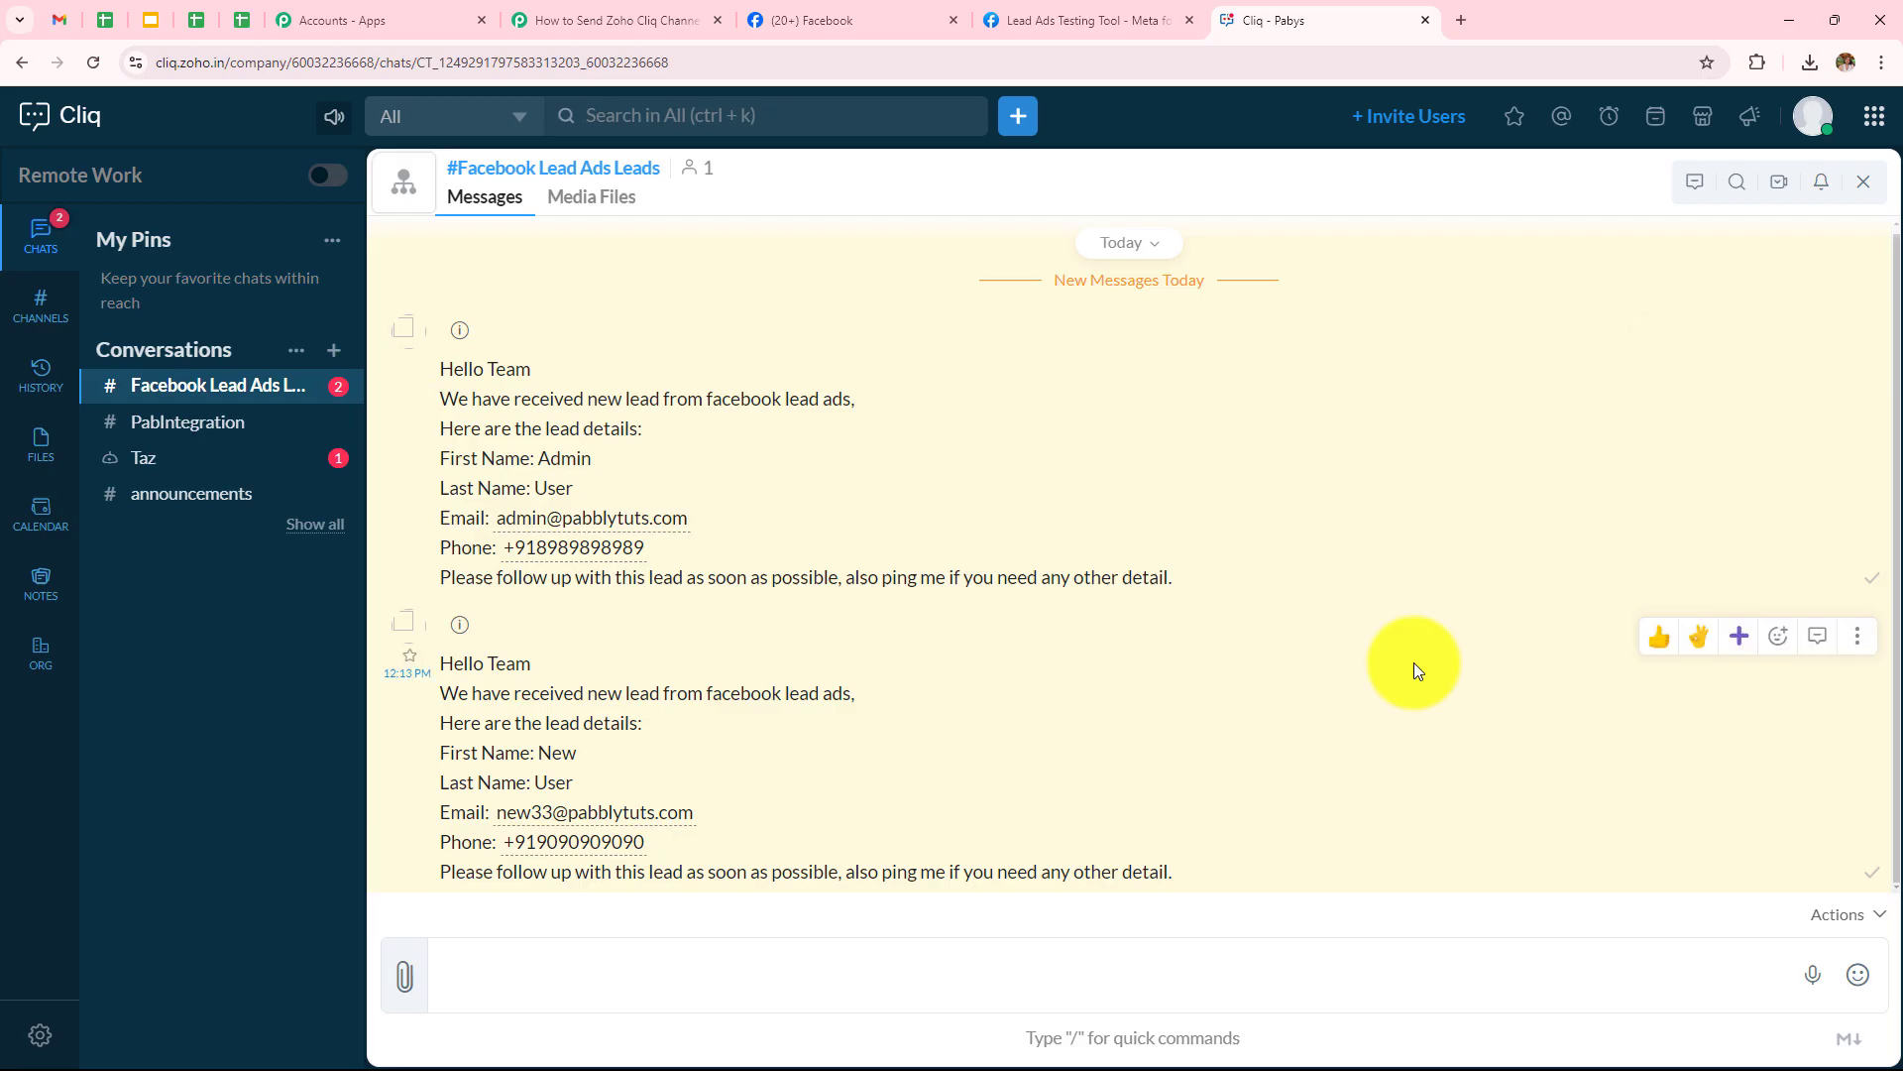
left_click(617, 14)
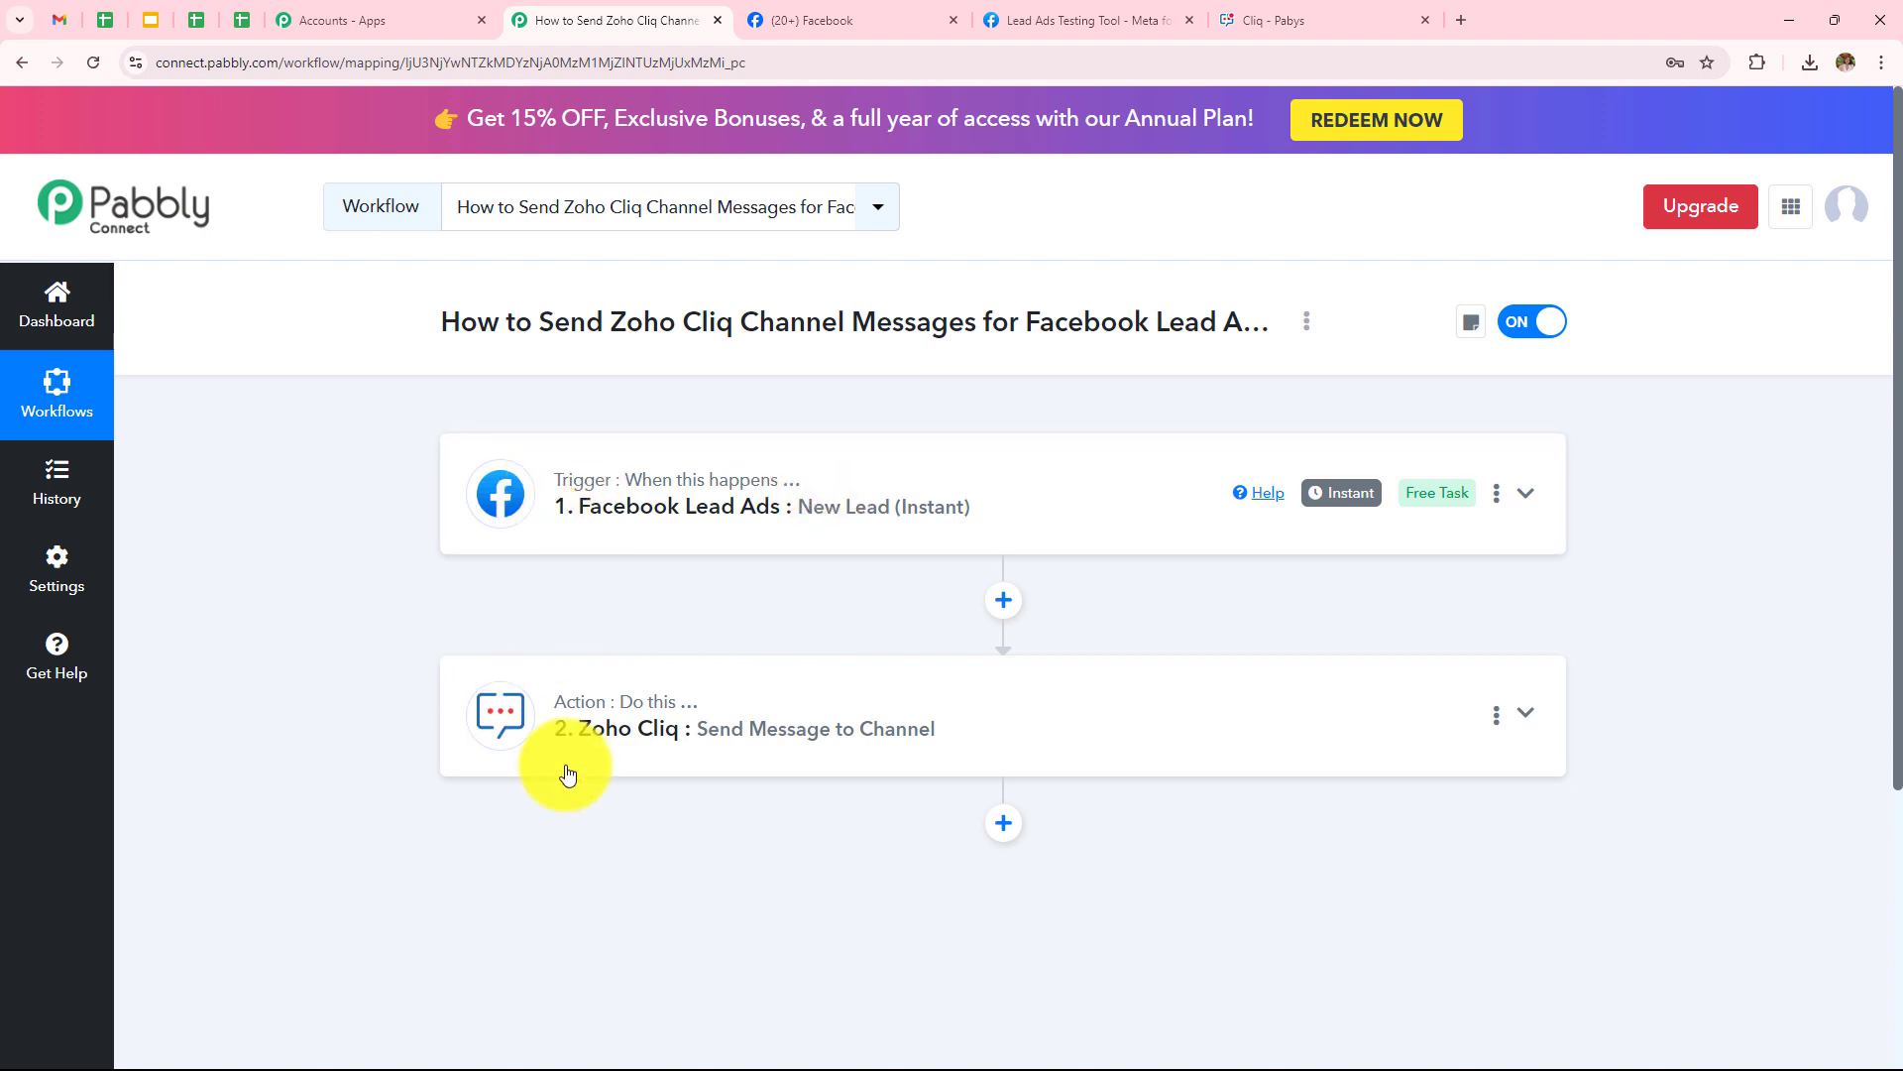